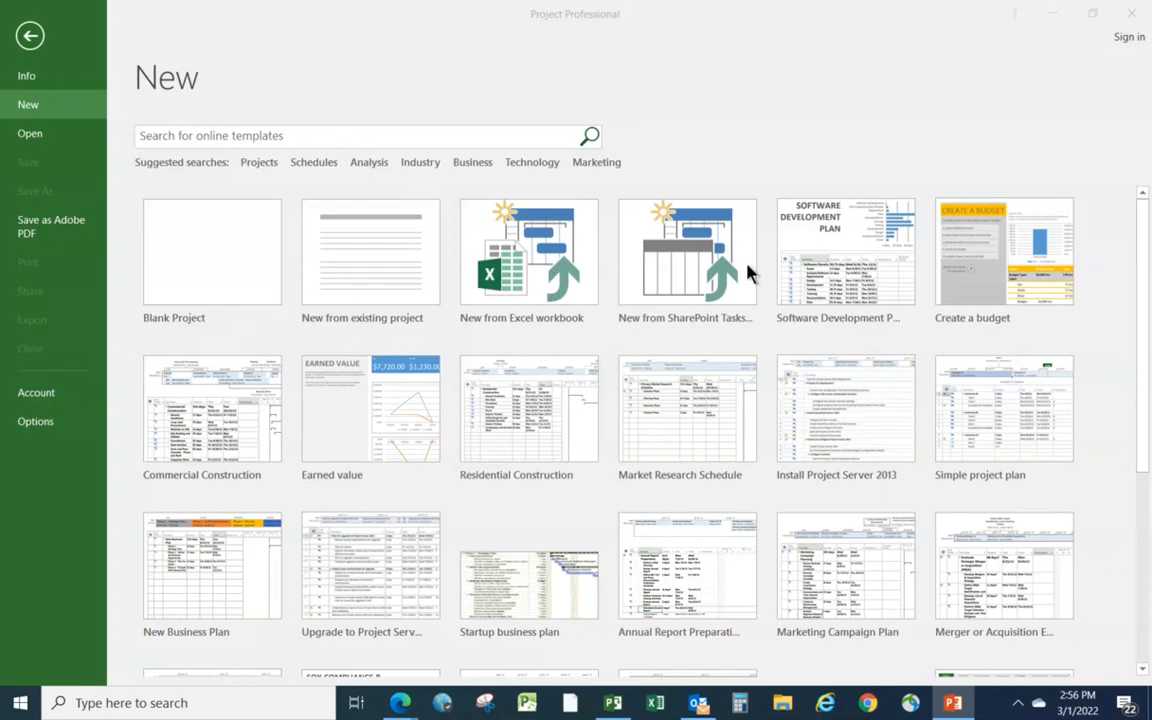
Create a new project from the Software Development Plan template with a start date of 1/1/2022.
left_click(826, 285)
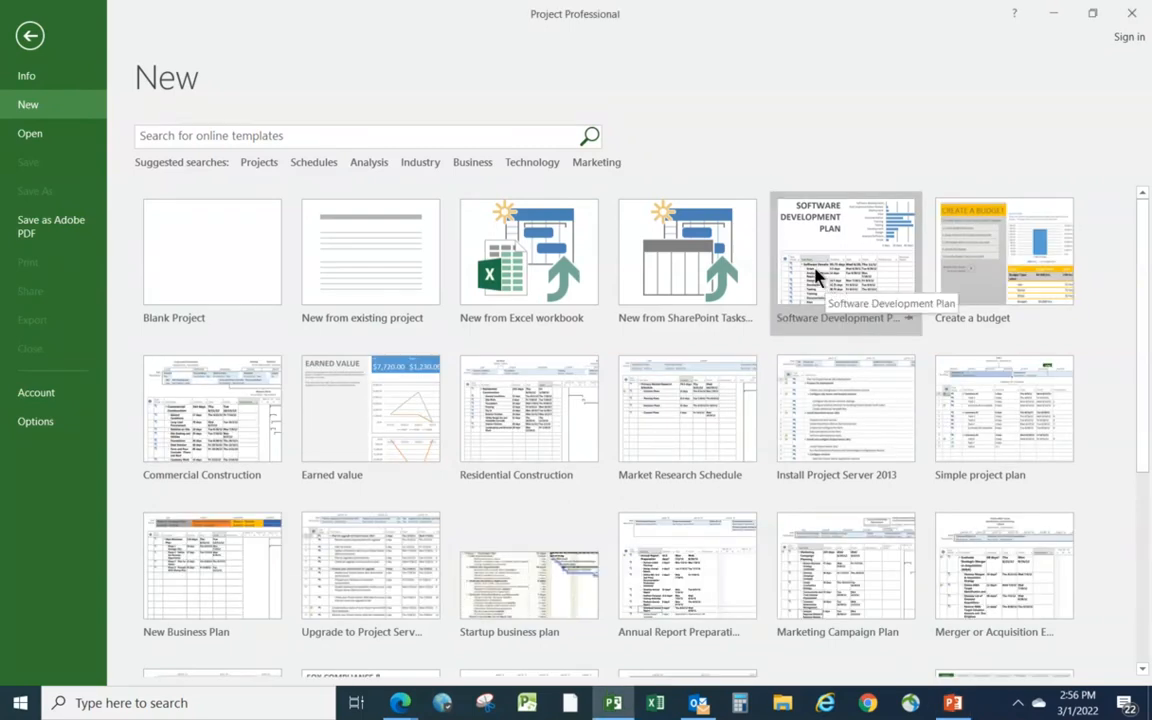
left_click(818, 276)
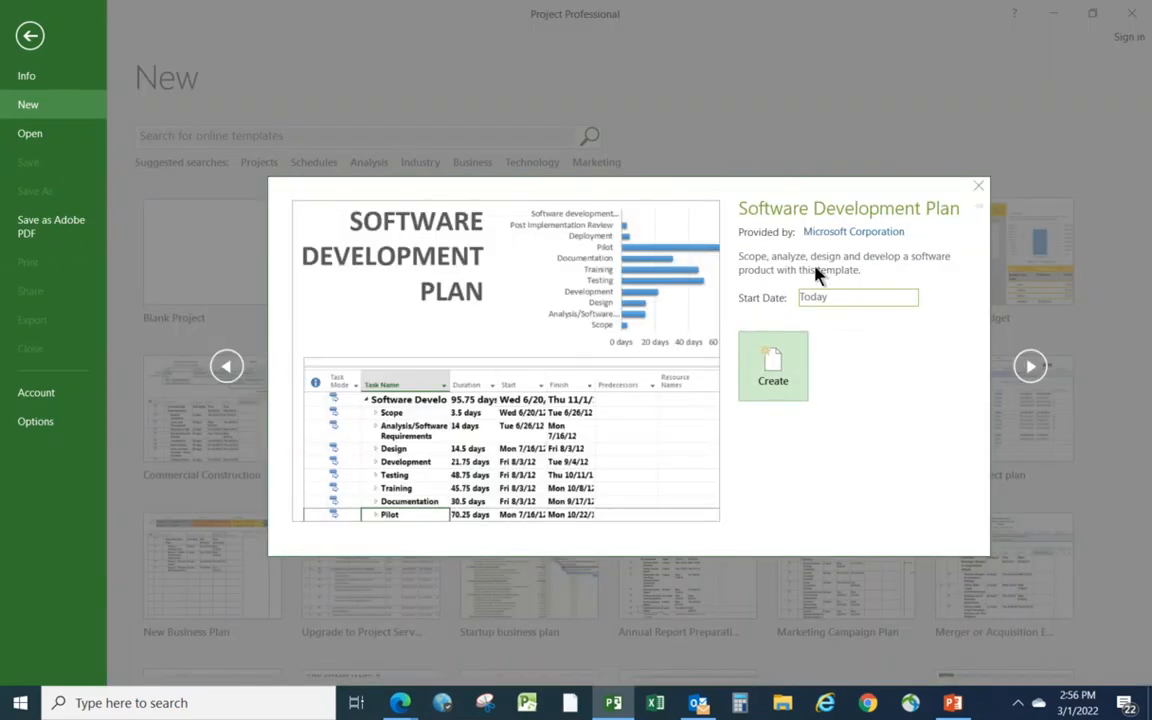
left_click(850, 297)
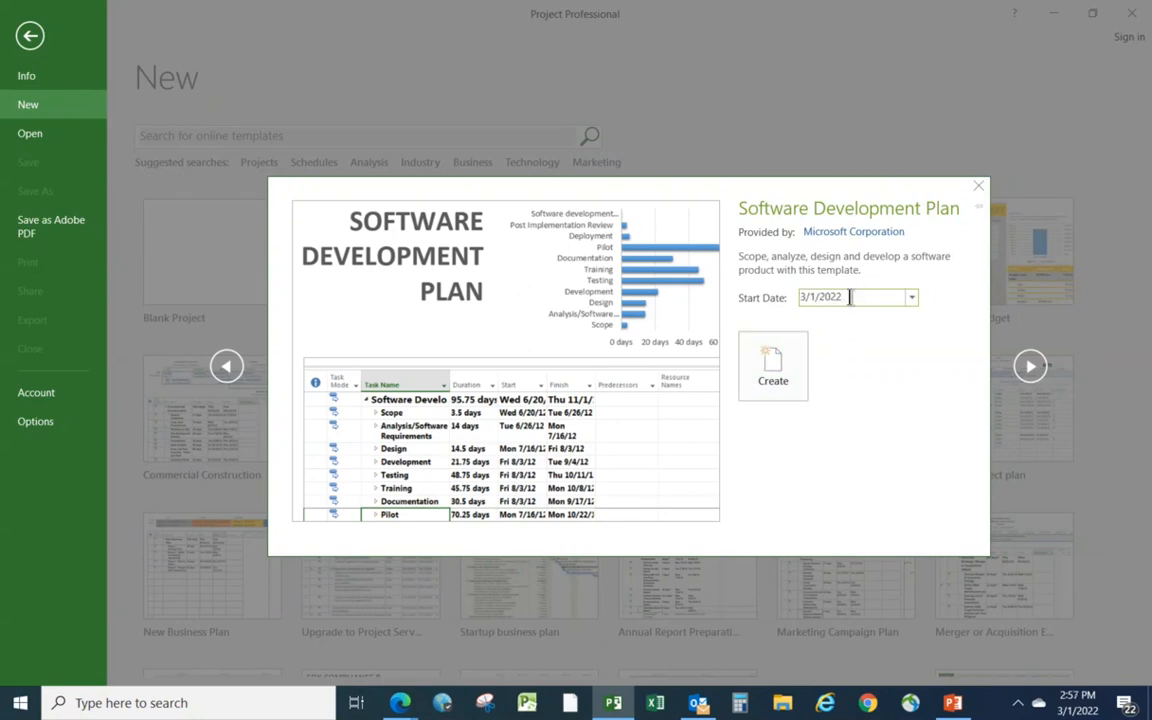
type("1/1/2022")
key("BackSpace")
key("BackSpace")
key("BackSpace")
key("BackSpace")
key("BackSpace")
key("BackSpace")
key("BackSpace")
key("BackSpace")
key("BackSpace")
key("BackSpace")
key("BackSpace")
key("BackSpace")
key("BackSpace")
key("BackSpace")
key("BackSpace")
key("BackSpace")
type("1/1/2022")
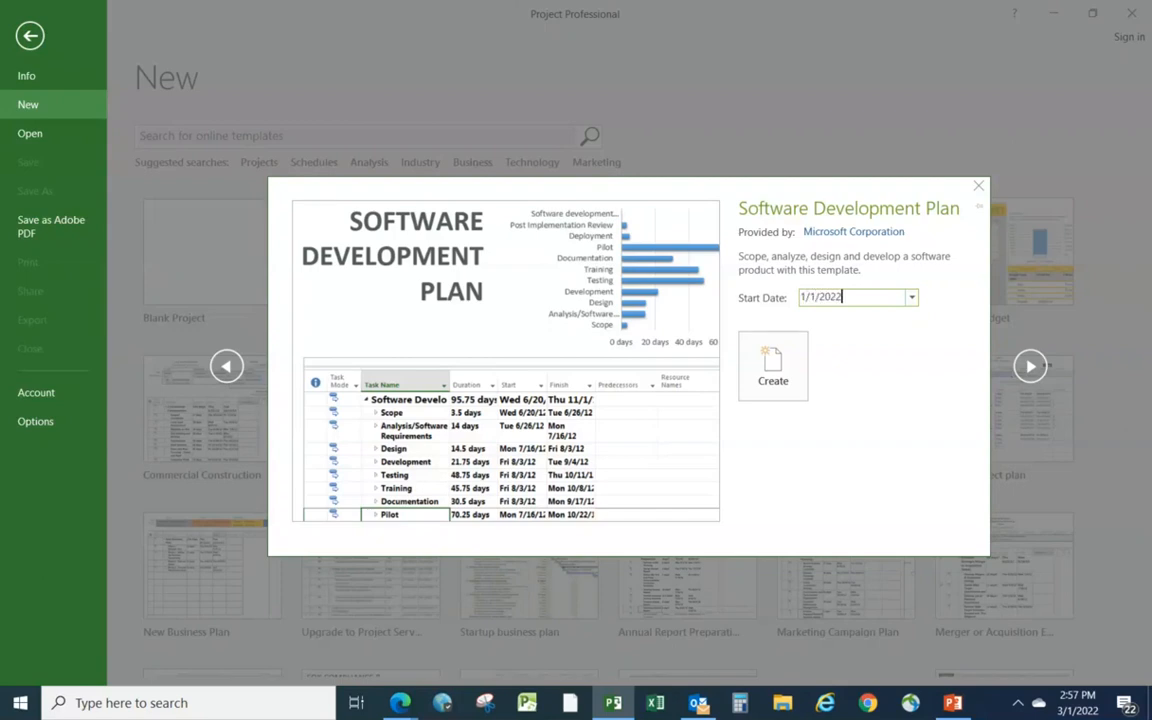
left_click(770, 372)
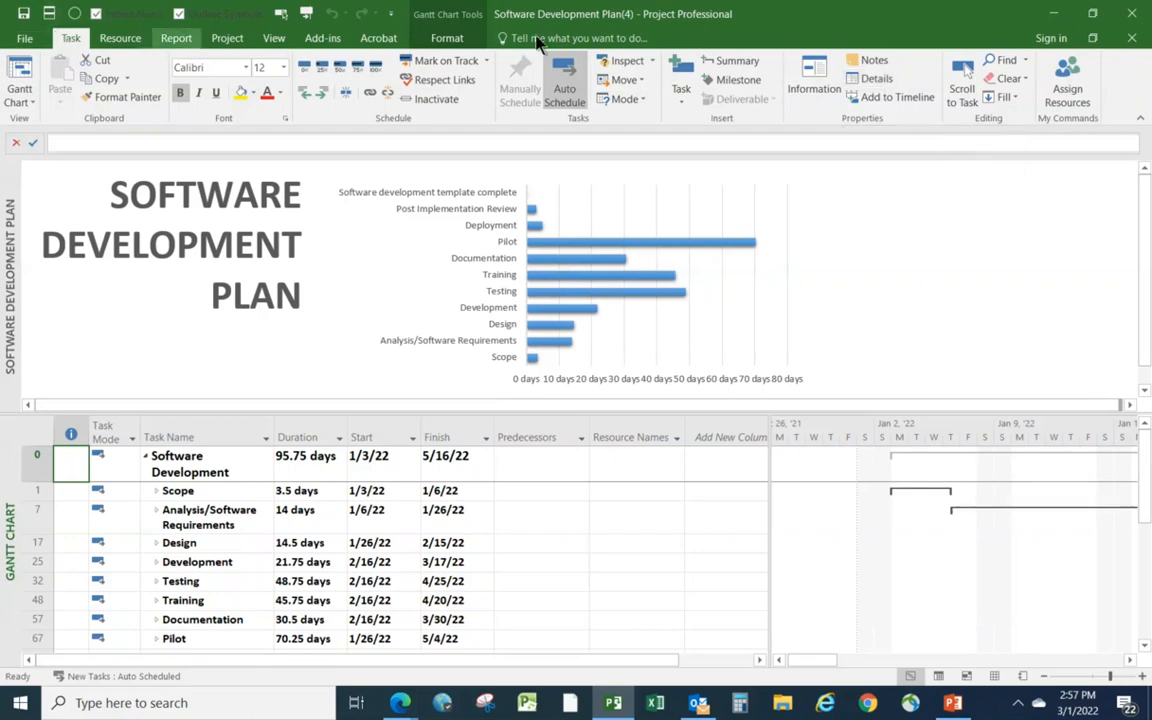
Replace the report pane with the task details form and hide that form, leaving only the Gantt chart.
left_click(873, 80)
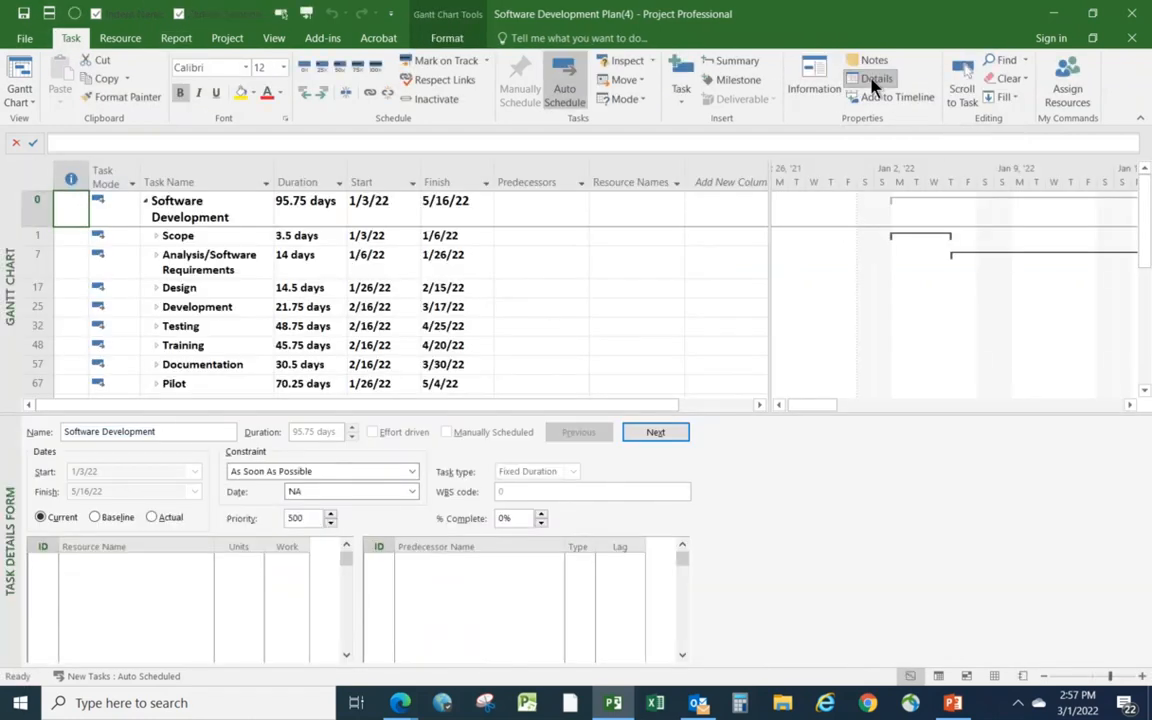
left_click(872, 80)
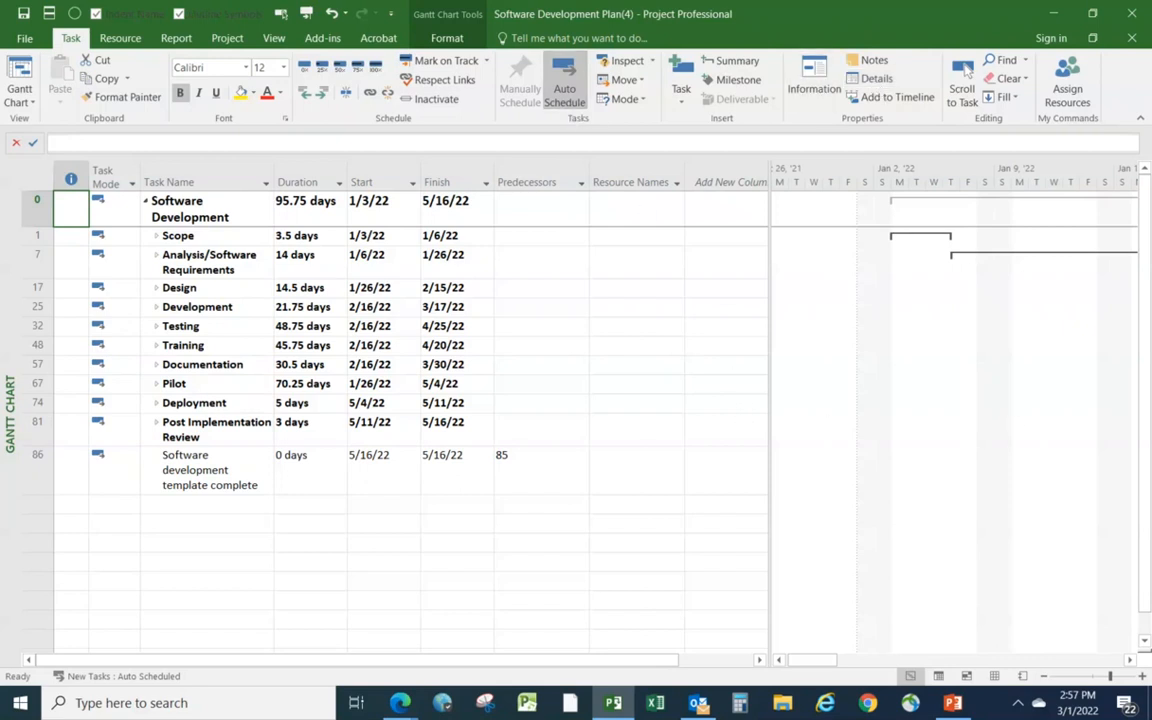
key("alt+Tab")
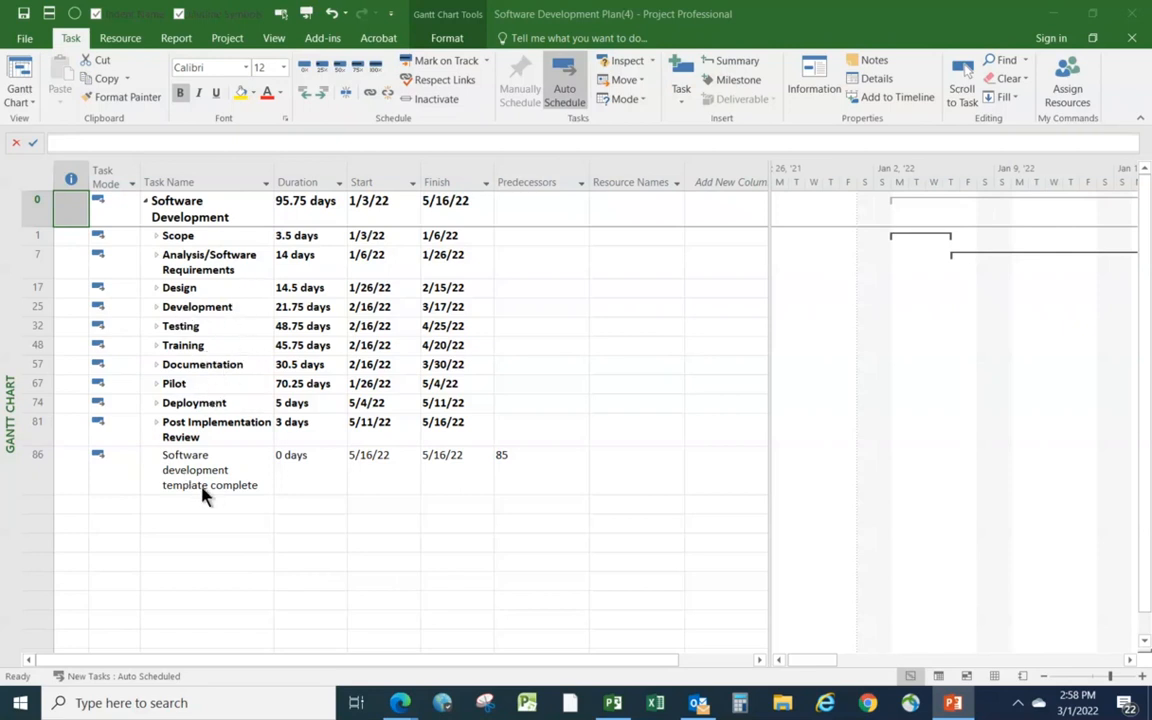
Expand the Scope summary task and show all subtasks throughout the project outline.
left_click(156, 238)
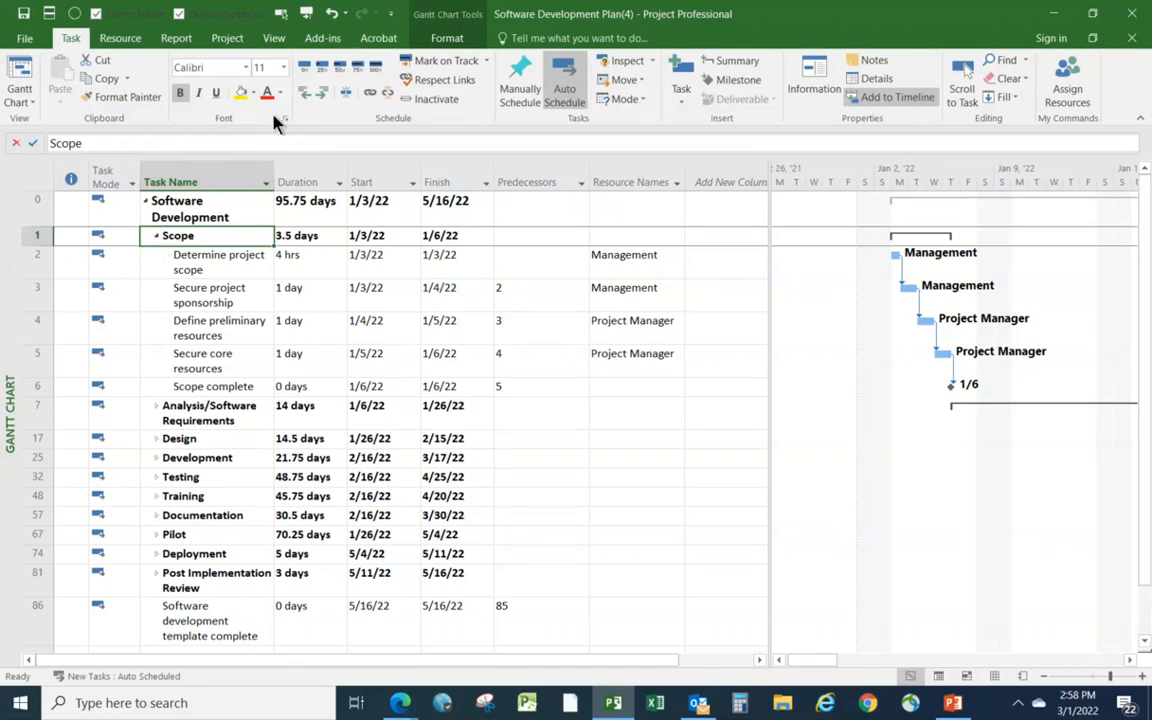
left_click(275, 39)
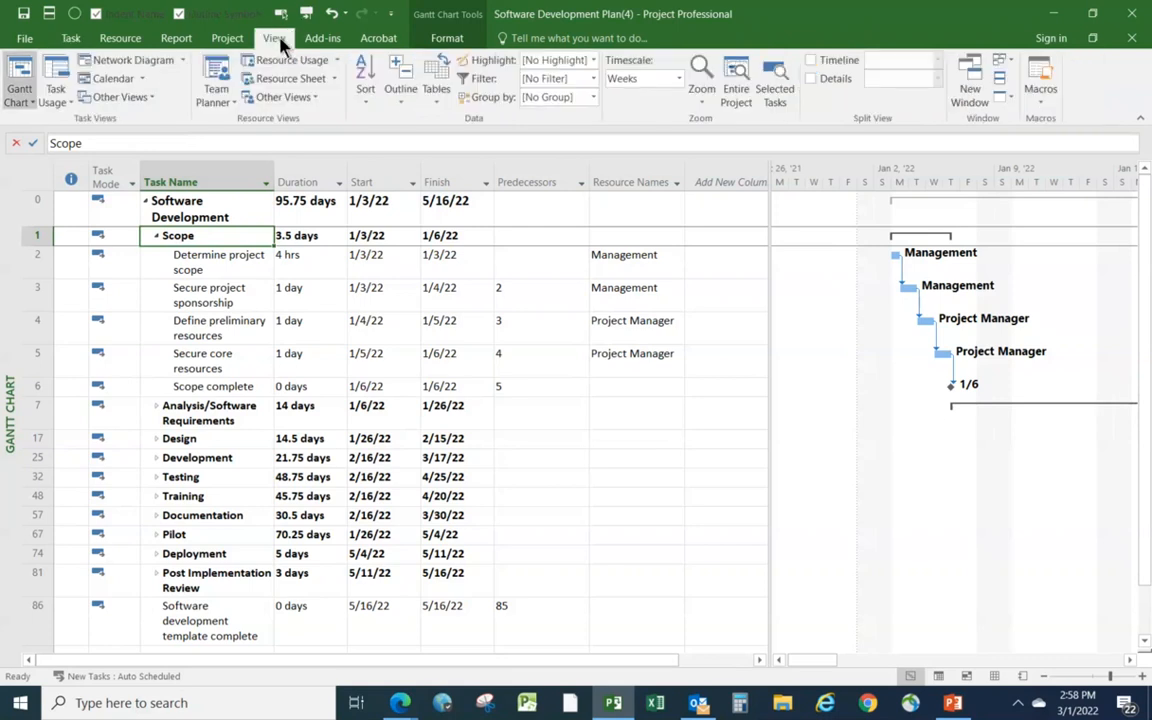
left_click(402, 100)
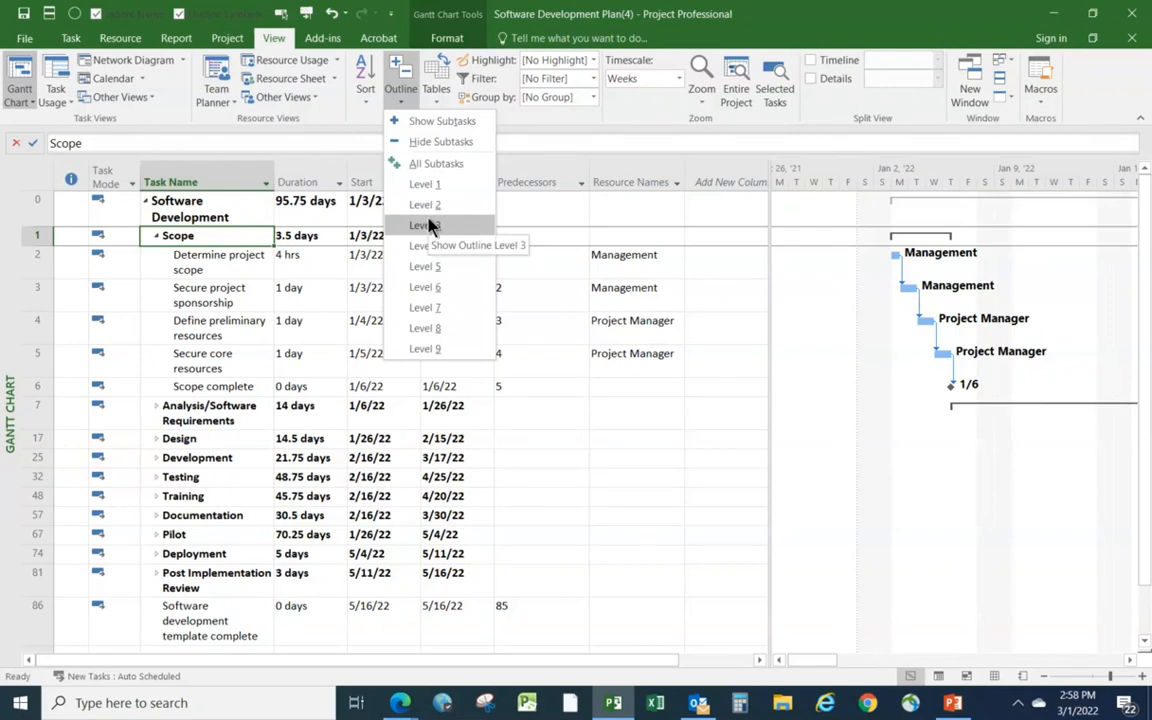
left_click(424, 163)
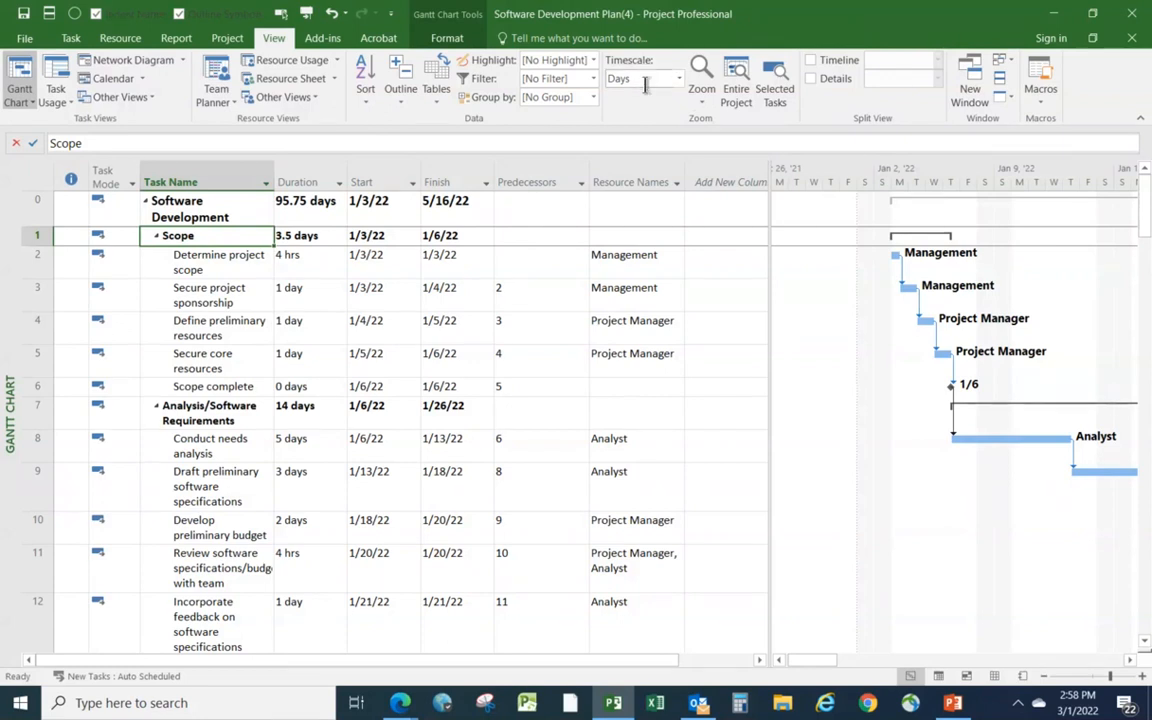
Set the Gantt chart timescale to weeks and widen the chart area so the table ends at the Finish column.
left_click(680, 79)
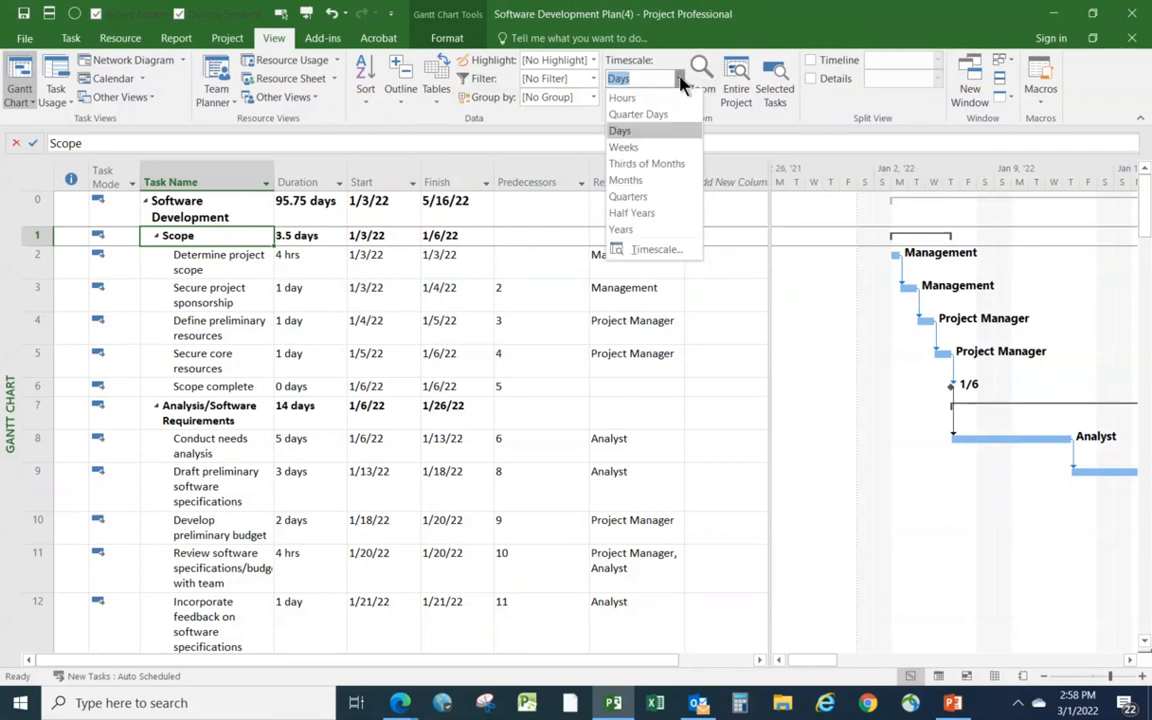
left_click(622, 148)
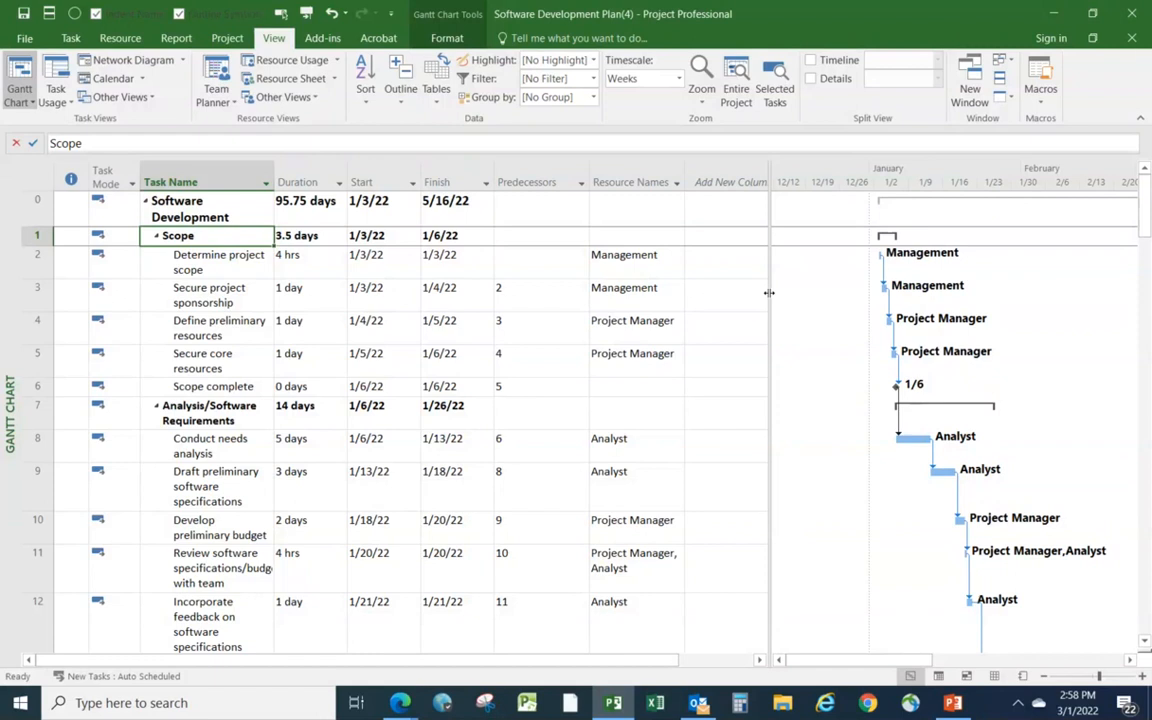
left_click_drag(769, 293, 495, 262)
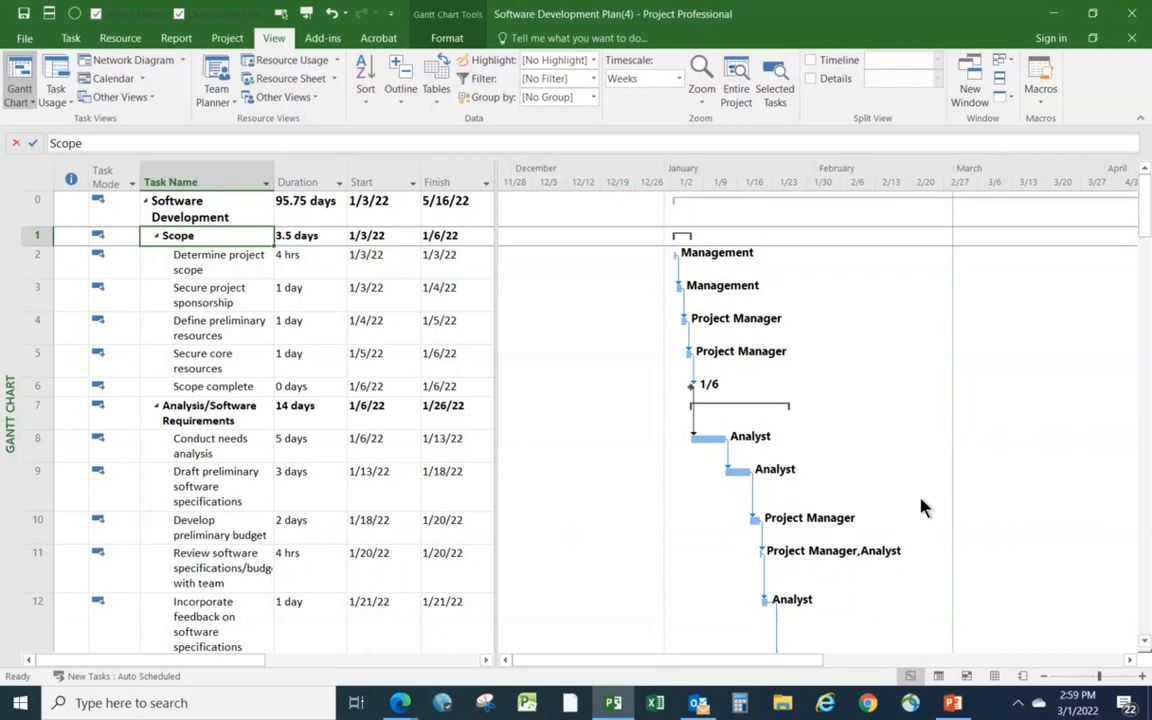
Examine the task bars, dependencies and assigned resources from the Scope phase through the Training phase.
scroll(893, 495, "down", 1)
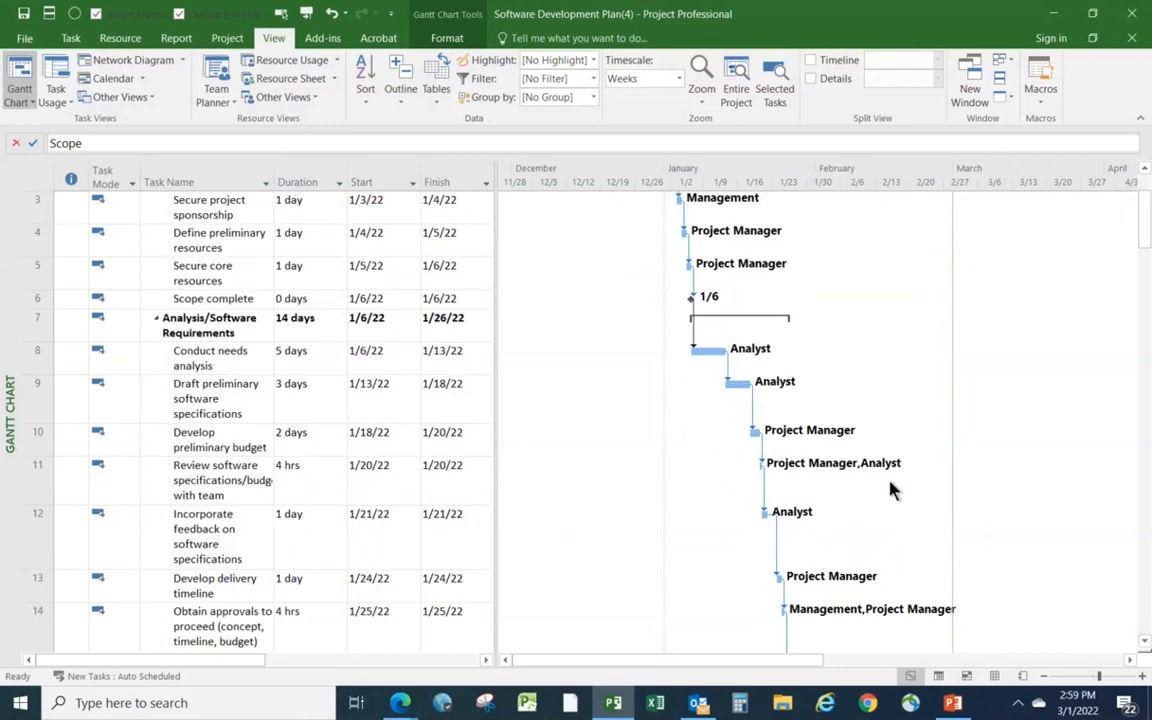
scroll(888, 490, "down", 1)
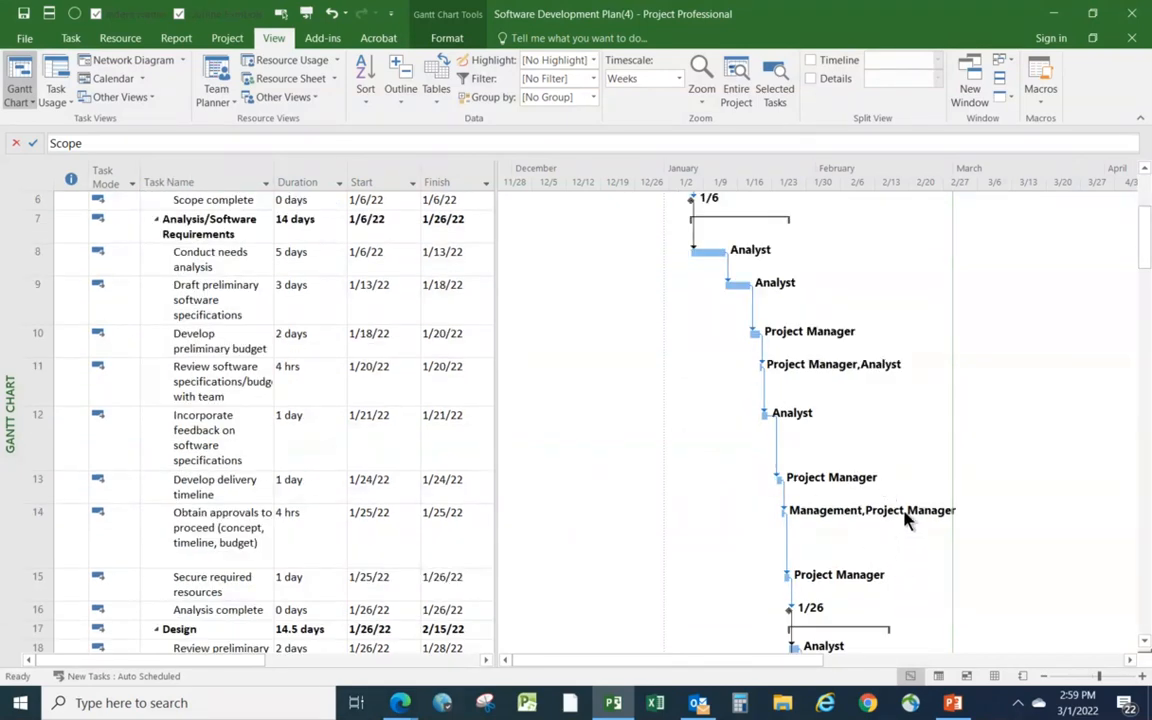
scroll(910, 512, "up", 2)
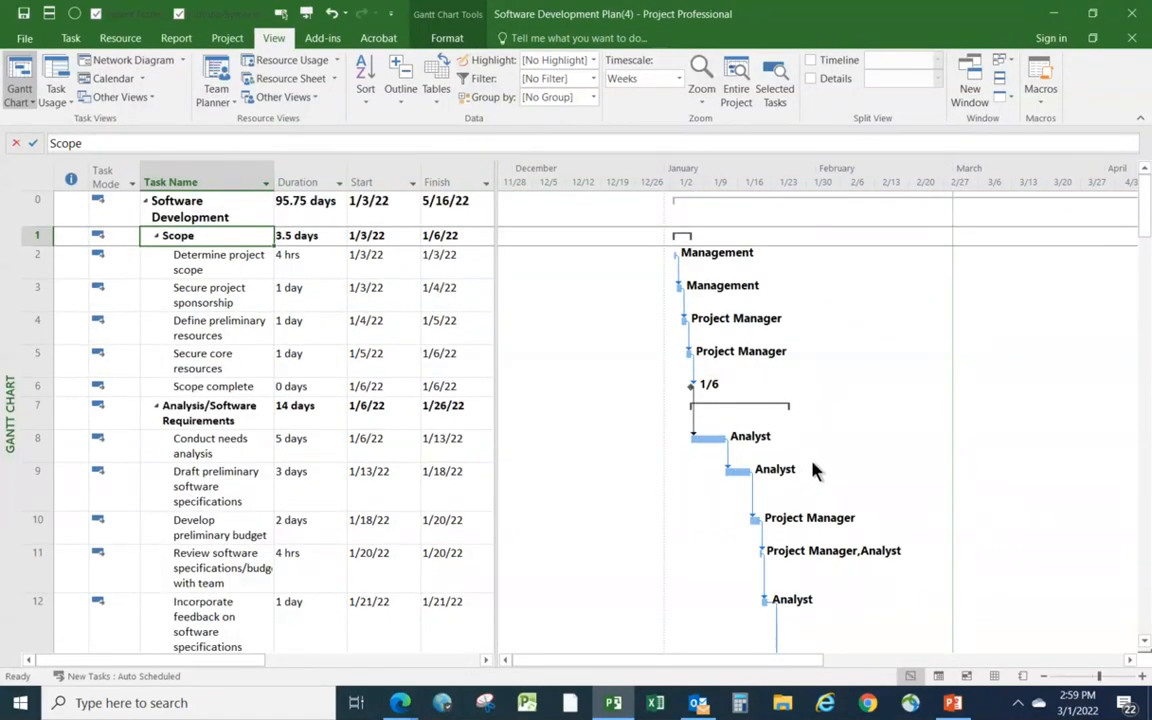
scroll(940, 448, "down", 9)
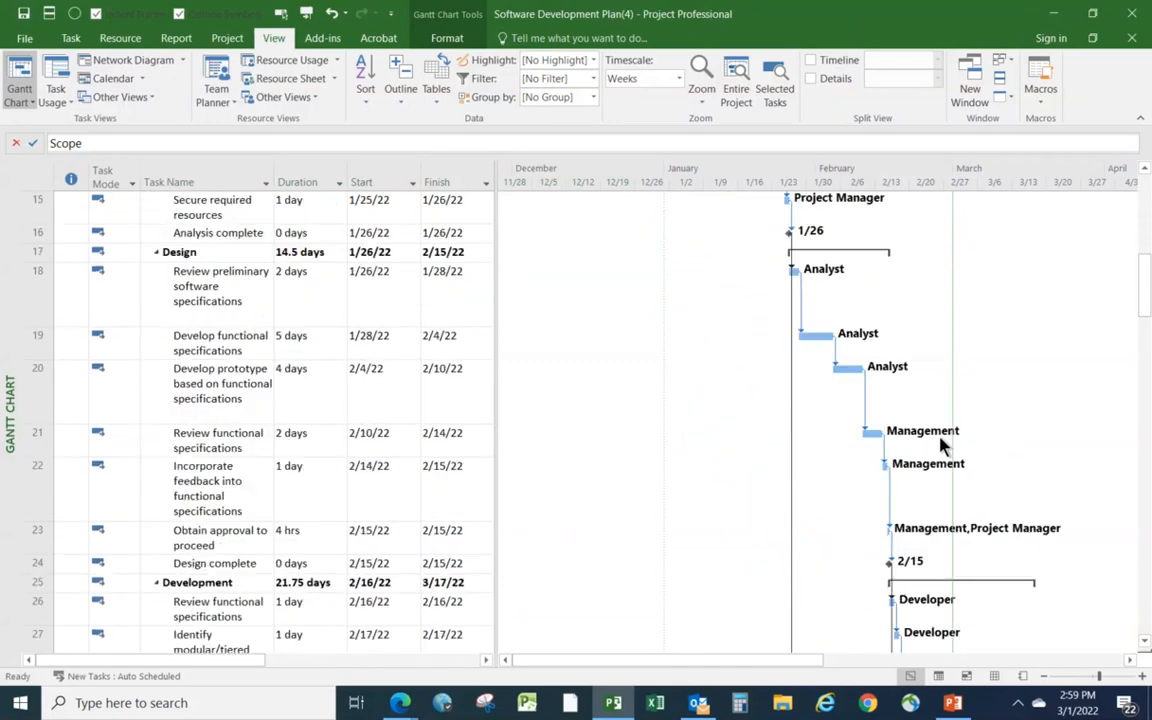
scroll(940, 448, "down", 6)
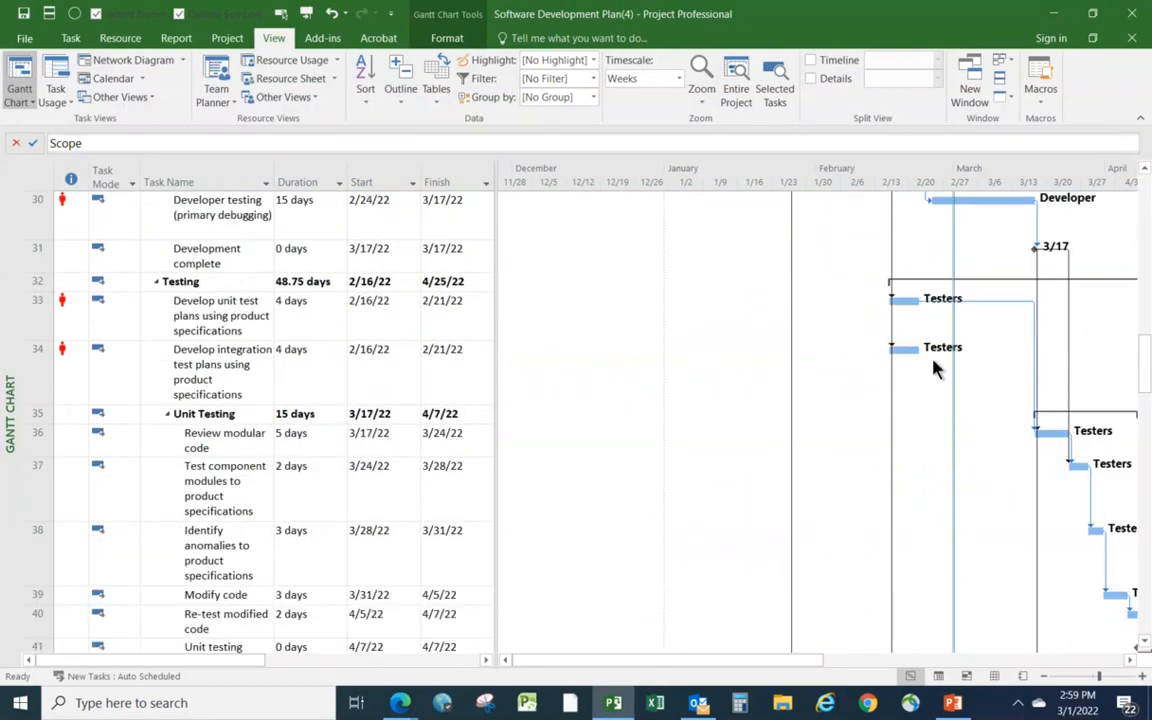
scroll(985, 422, "down", 4)
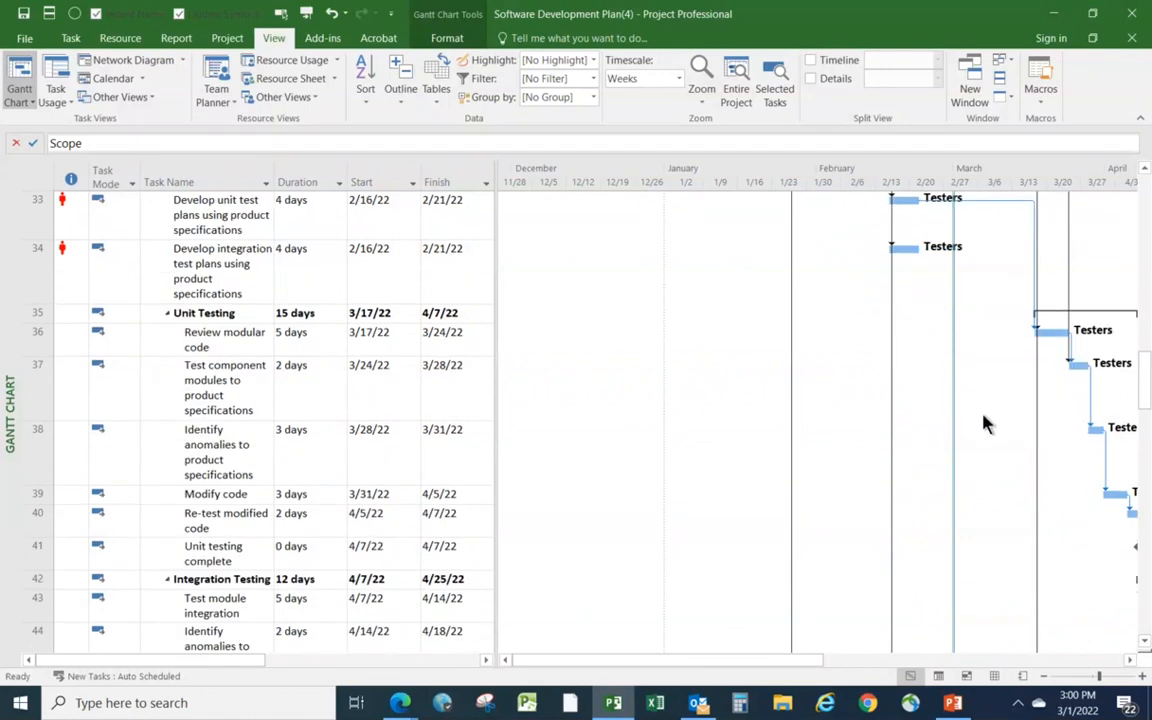
scroll(979, 568, "down", 3)
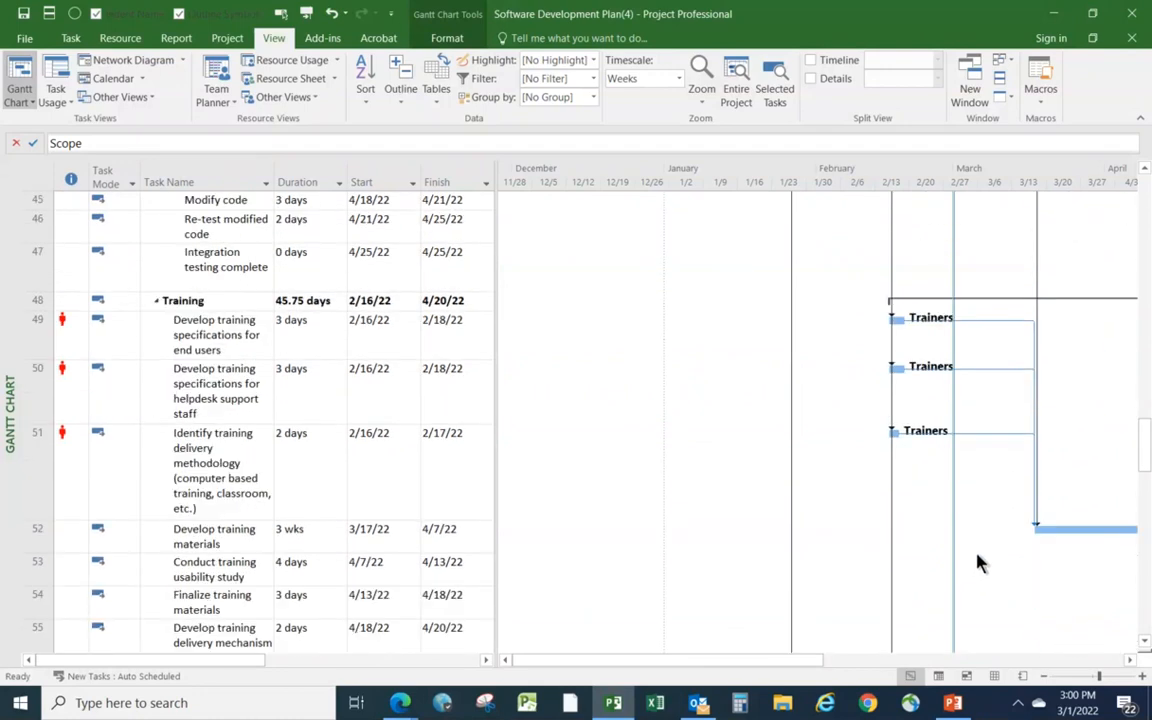
scroll(1004, 560, "up", 15)
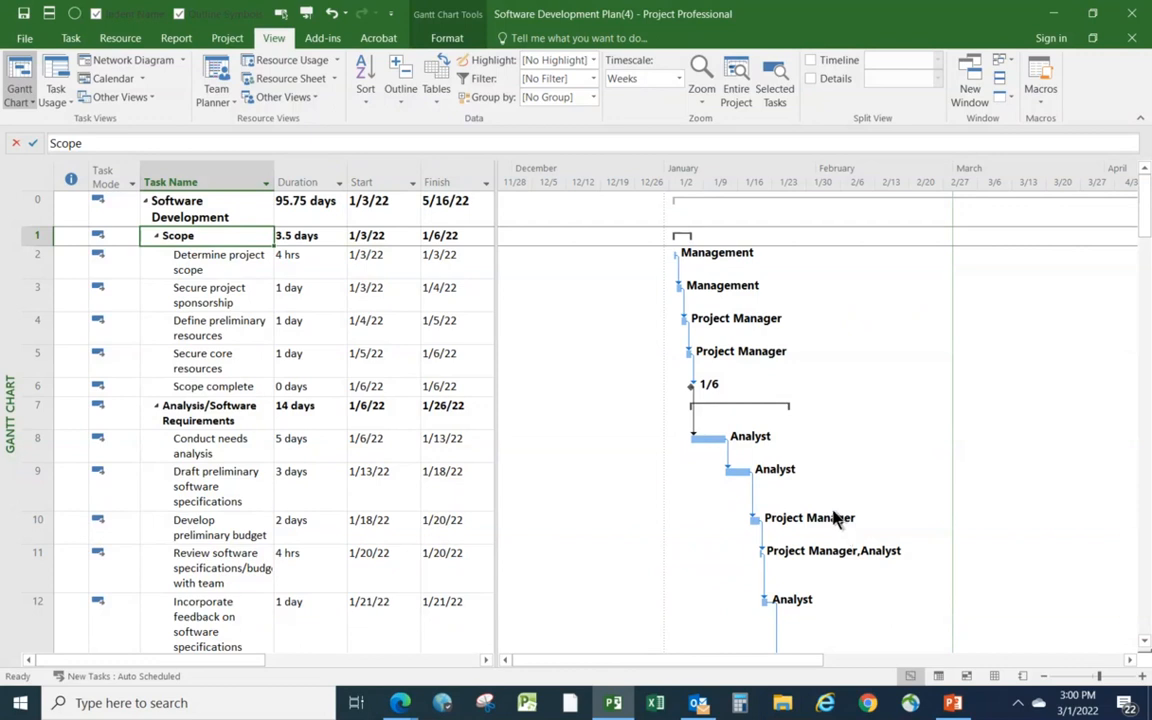
Highlight the critical tasks in the Gantt chart.
left_click(443, 40)
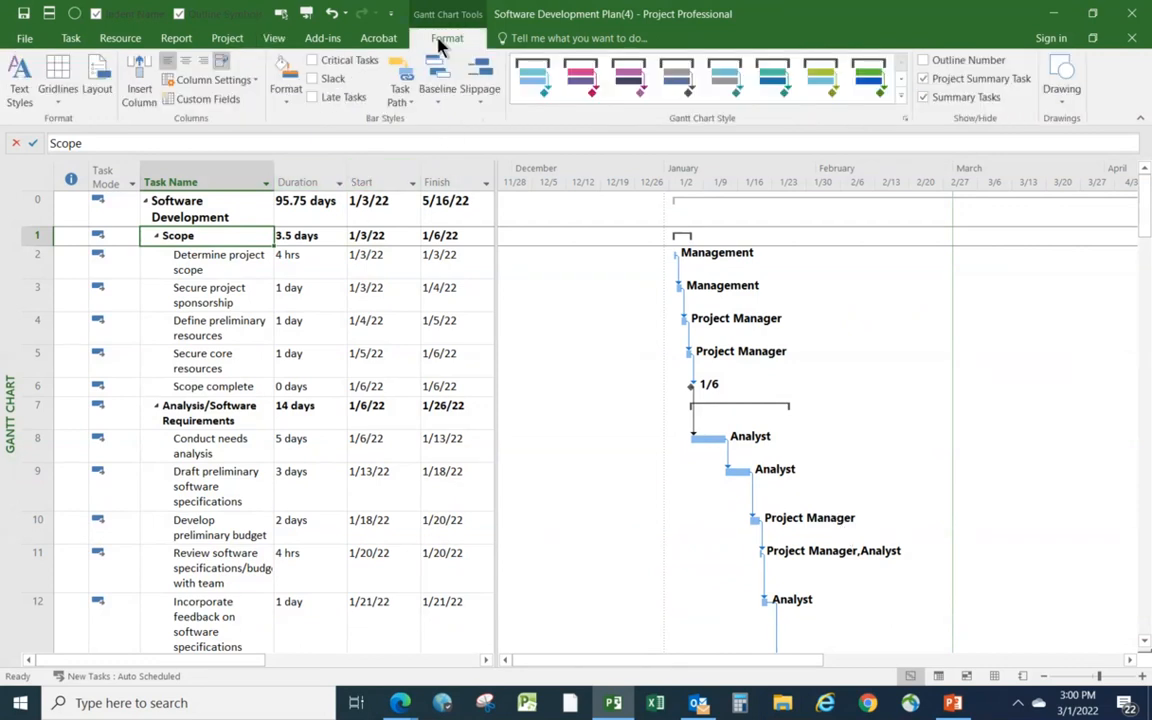
left_click(313, 62)
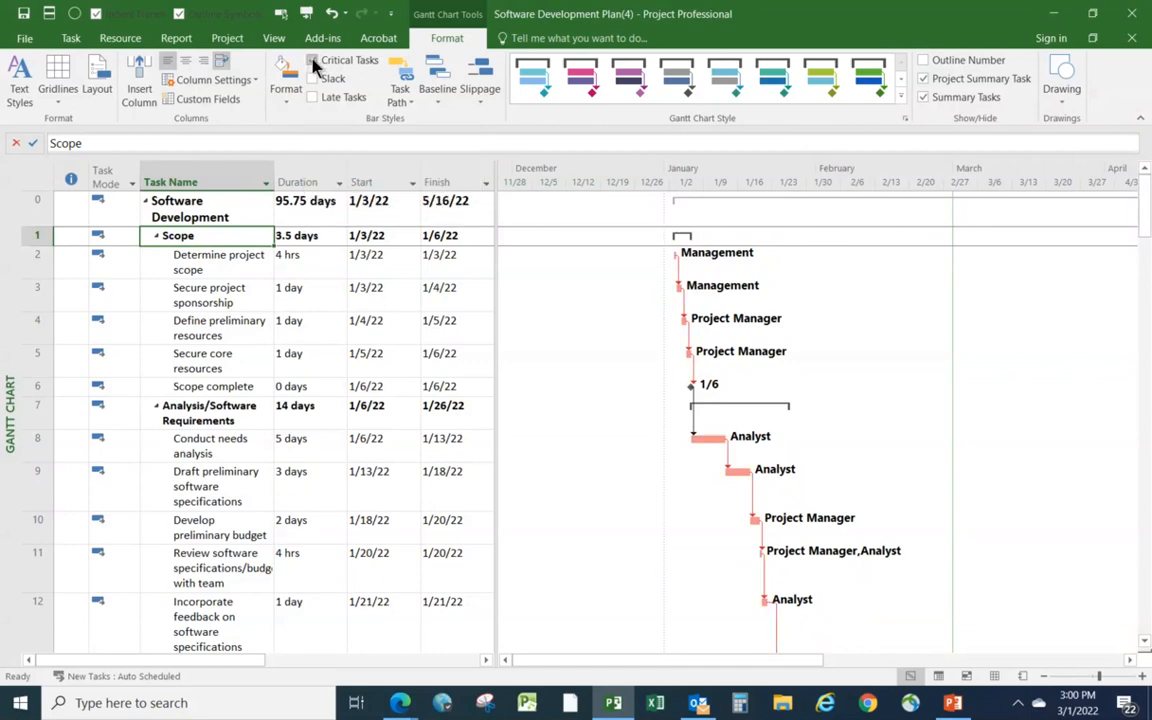
Examine which tasks are critical and which are not across the Development, Testing, Training and Documentation phases.
scroll(1128, 500, "down", 3)
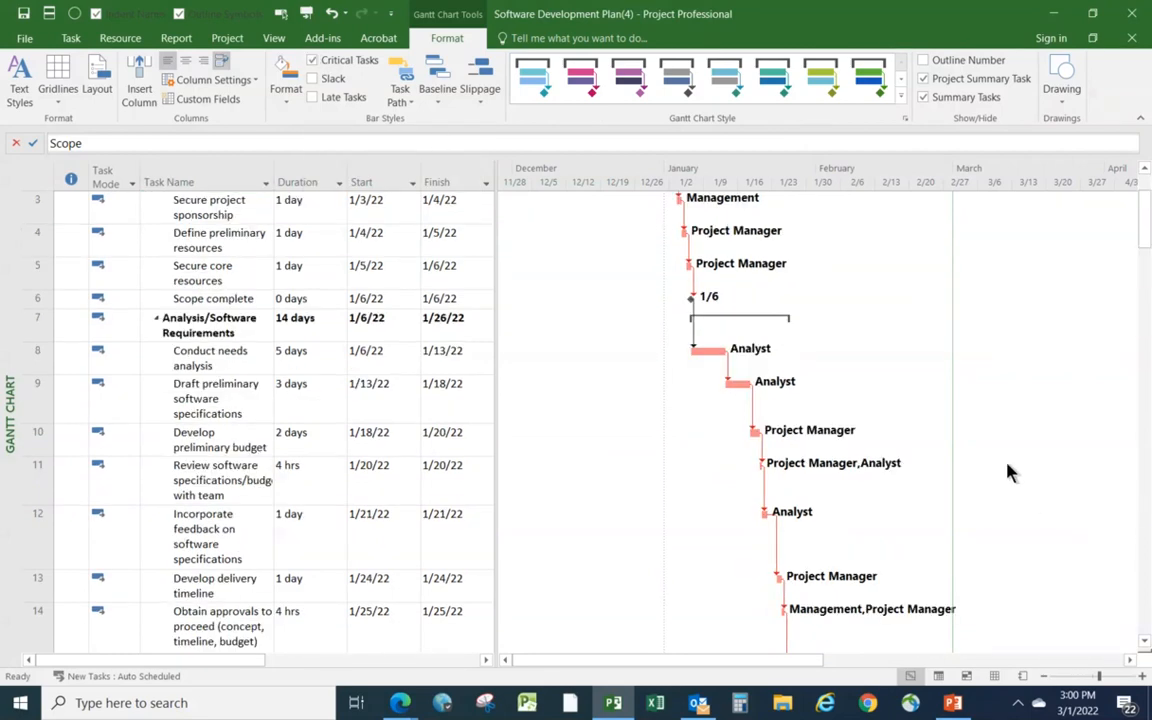
scroll(815, 400, "down", 5)
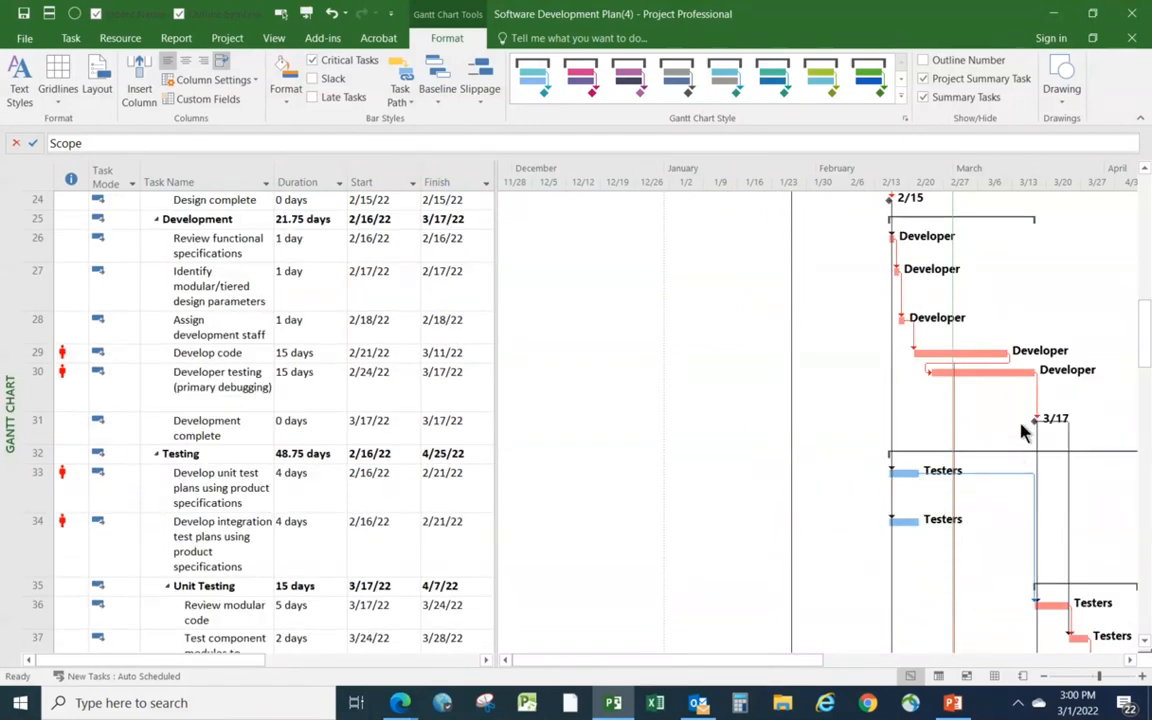
left_click(1128, 662)
left_click(1127, 661)
left_click(1127, 661)
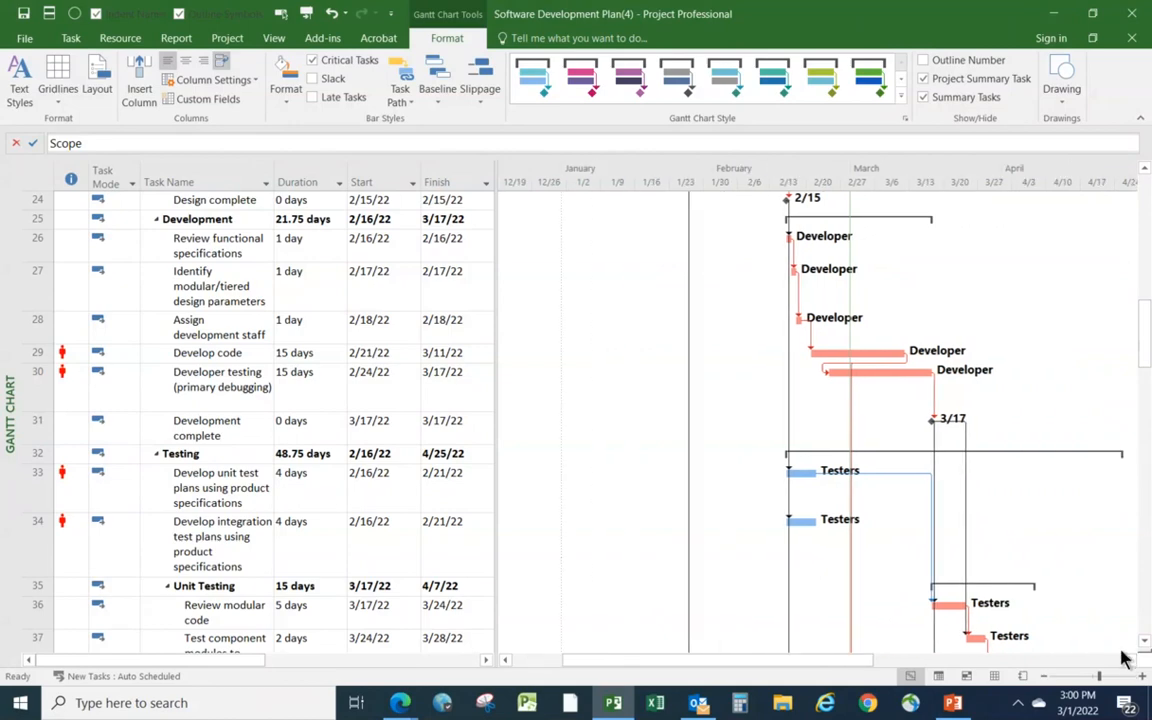
scroll(861, 540, "down", 4)
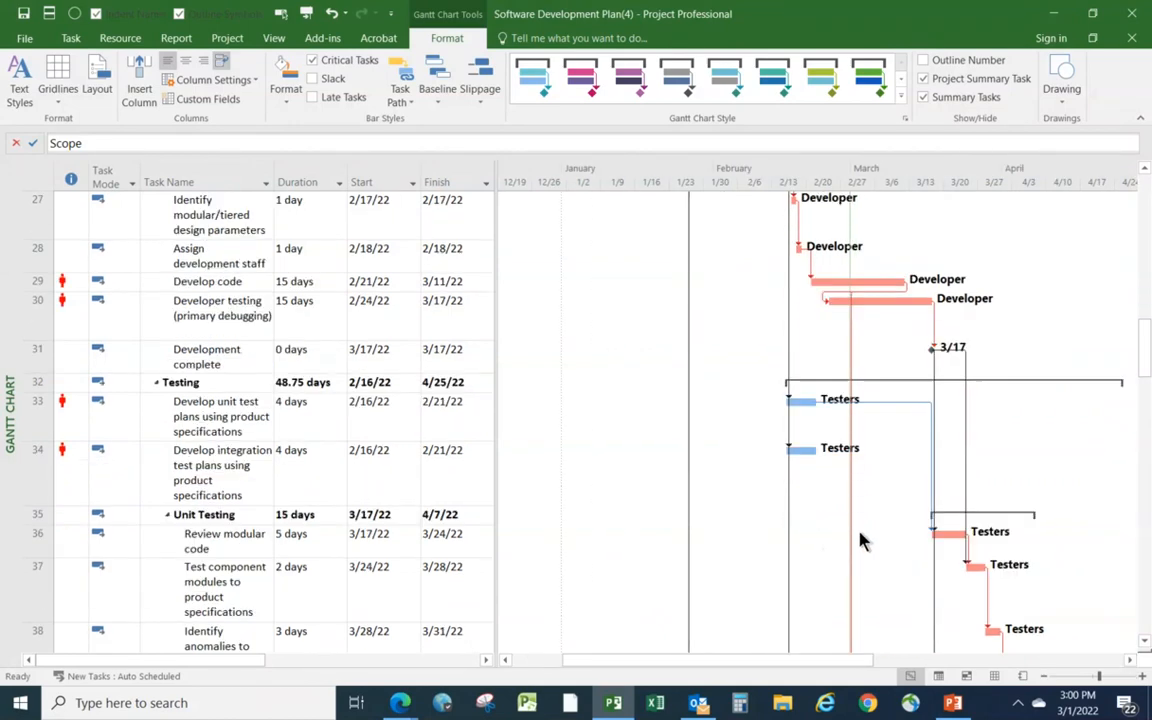
scroll(866, 540, "down", 5)
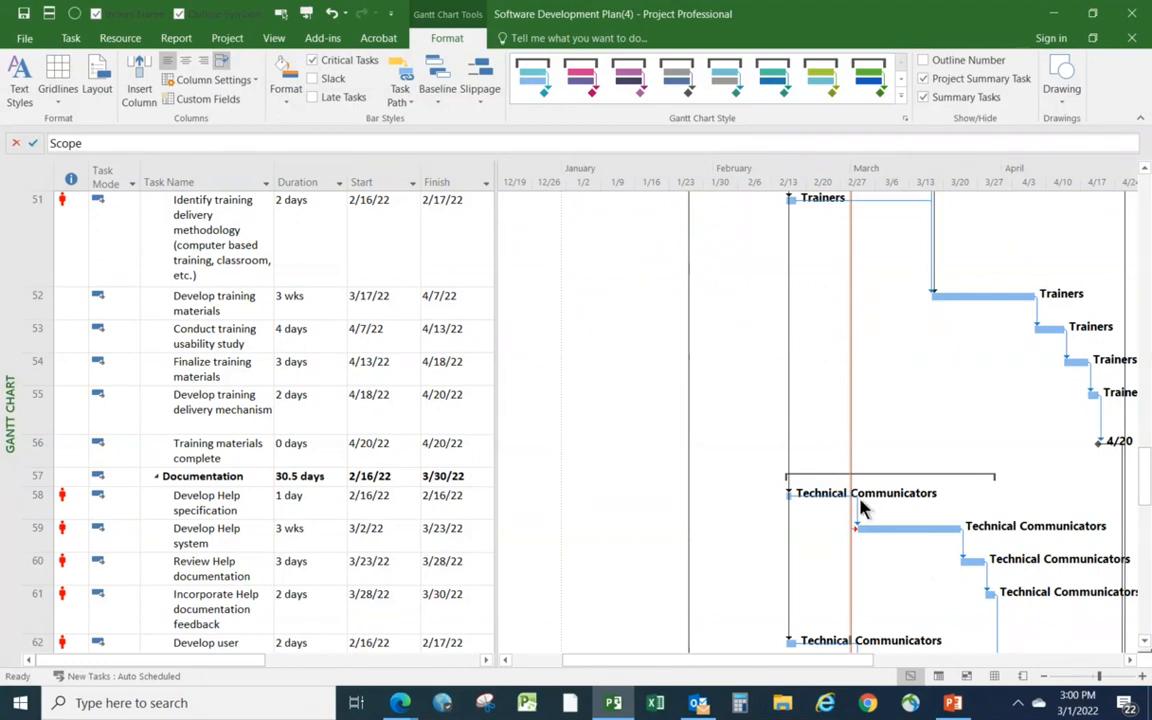
scroll(905, 580, "up", 1)
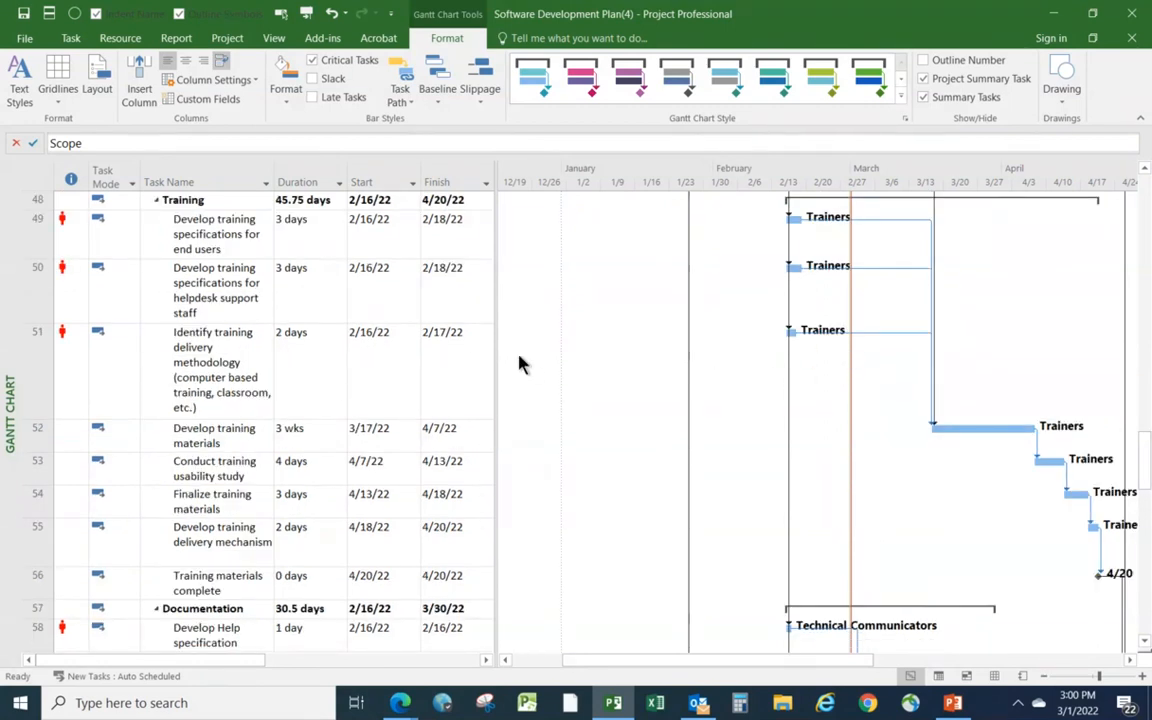
Try a 30-day duration for the task of identifying the training delivery methodology and undo the change.
left_click(305, 360)
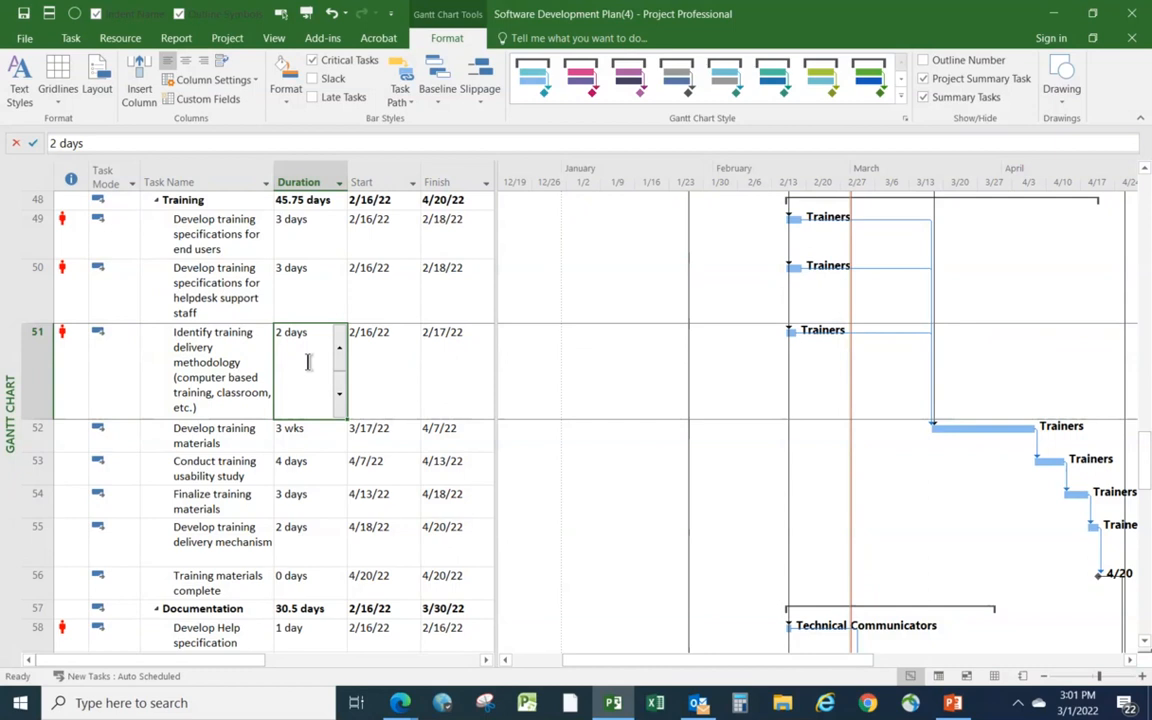
type("30")
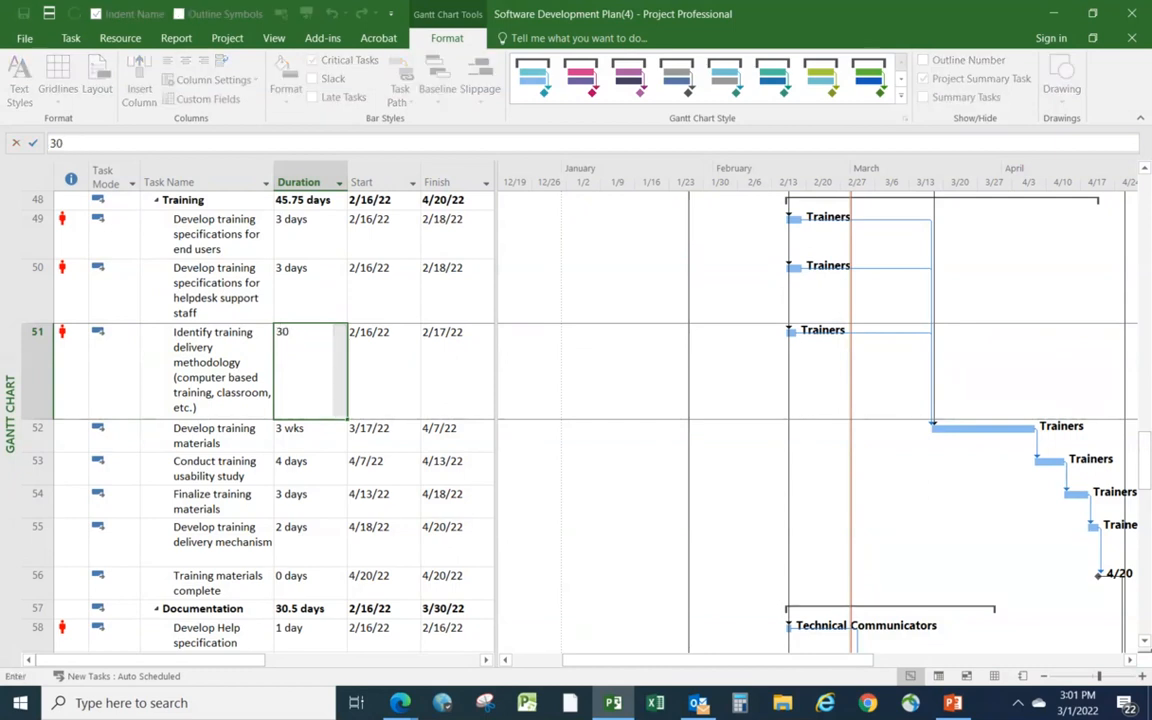
key("Return")
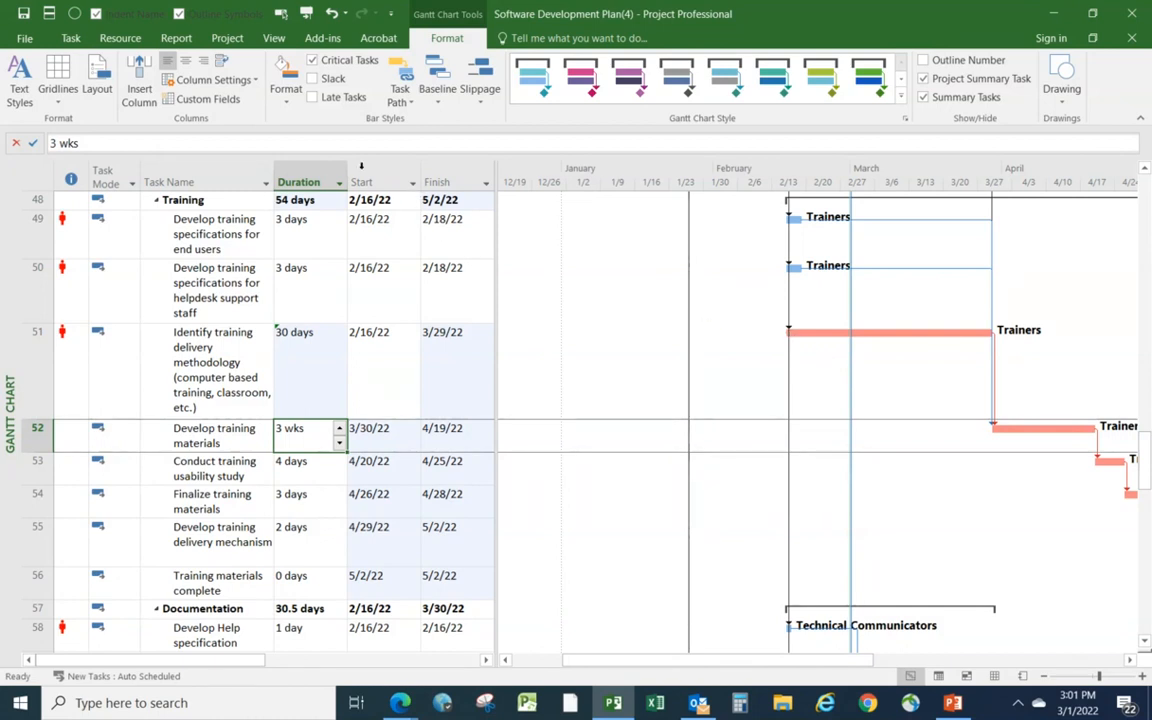
left_click(333, 16)
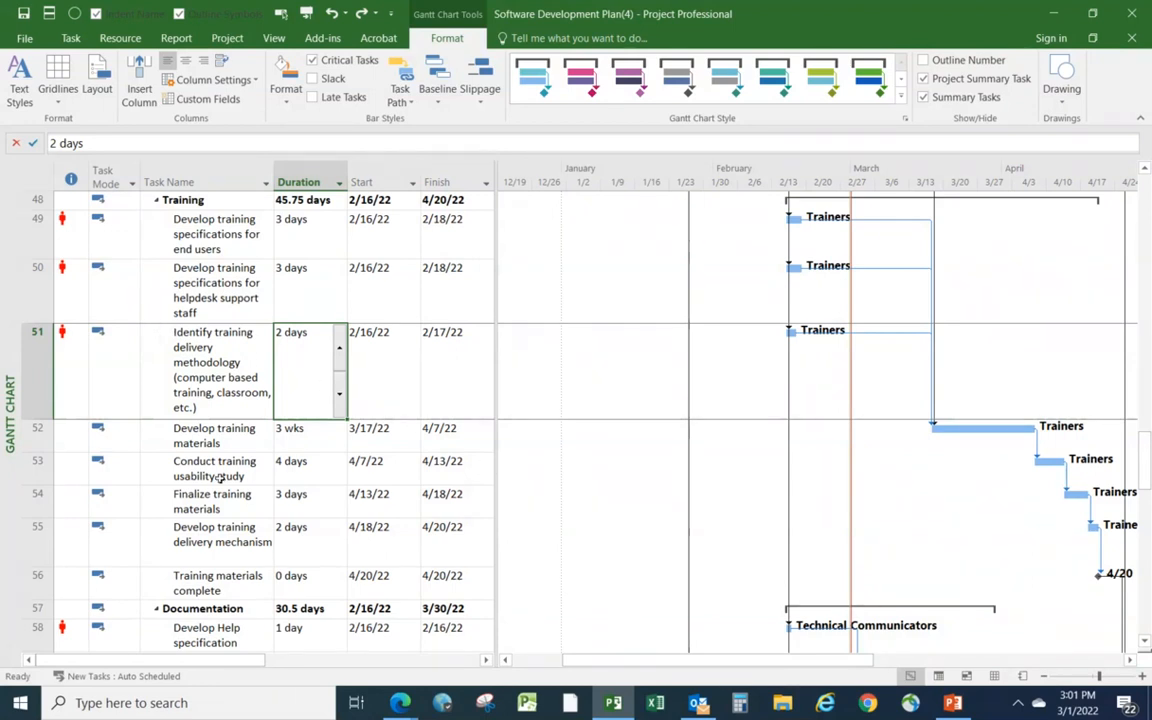
Select the Develop training materials task and examine which tasks are critical from the analysis phase through Training.
left_click(197, 440)
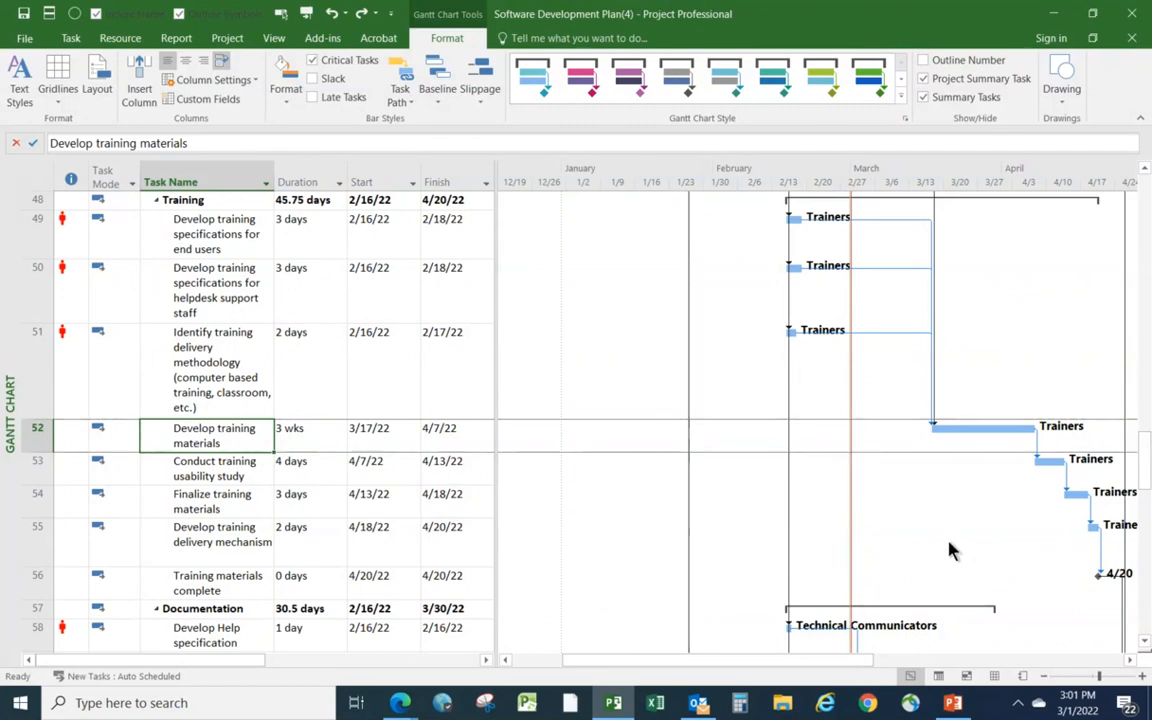
scroll(920, 532, "up", 3)
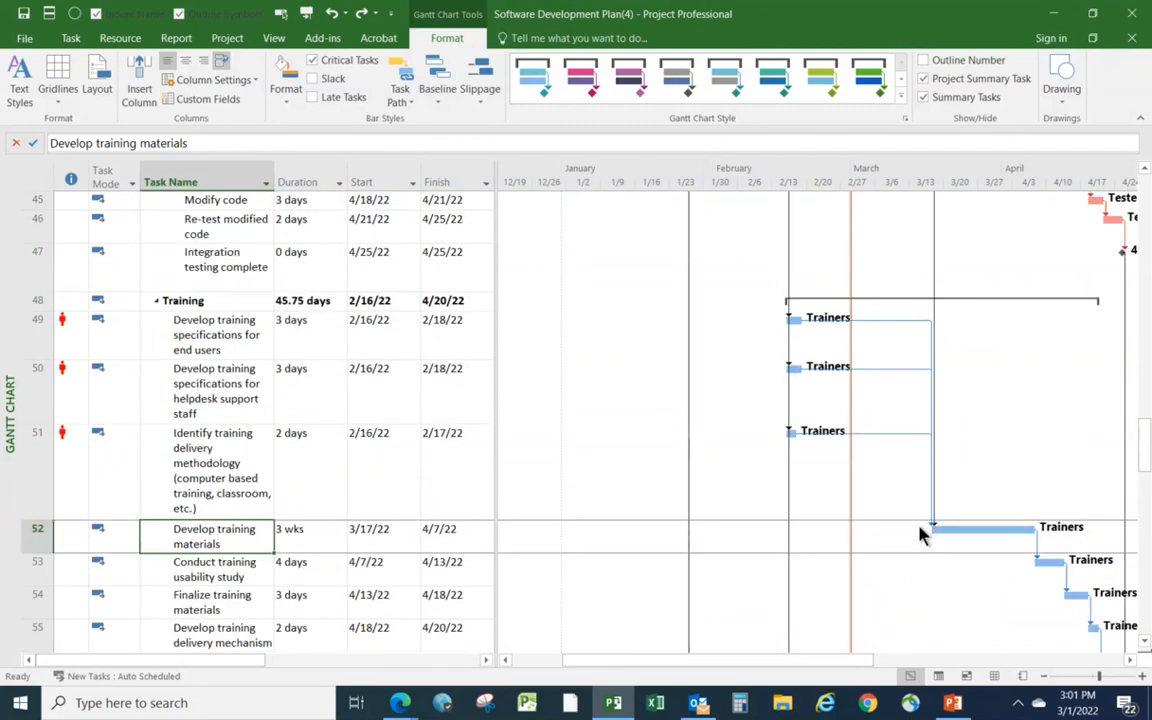
scroll(915, 557, "up", 4)
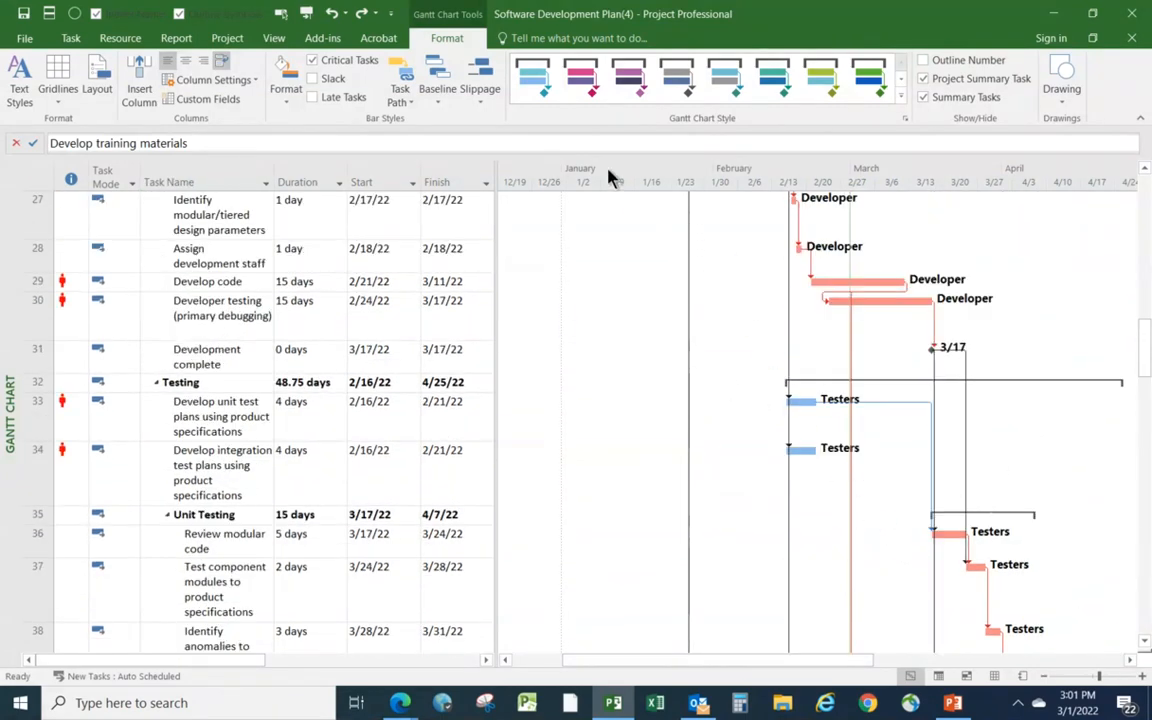
scroll(931, 411, "up", 2)
scroll(776, 339, "up", 4)
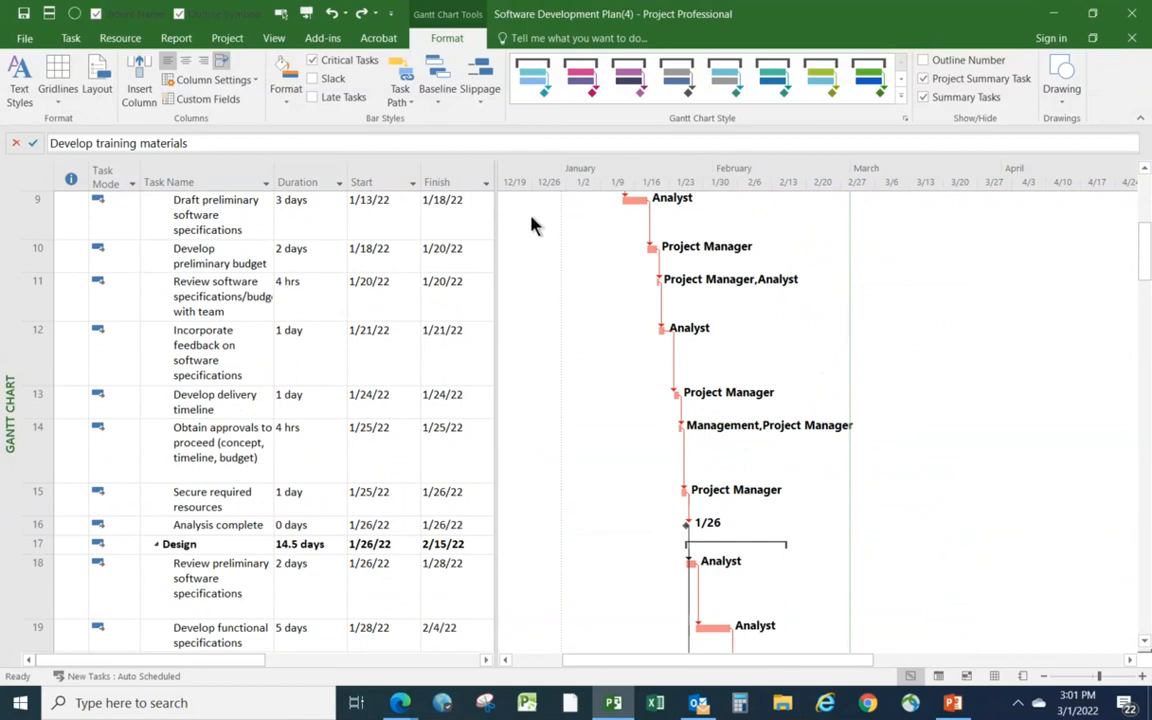
scroll(753, 419, "down", 3)
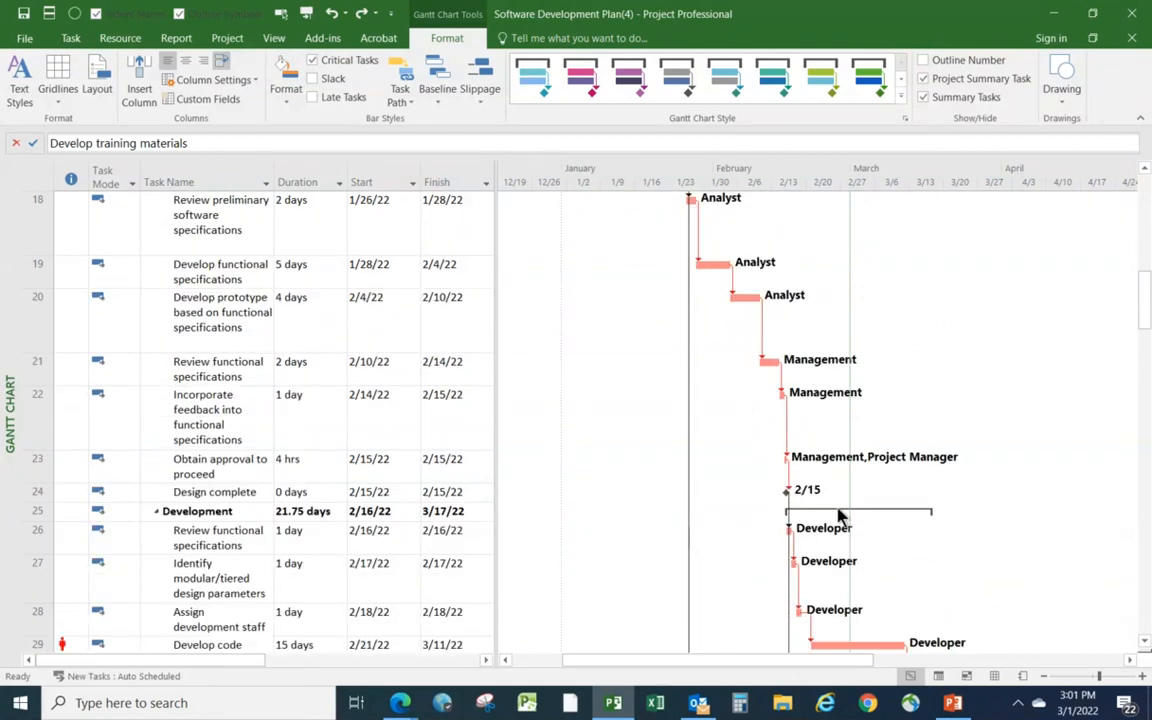
scroll(849, 501, "down", 3)
scroll(852, 470, "down", 5)
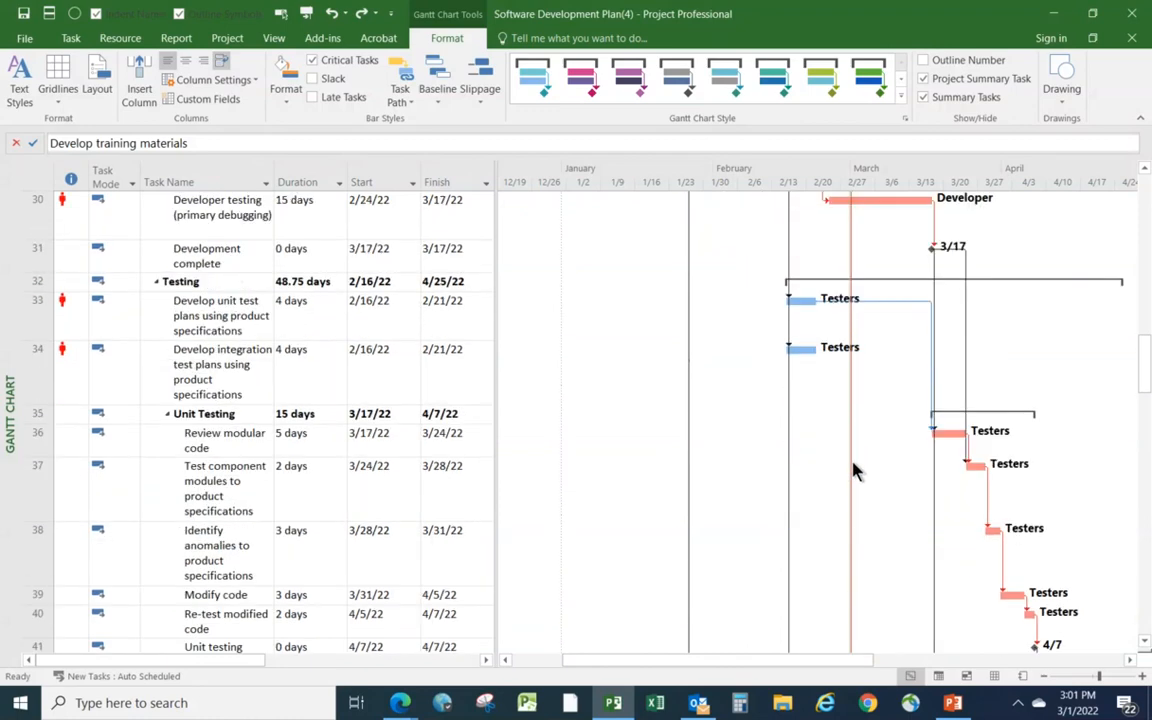
scroll(845, 485, "down", 3)
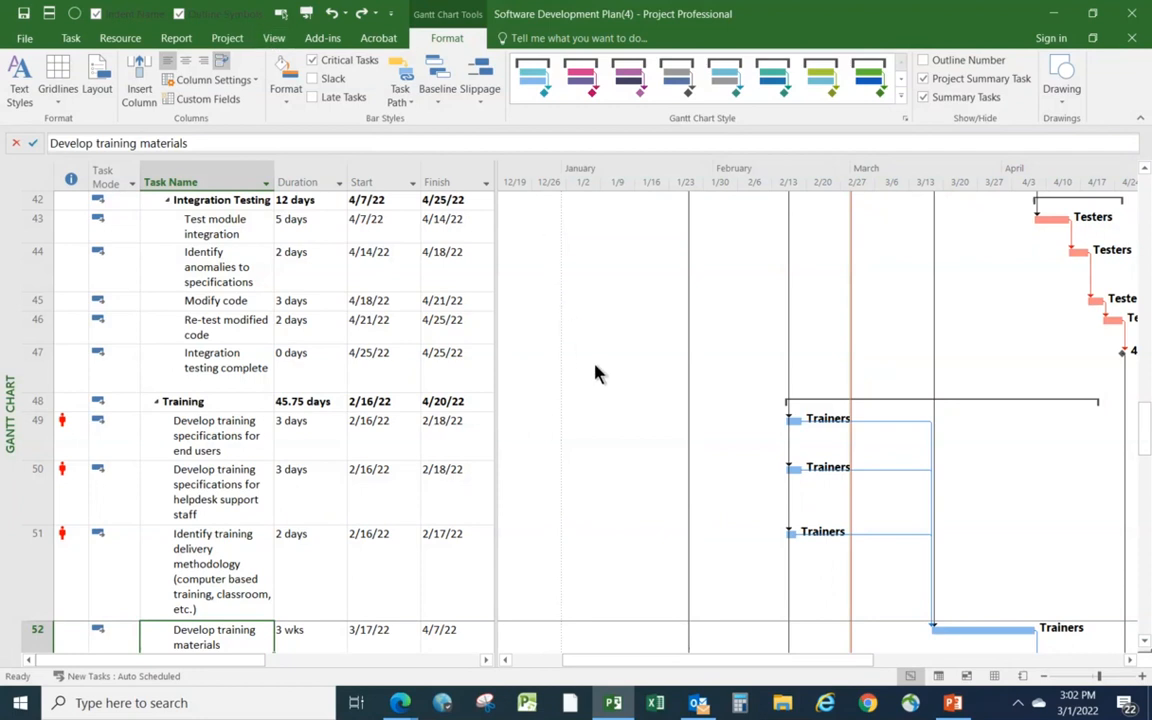
Turn off critical task highlighting and highlight the predecessors of the Develop training materials task.
left_click(311, 61)
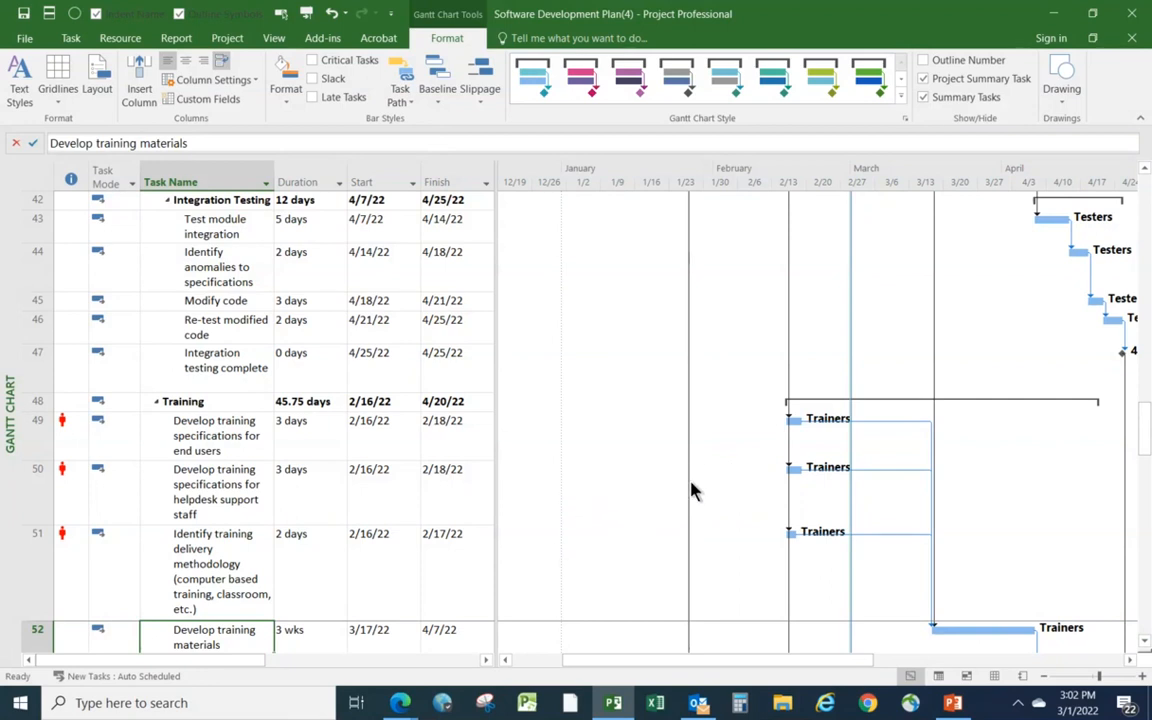
scroll(679, 494, "down", 1)
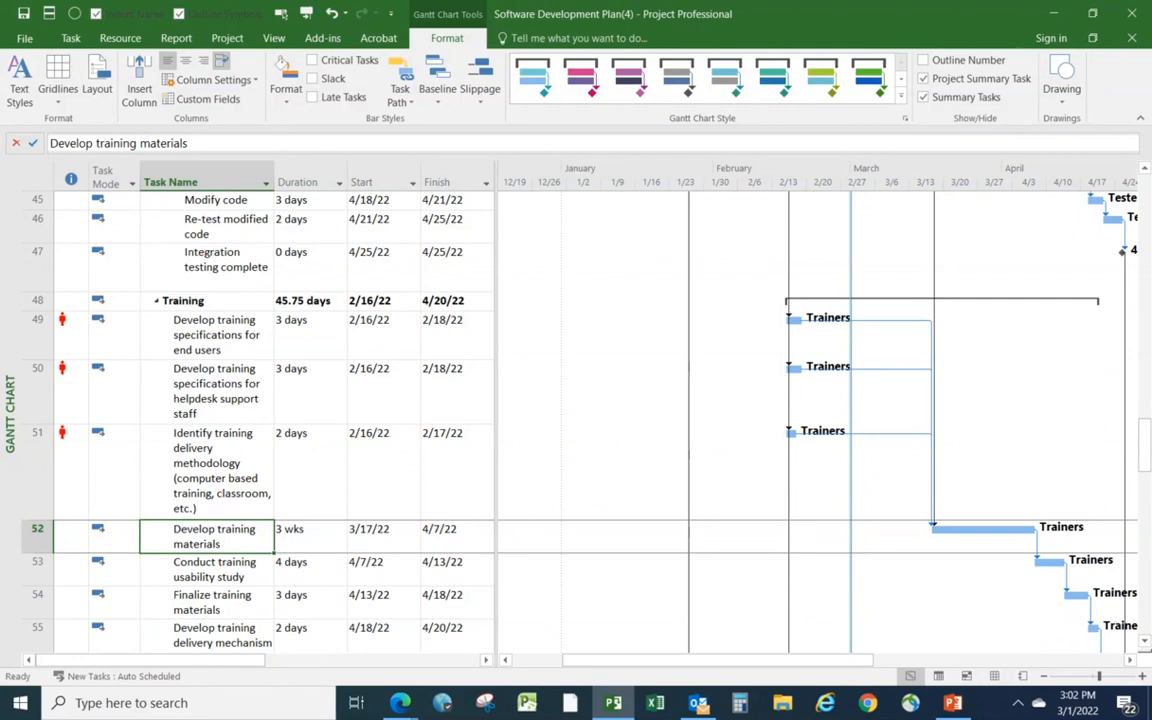
left_click(410, 106)
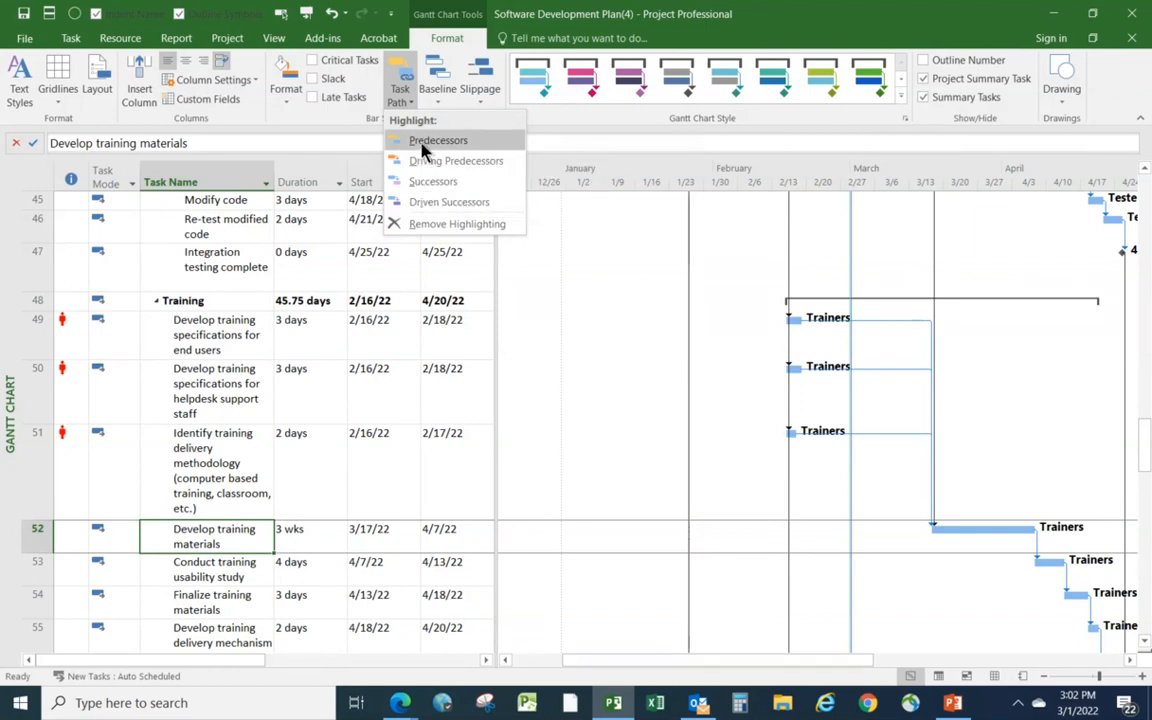
left_click(422, 145)
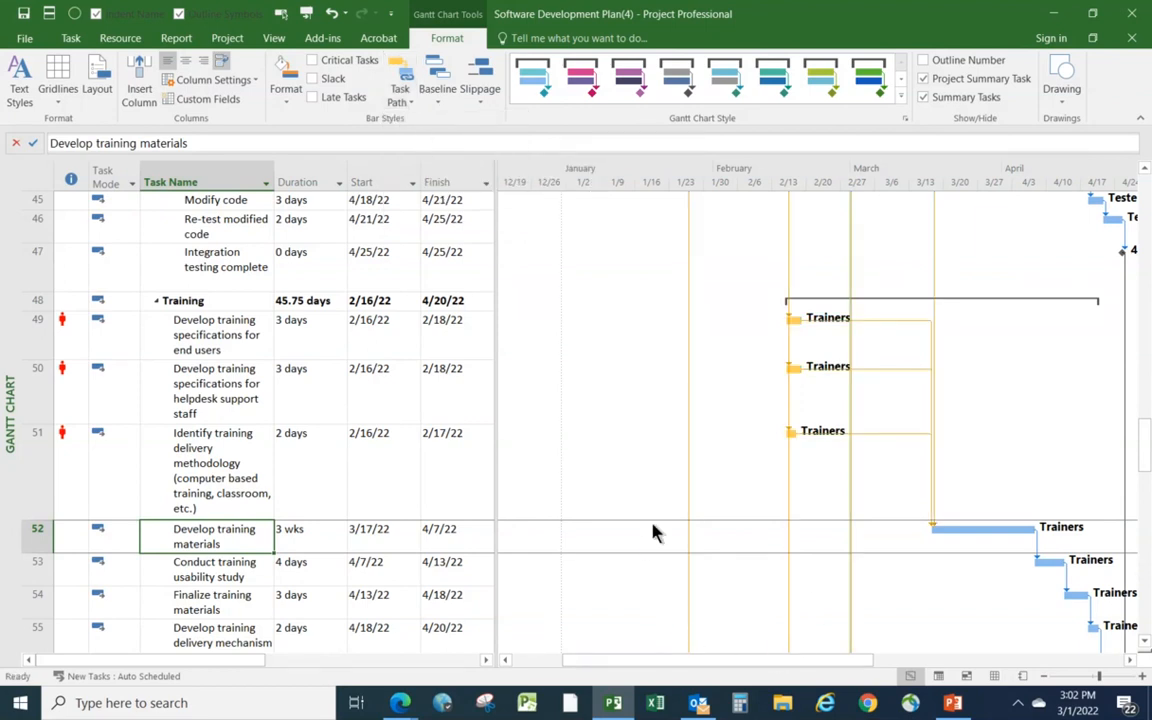
Examine the highlighted predecessors of Develop training materials across the Training, Testing and Development phases.
scroll(798, 589, "up", 1)
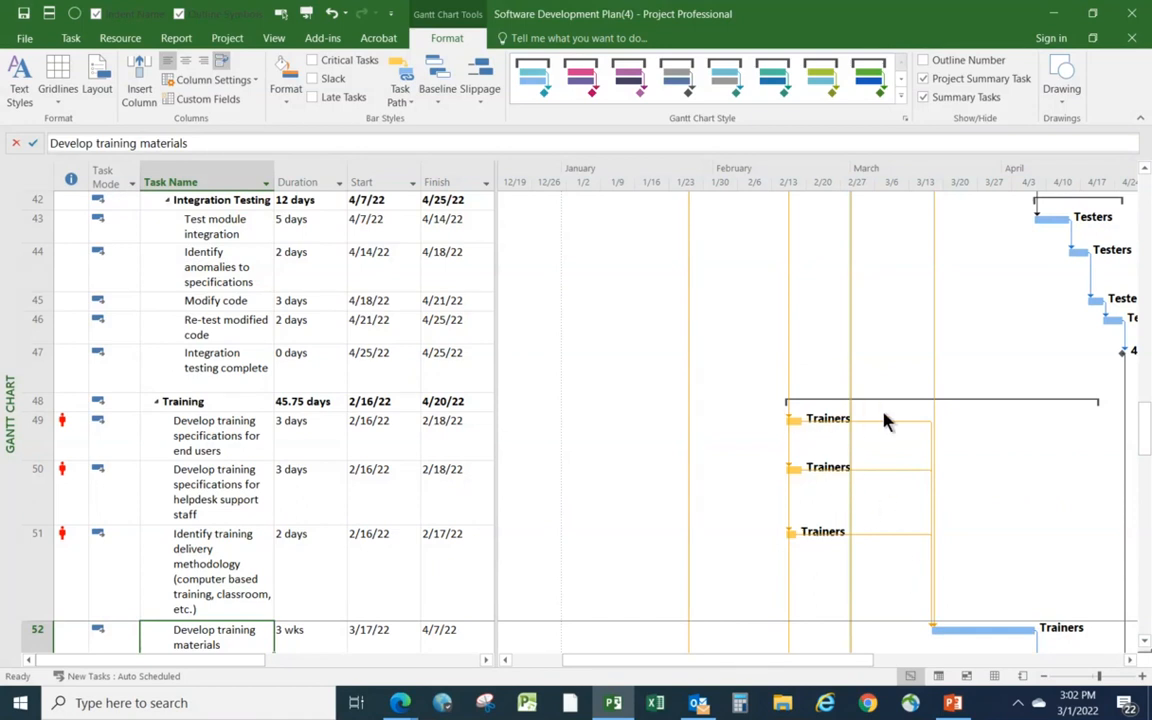
scroll(955, 605, "up", 3)
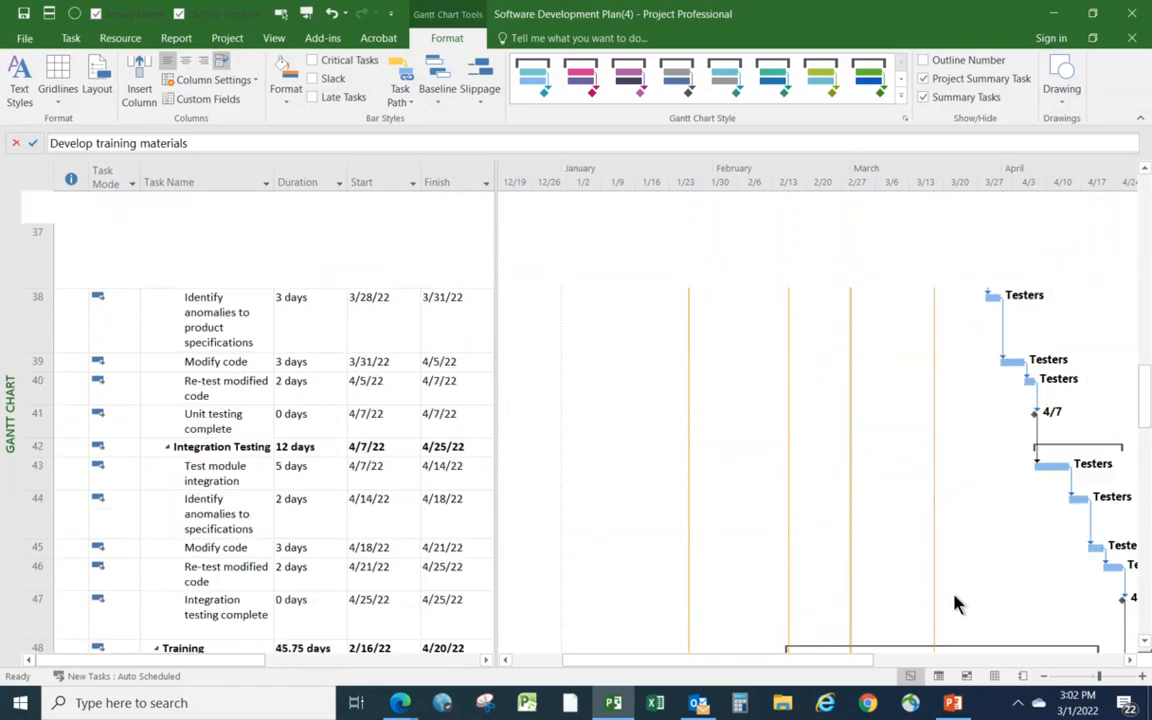
scroll(955, 610, "up", 3)
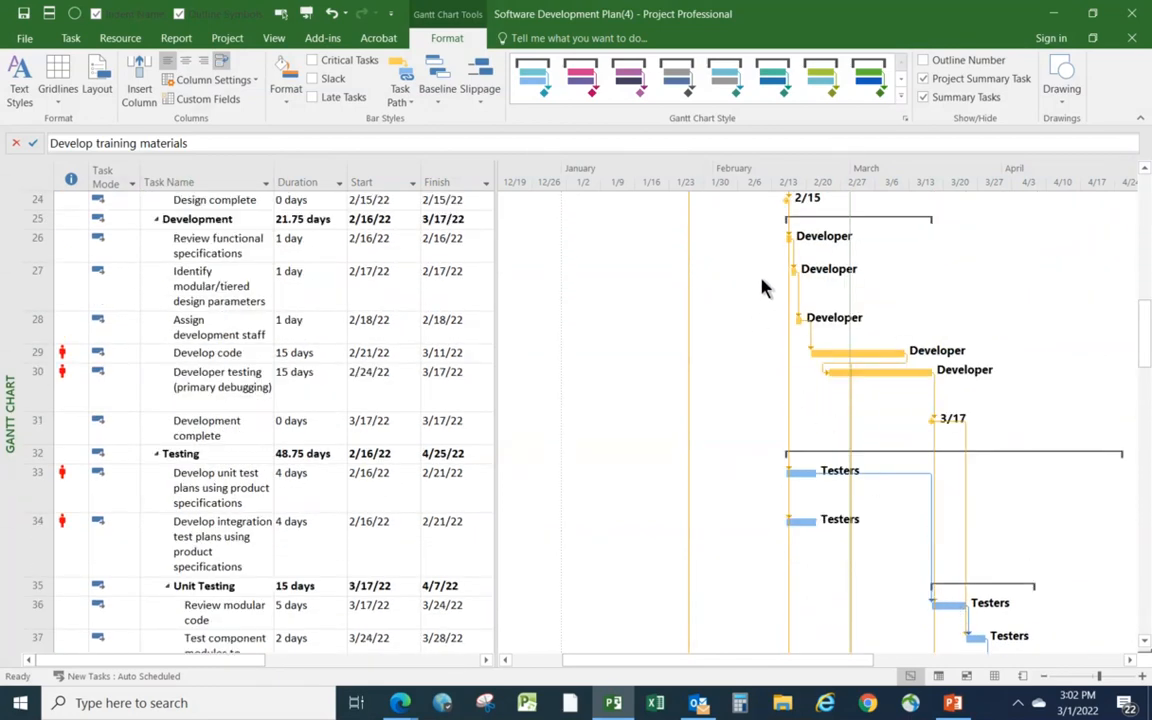
scroll(945, 445, "down", 6)
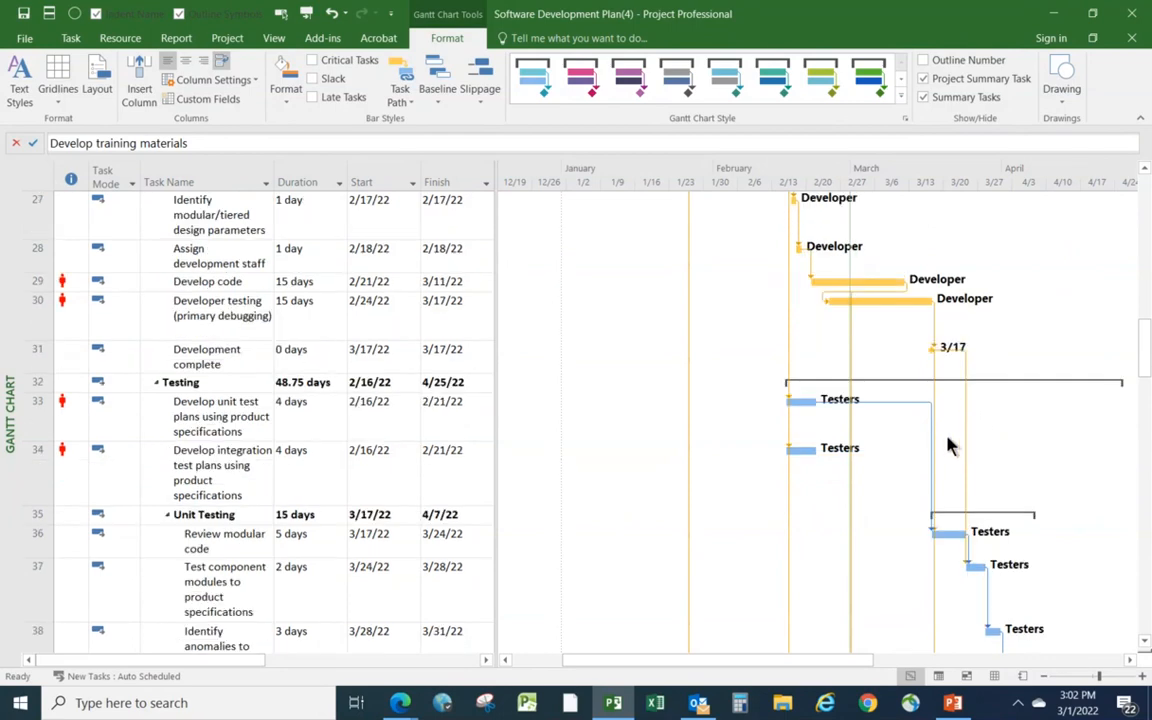
scroll(932, 467, "down", 1)
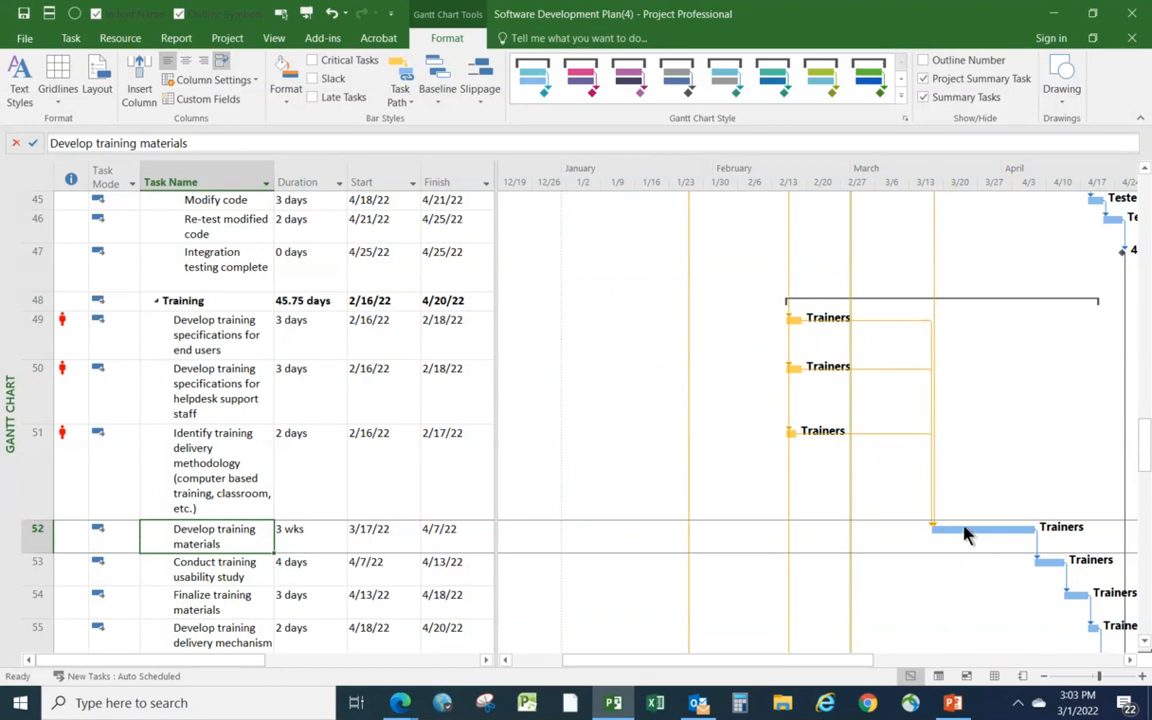
scroll(1040, 484, "up", 6)
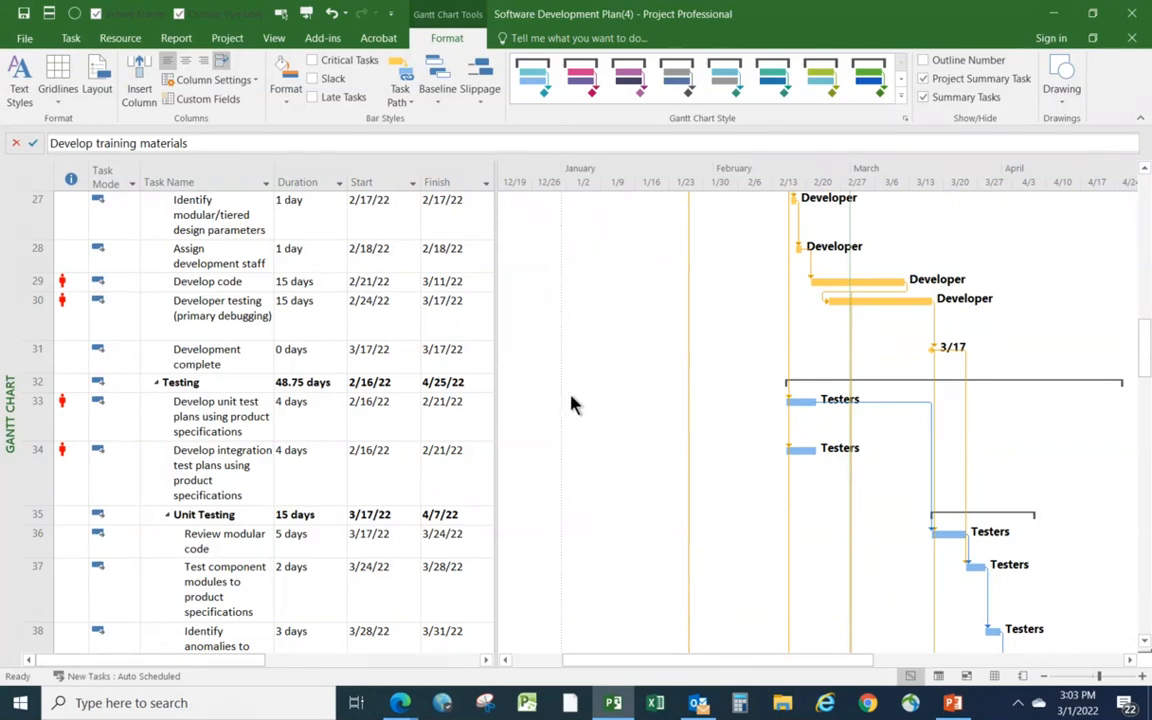
scroll(755, 447, "down", 5)
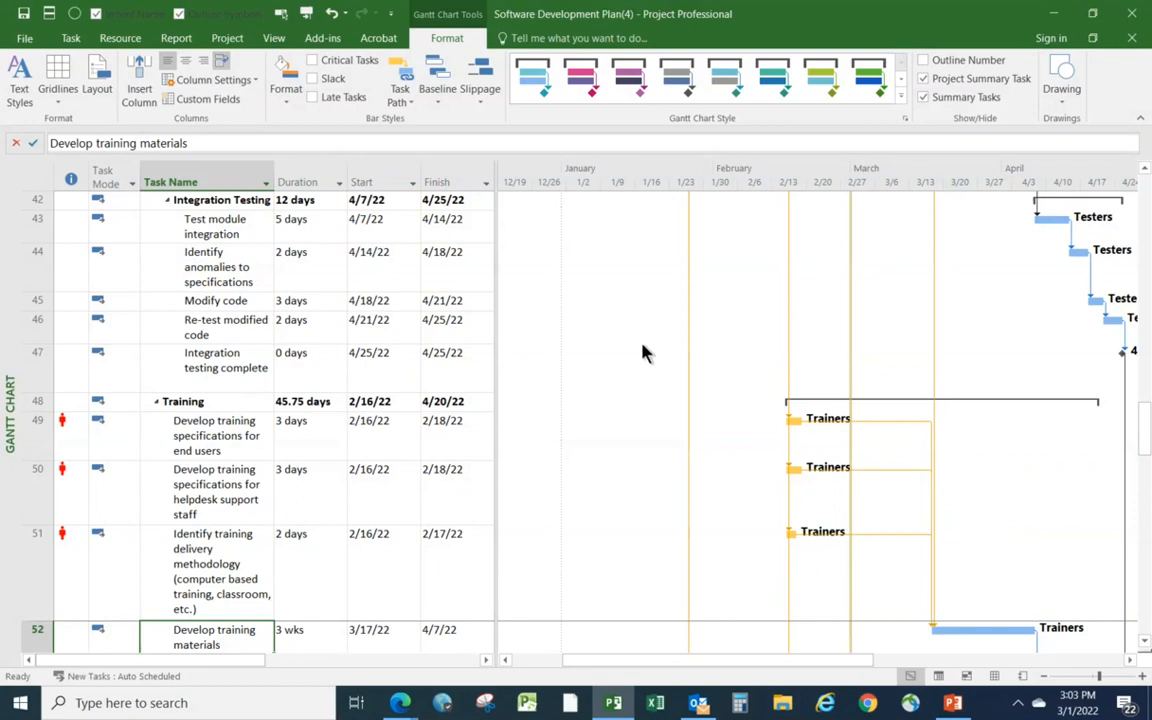
Highlight the driving predecessors of the Develop training materials task and view them in the Development phase.
left_click(410, 106)
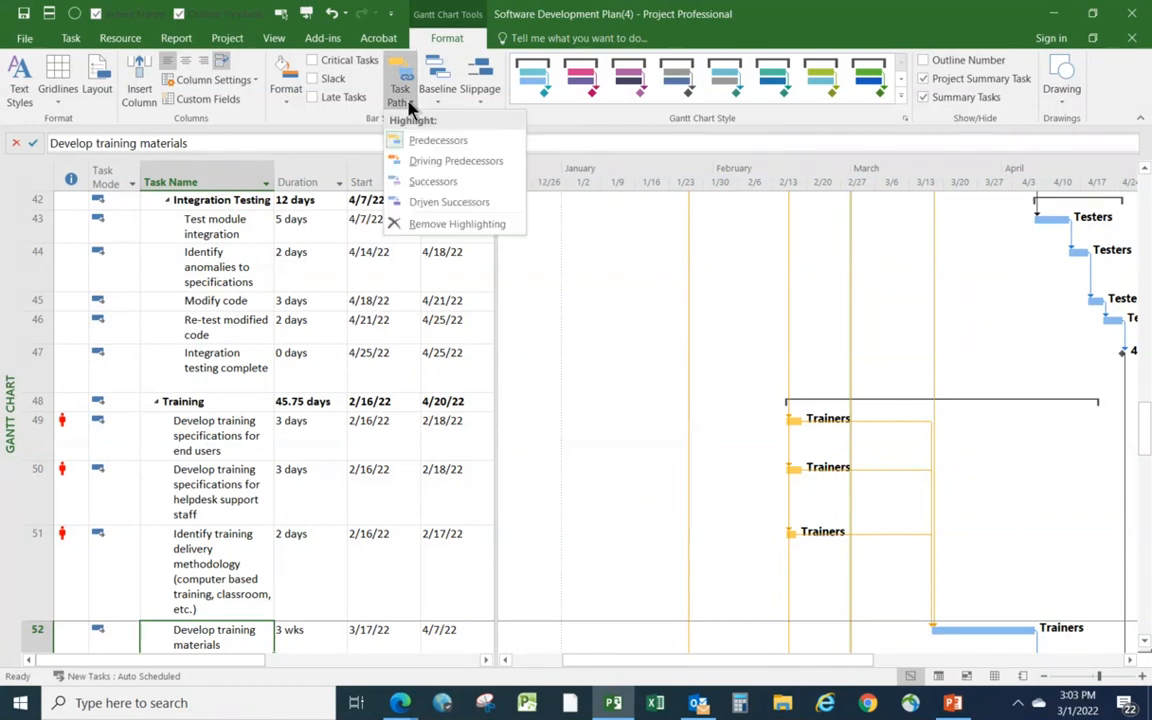
left_click(395, 163)
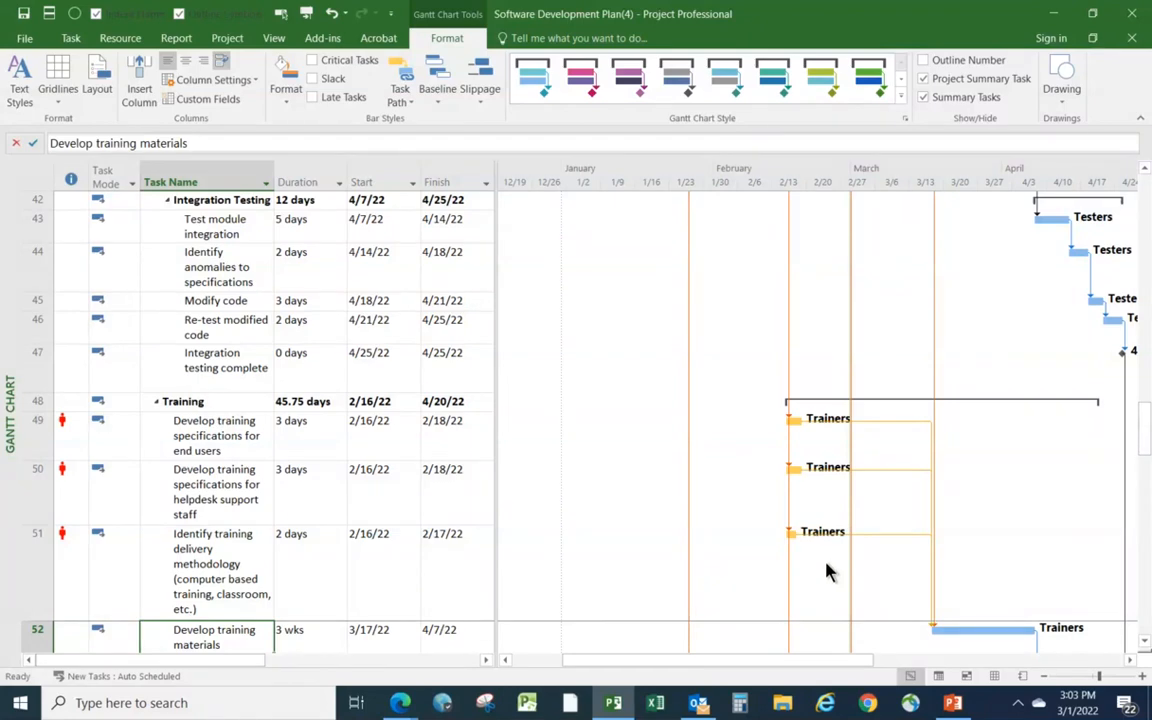
scroll(982, 568, "up", 6)
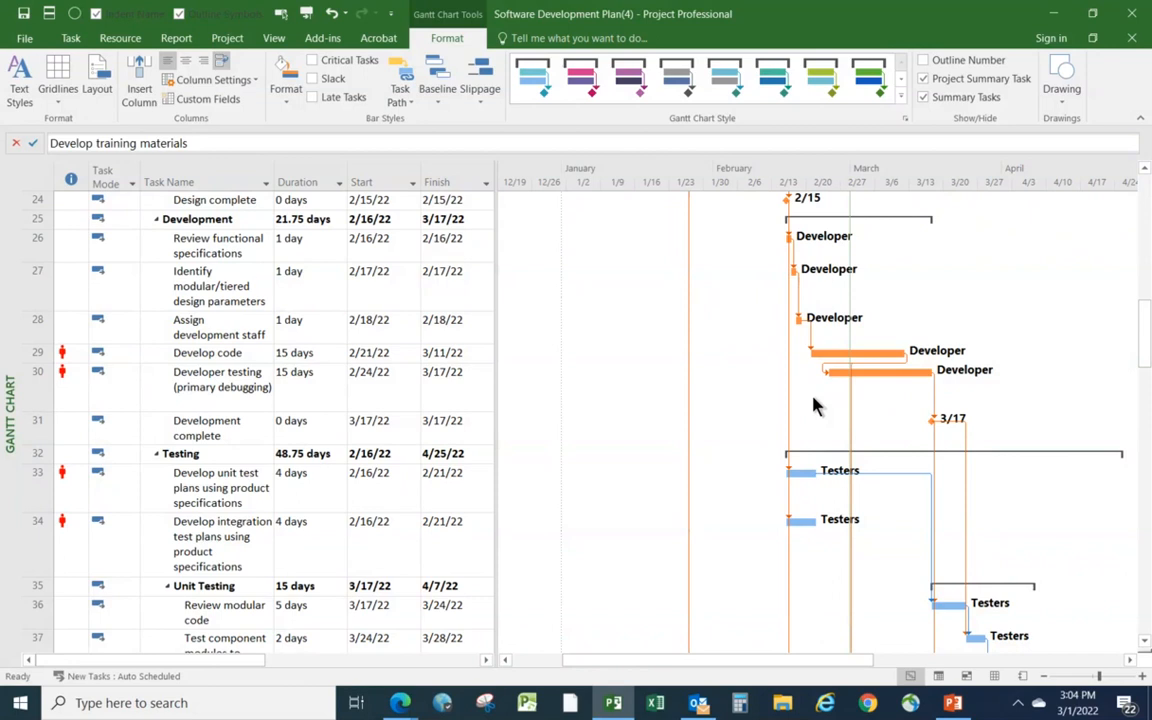
Turn off the highlighting of both the predecessors and the driving predecessors.
left_click(404, 100)
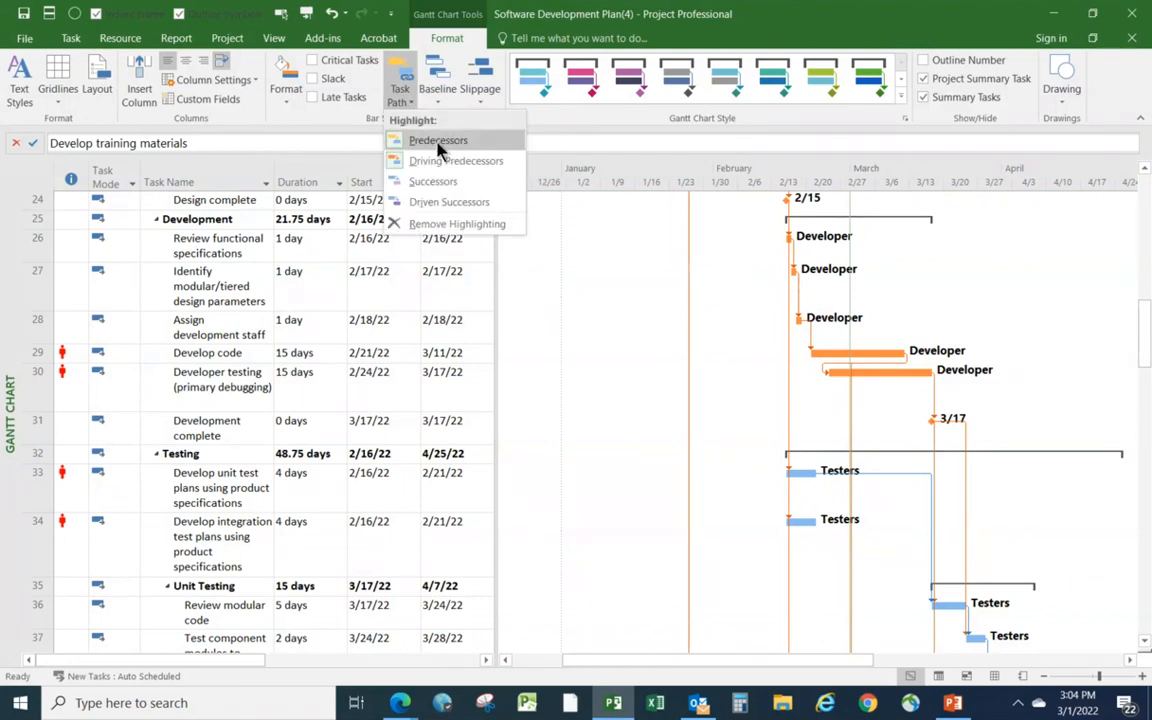
left_click(358, 135)
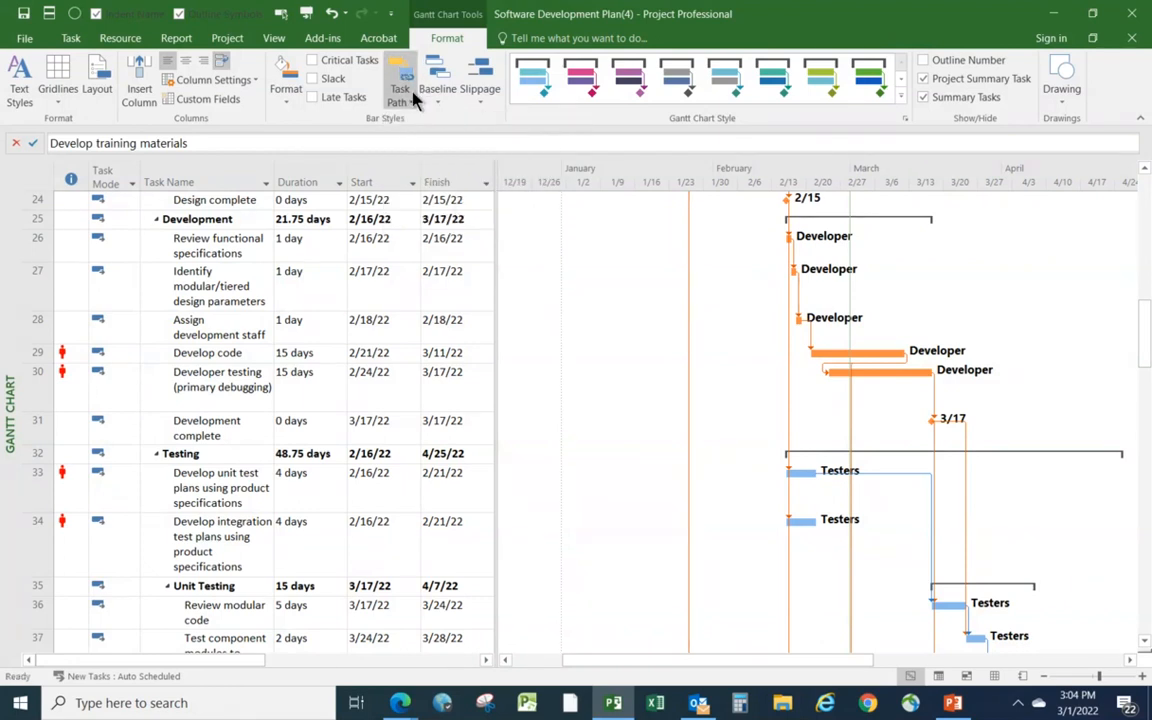
left_click(413, 100)
left_click(399, 160)
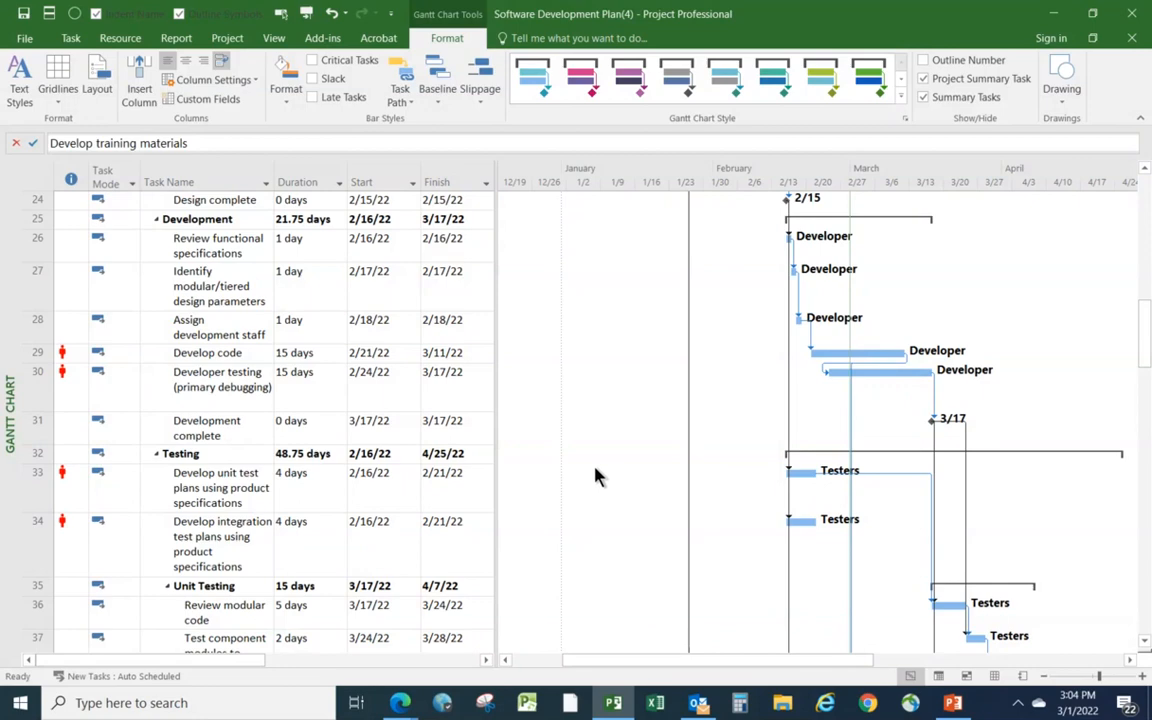
Select the Develop user manuals task in the Documentation phase and bring the Gantt timeline forward to include May.
scroll(272, 457, "down", 3)
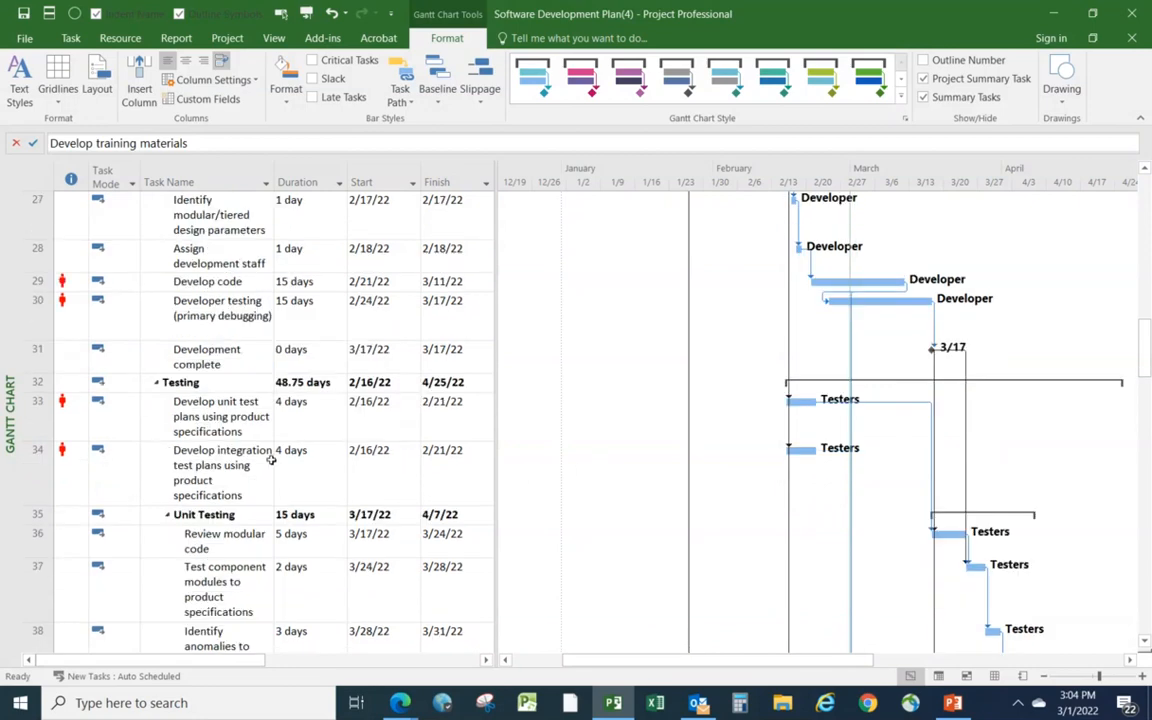
scroll(274, 456, "down", 6)
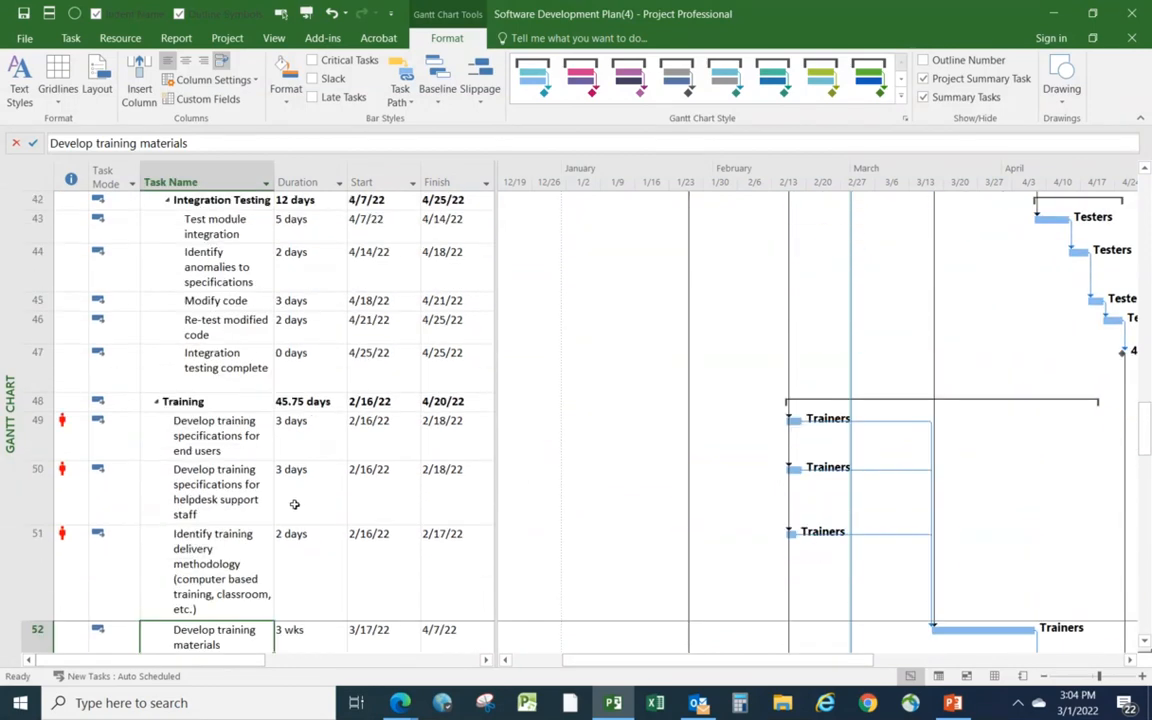
scroll(288, 503, "down", 1)
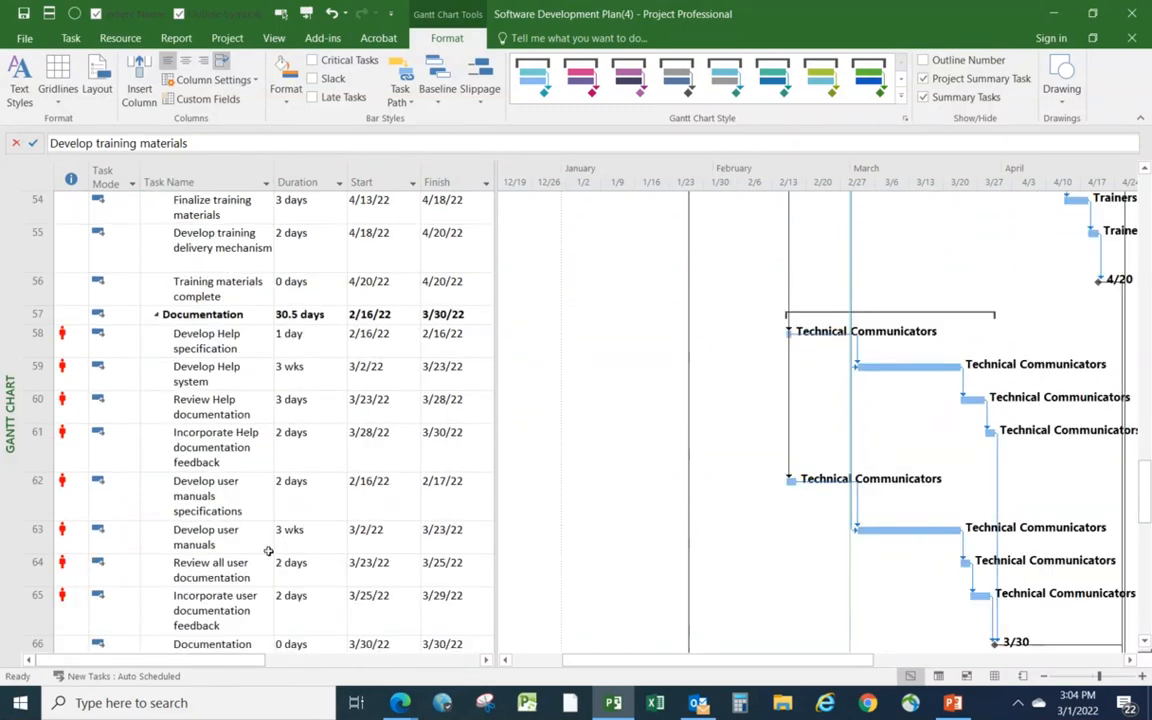
left_click(217, 534)
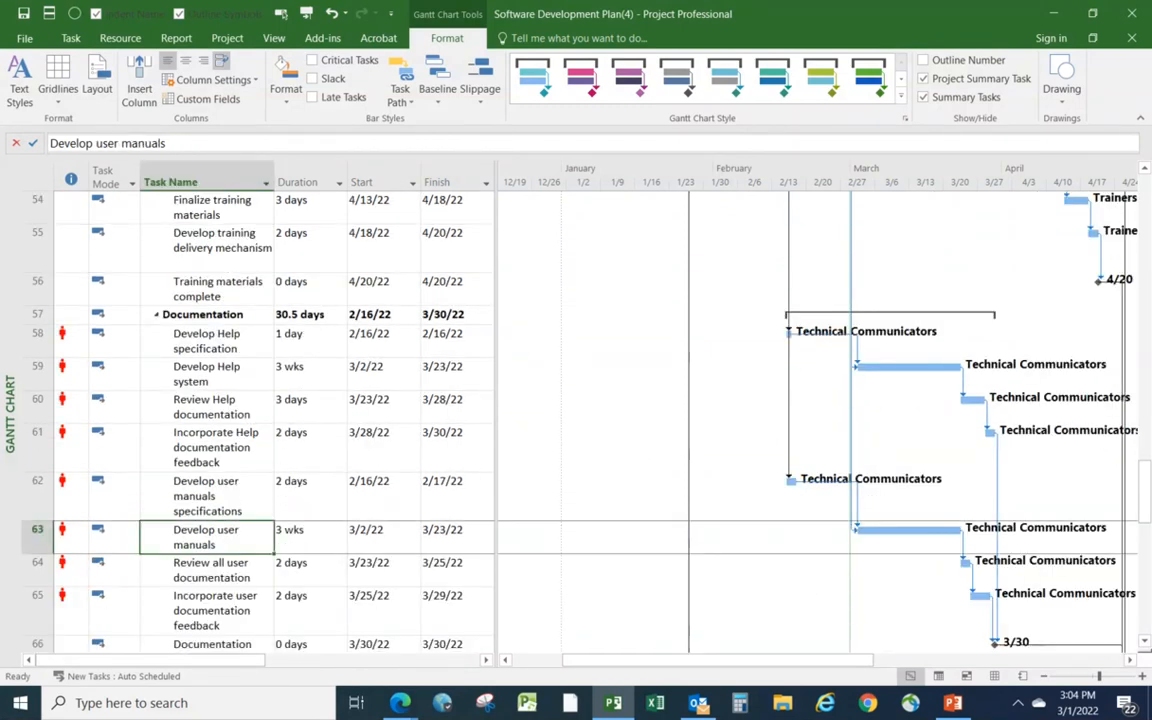
left_click(1131, 661)
left_click(1131, 661)
left_click(1131, 661)
left_click(1131, 661)
left_click(1131, 661)
left_click(1131, 661)
left_click(1131, 661)
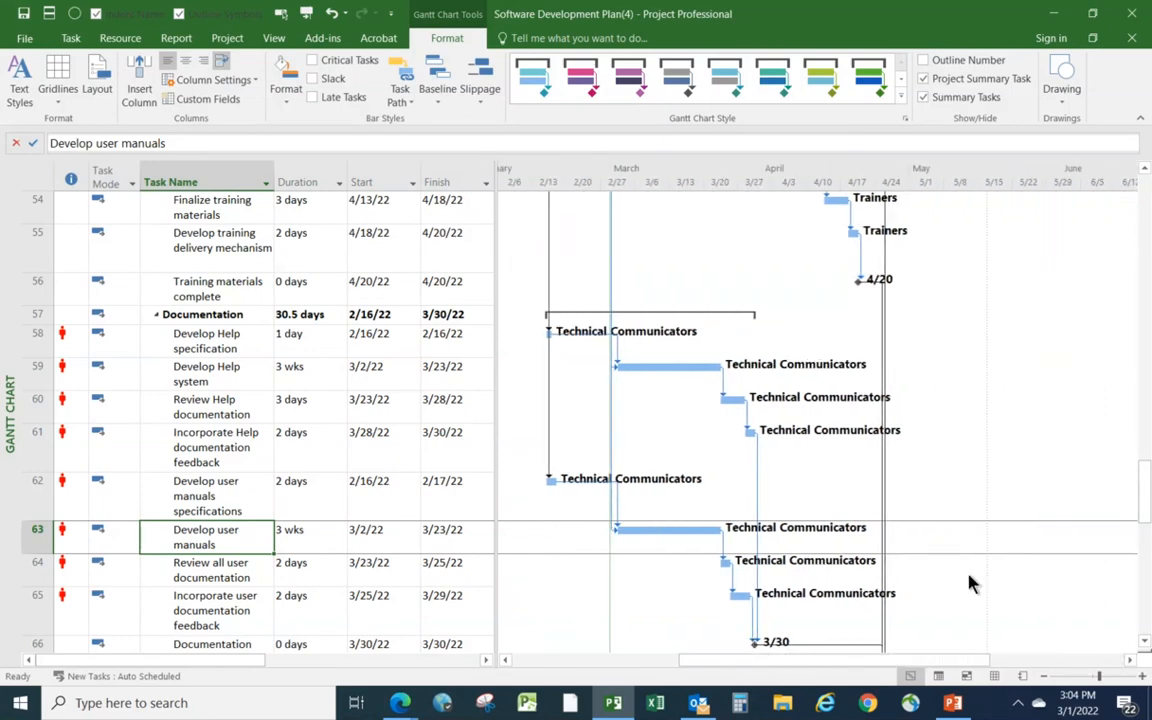
Highlight the successors of the Develop user manuals task across the Documentation and Pilot phases.
scroll(1043, 594, "down", 1)
scroll(1031, 588, "down", 1)
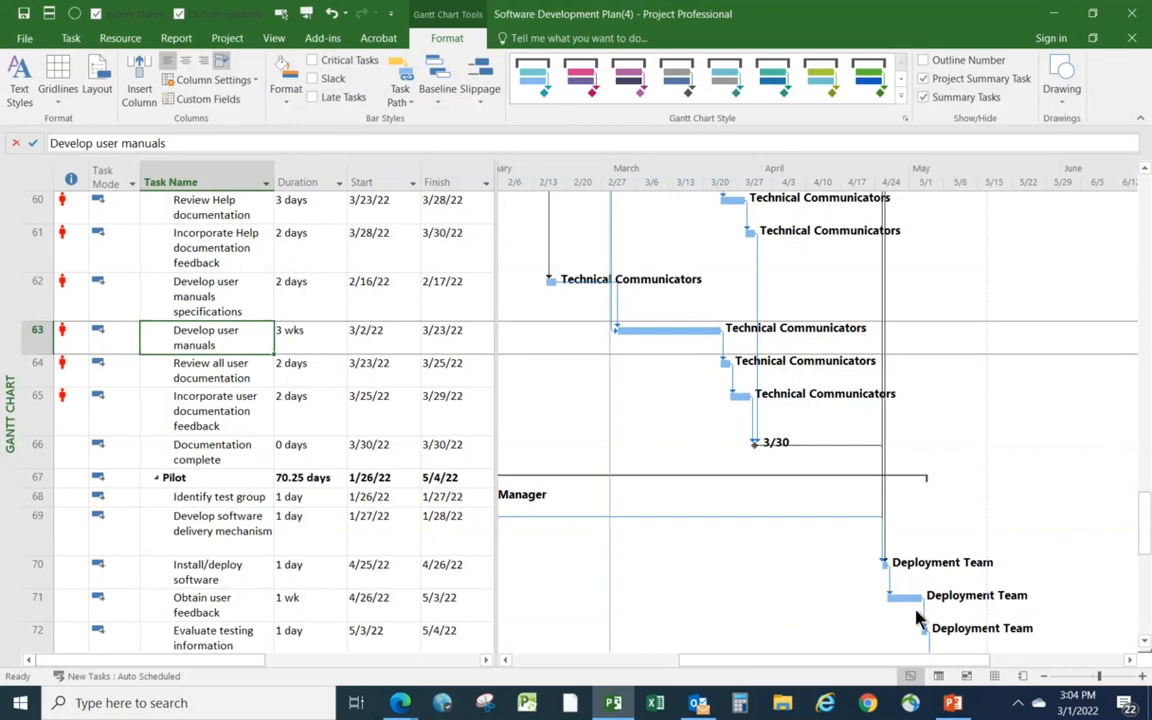
scroll(958, 490, "up", 5)
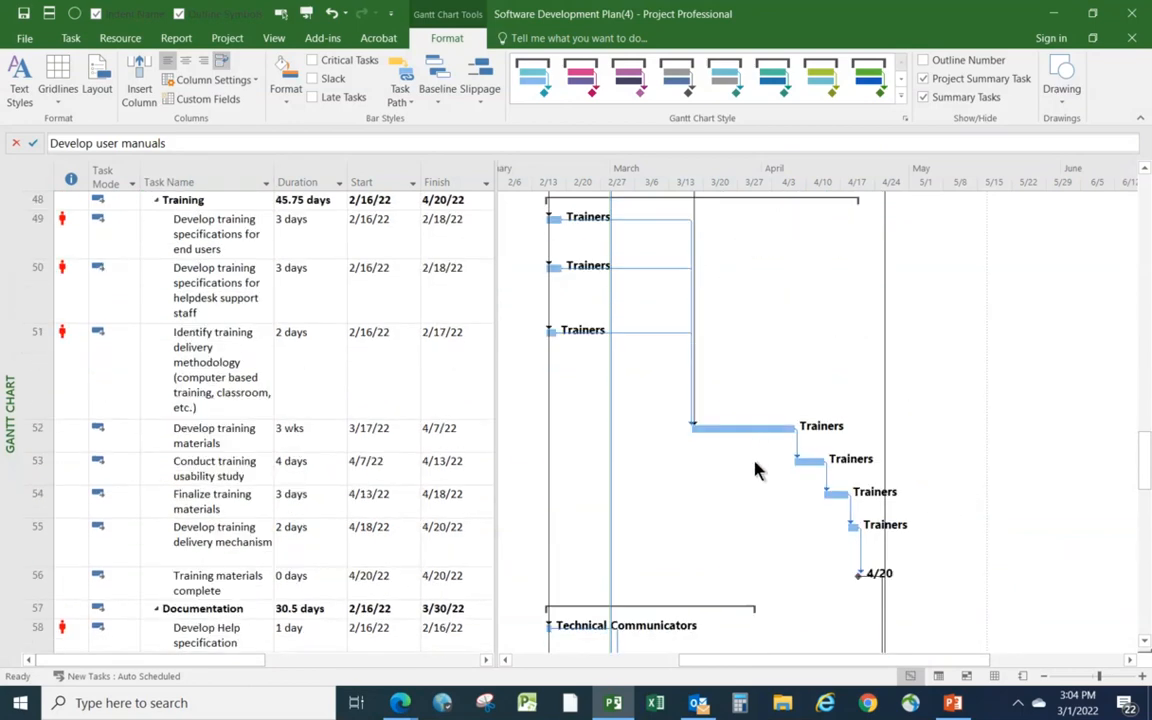
scroll(1015, 487, "down", 3)
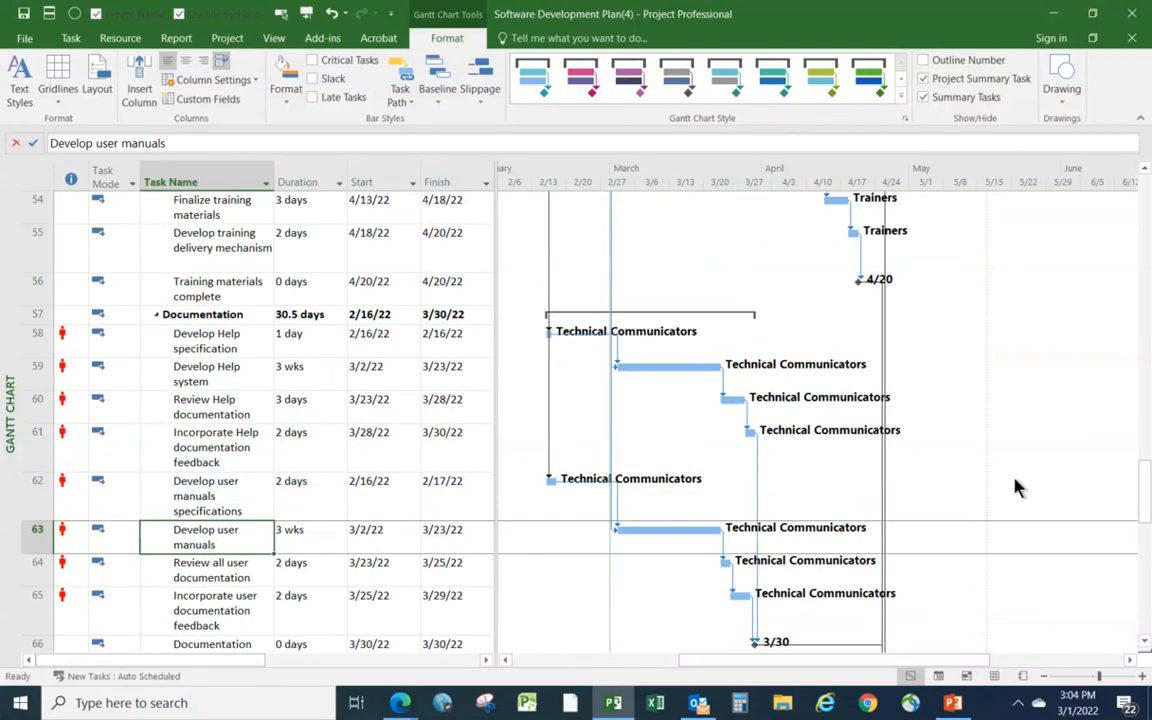
scroll(1015, 487, "down", 3)
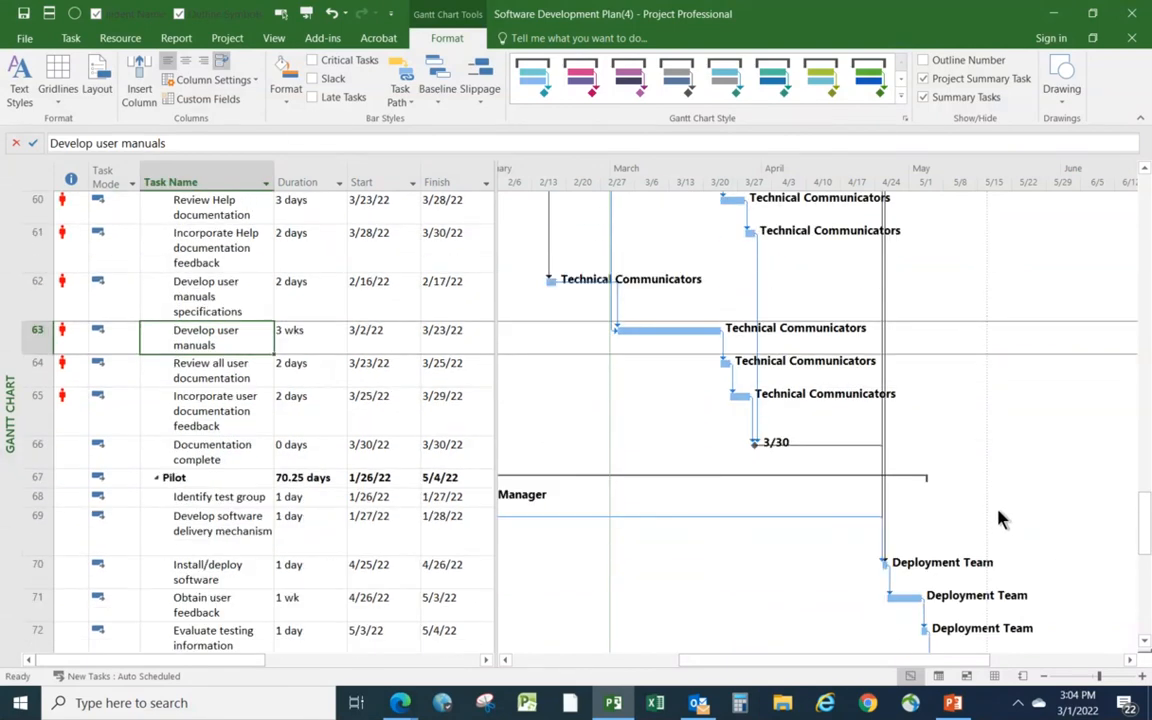
left_click(410, 104)
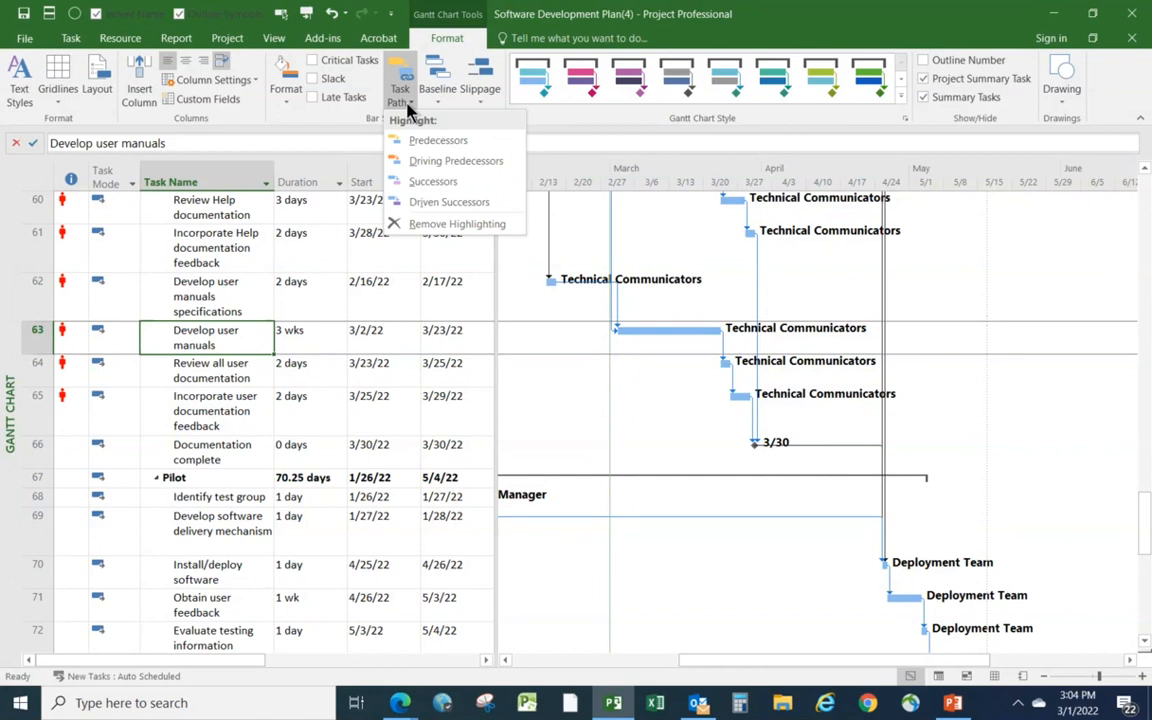
left_click(430, 182)
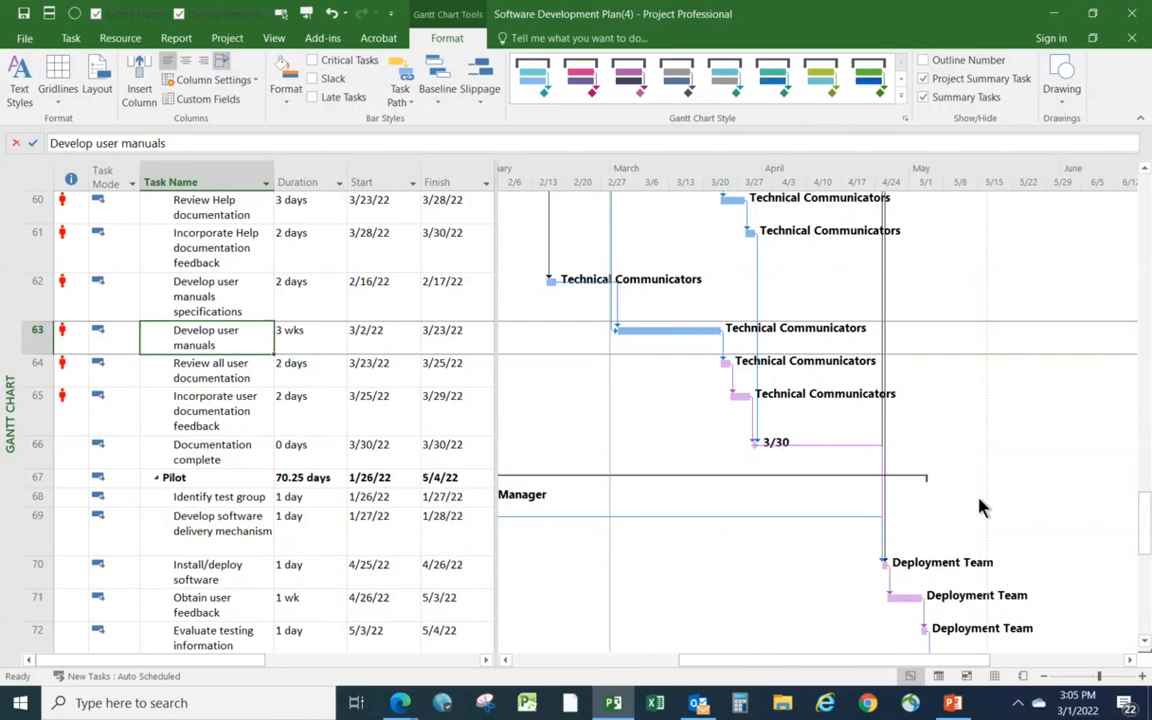
Examine the highlighted successors of the Develop user manuals task from the Documentation phase through Pilot, Deployment and Post Implementation Review.
scroll(940, 470, "down", 2)
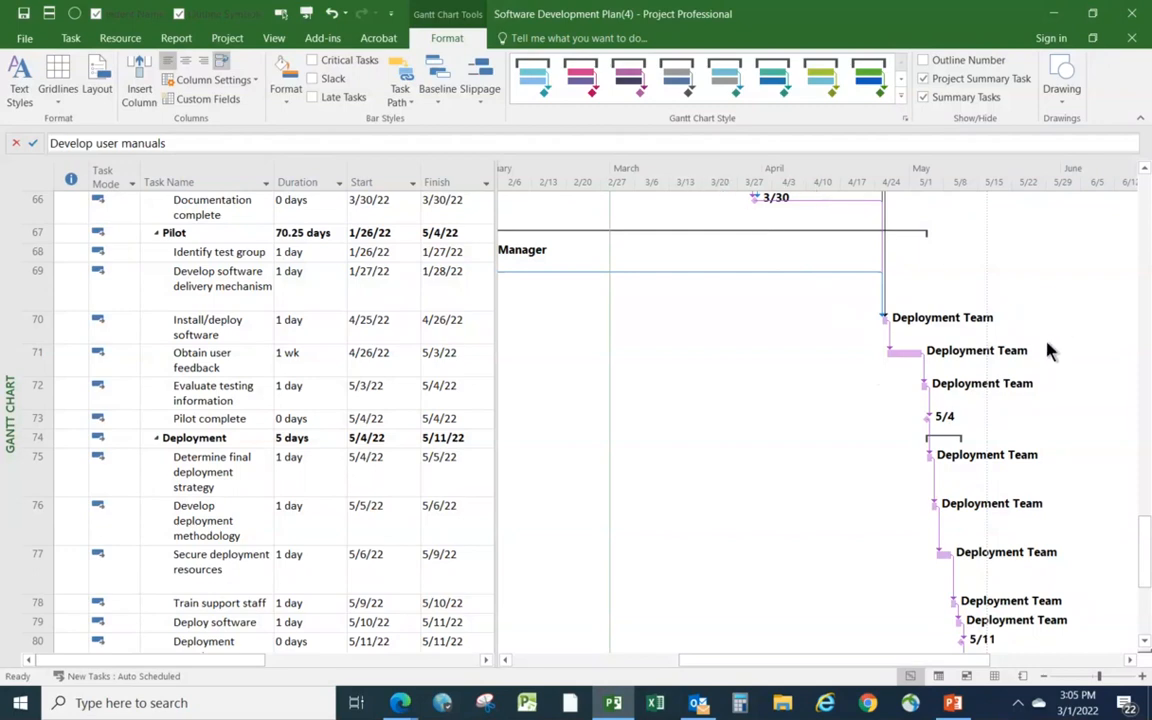
scroll(1030, 355, "up", 2)
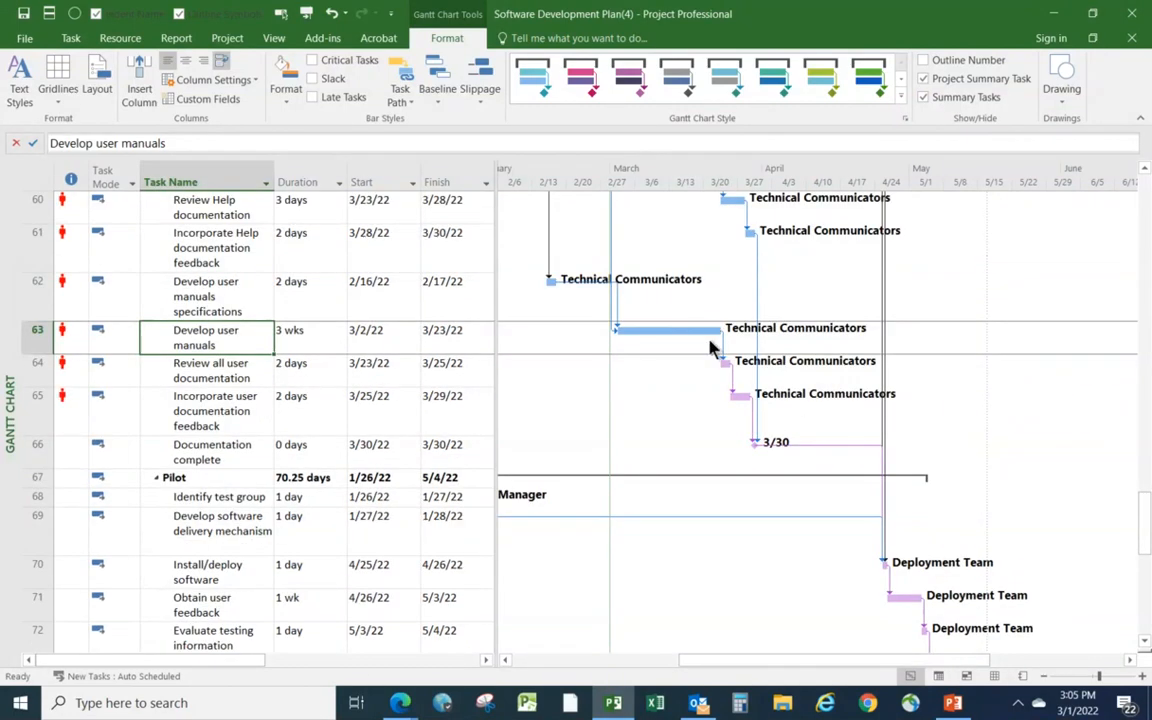
scroll(1030, 520, "down", 2)
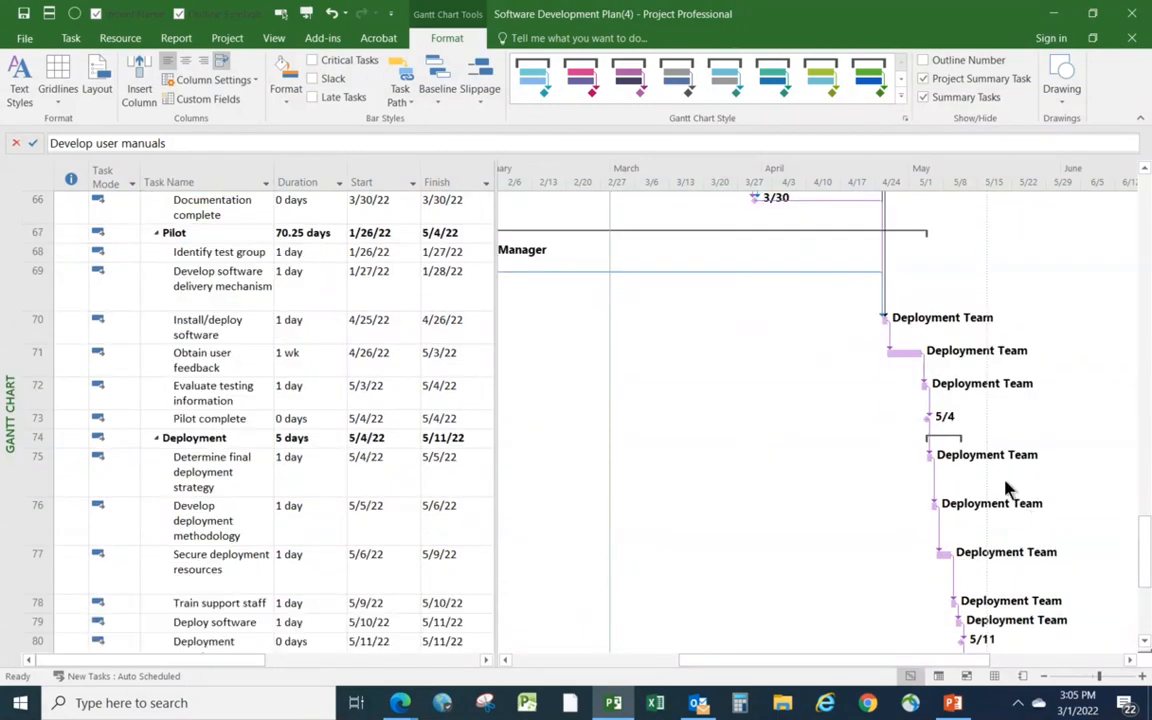
scroll(1000, 480, "down", 4)
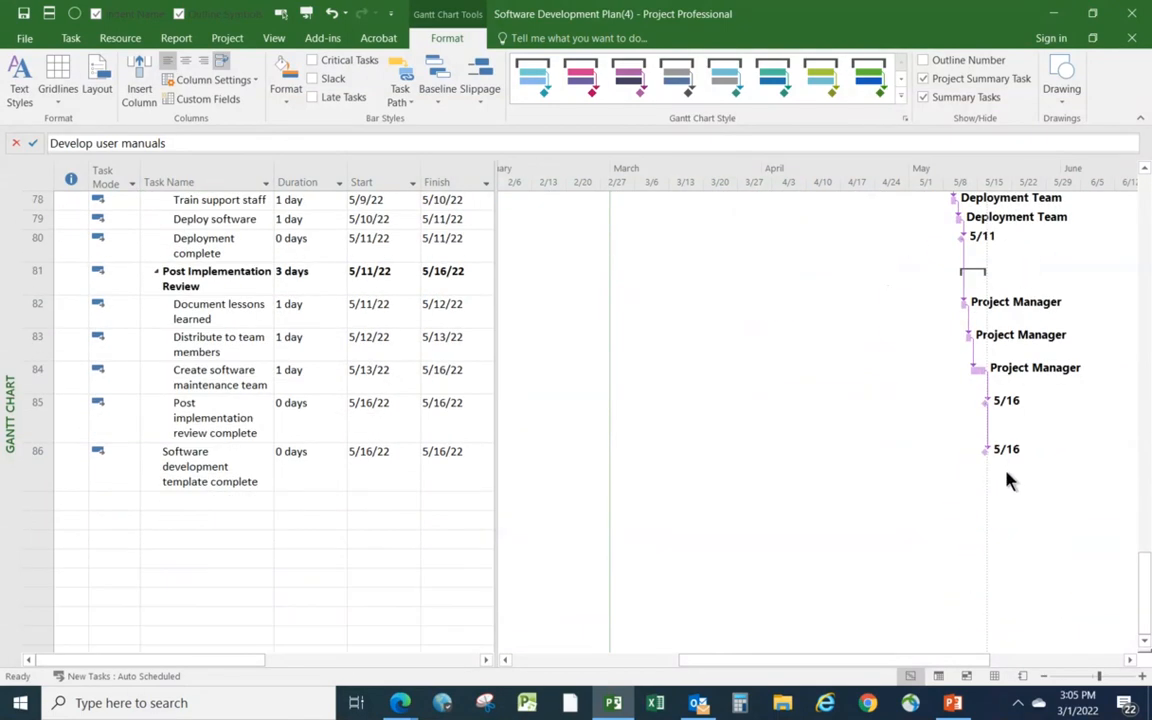
scroll(1008, 480, "up", 7)
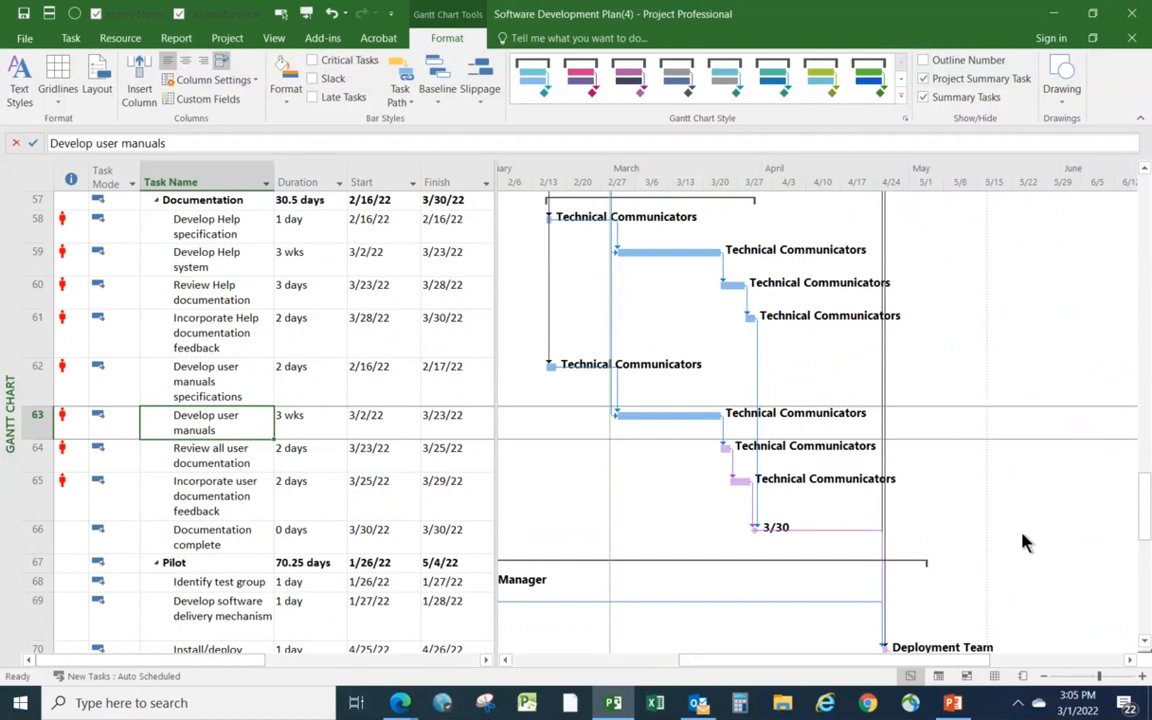
scroll(1024, 540, "down", 2)
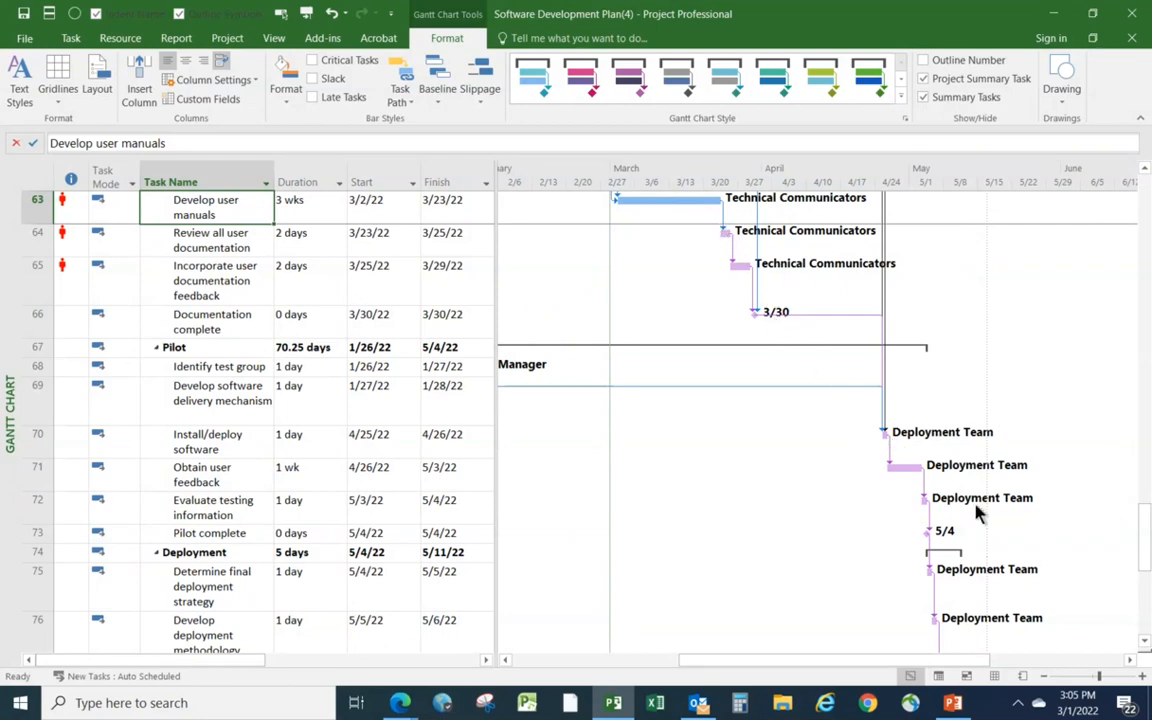
scroll(984, 525, "up", 3)
scroll(990, 534, "up", 2)
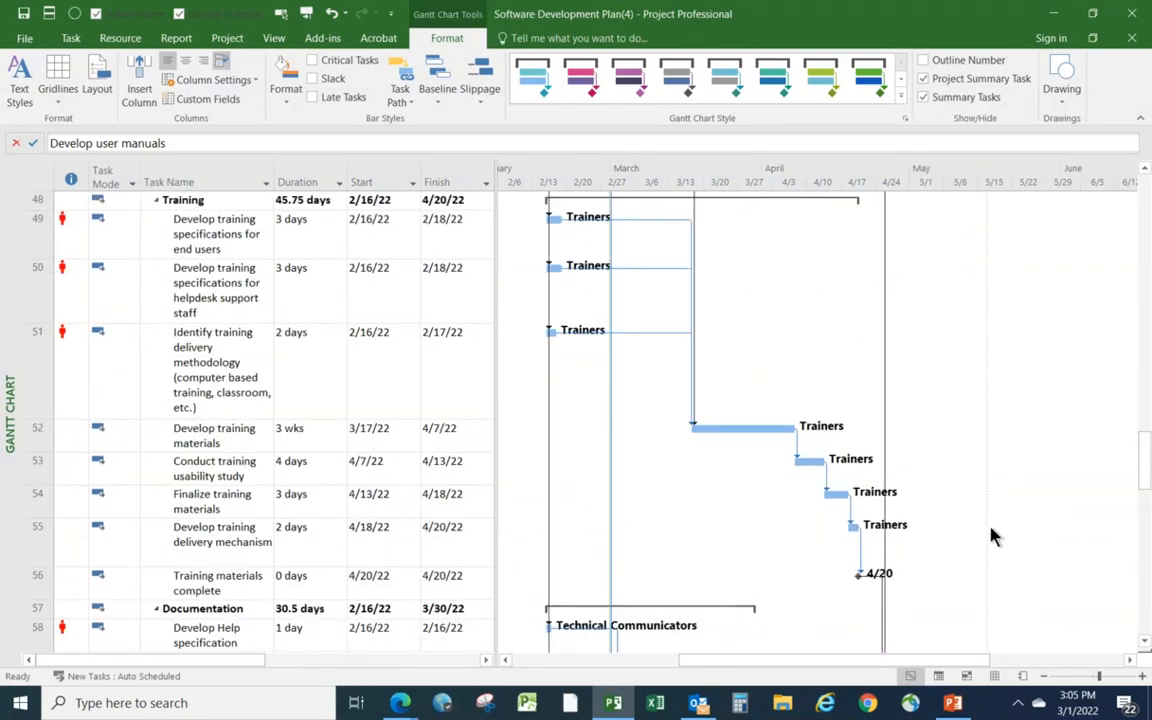
scroll(969, 481, "down", 5)
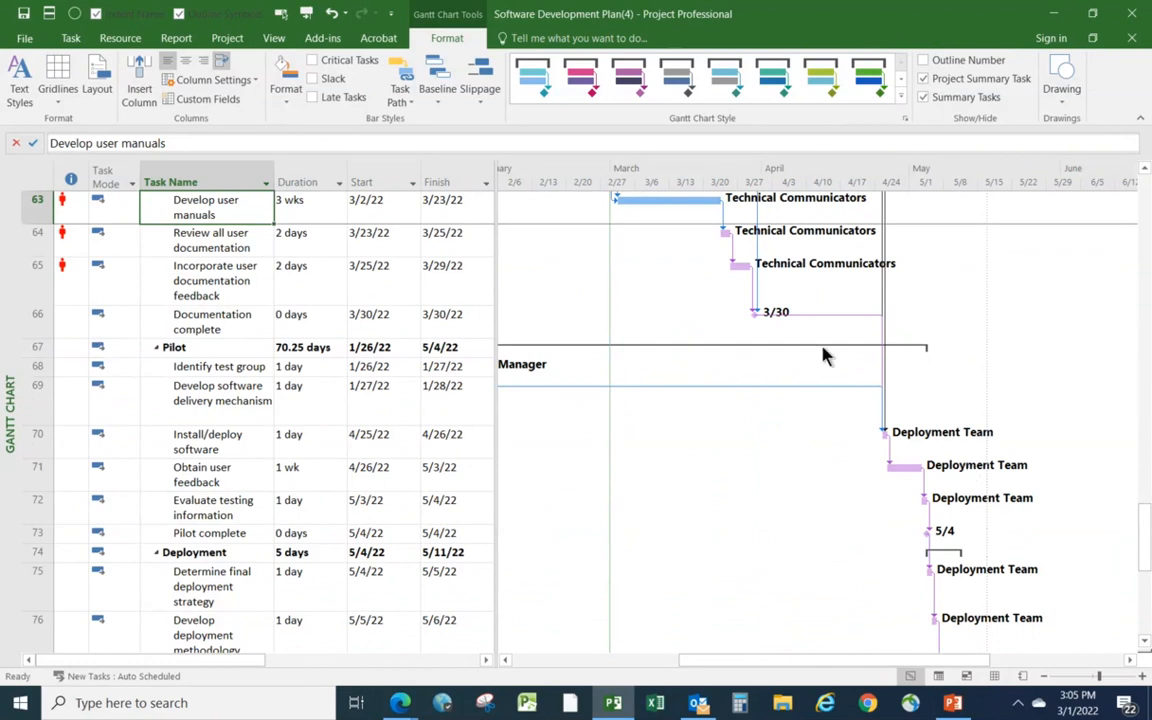
Highlight the driven successors of the Develop user manuals task and follow them through to the Post Implementation Review phase.
left_click(405, 100)
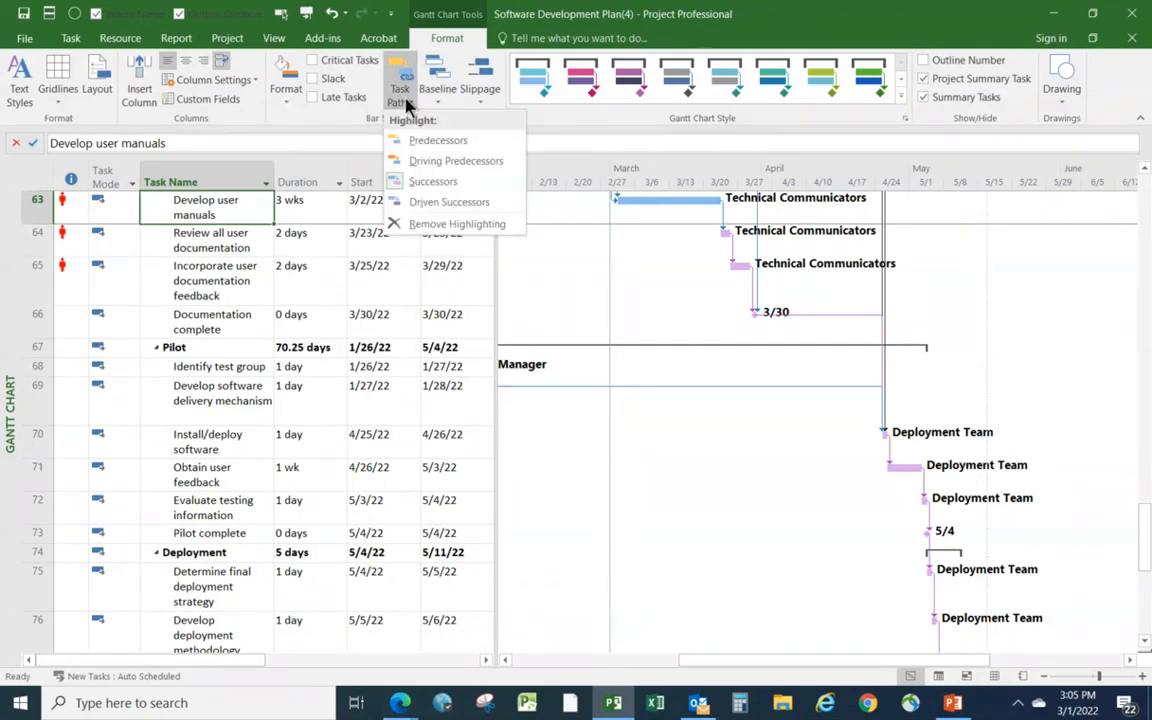
left_click(430, 205)
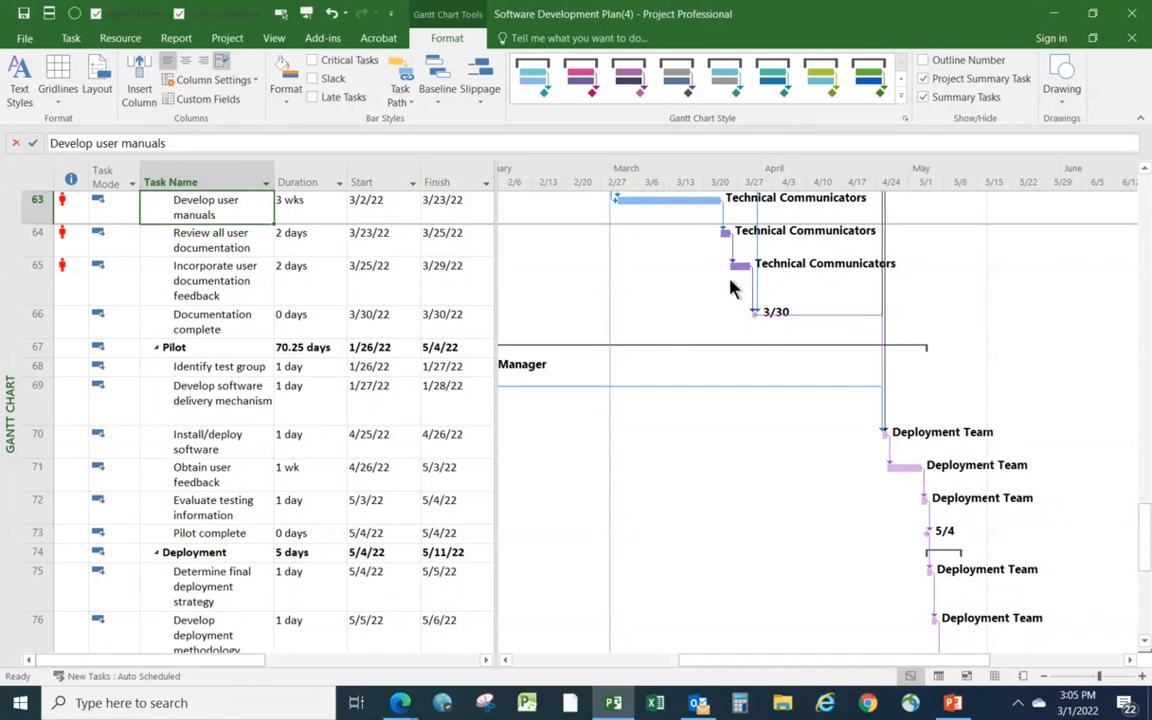
scroll(990, 525, "down", 1)
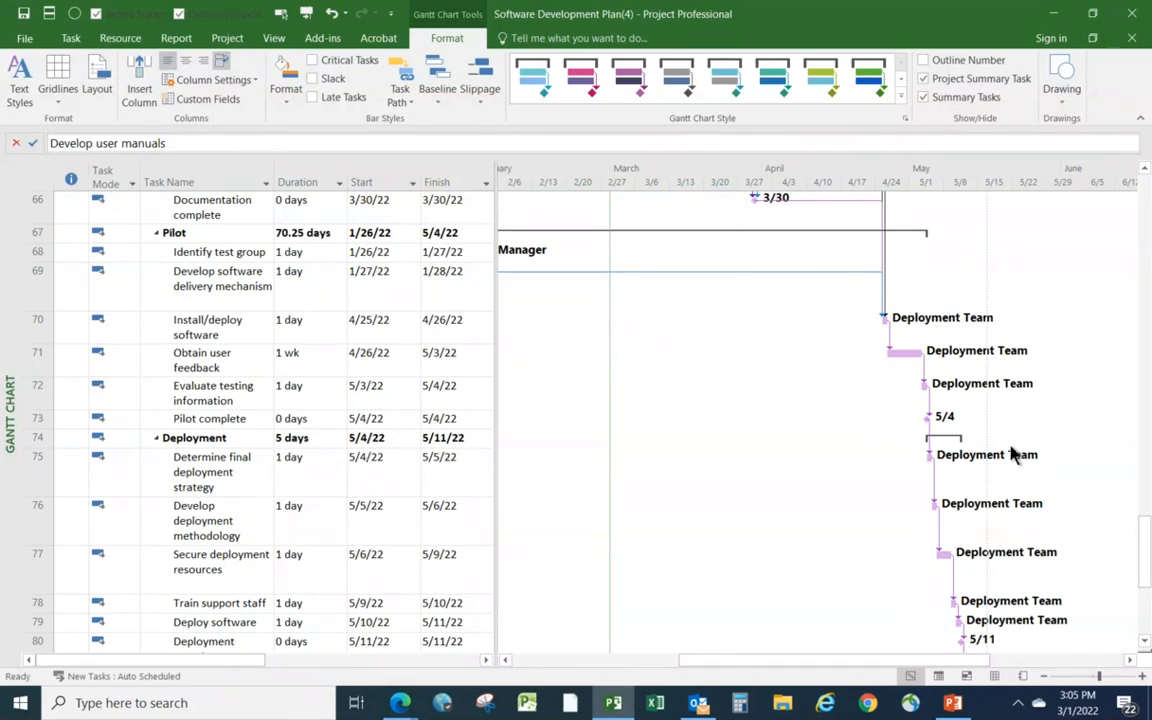
scroll(1015, 462, "down", 1)
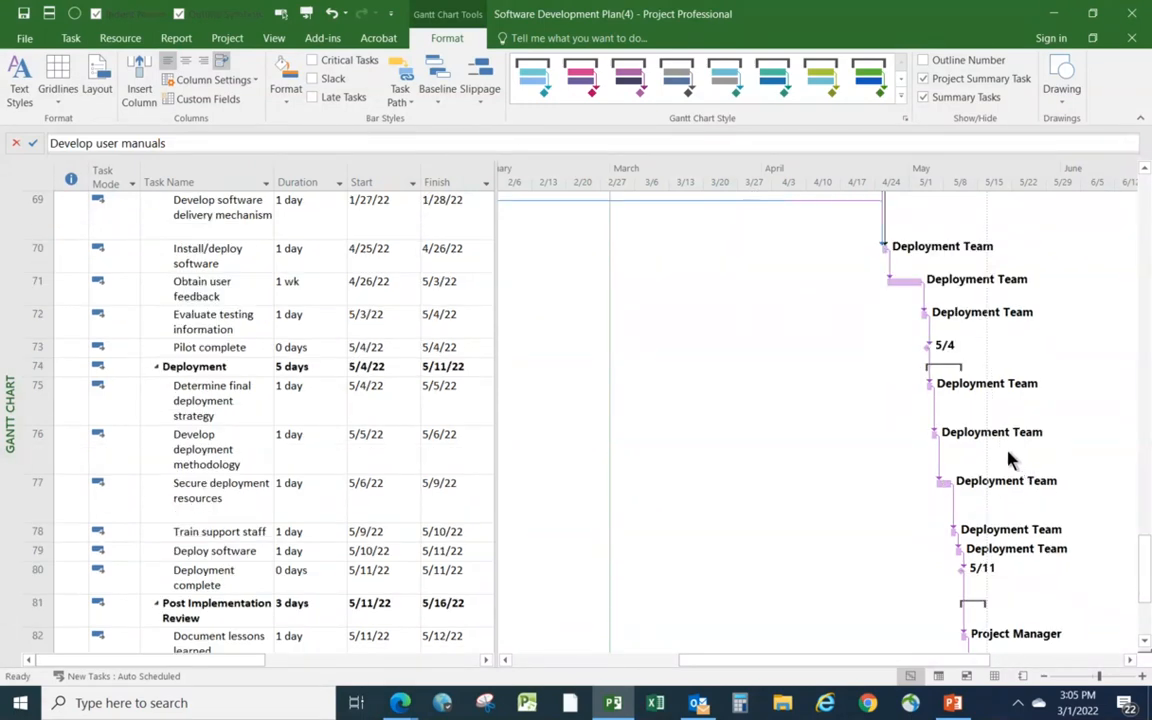
scroll(1005, 456, "down", 2)
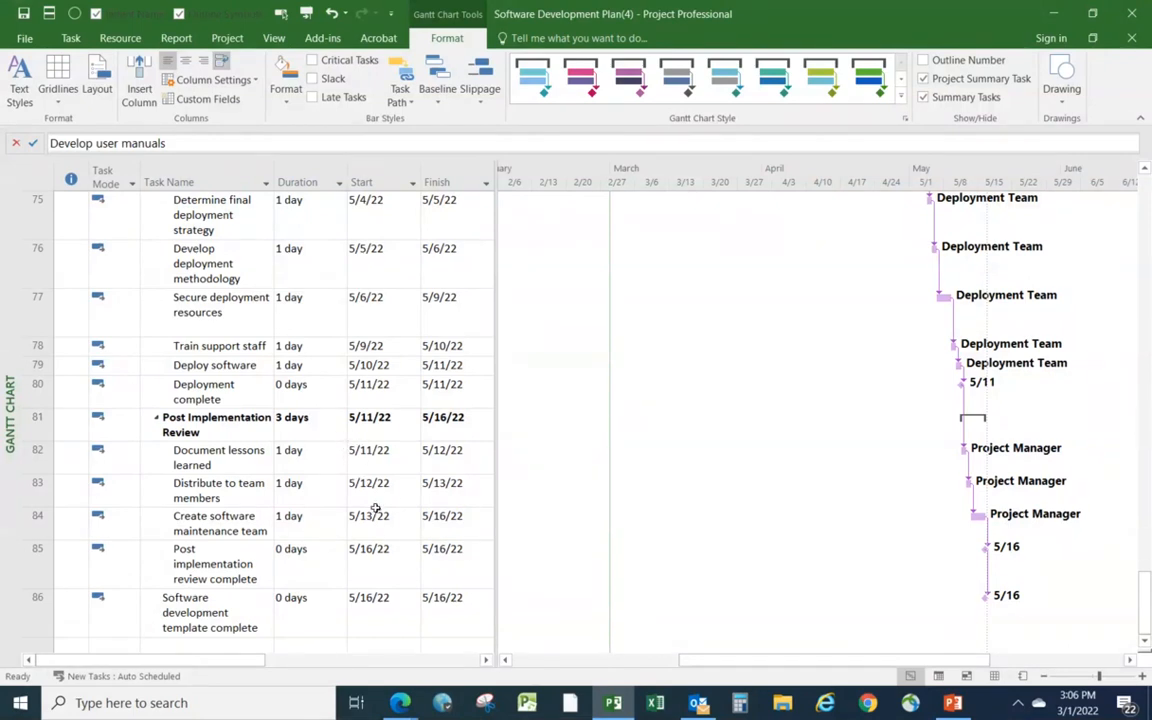
Turn off the highlighting of both the successors and the driven successors.
left_click(404, 106)
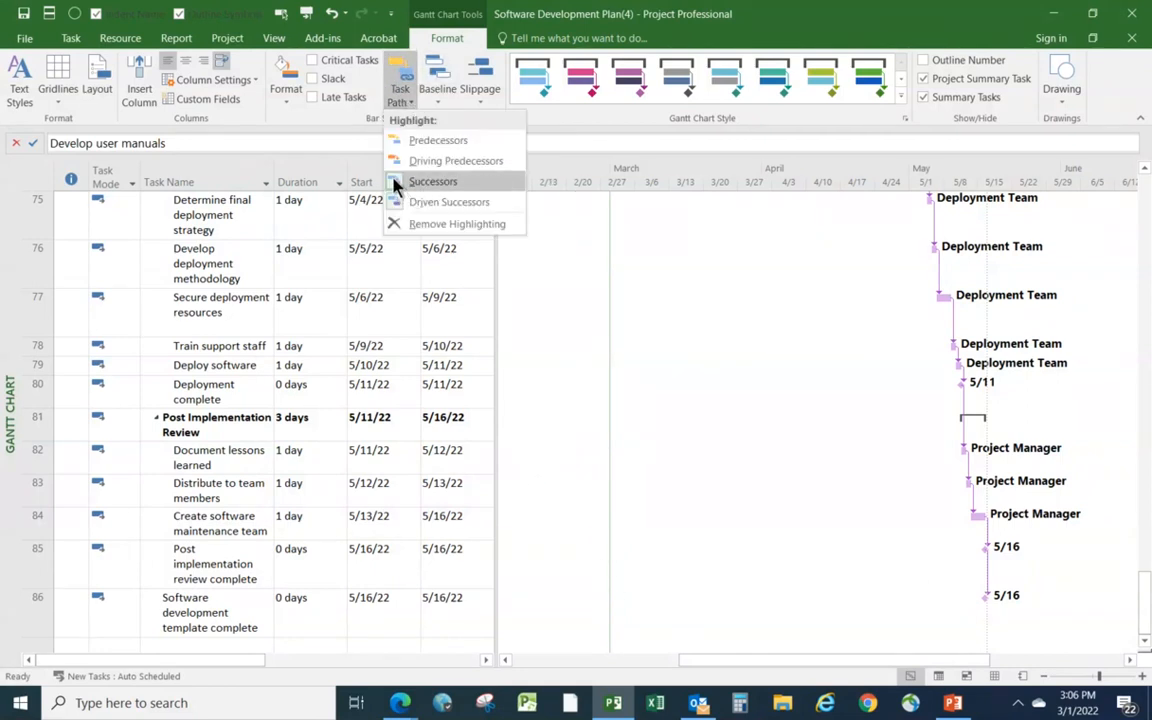
left_click(430, 182)
left_click(414, 103)
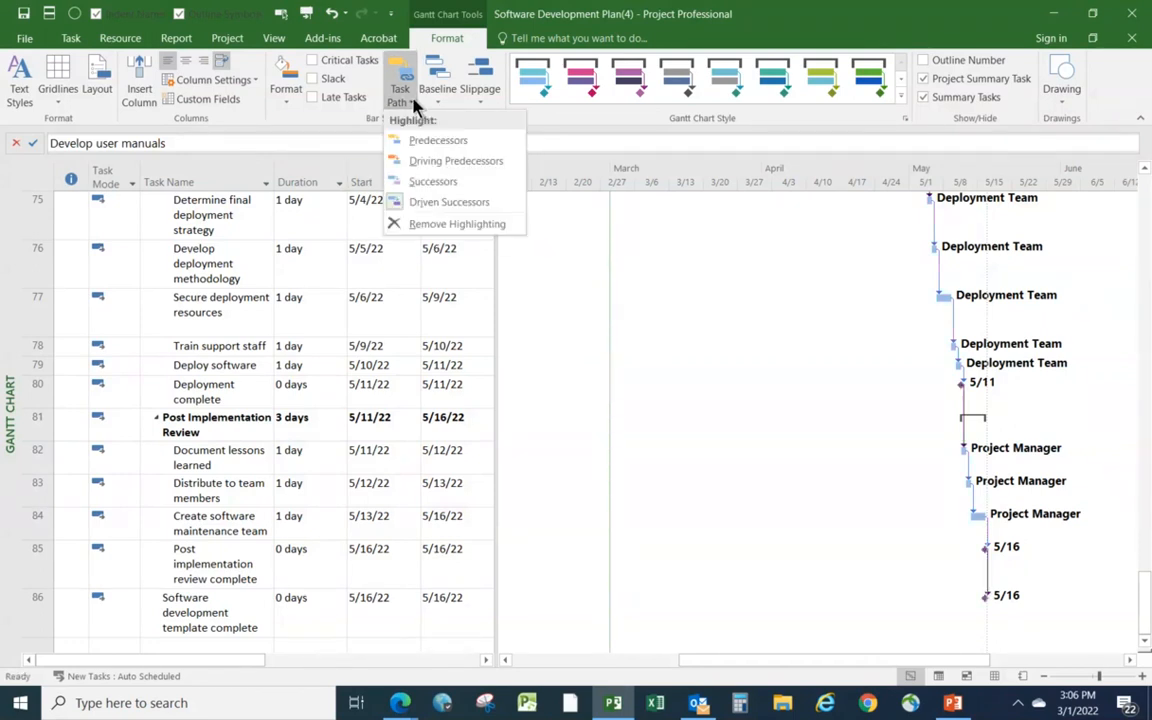
left_click(403, 201)
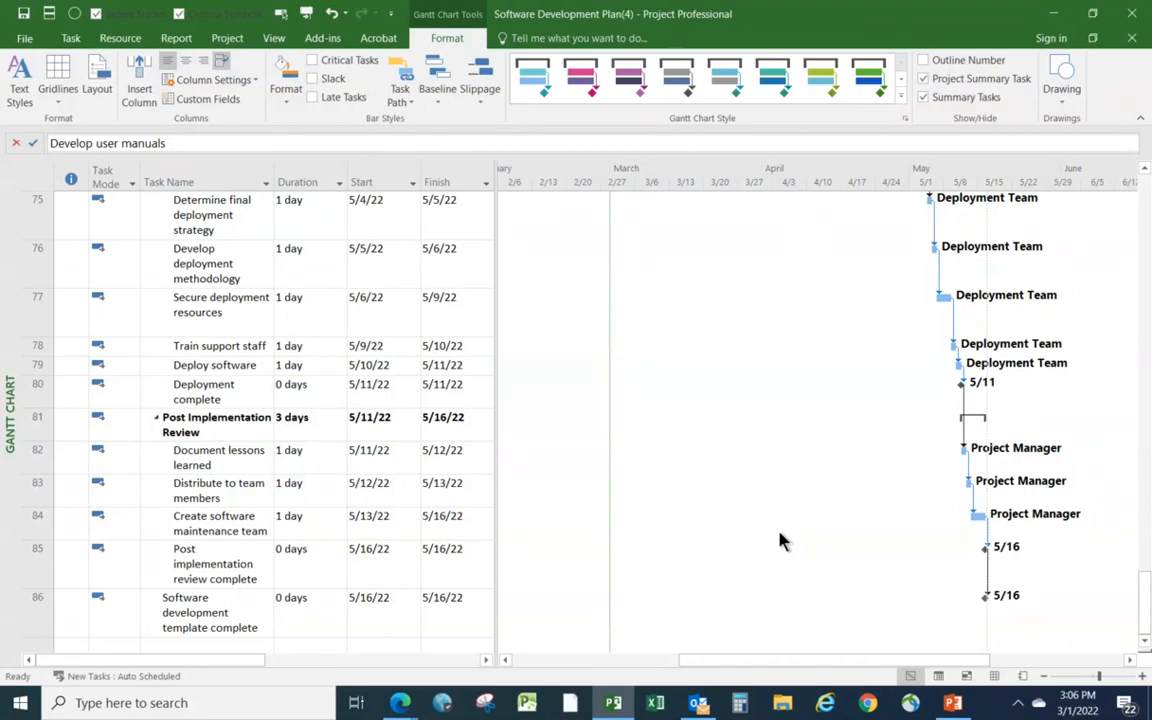
scroll(722, 526, "up", 6)
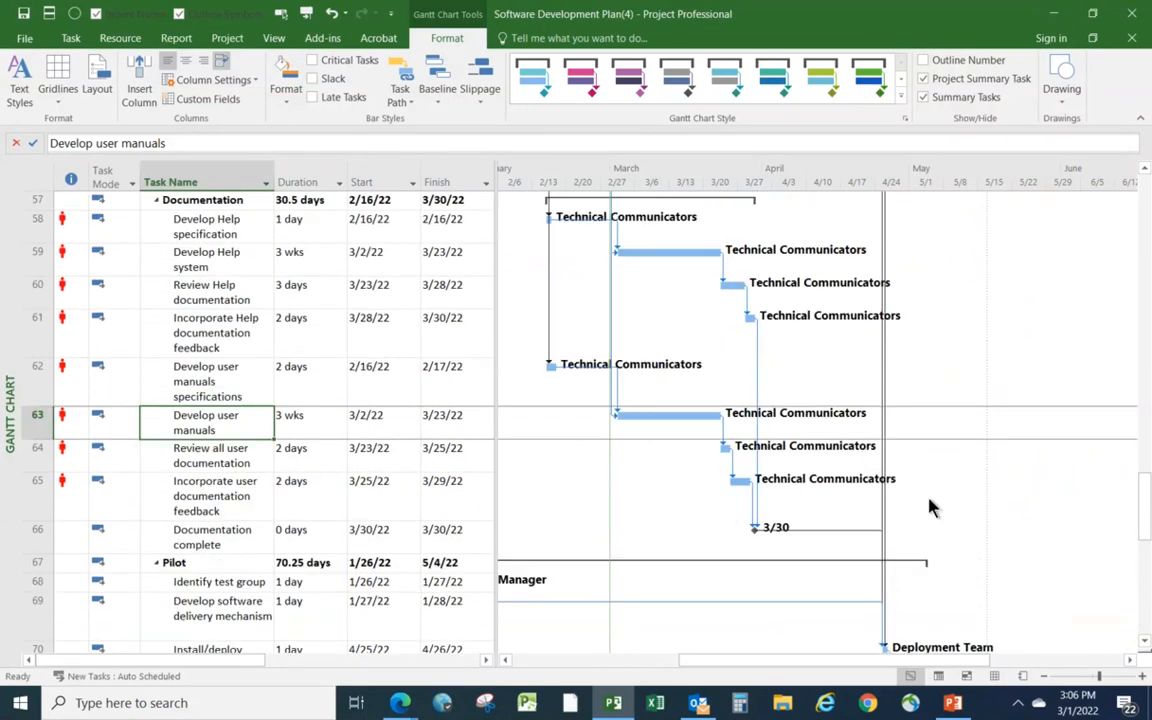
Format the middle of the Develop training materials task's Gantt bar in orange, and undo that colour change.
scroll(945, 515, "up", 2)
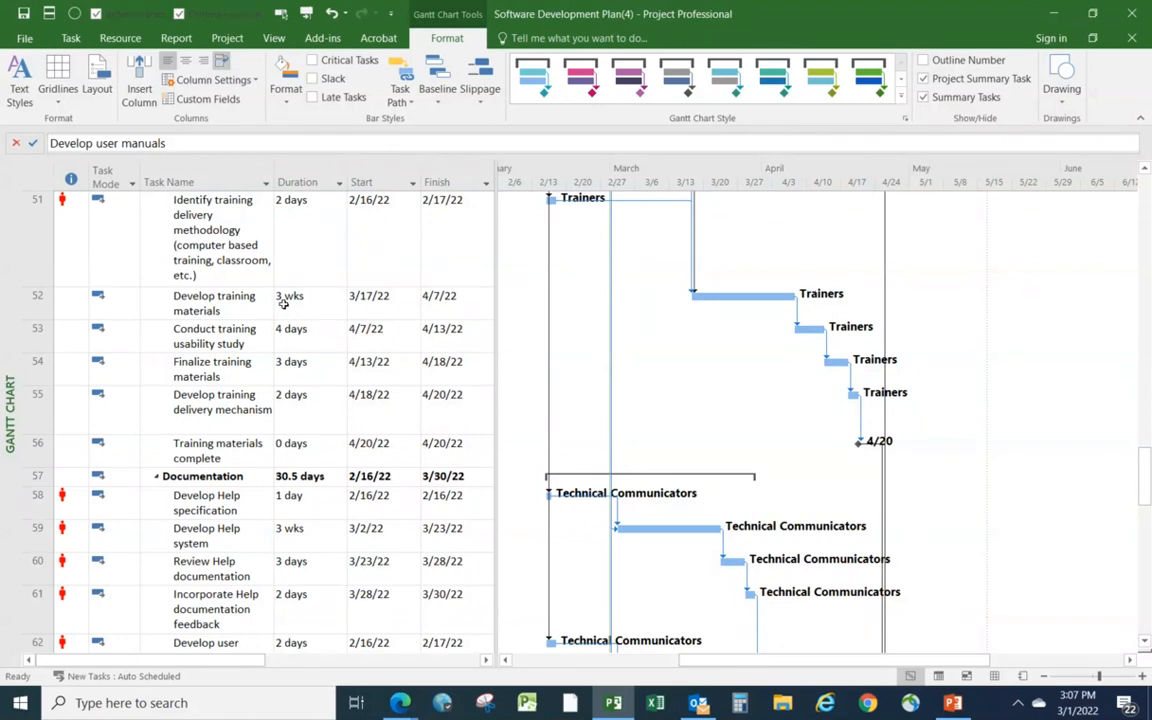
right_click(716, 294)
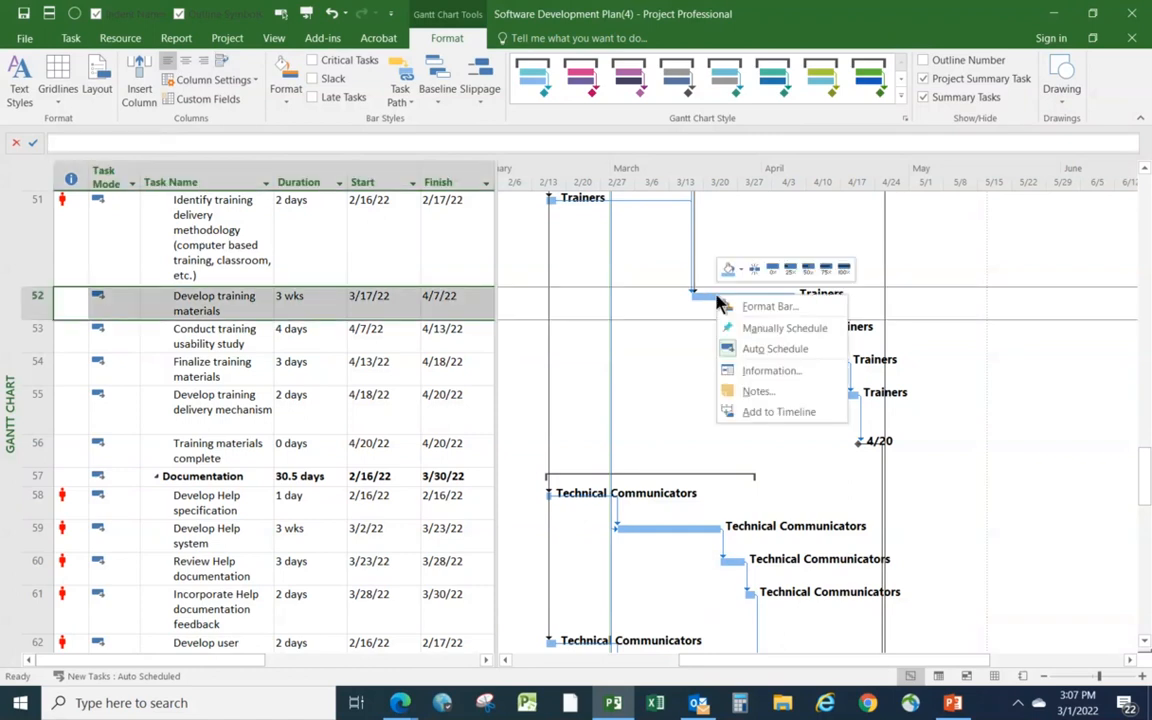
left_click(769, 308)
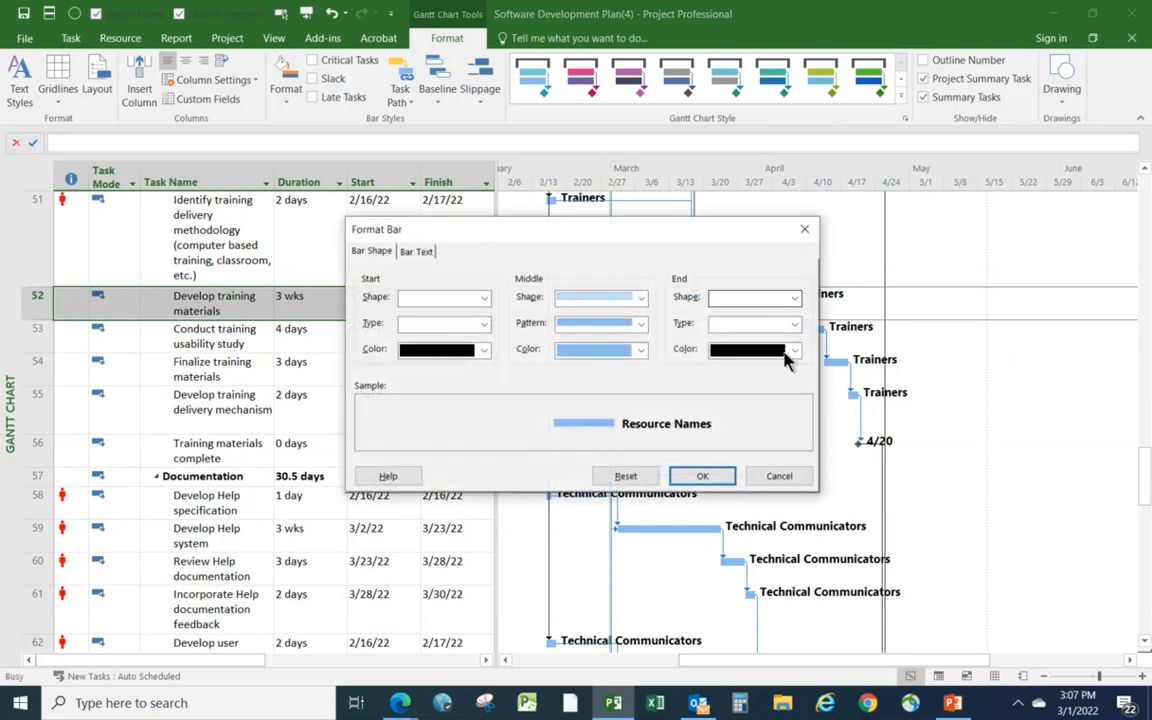
left_click_drag(681, 231, 534, 253)
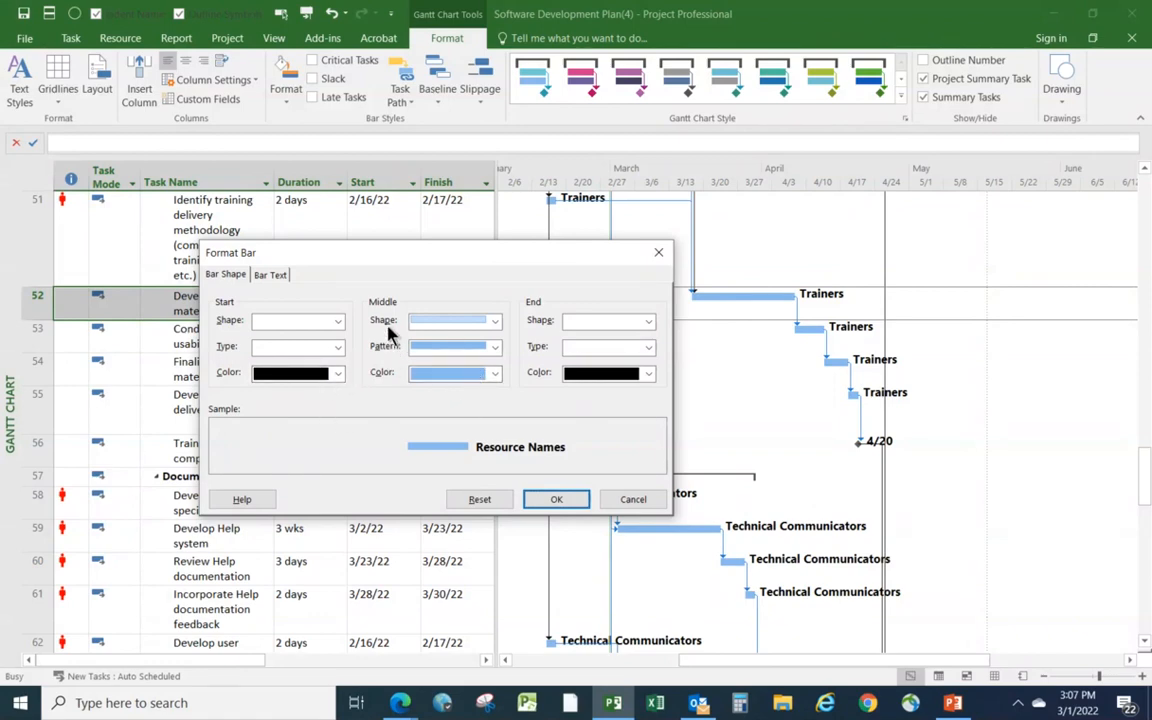
left_click(495, 375)
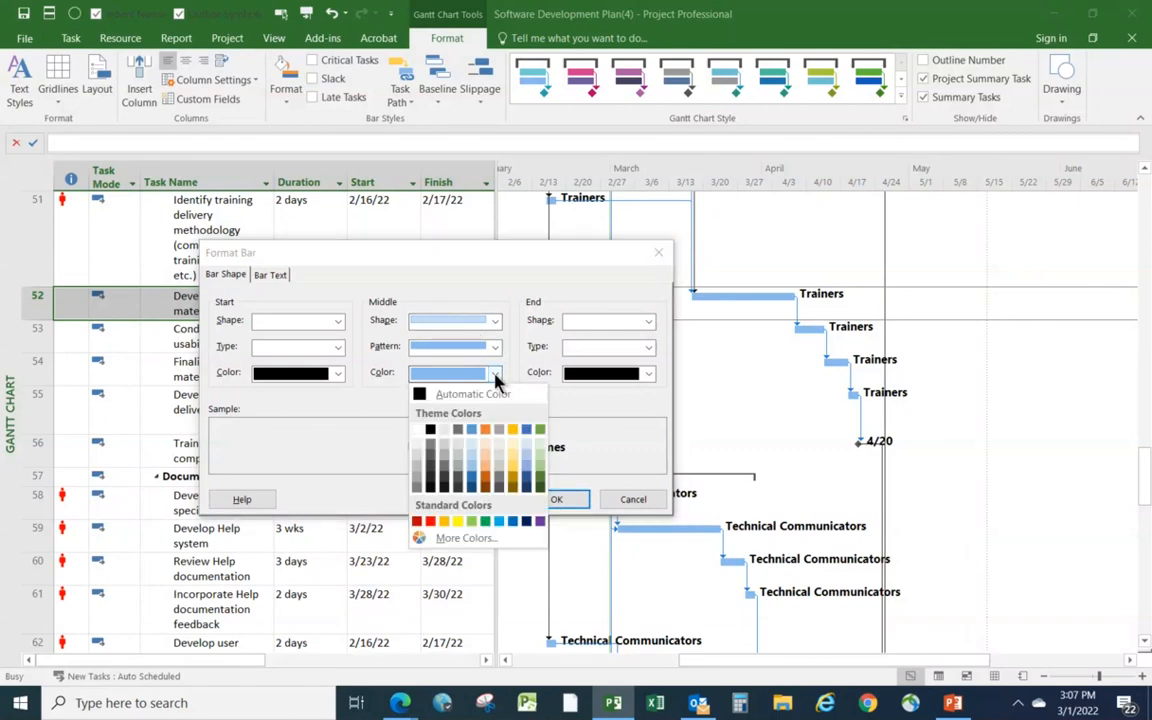
left_click(443, 521)
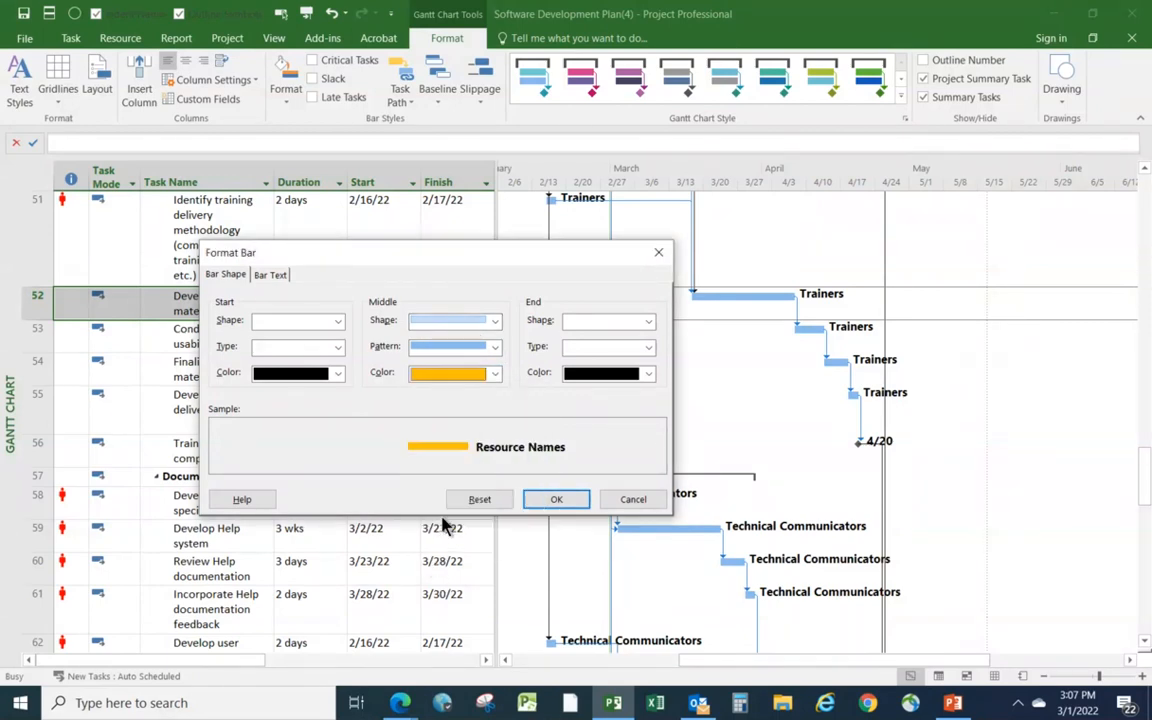
left_click(556, 499)
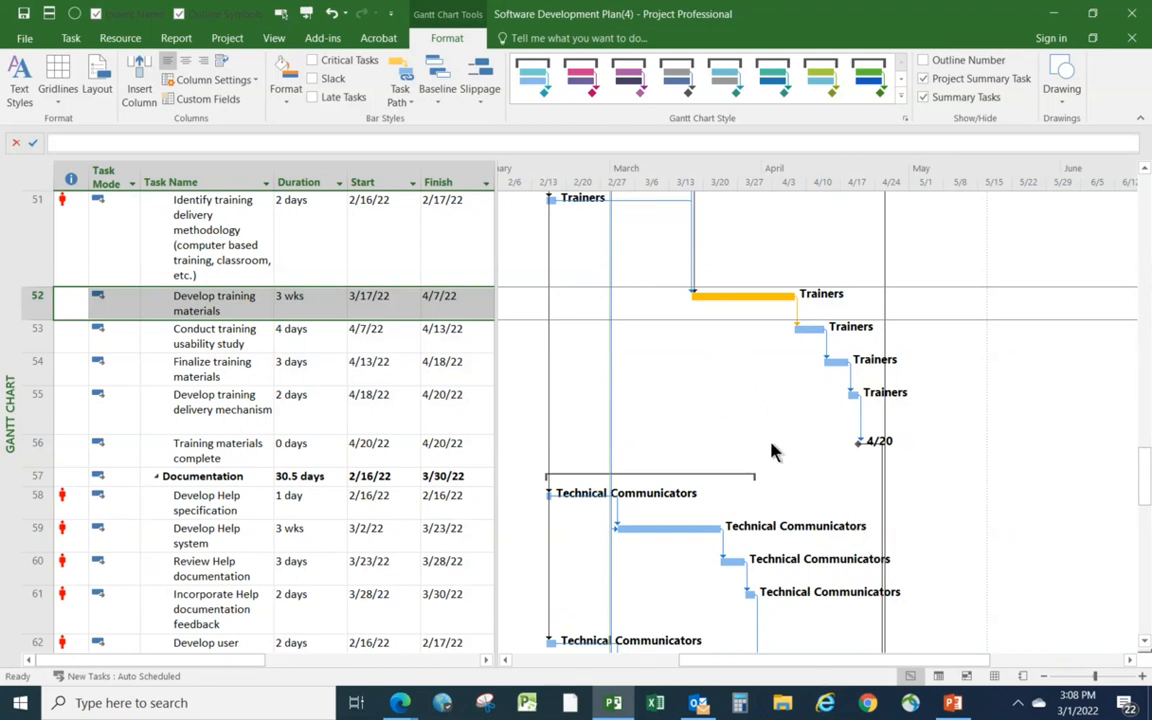
left_click(332, 15)
In the Gantt chart's bar styles, set the Milestone start shape to a solid upward-pointing triangle.
right_click(683, 408)
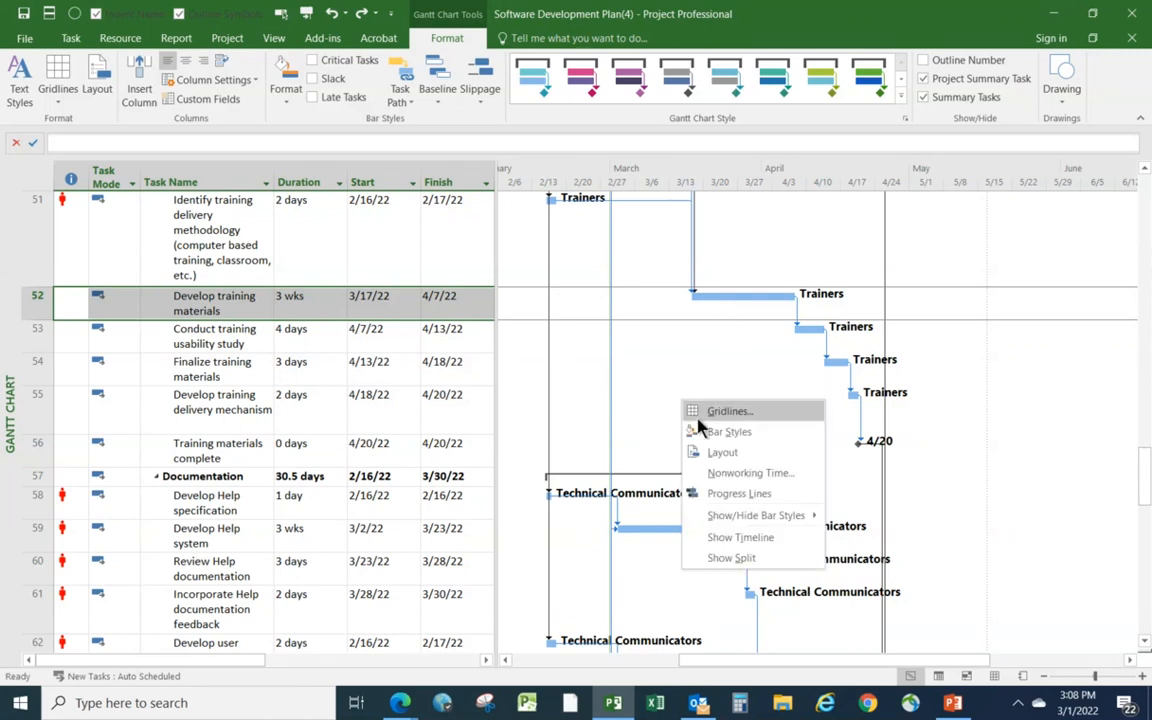
left_click(719, 434)
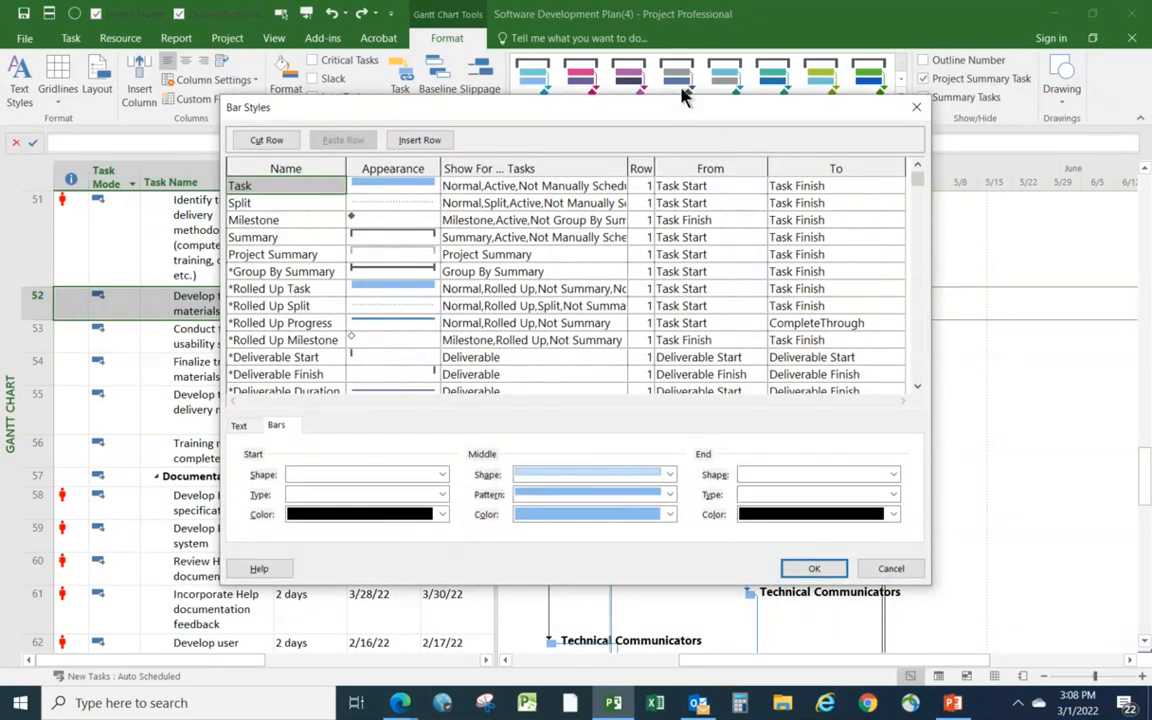
left_click_drag(688, 114, 484, 32)
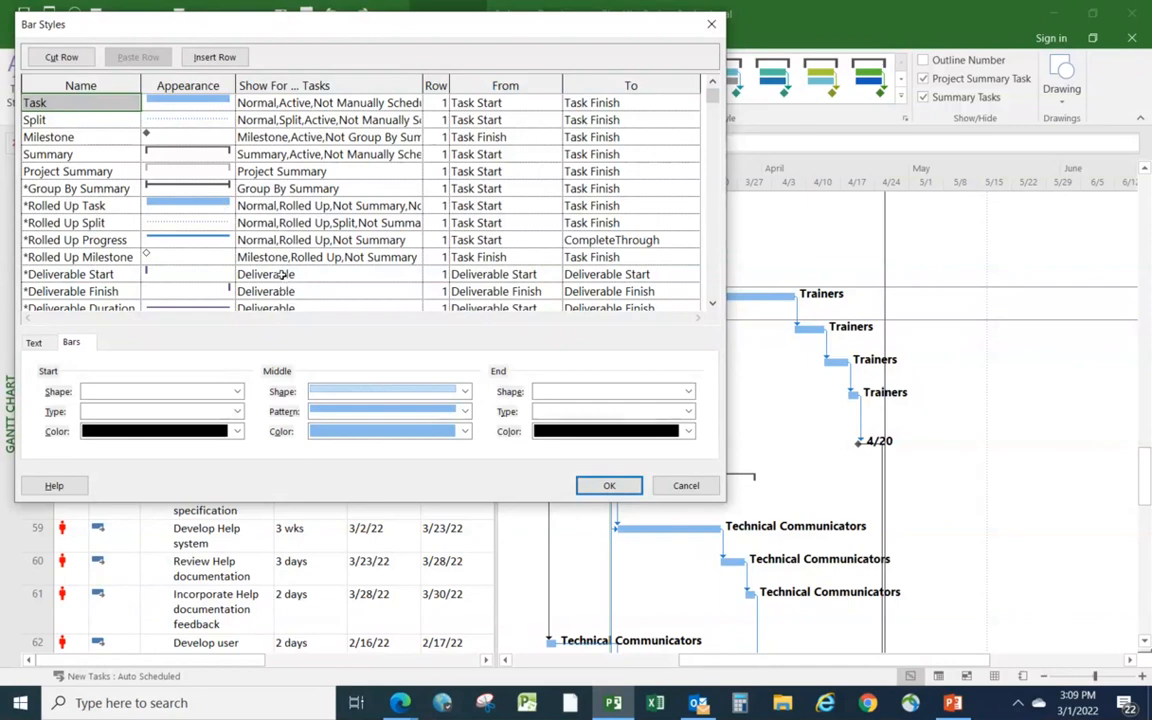
left_click(67, 136)
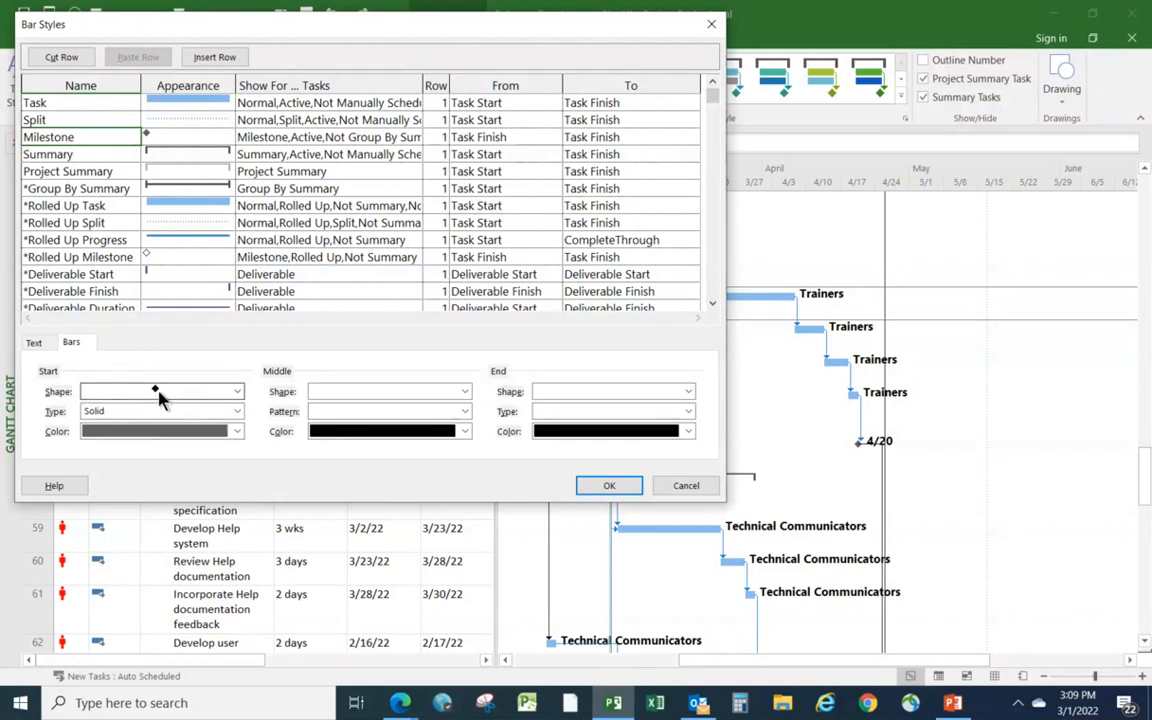
left_click(237, 393)
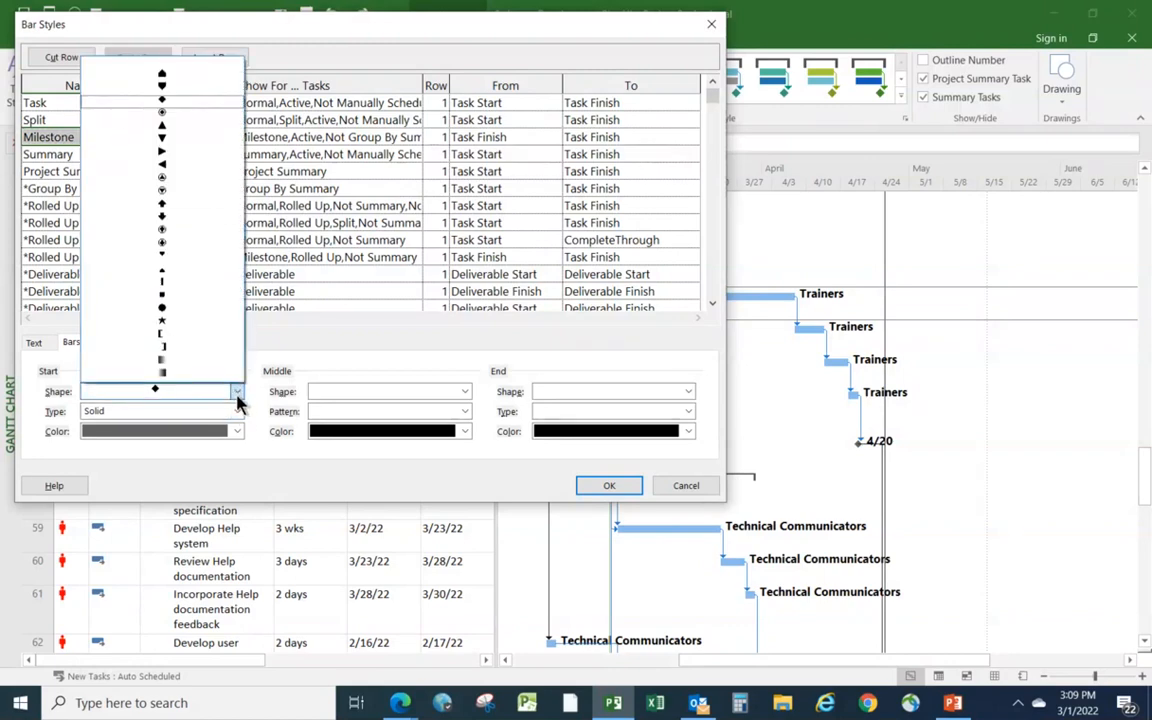
left_click(167, 128)
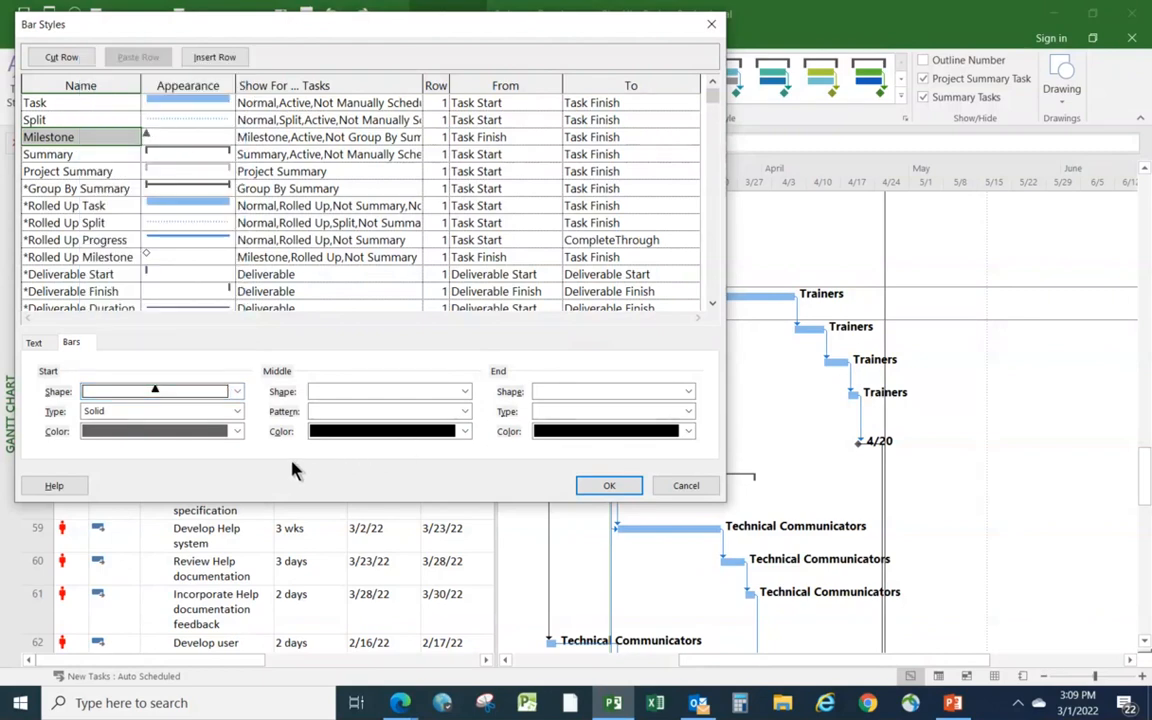
Set the Milestone start colour to purple, apply the bar styles and check the milestones in the Training and Documentation phases.
left_click(238, 431)
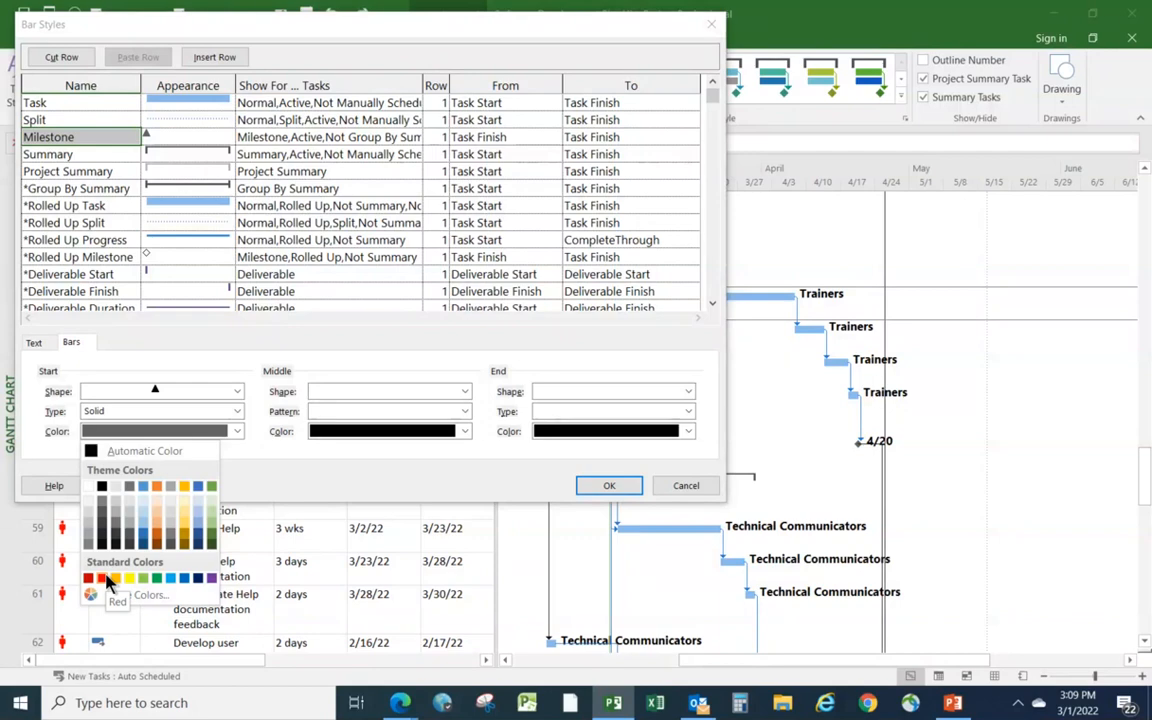
left_click(211, 580)
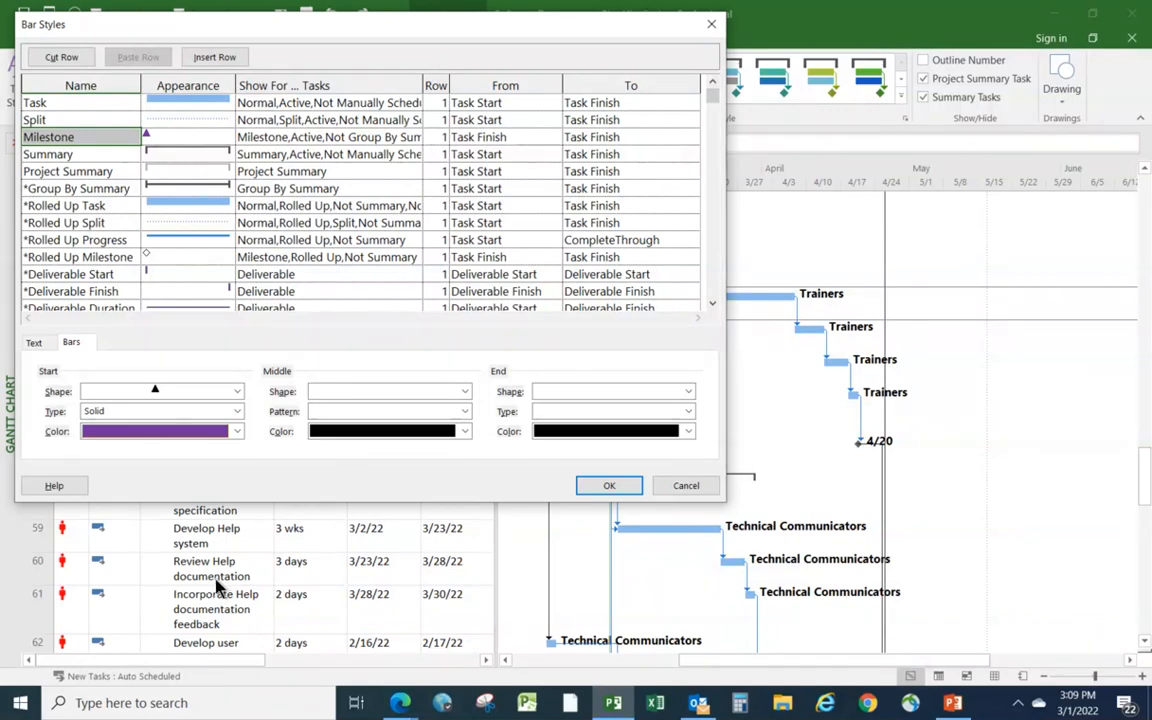
left_click(606, 486)
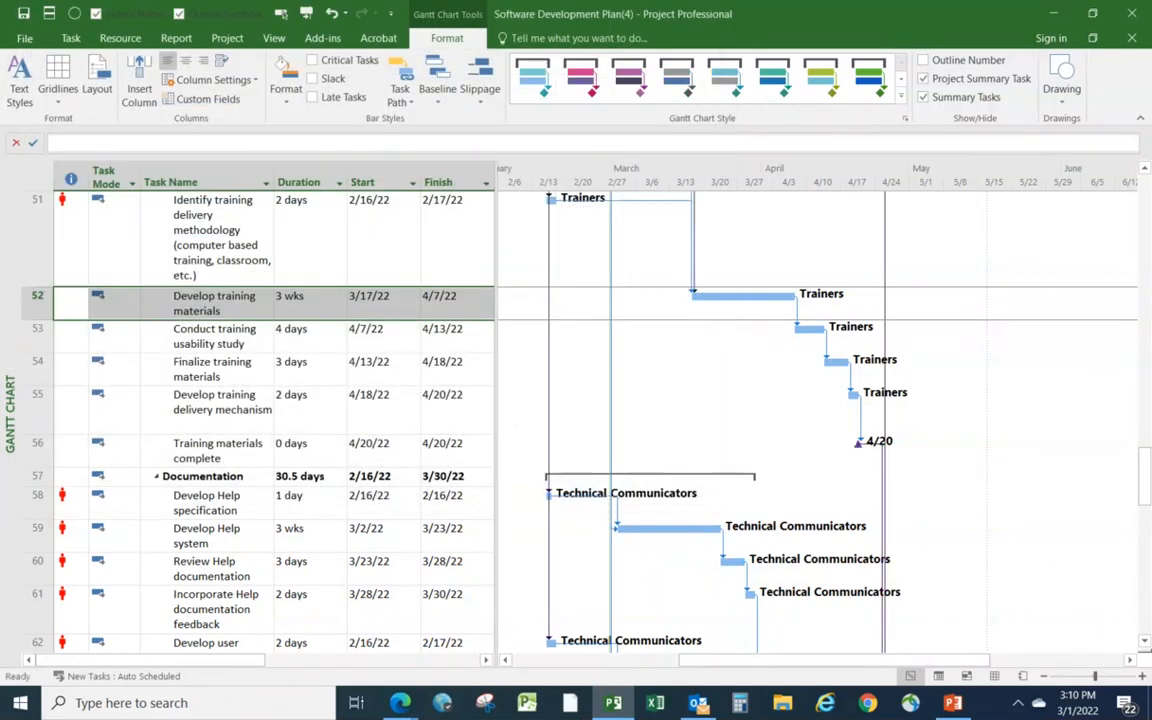
scroll(1035, 530, "down", 2)
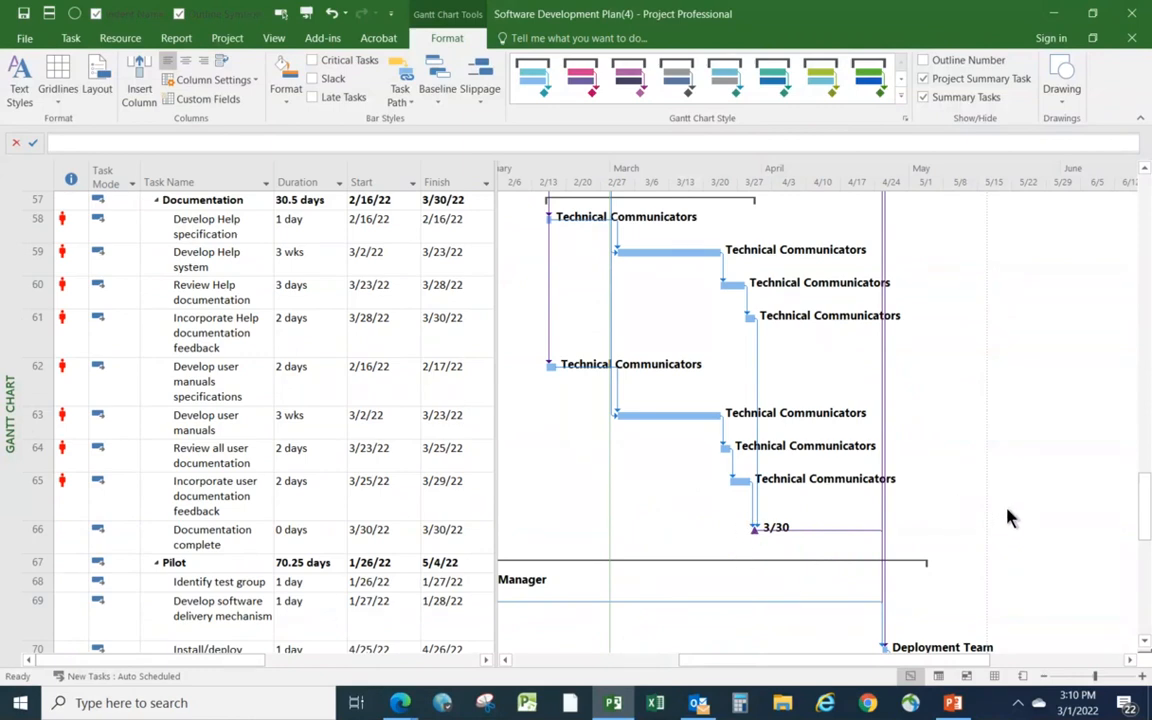
scroll(1008, 520, "up", 2)
scroll(1008, 530, "up", 1)
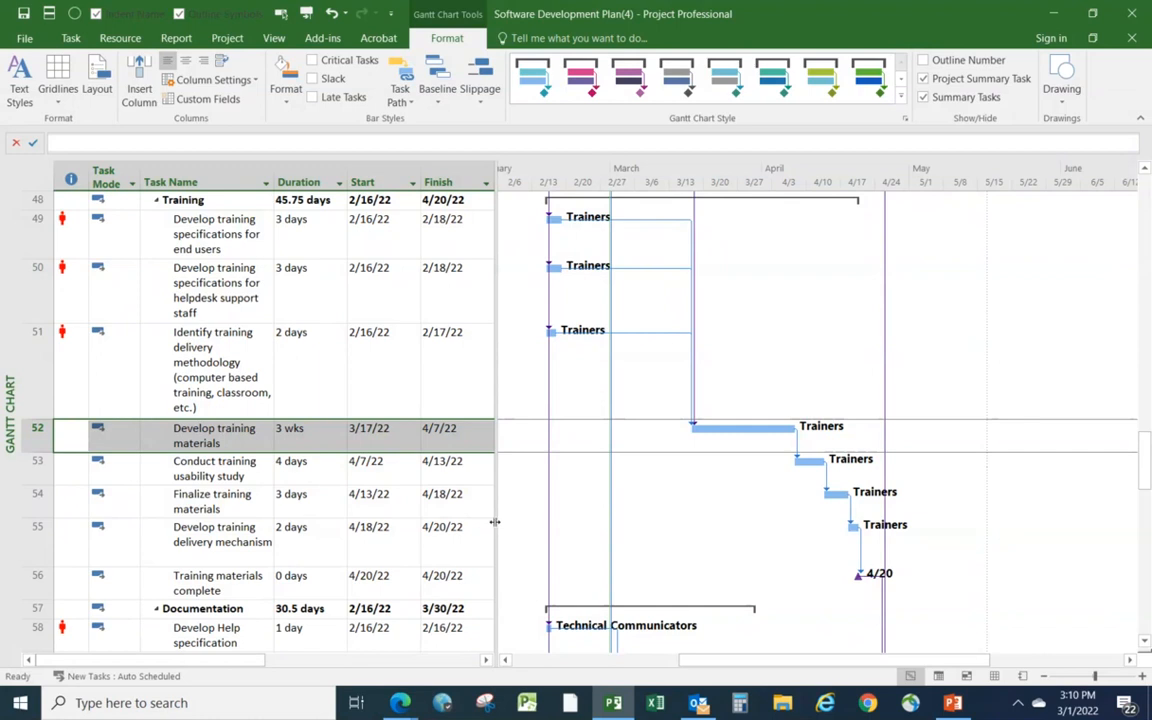
Check the resources assigned to the Develop training materials task in the task table and in its task information.
left_click_drag(495, 523, 495, 522)
left_click_drag(494, 522, 704, 527)
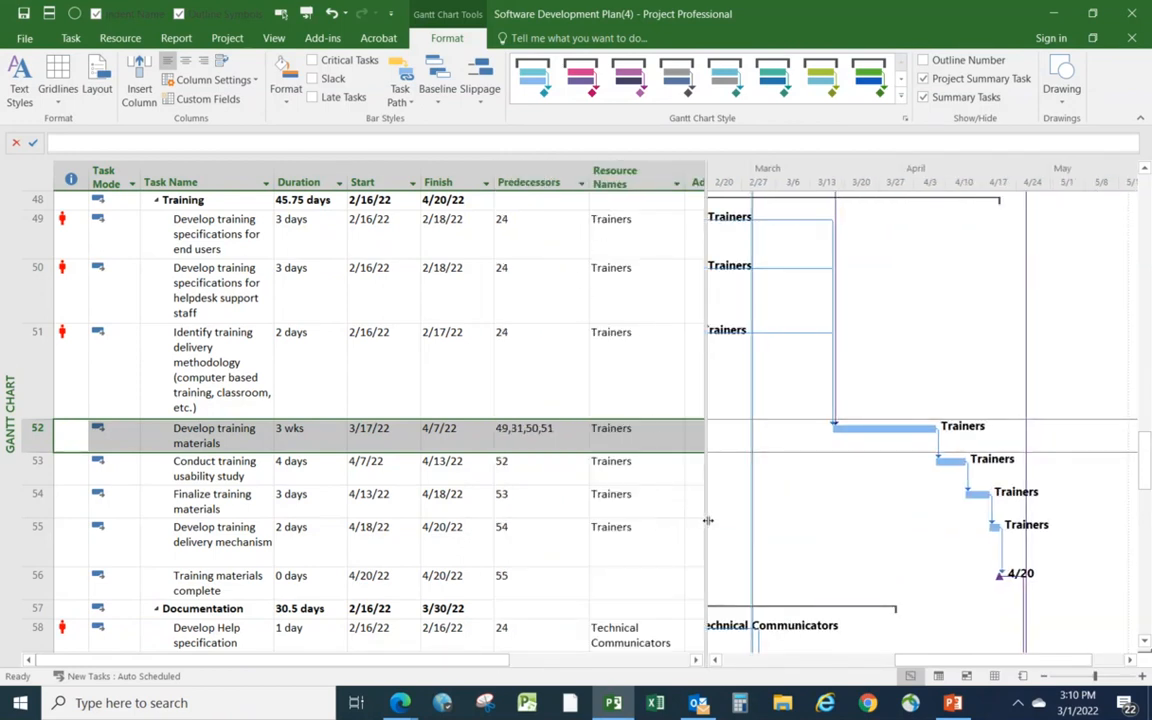
left_click_drag(706, 520, 492, 515)
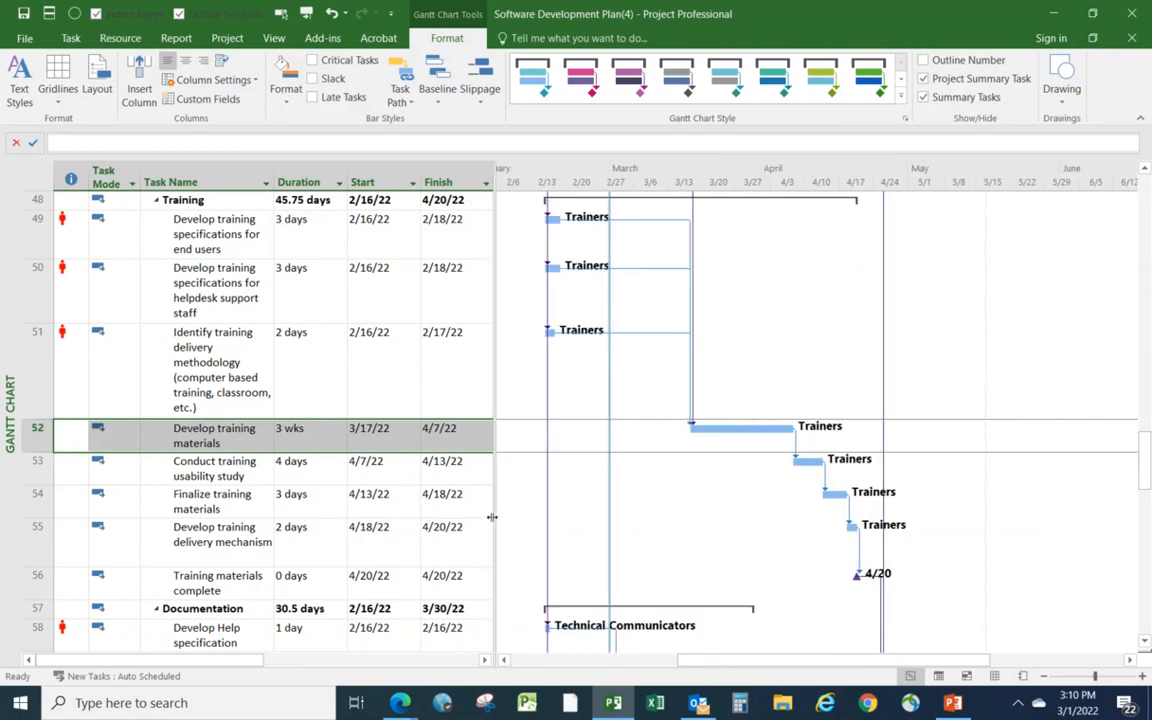
double_click(231, 442)
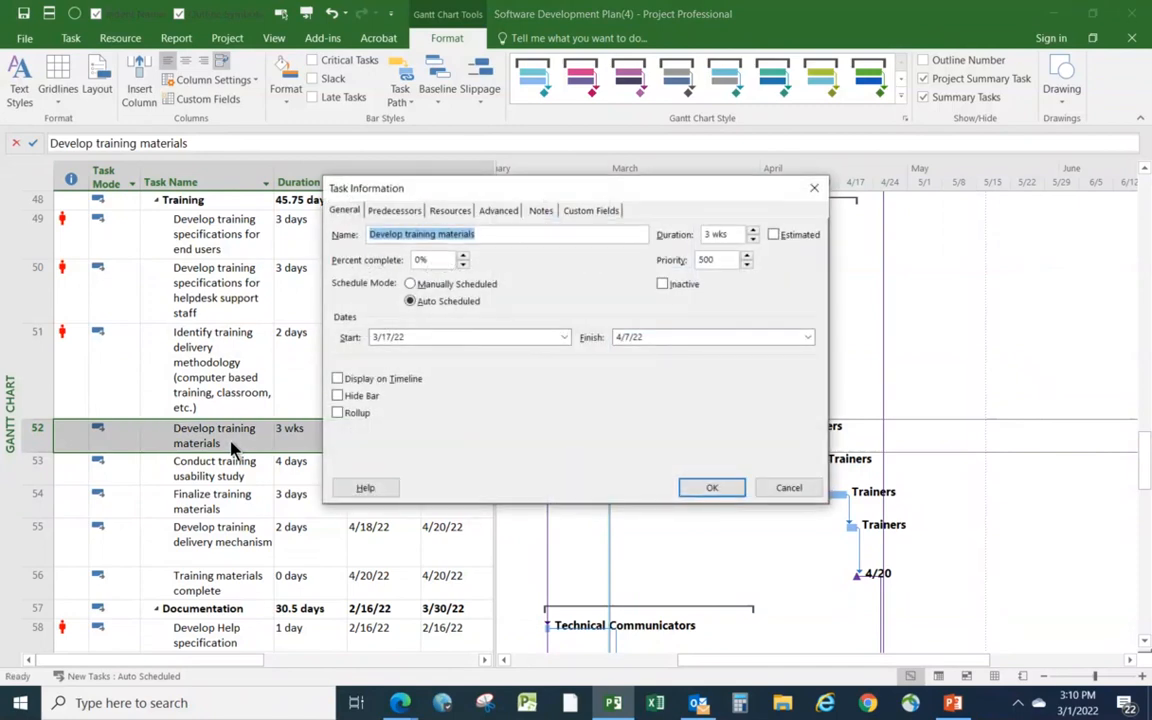
left_click(446, 215)
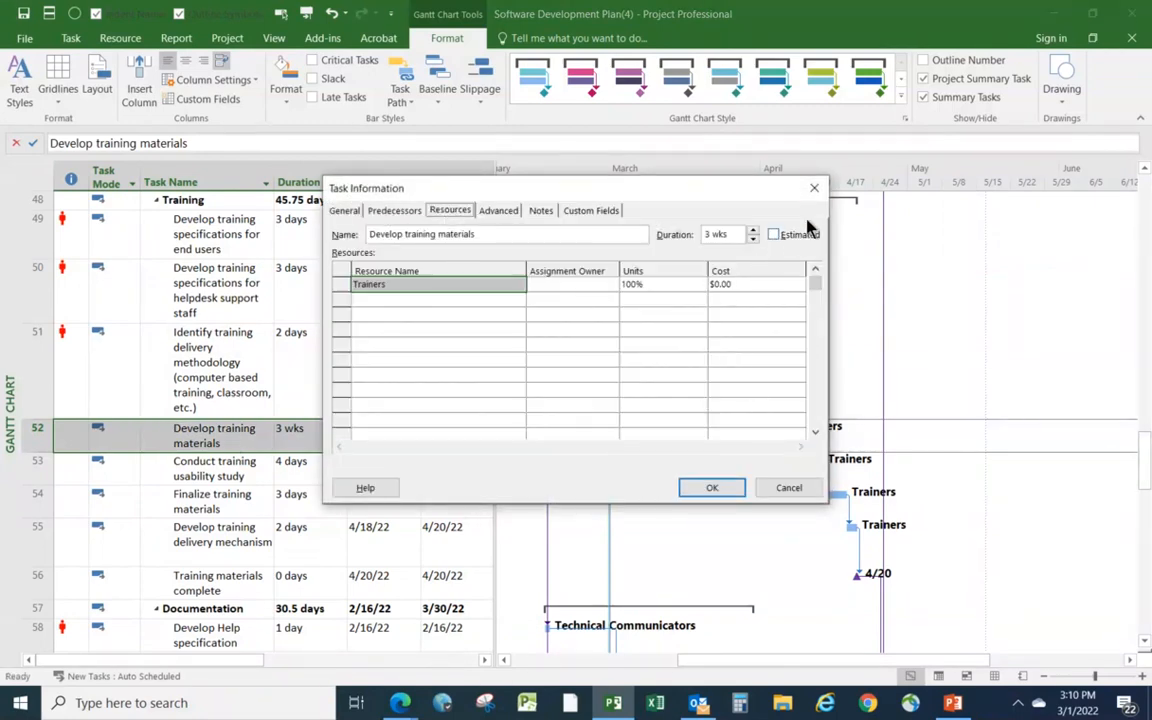
left_click(814, 188)
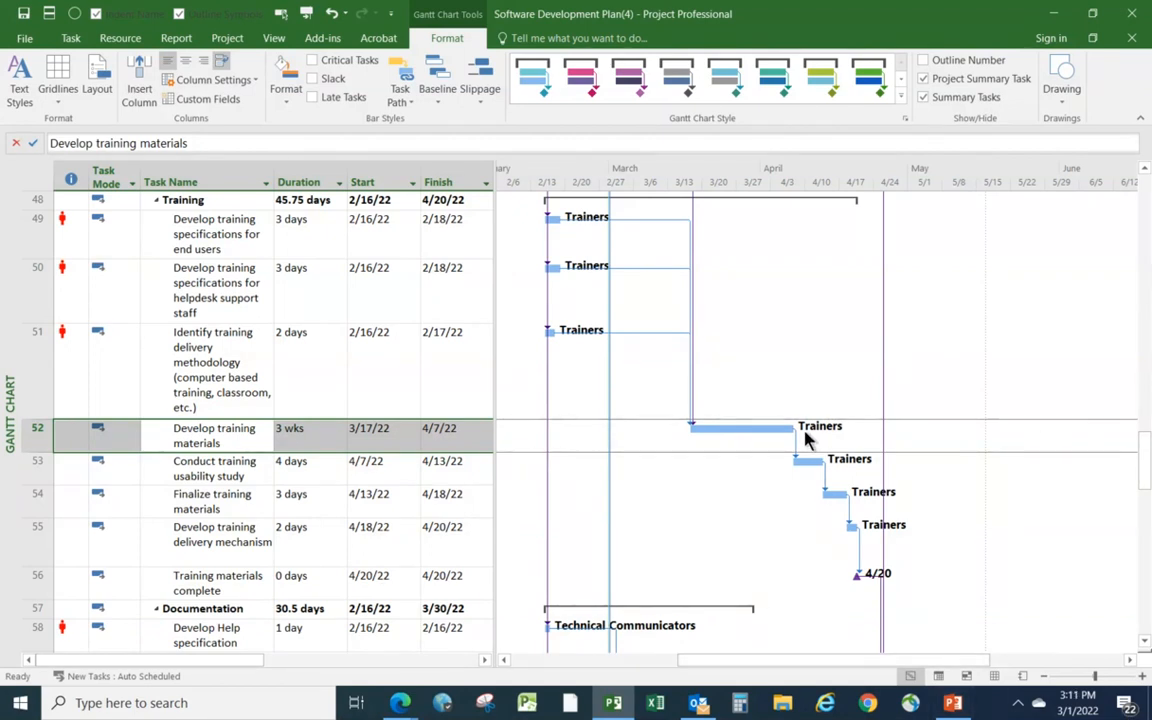
In the Gantt chart's bar styles, remove the Resource Names text from the right side of the Task bars and apply the change.
right_click(789, 313)
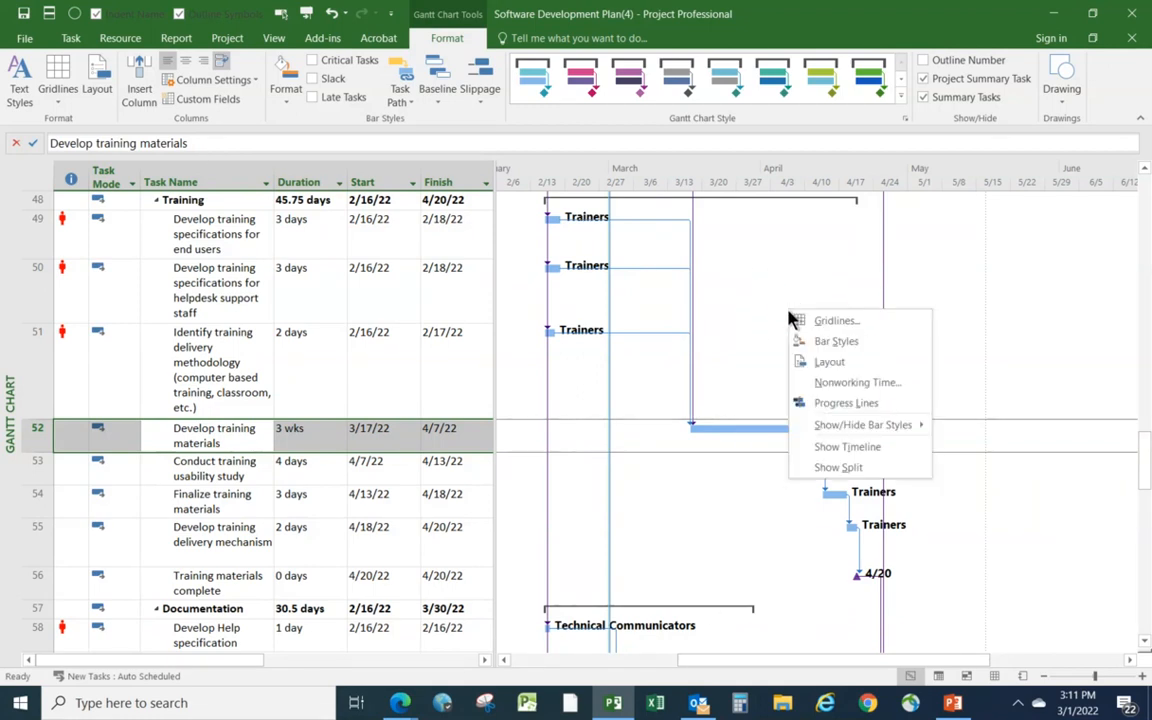
left_click(830, 342)
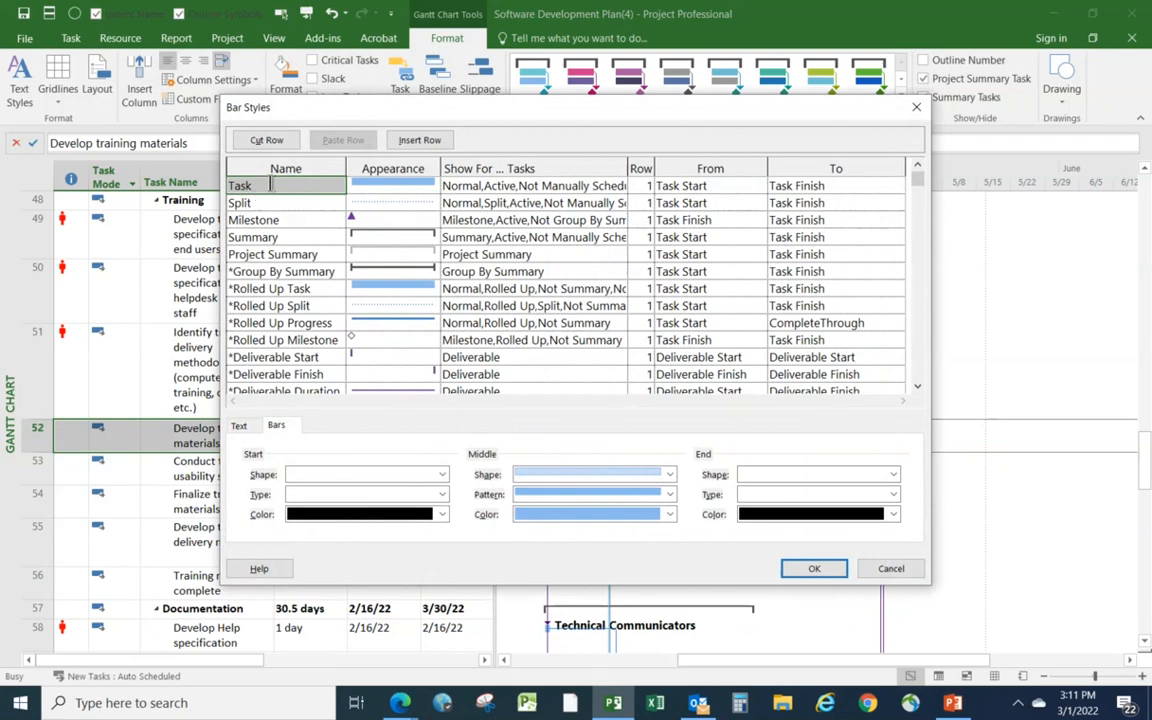
left_click(270, 185)
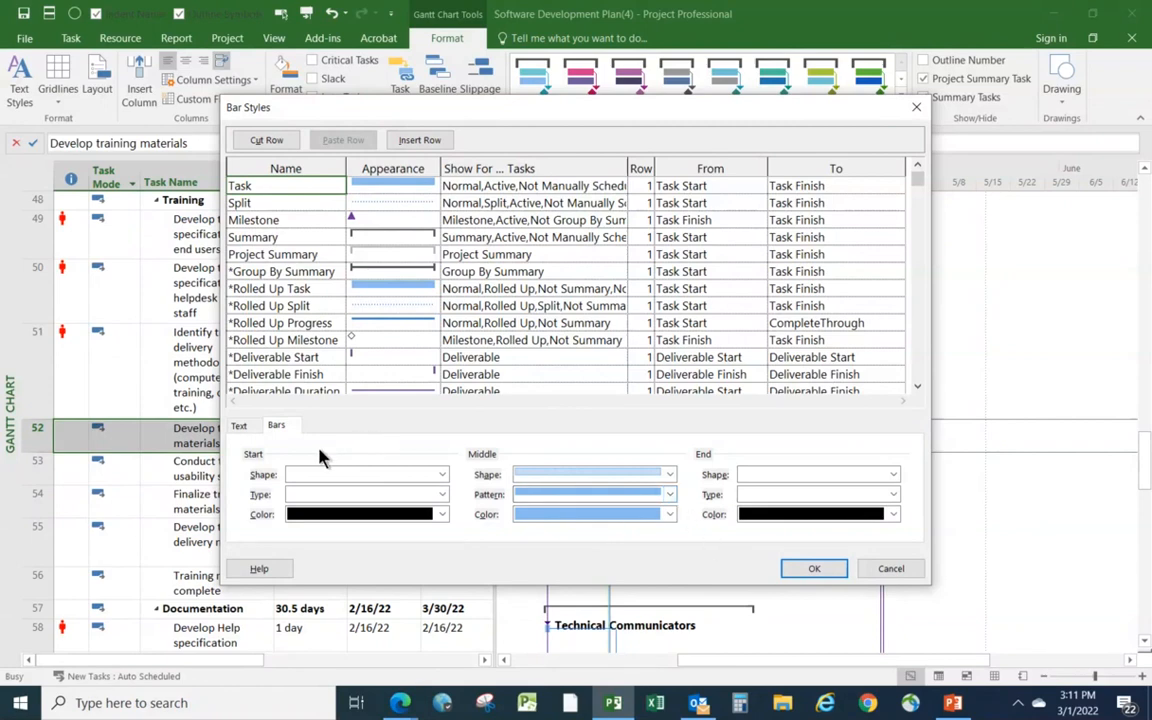
left_click(239, 427)
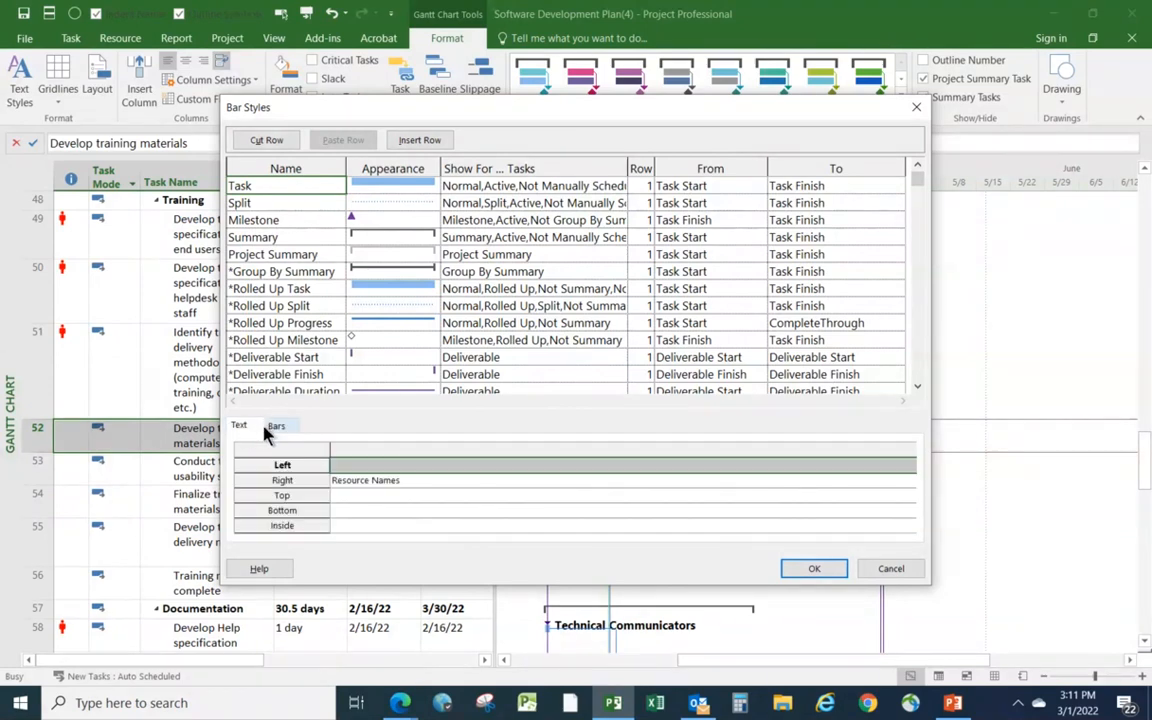
left_click(411, 481)
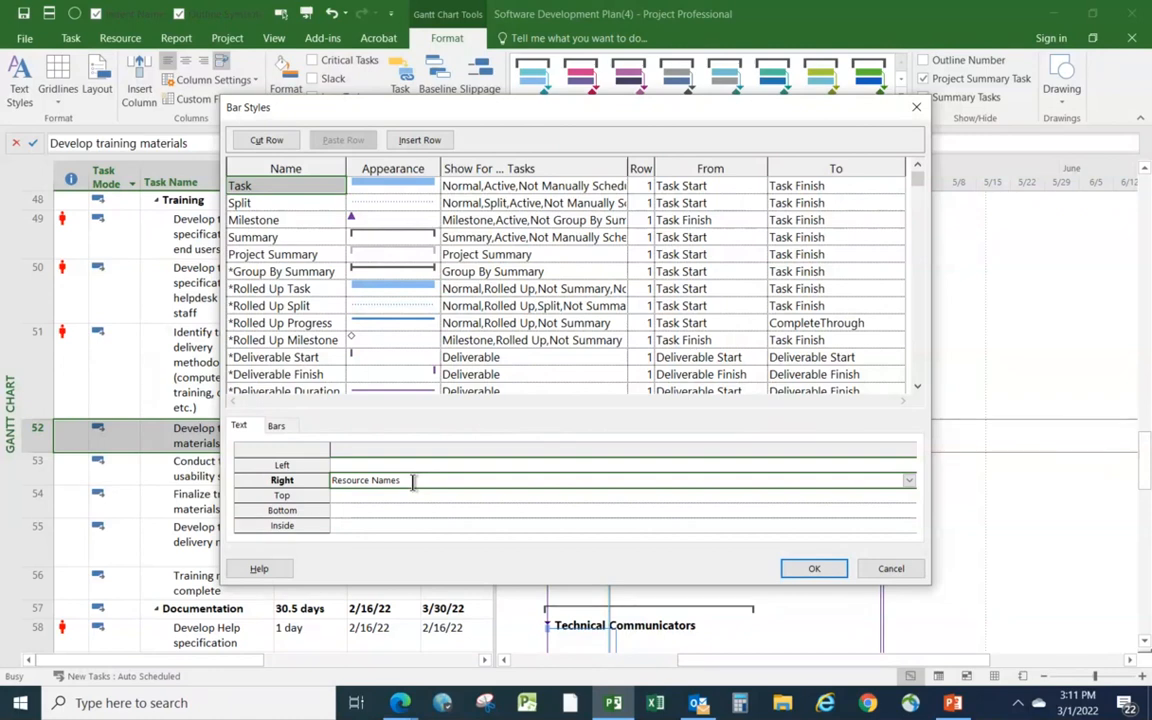
left_click(909, 482)
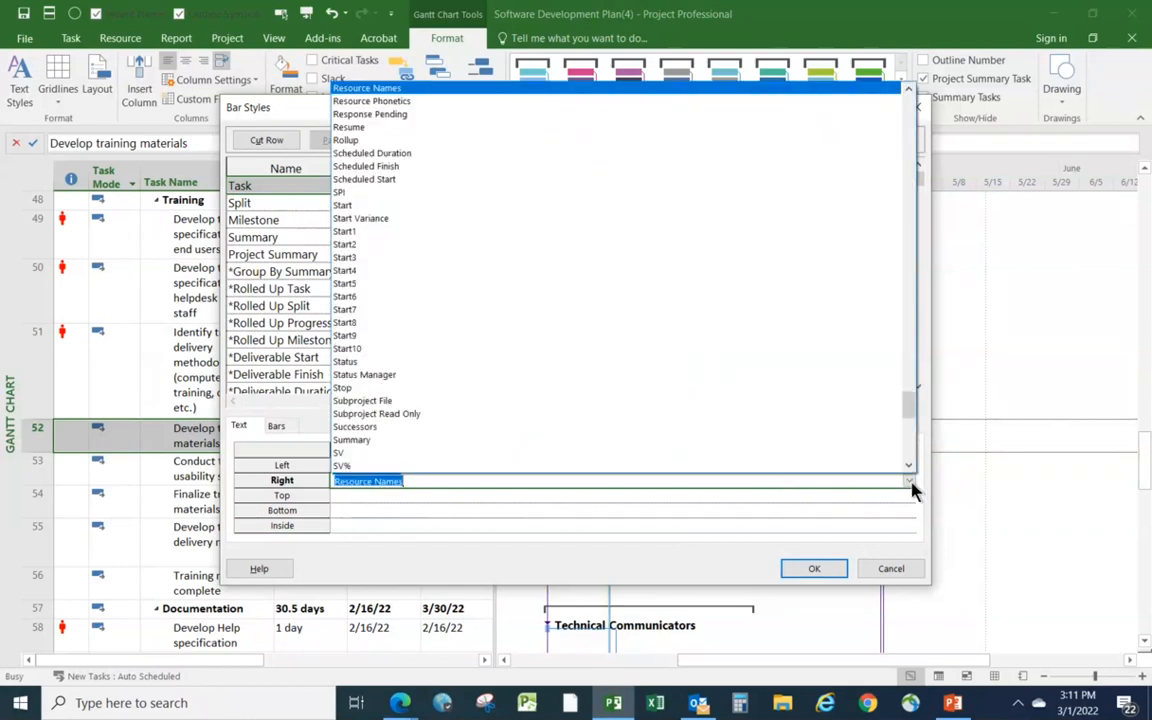
left_click(493, 482)
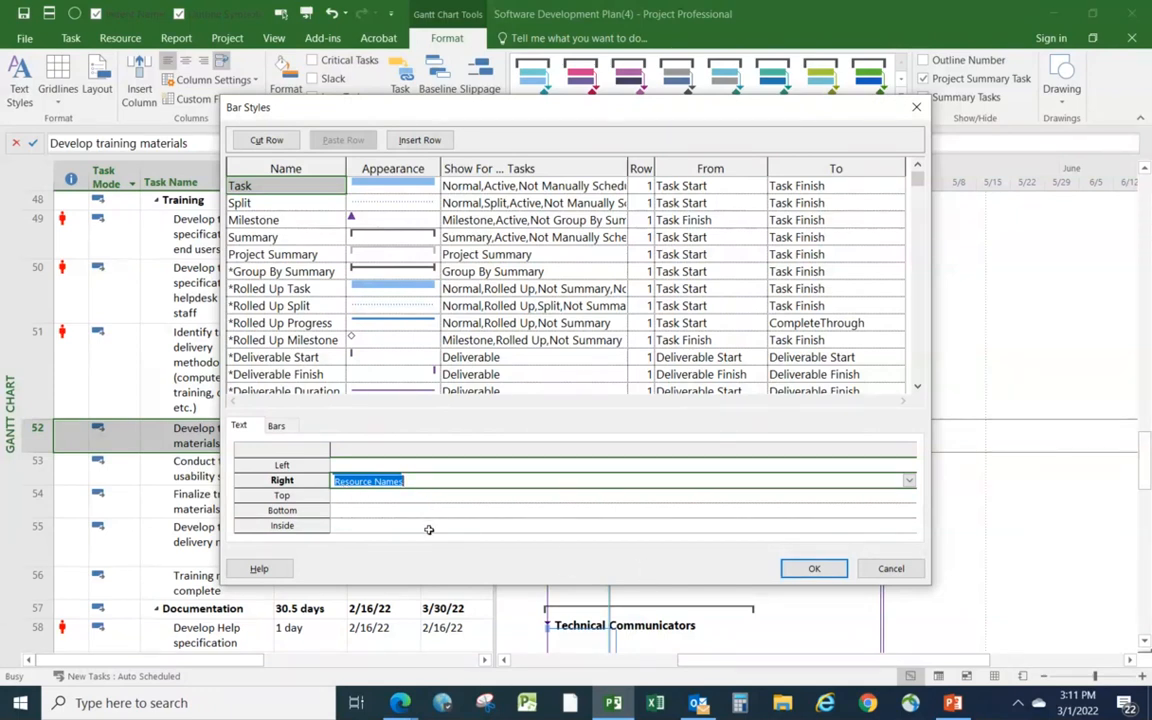
key("Delete")
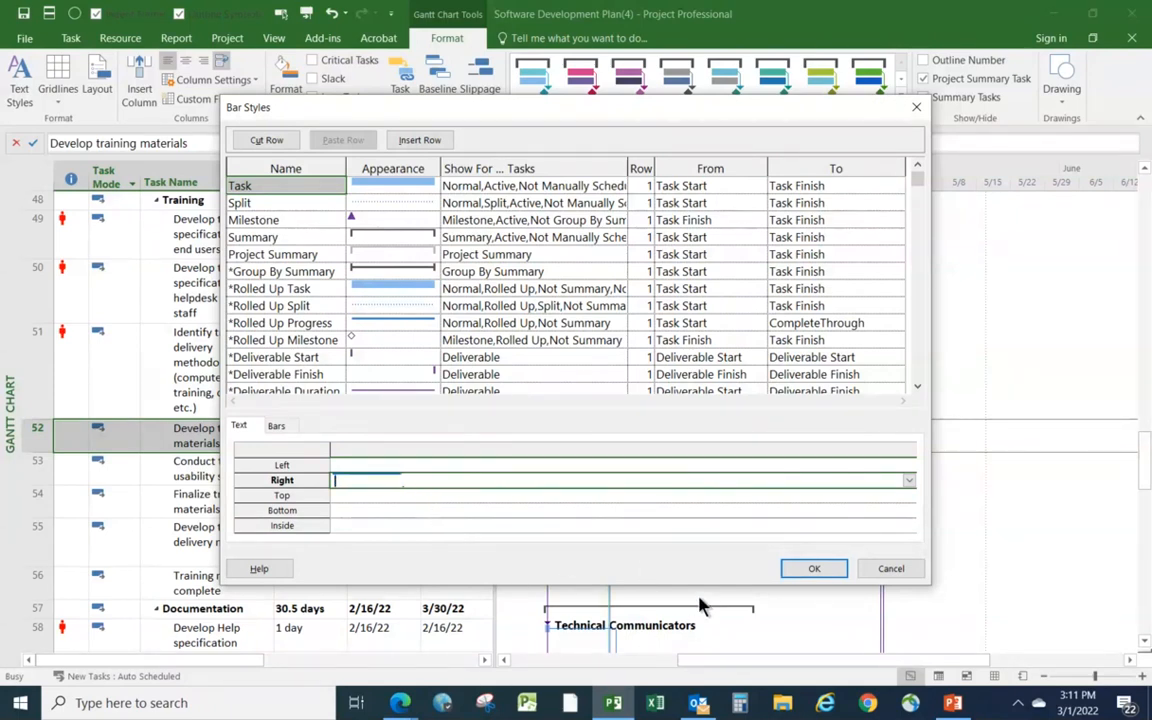
left_click(823, 573)
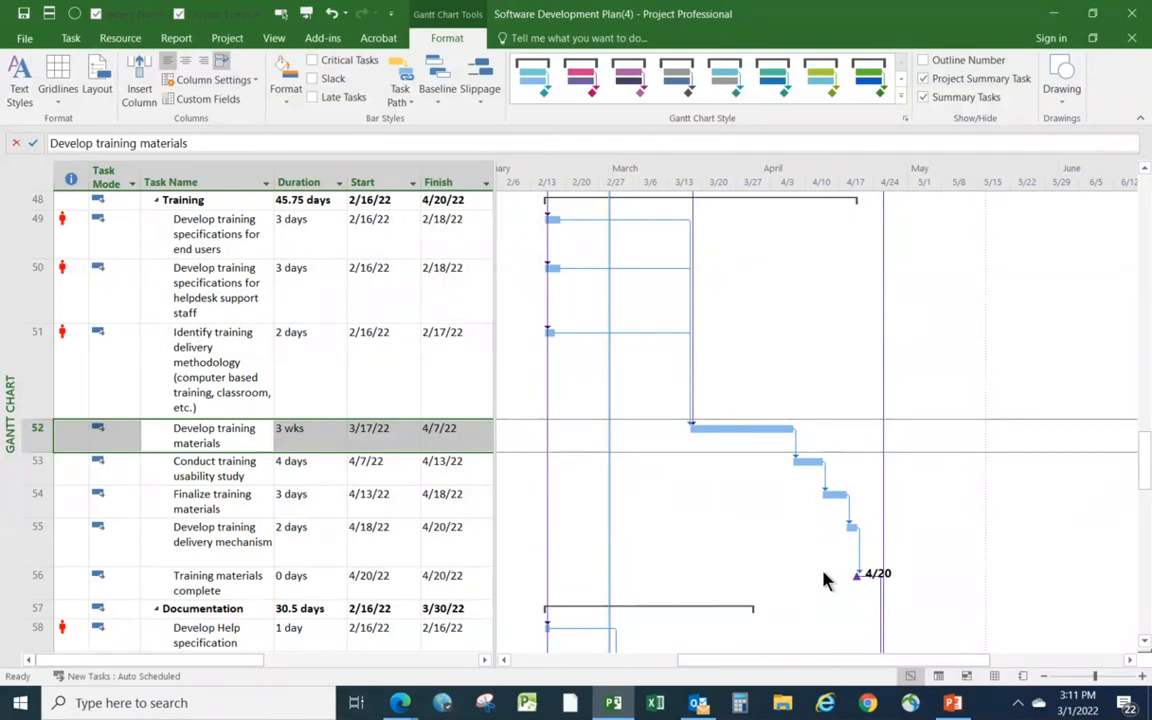
Set the Summary bar style's start and end shapes to downward-pointing triangles, apply them to the Gantt chart, and undo that change.
scroll(725, 483, "down", 1)
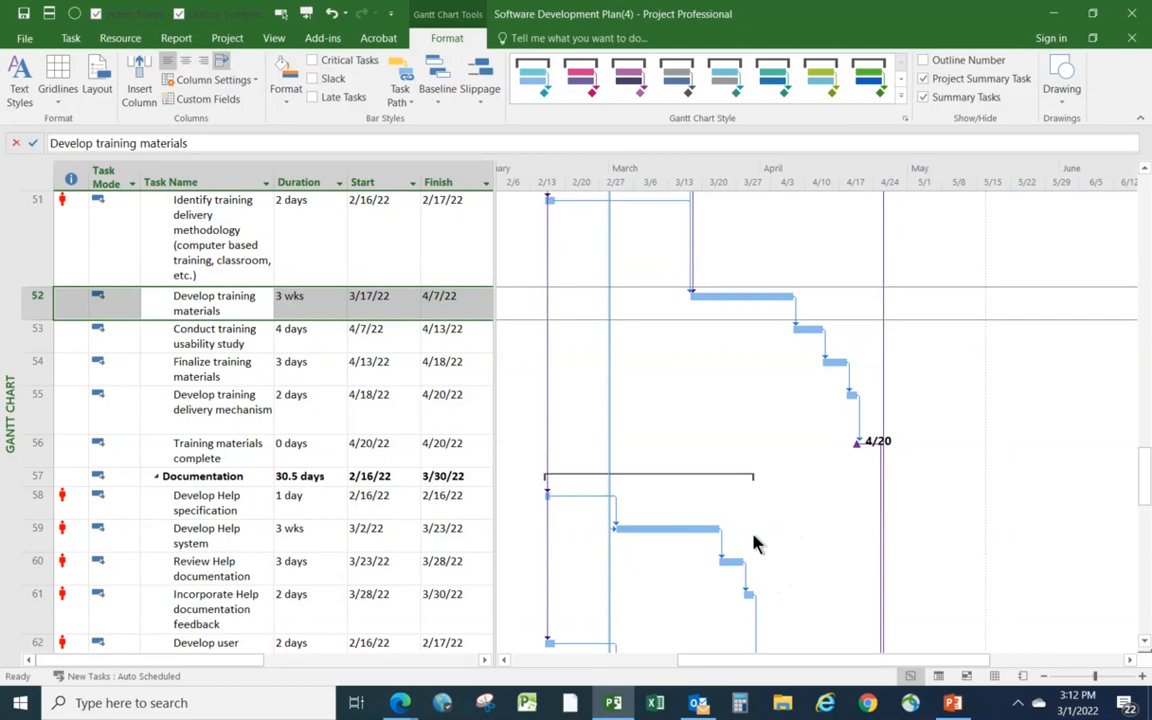
right_click(783, 535)
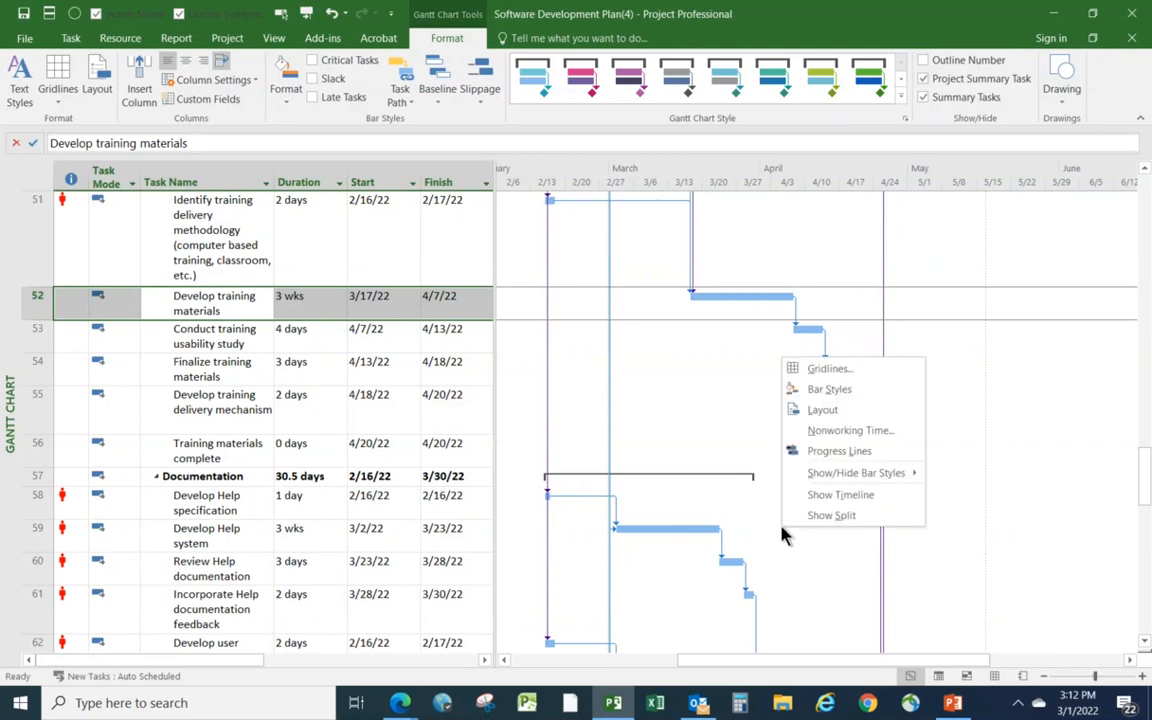
left_click(843, 392)
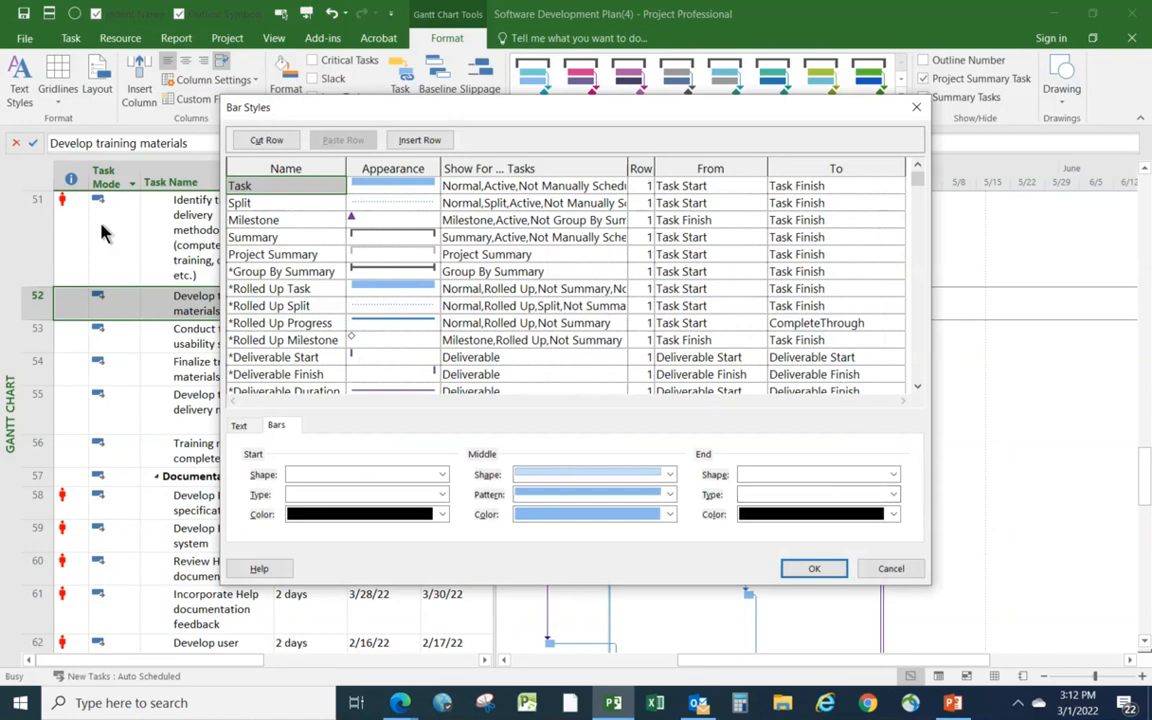
left_click(310, 237)
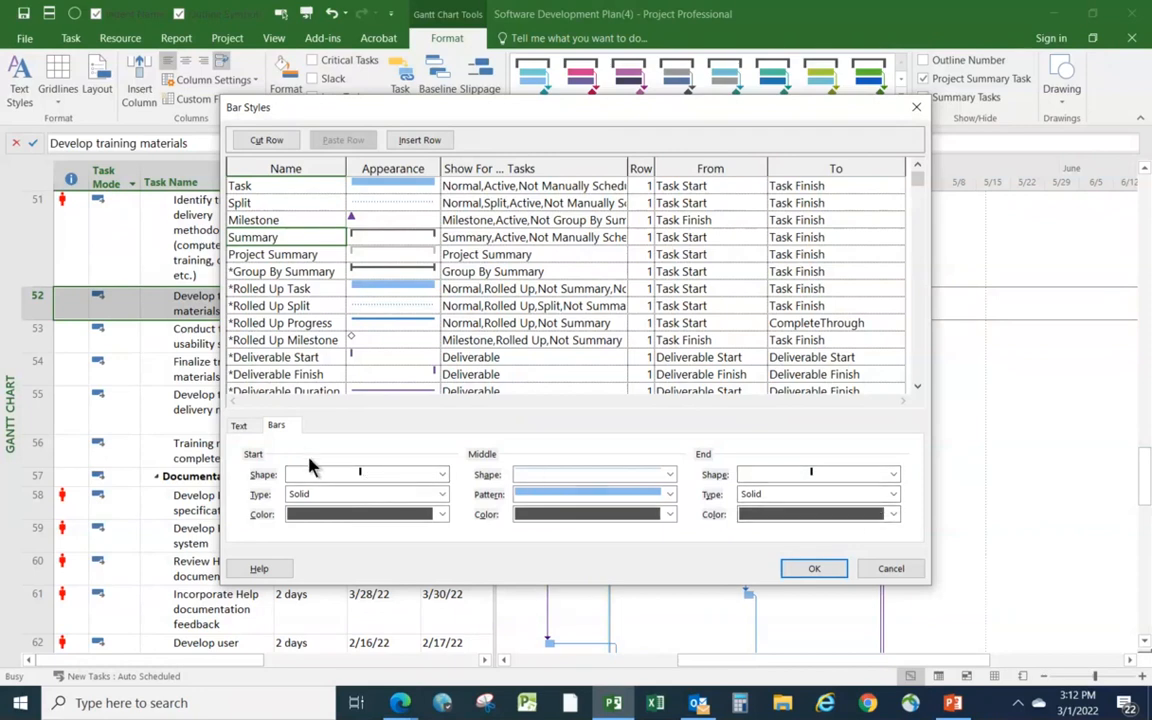
left_click(442, 476)
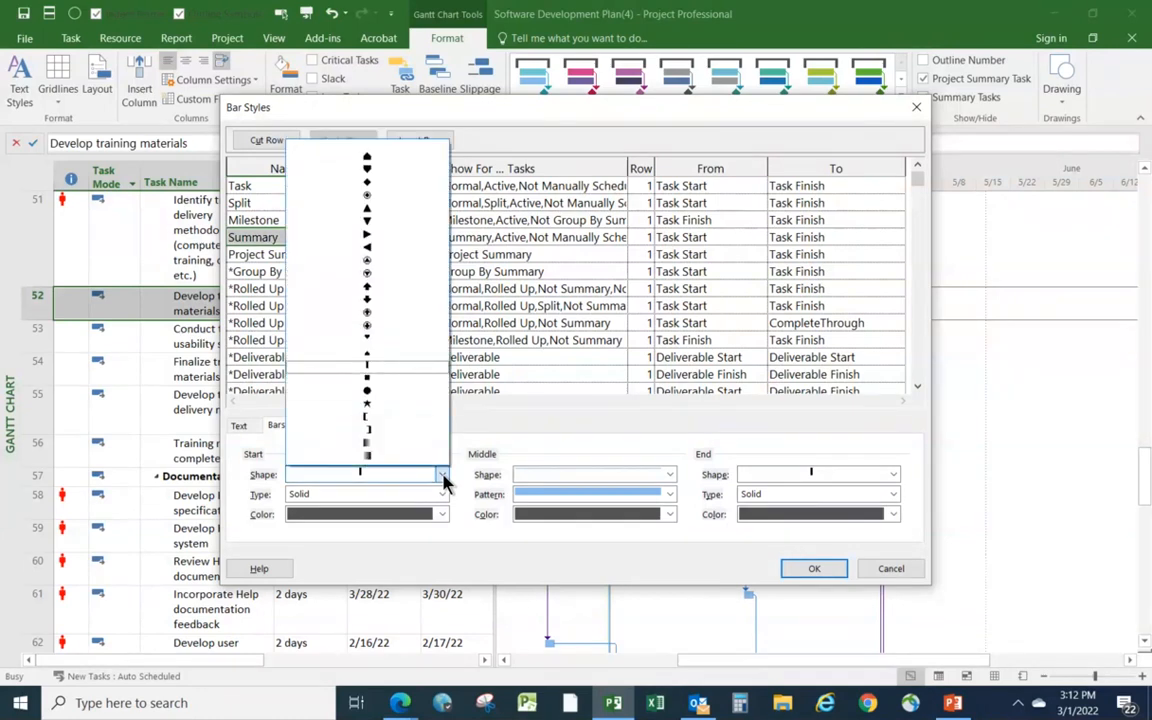
left_click(375, 229)
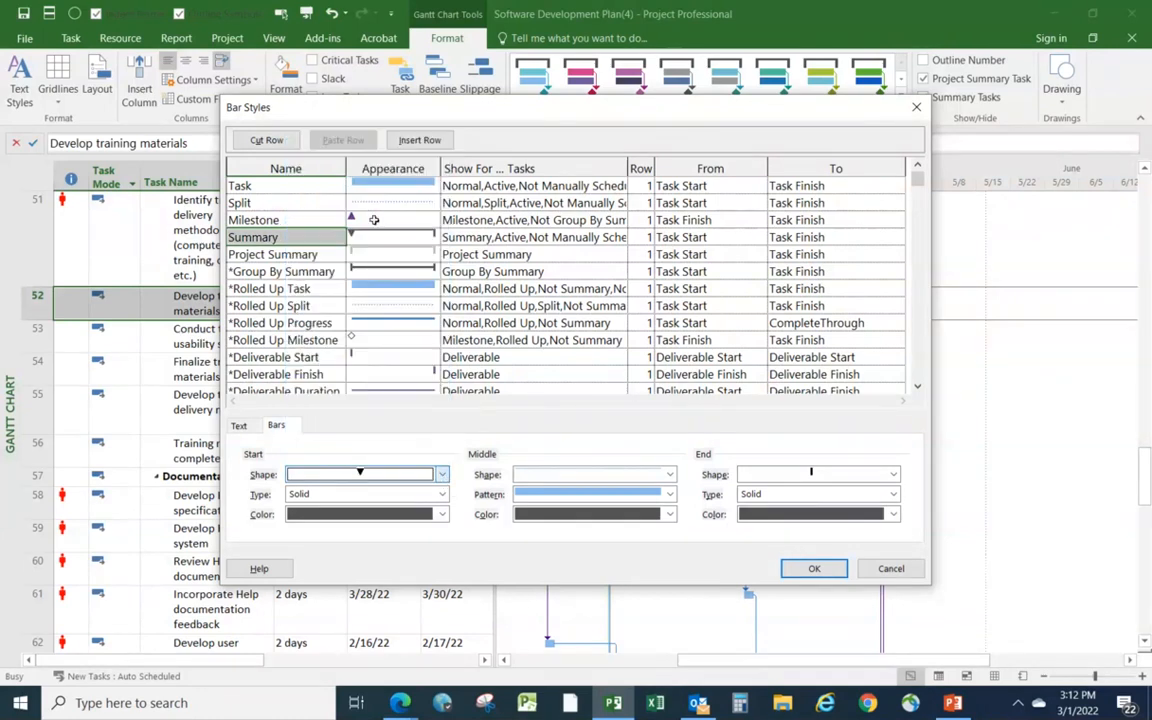
left_click(851, 477)
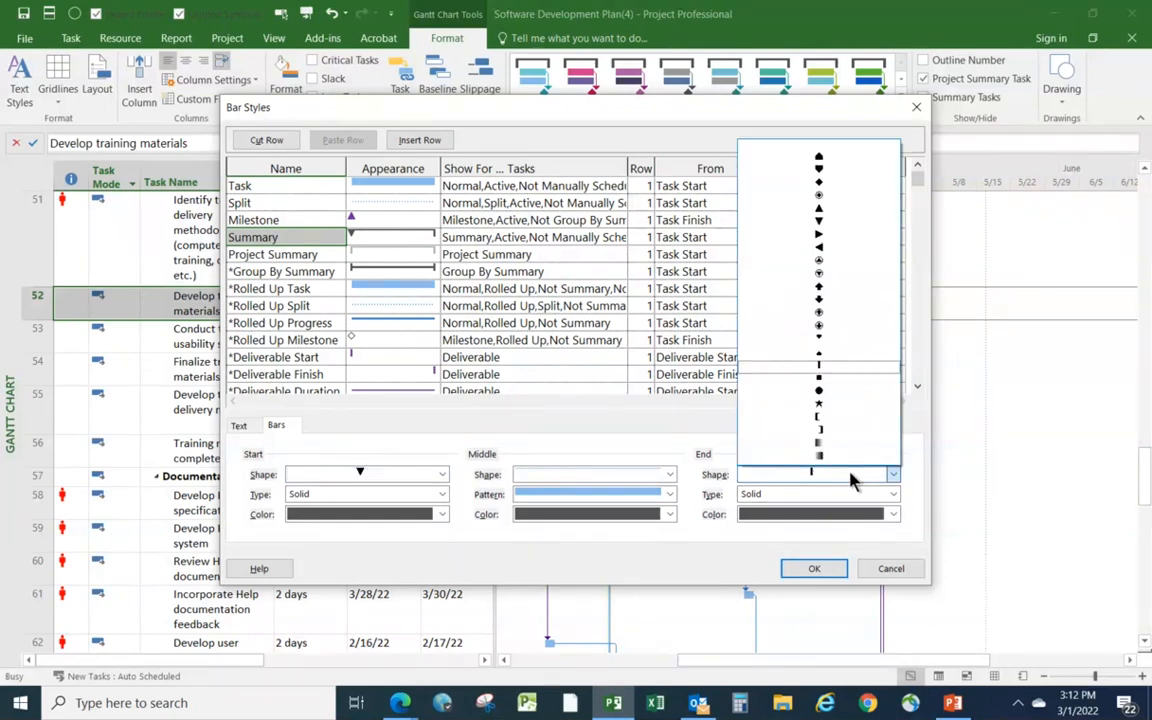
left_click(822, 221)
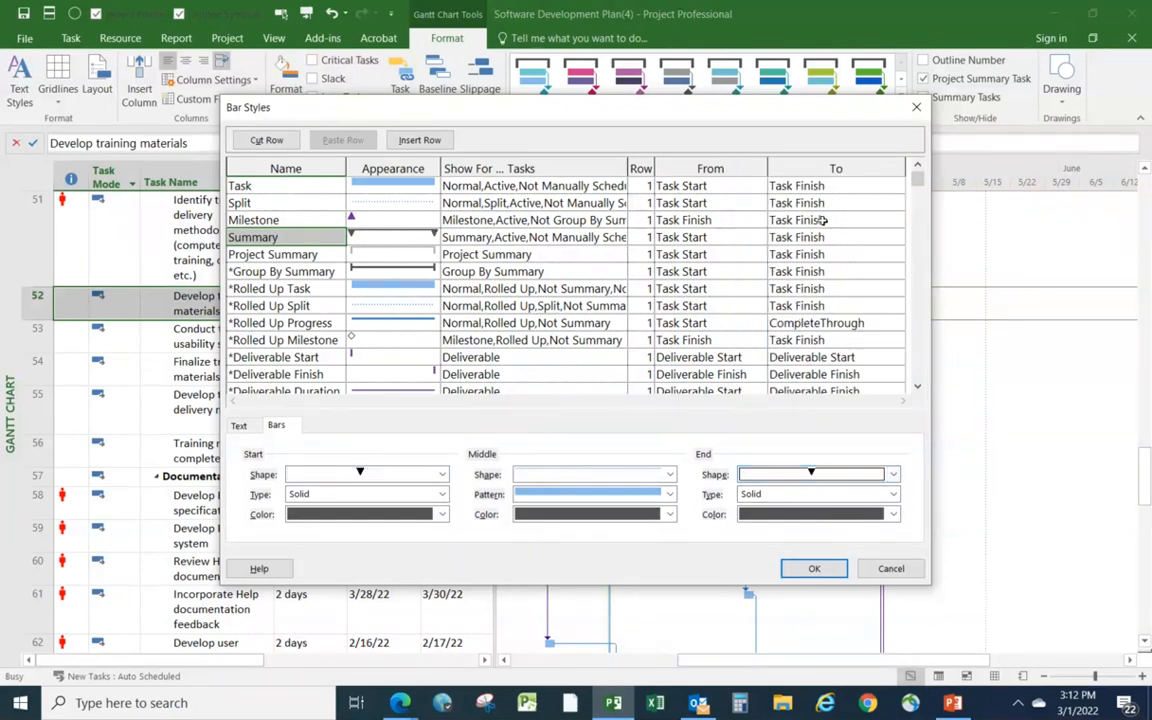
left_click(813, 569)
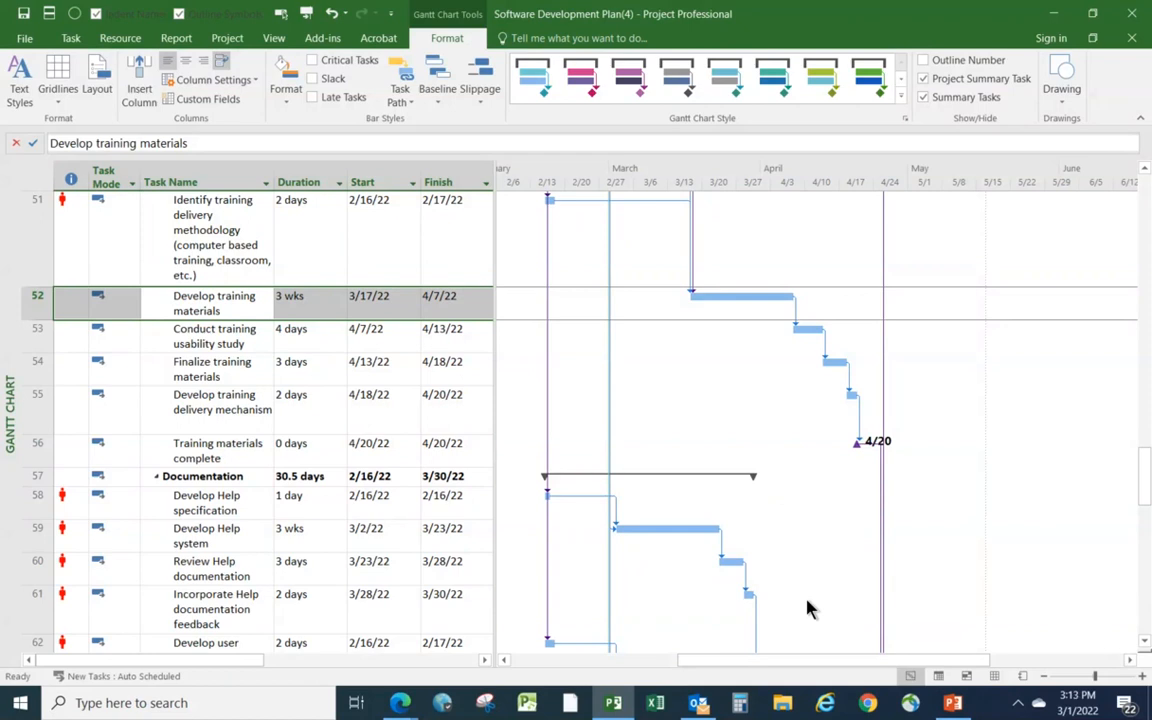
left_click(331, 14)
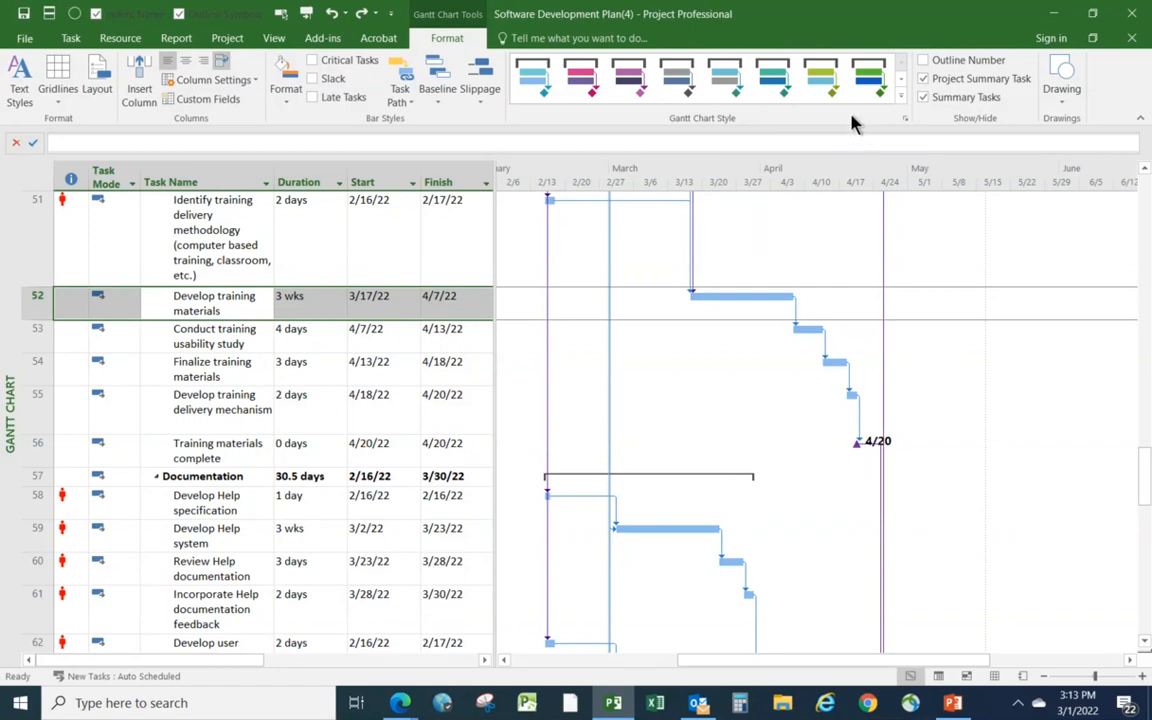
Apply the orange Gantt chart style, review the bars down to the Deployment phase, and undo the style change.
left_click(902, 82)
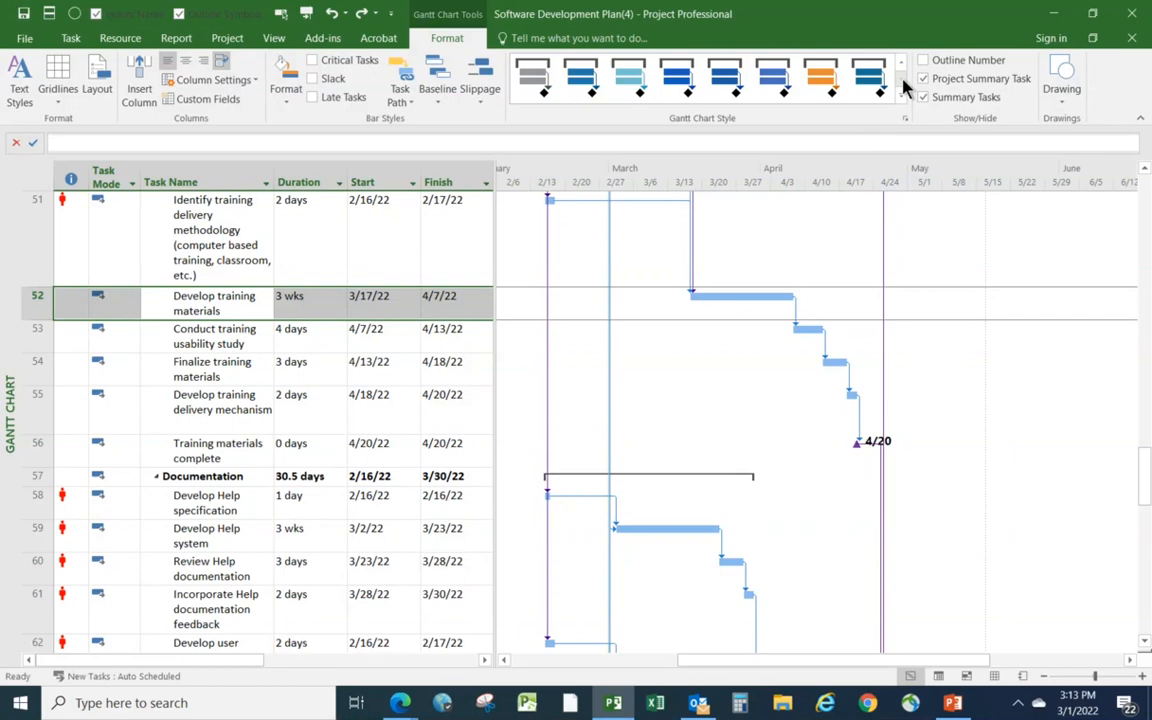
left_click(824, 82)
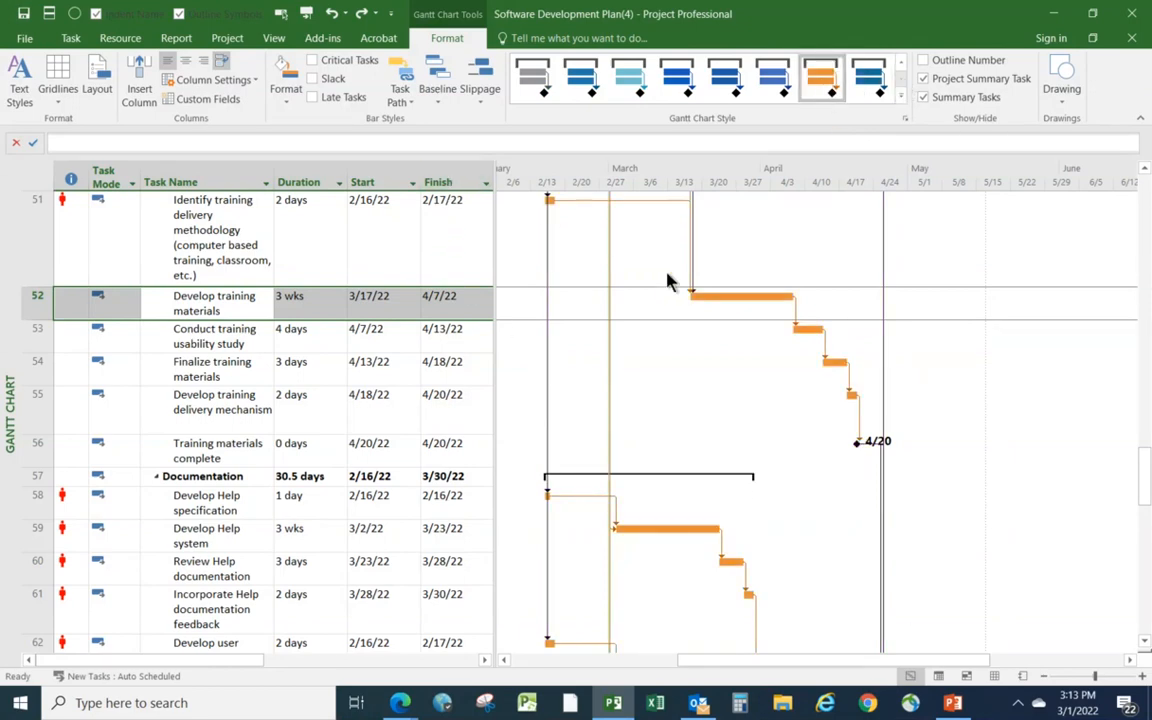
scroll(938, 514, "down", 2)
scroll(914, 587, "down", 3)
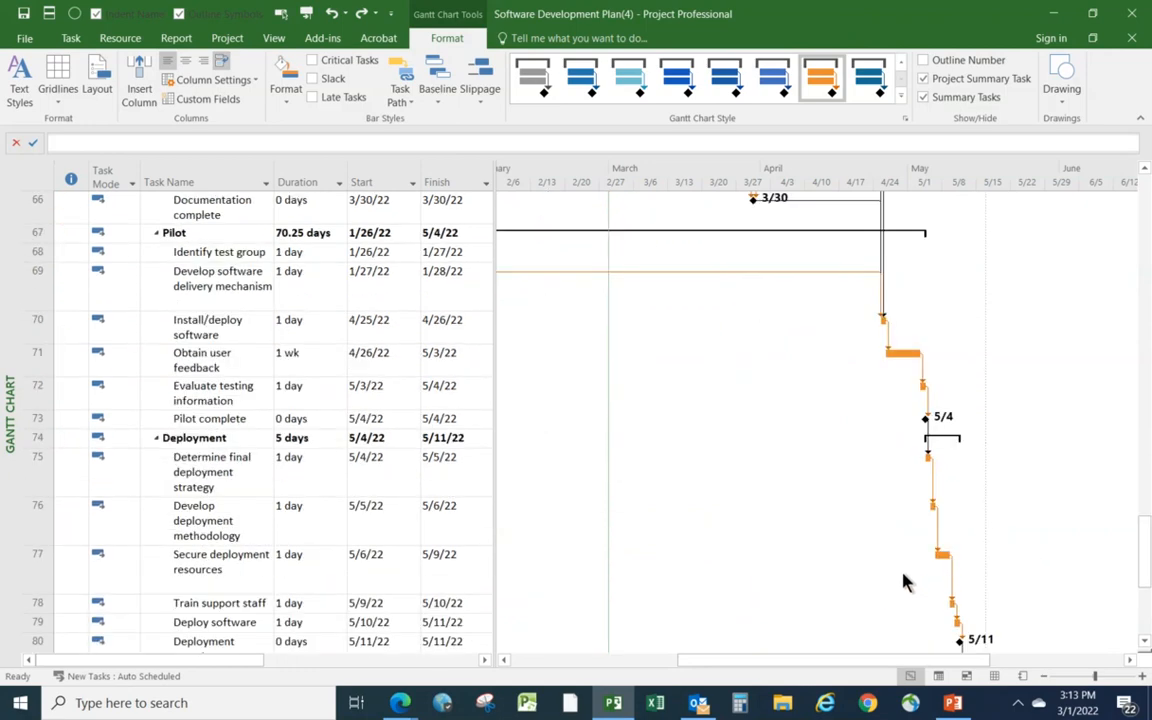
scroll(903, 575, "up", 5)
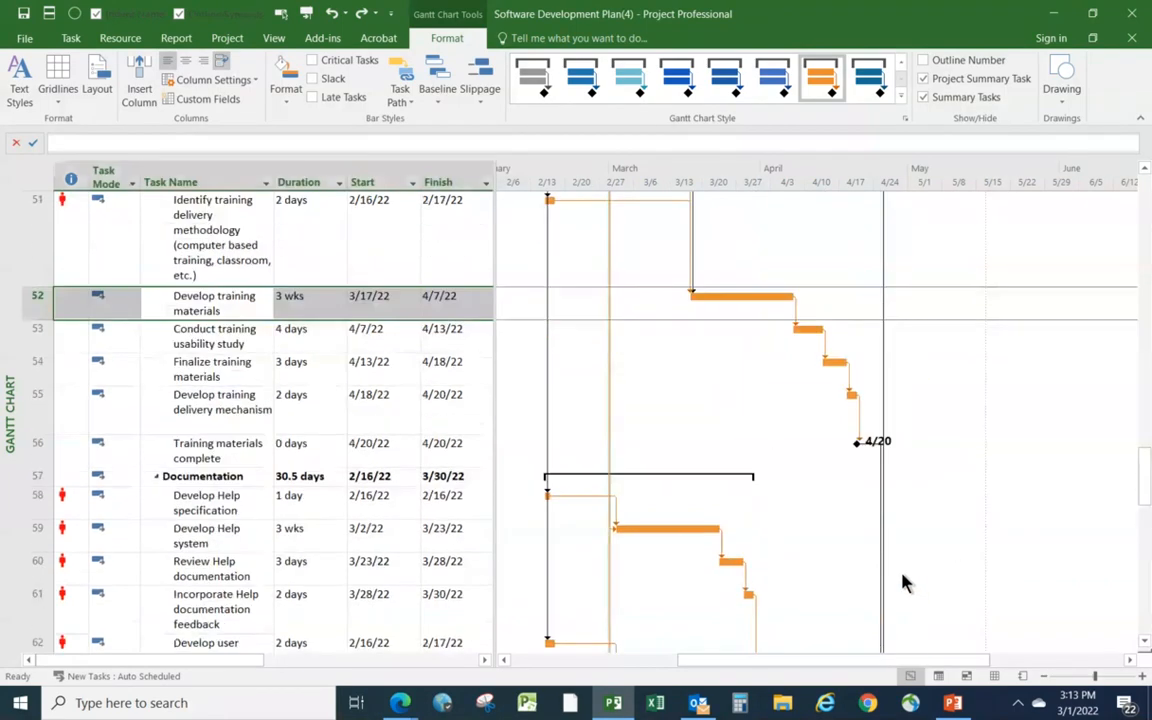
left_click(332, 15)
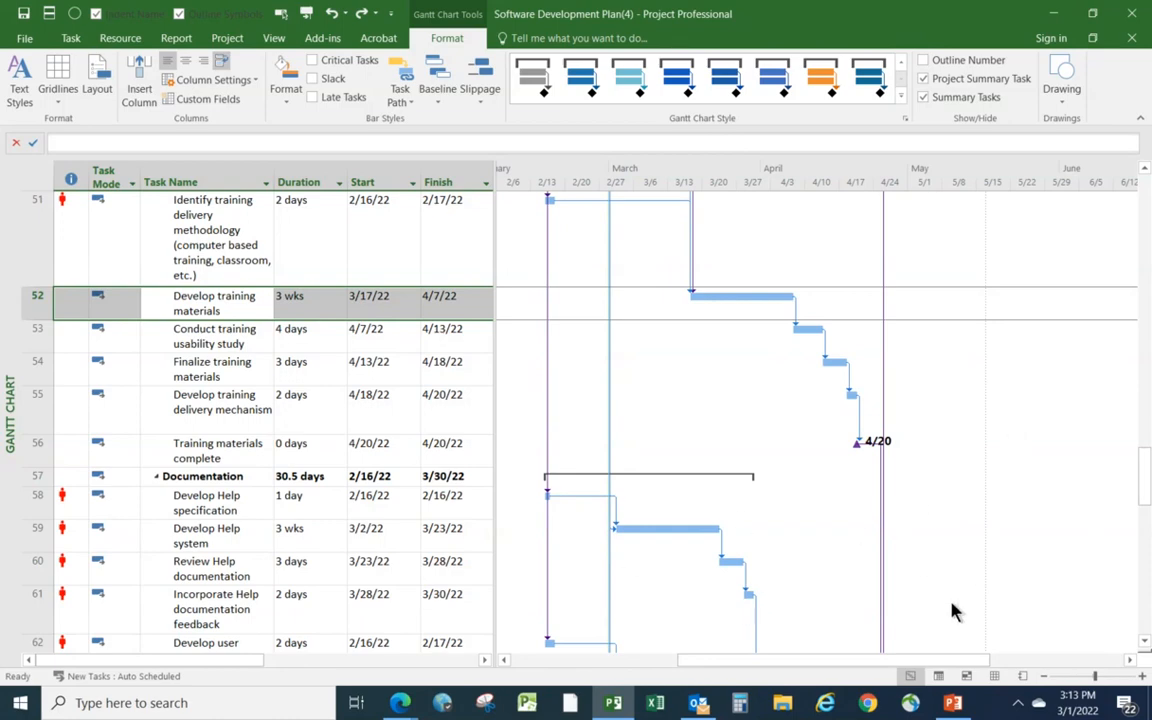
Mark the Develop training materials task in the Training phase as 50% complete.
scroll(884, 578, "up", 2)
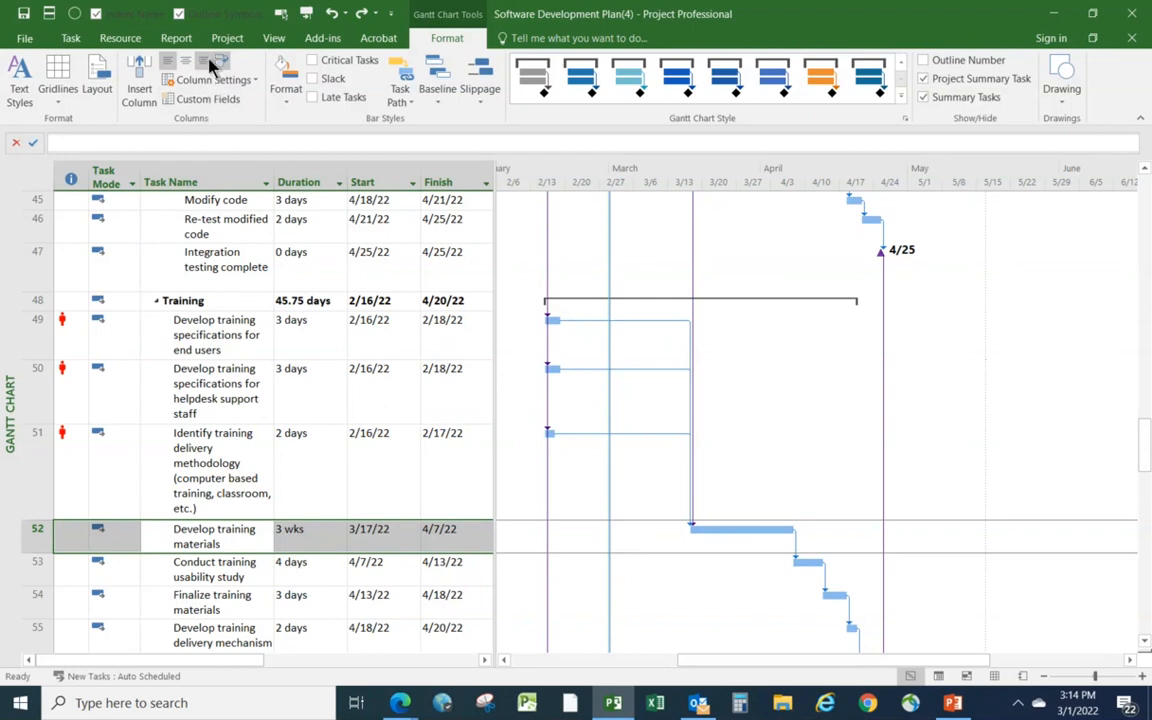
left_click(70, 42)
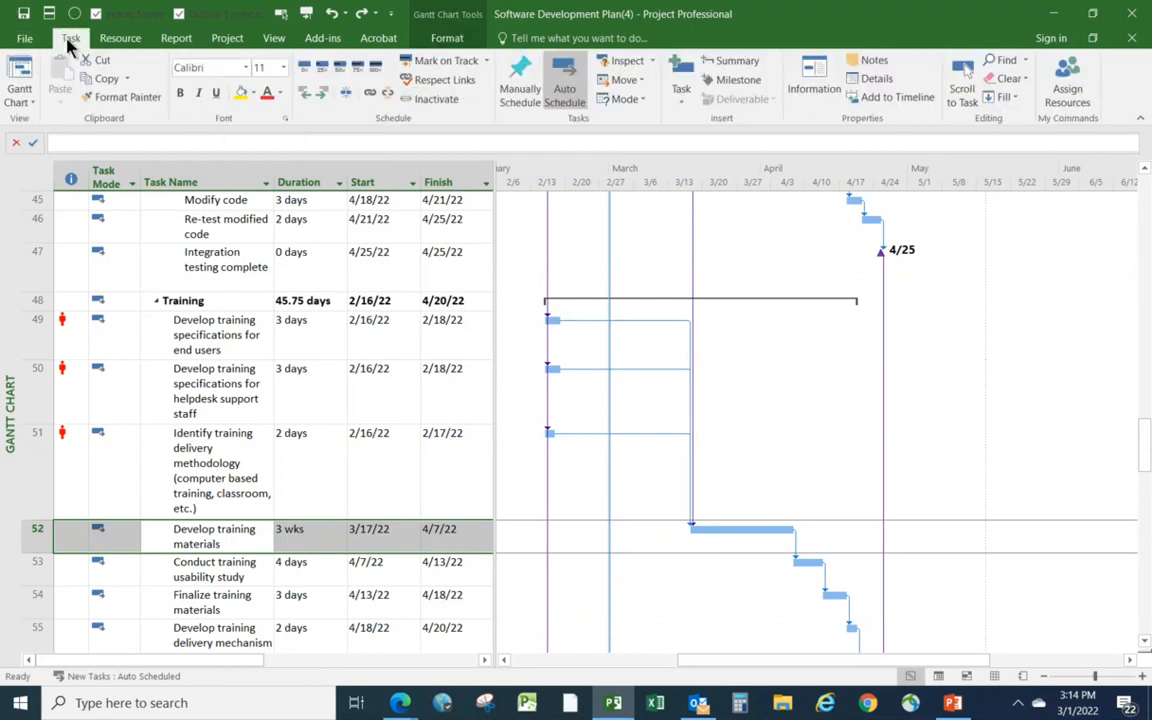
left_click(338, 74)
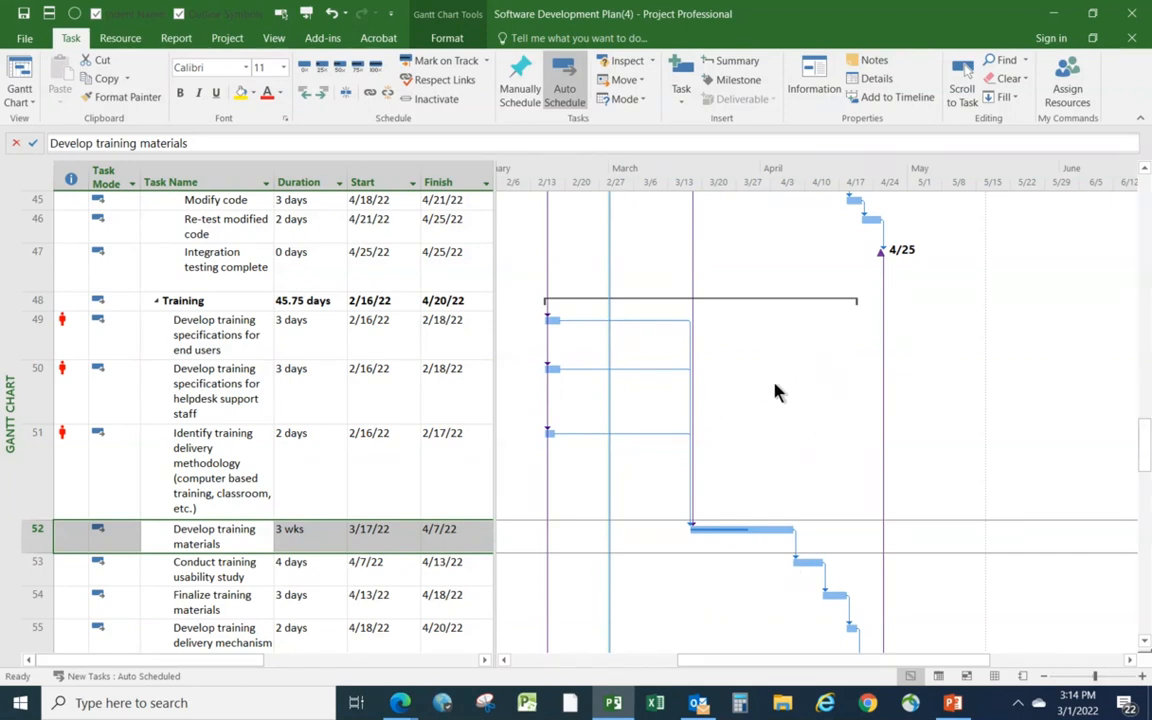
In the Gantt chart's bar styles, give the Progress bar a full-height middle shape and a green colour, and apply the change.
right_click(806, 425)
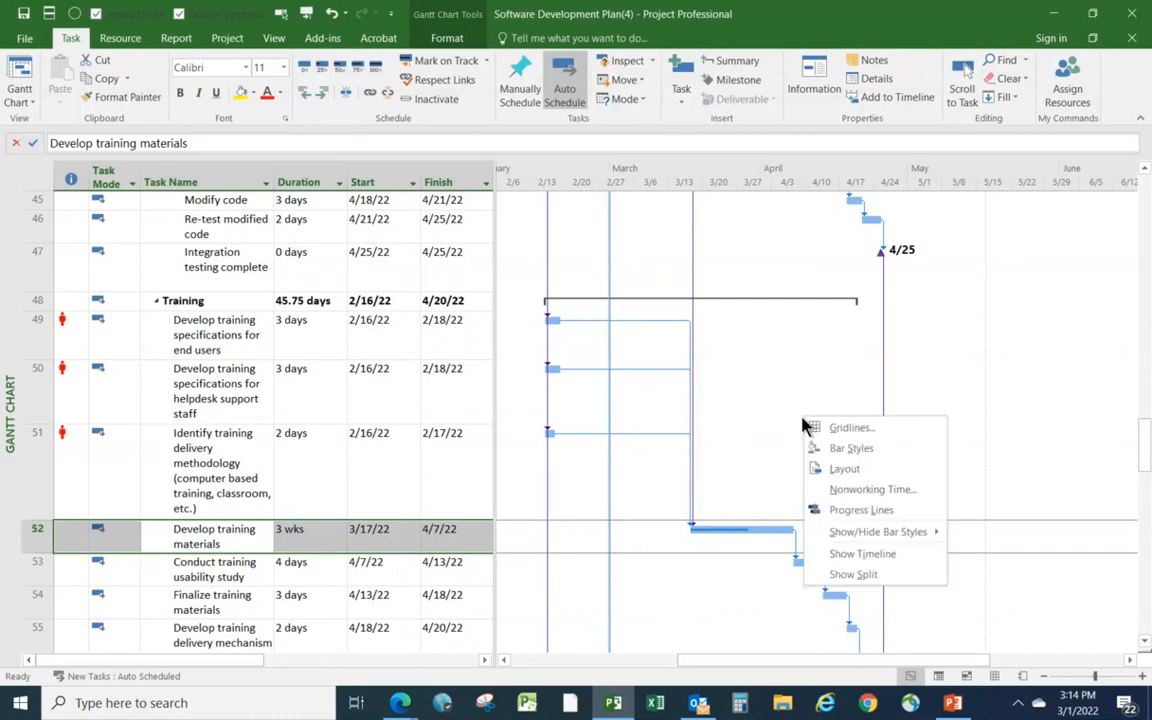
left_click(858, 448)
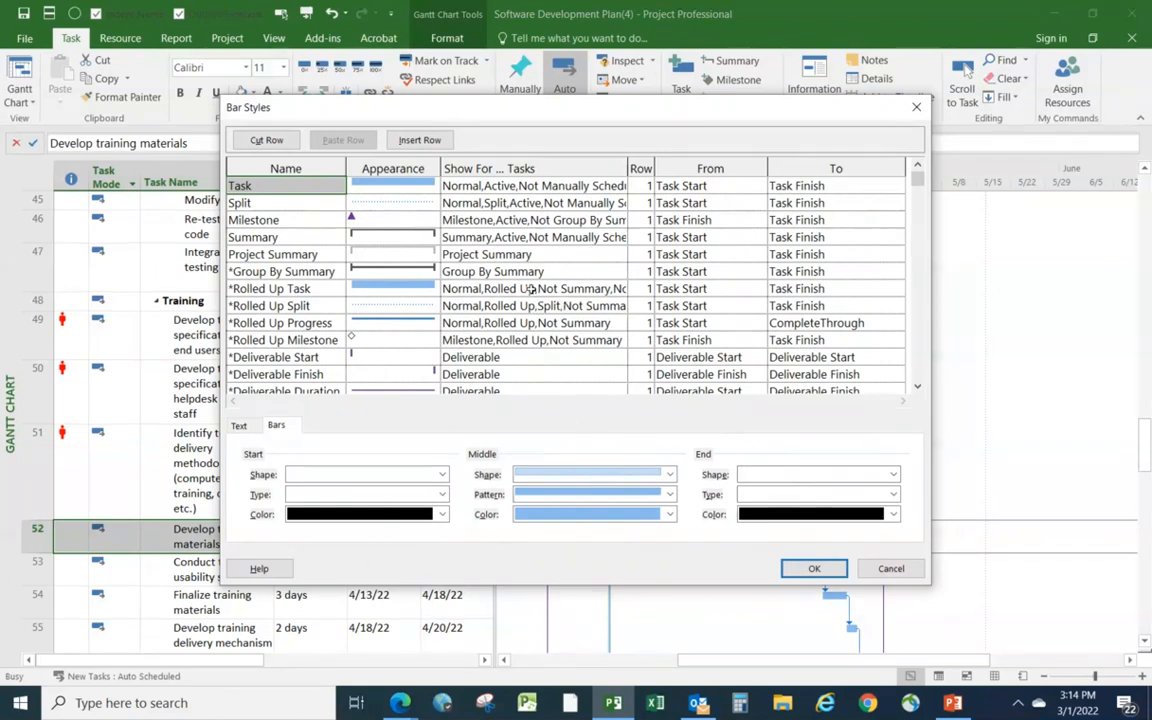
left_click(915, 386)
left_click_drag(915, 386, 914, 390)
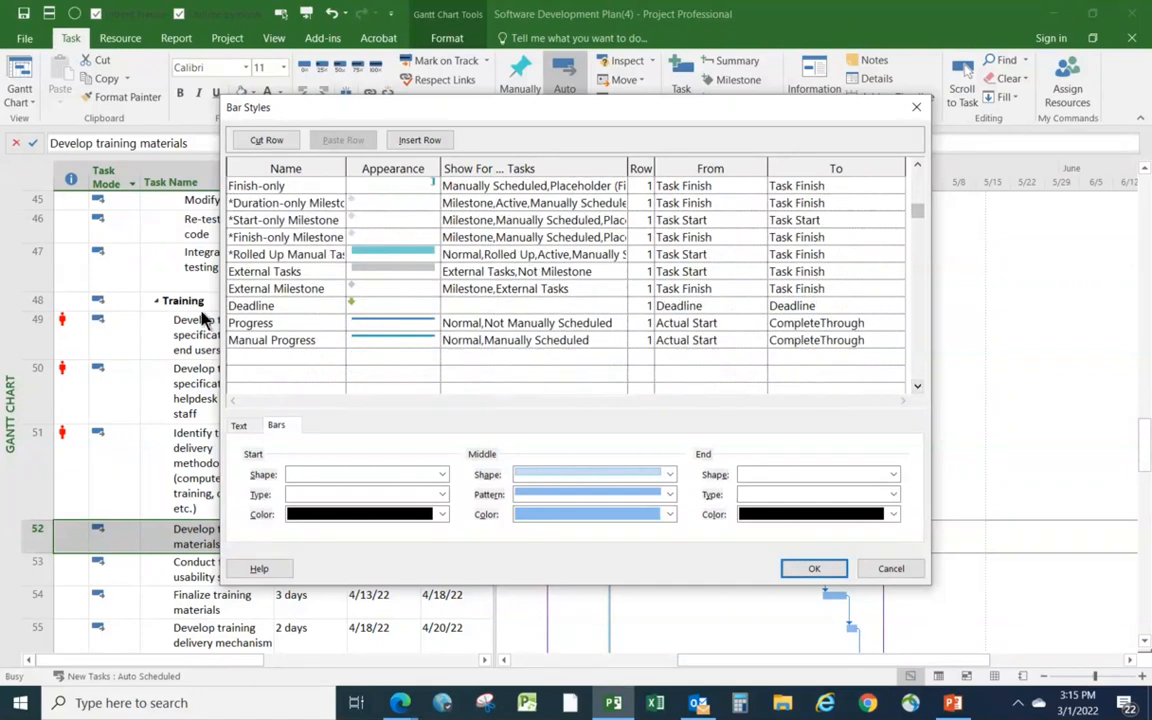
left_click(285, 323)
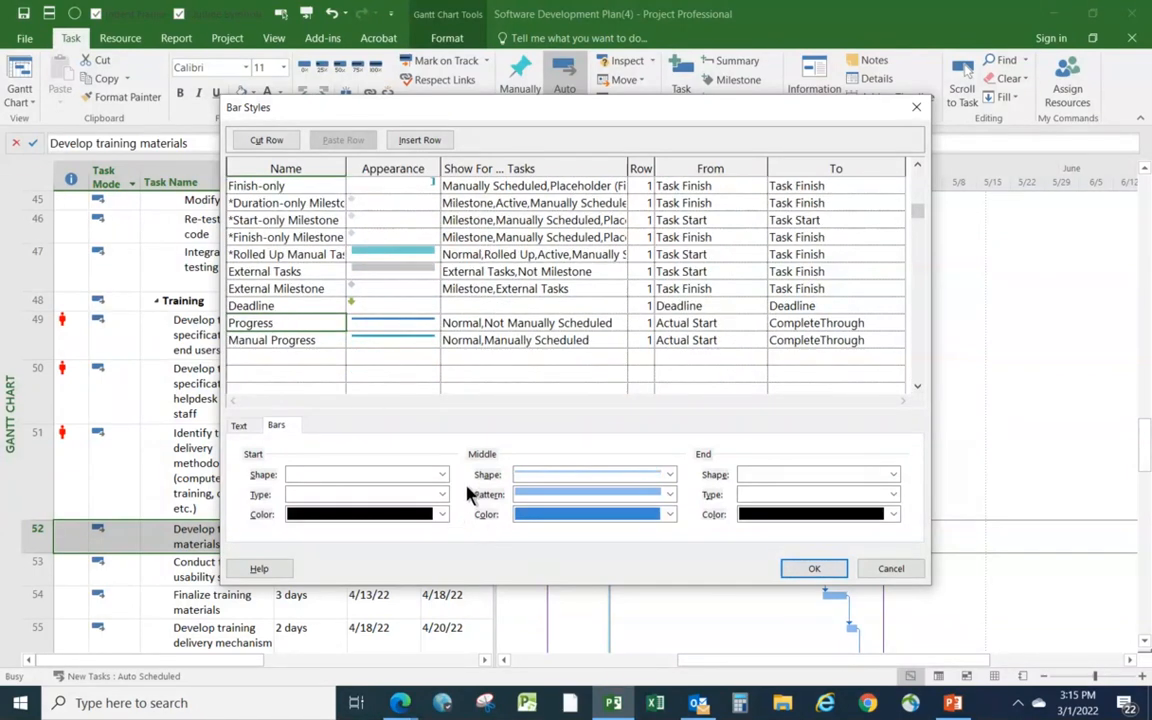
left_click(671, 476)
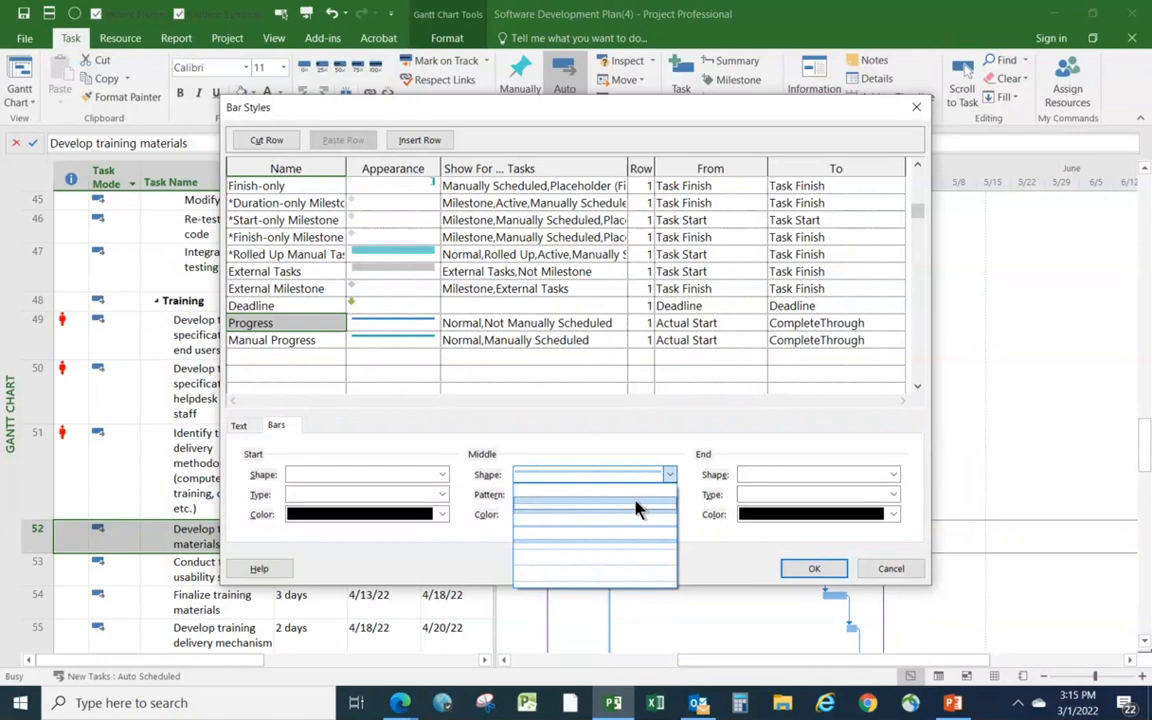
left_click(638, 508)
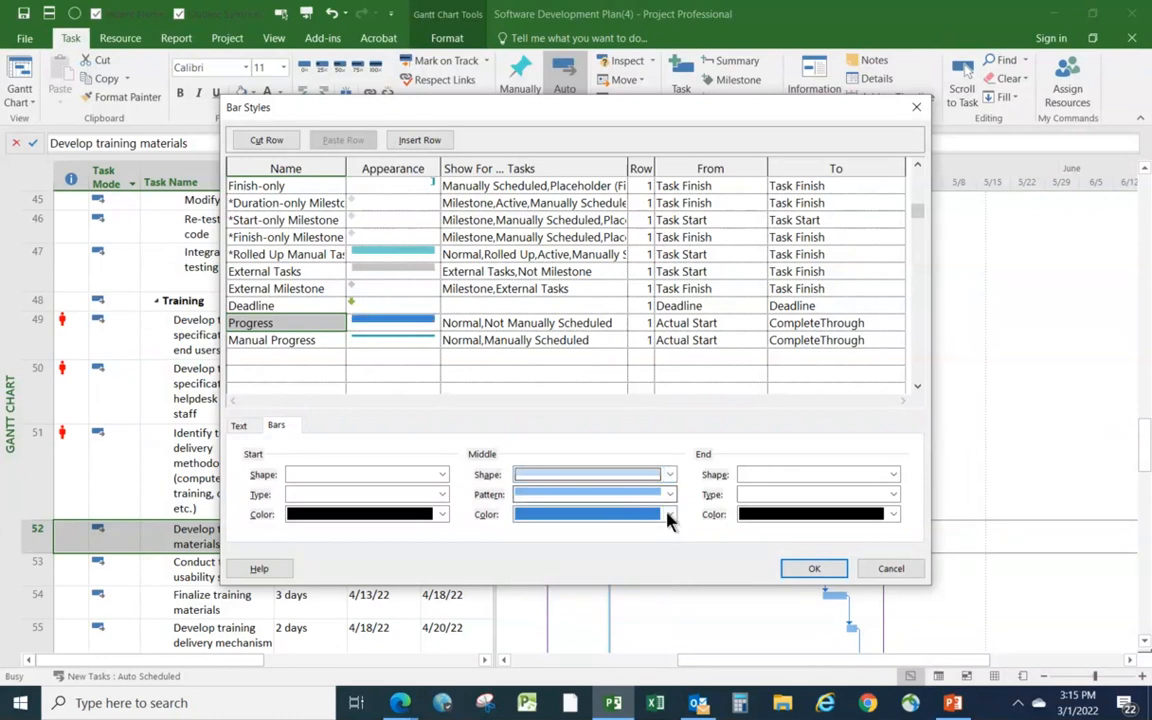
left_click(670, 515)
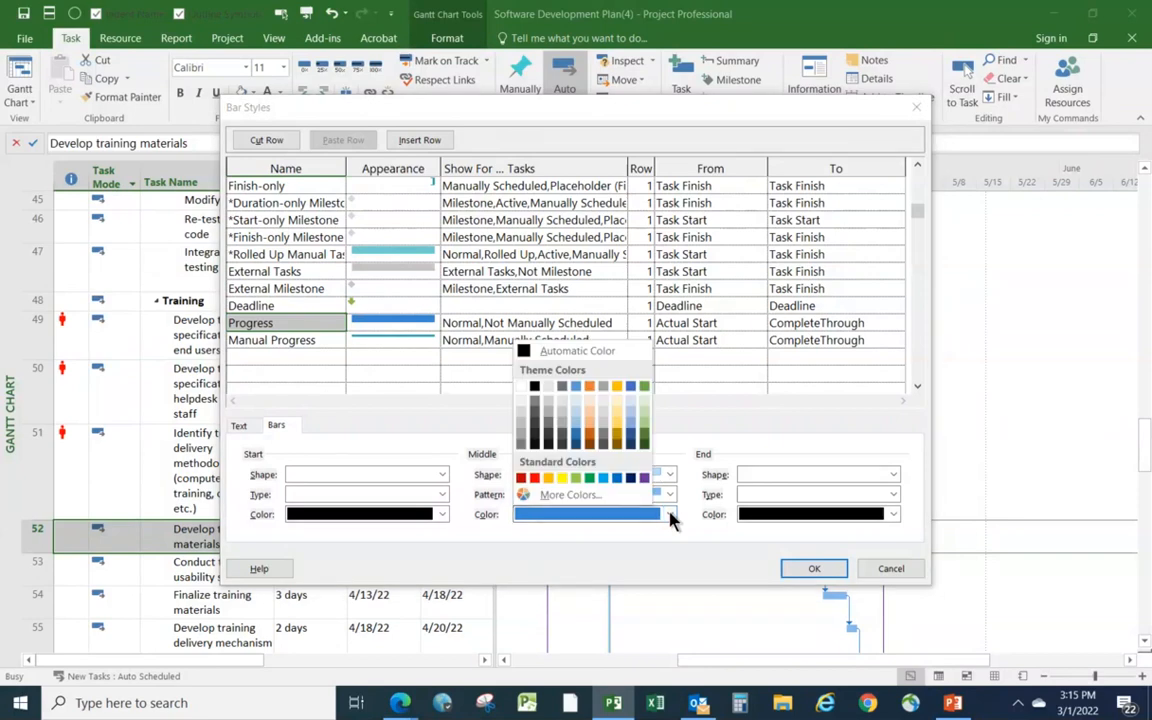
left_click(645, 389)
left_click(808, 570)
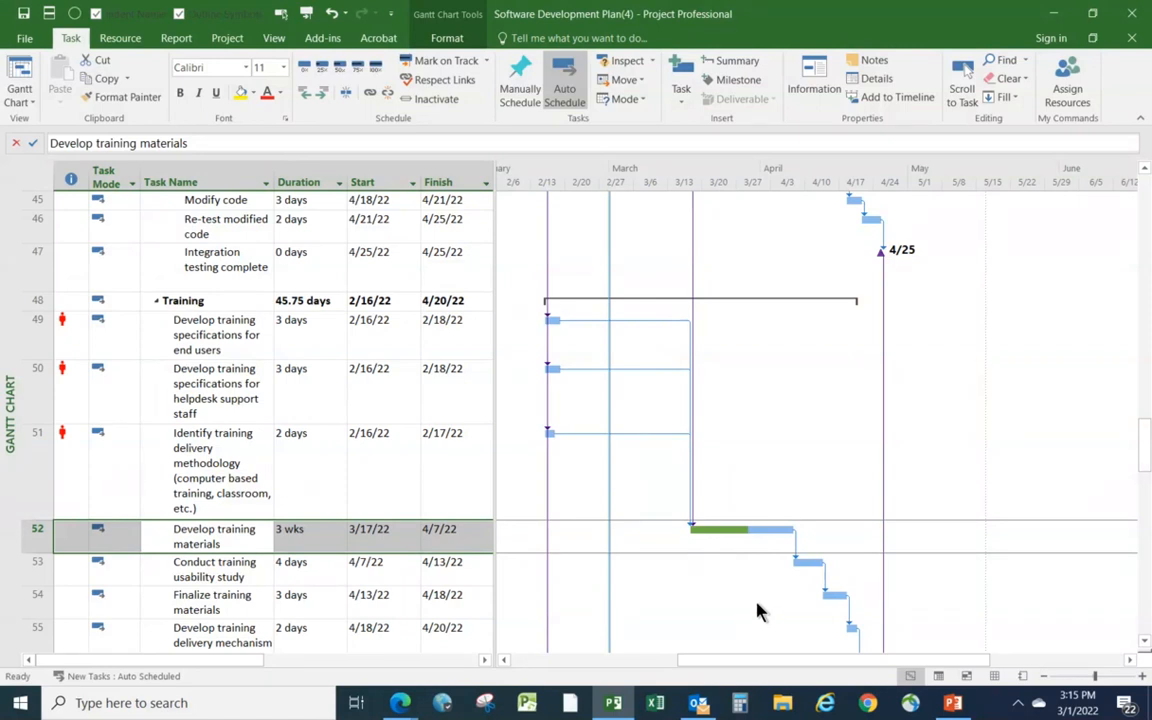
Mark the Develop training materials task as 75% complete and undo the recent progress and bar style changes.
left_click(357, 66)
left_click(331, 15)
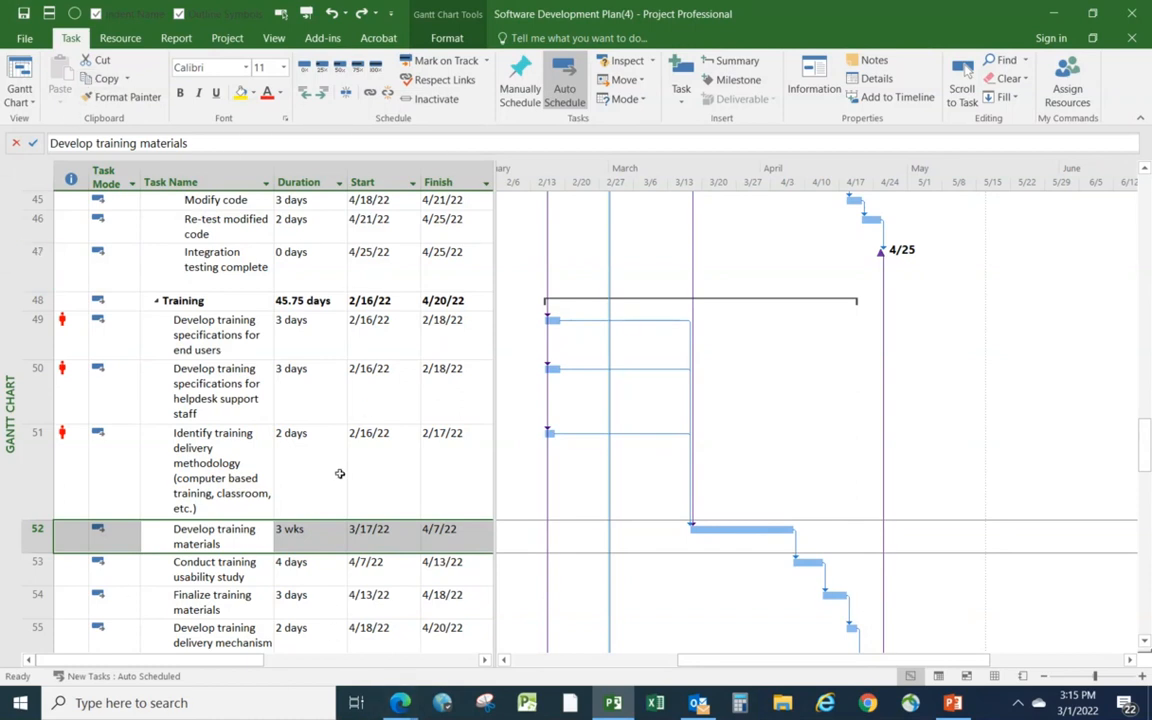
Highlight the Develop training specifications for end users task name with a yellow background and make its text bold.
left_click(197, 334)
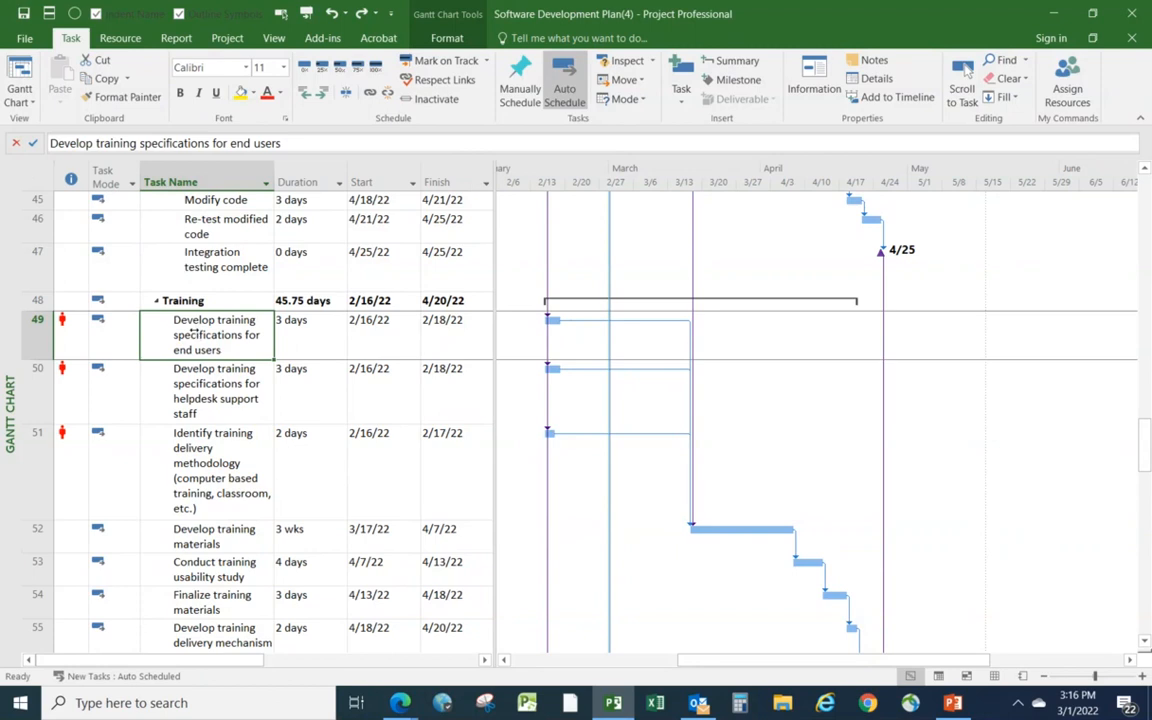
right_click(196, 334)
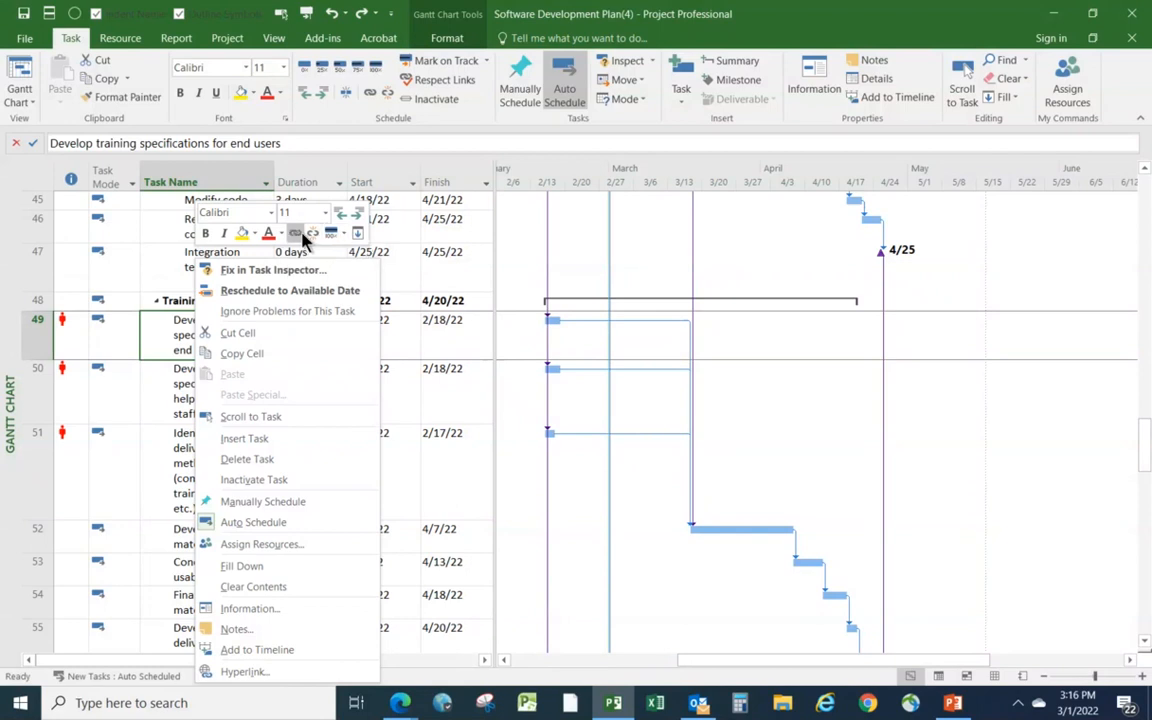
left_click(240, 235)
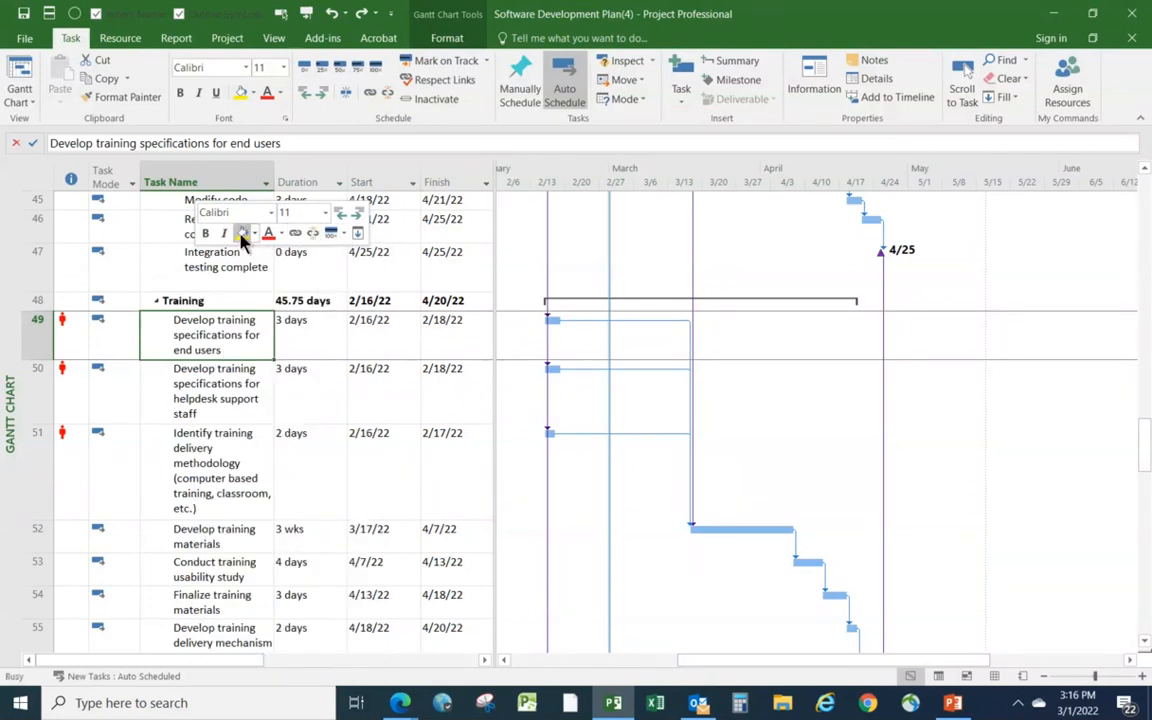
left_click(314, 546)
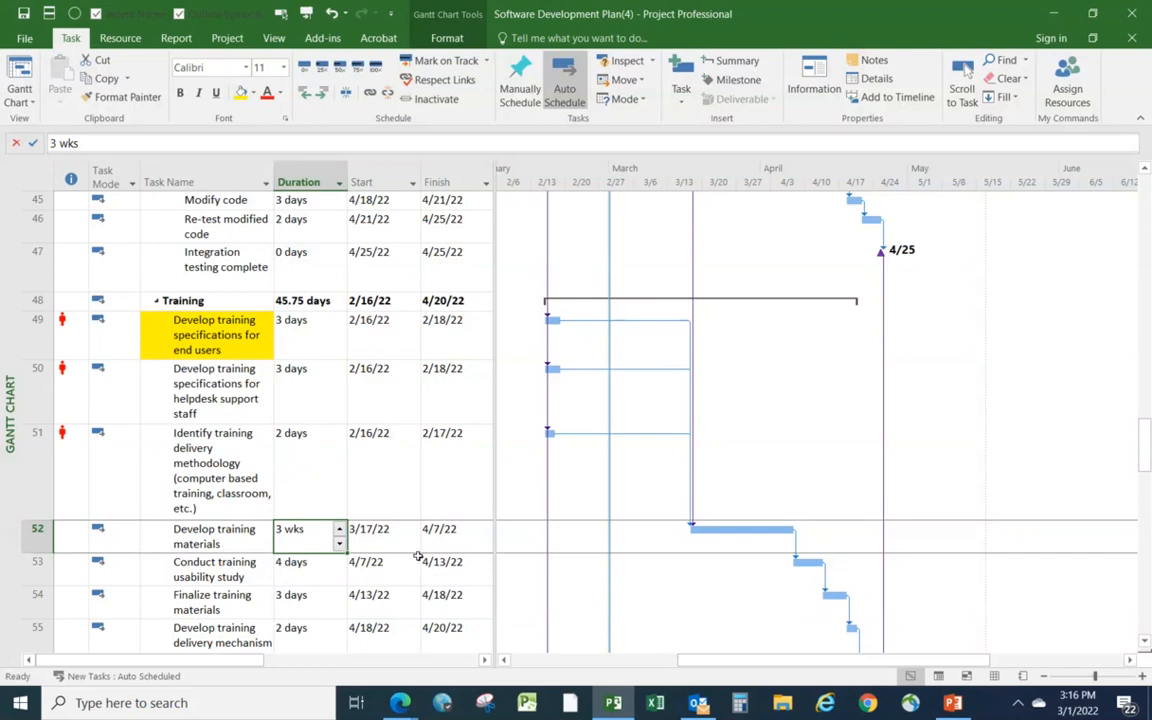
right_click(207, 334)
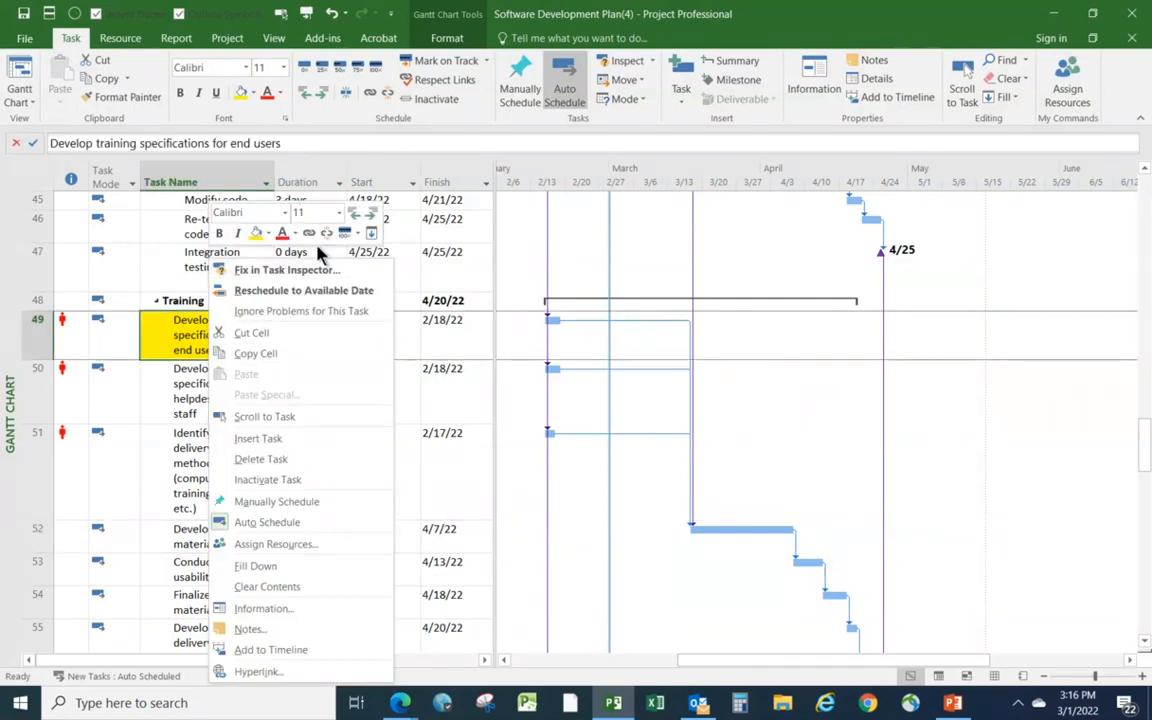
left_click(219, 233)
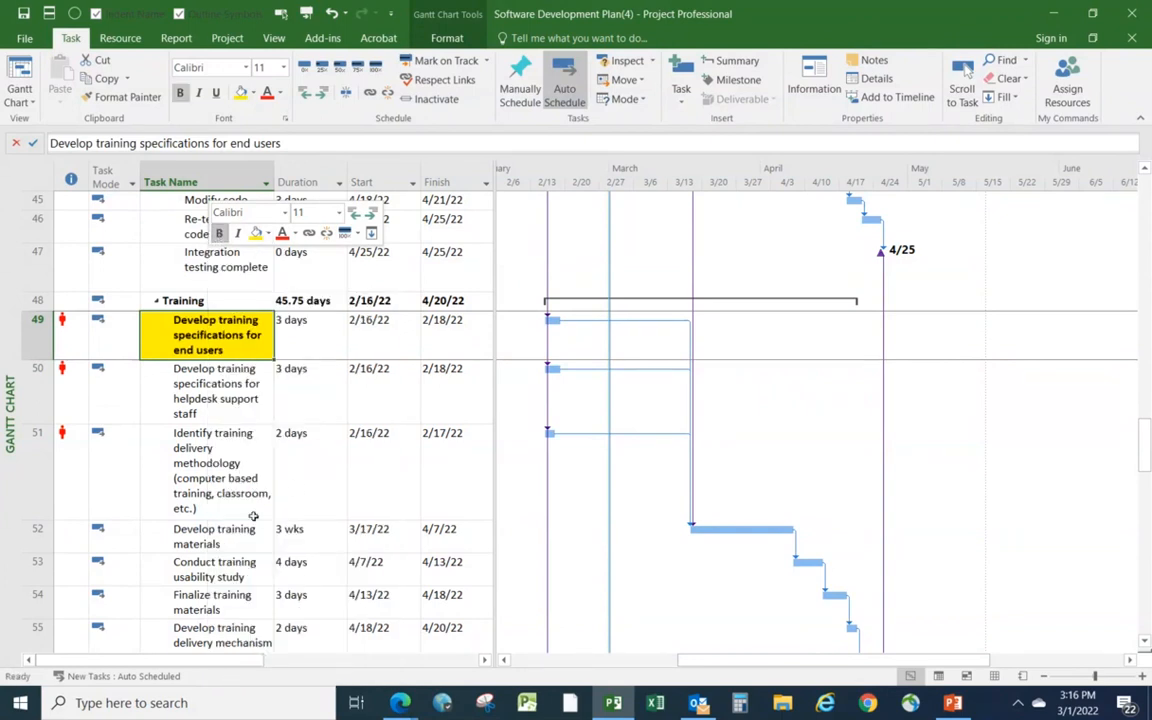
left_click(308, 432)
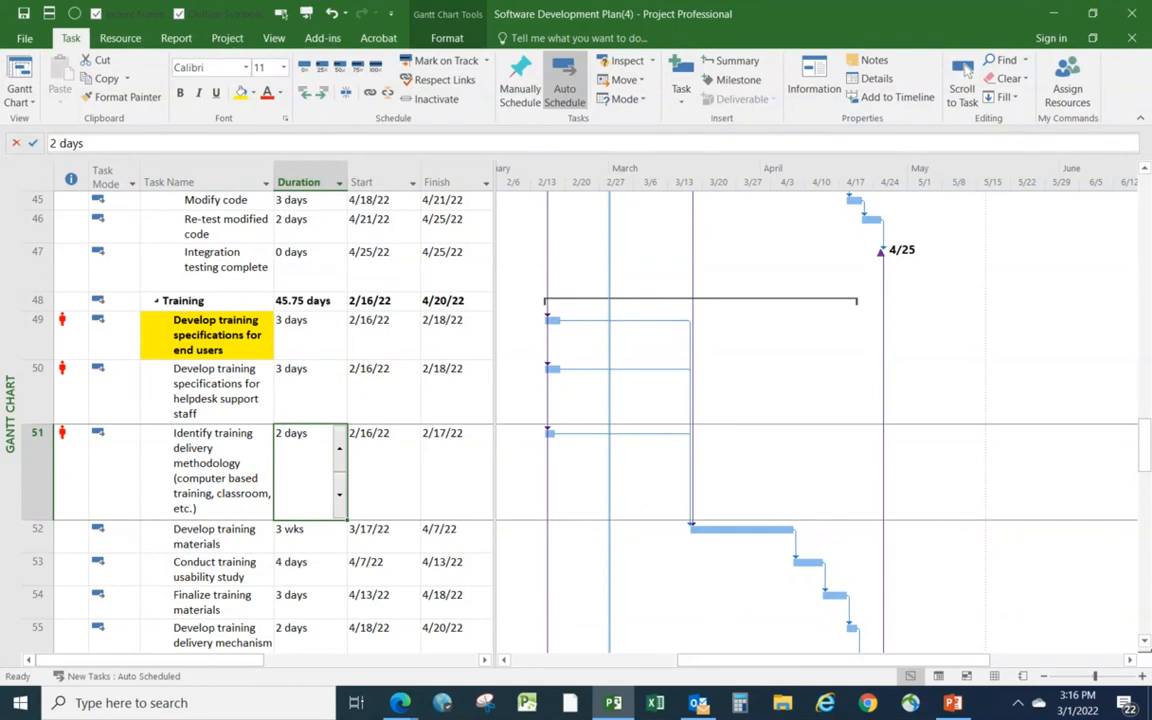
Set the text style of Milestone Tasks to Bold Italic, size 12, and review the milestones down to the Pilot phase.
left_click(447, 40)
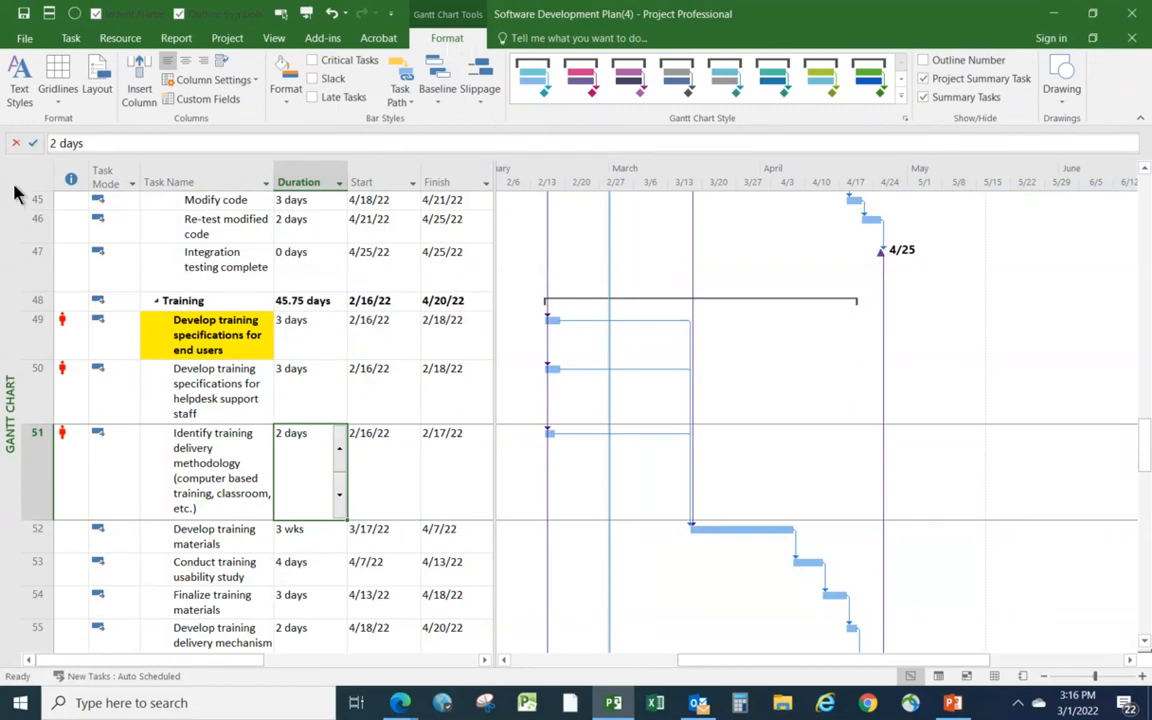
left_click(20, 88)
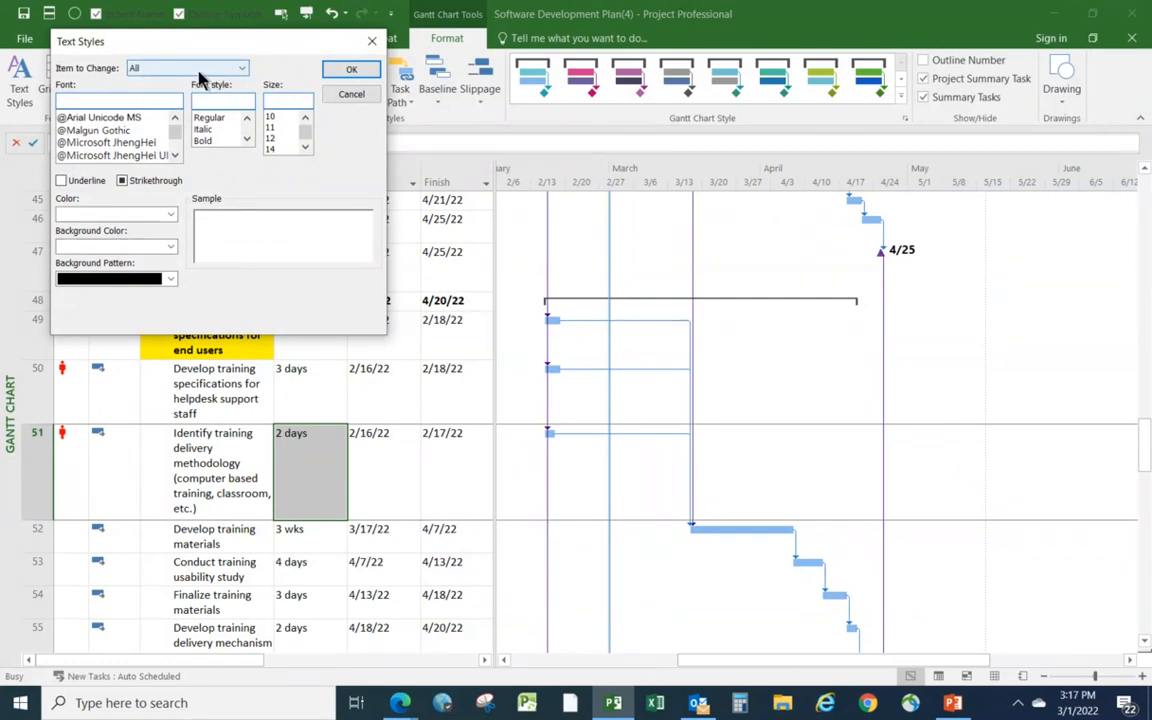
left_click(241, 70)
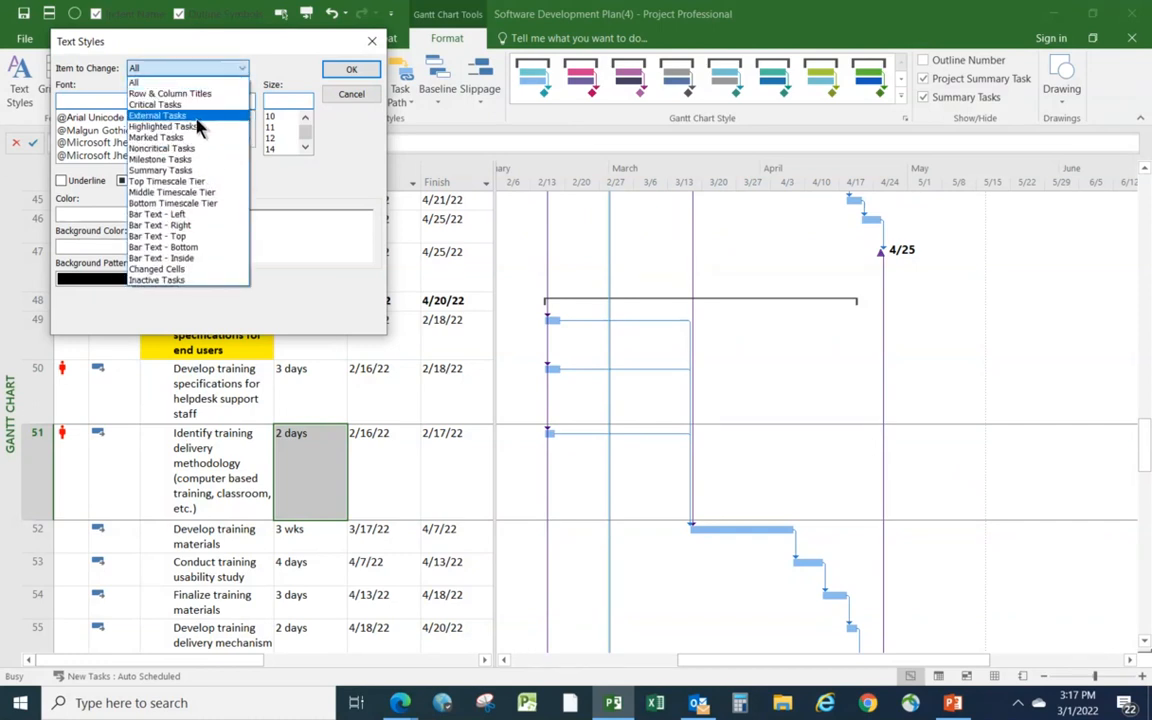
left_click(152, 160)
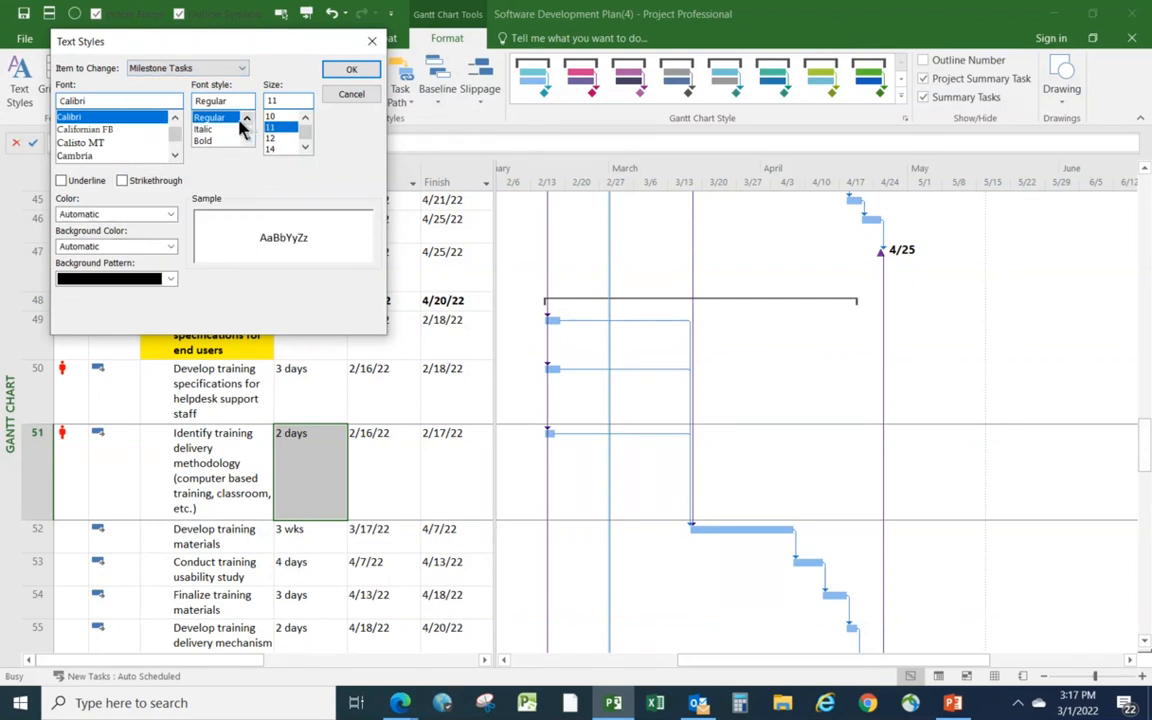
left_click(205, 141)
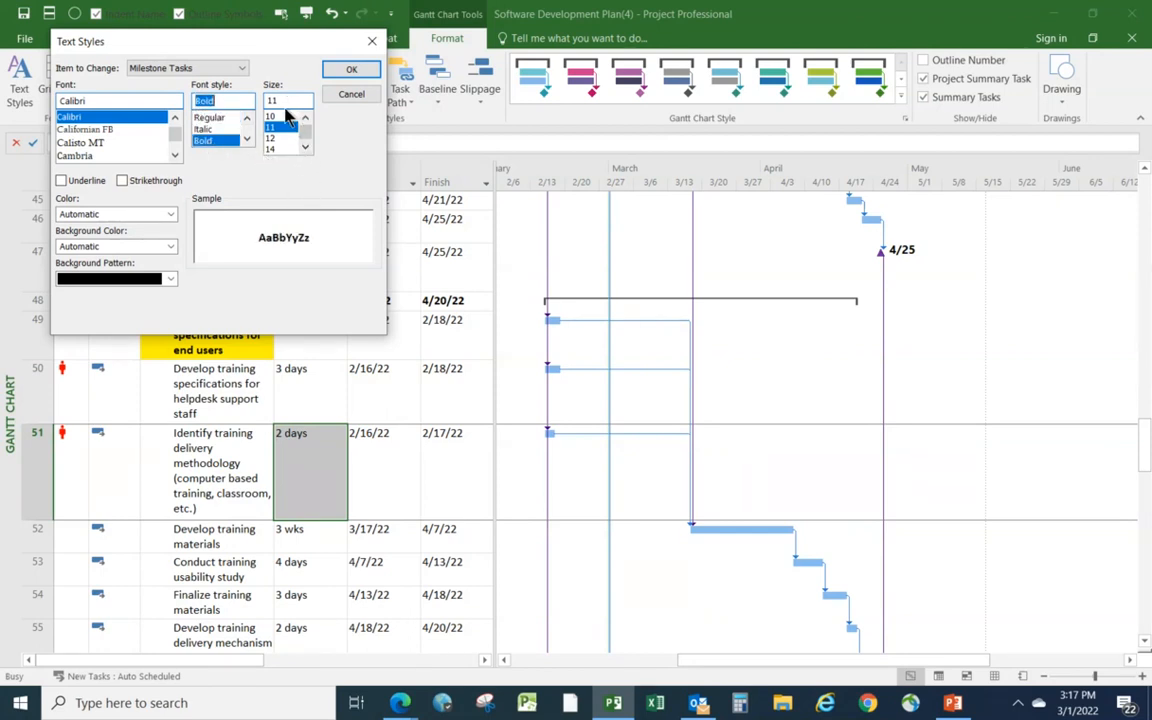
left_click(246, 140)
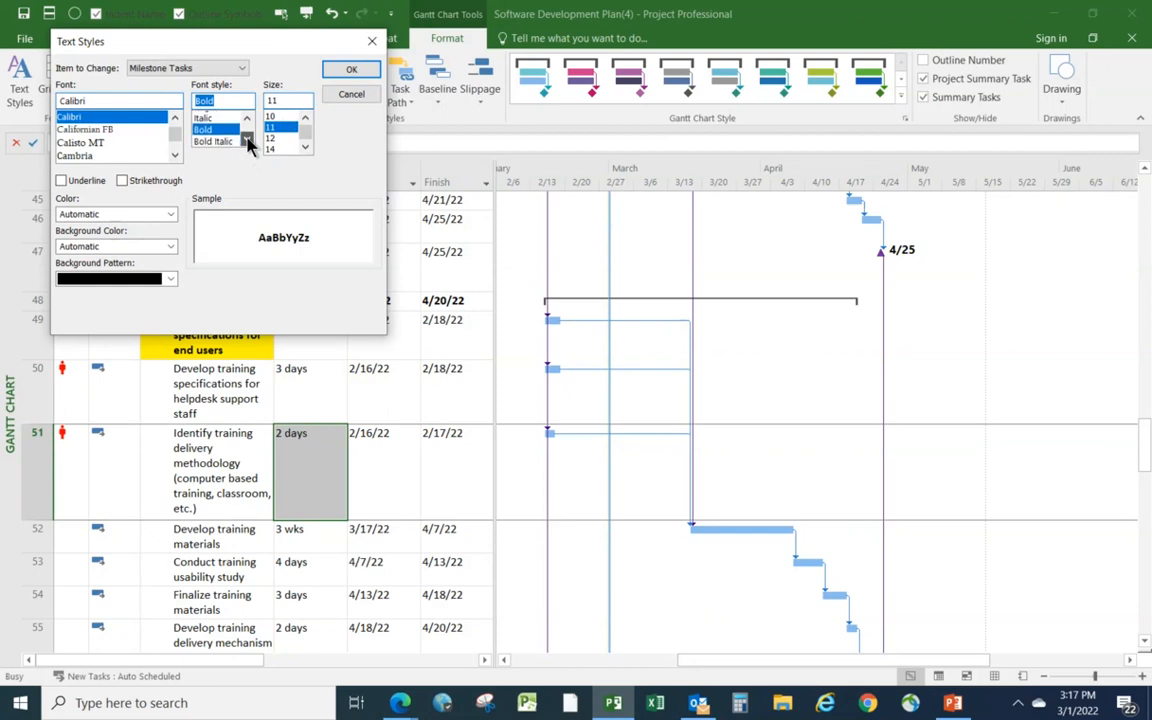
left_click(215, 141)
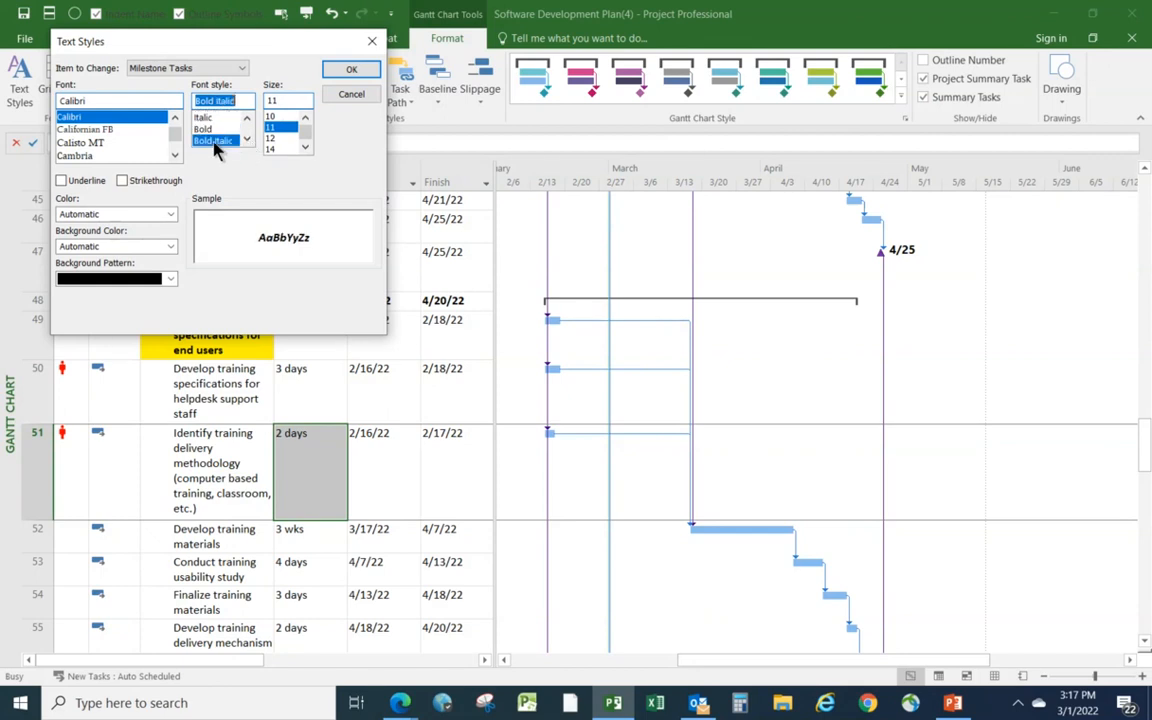
left_click(279, 139)
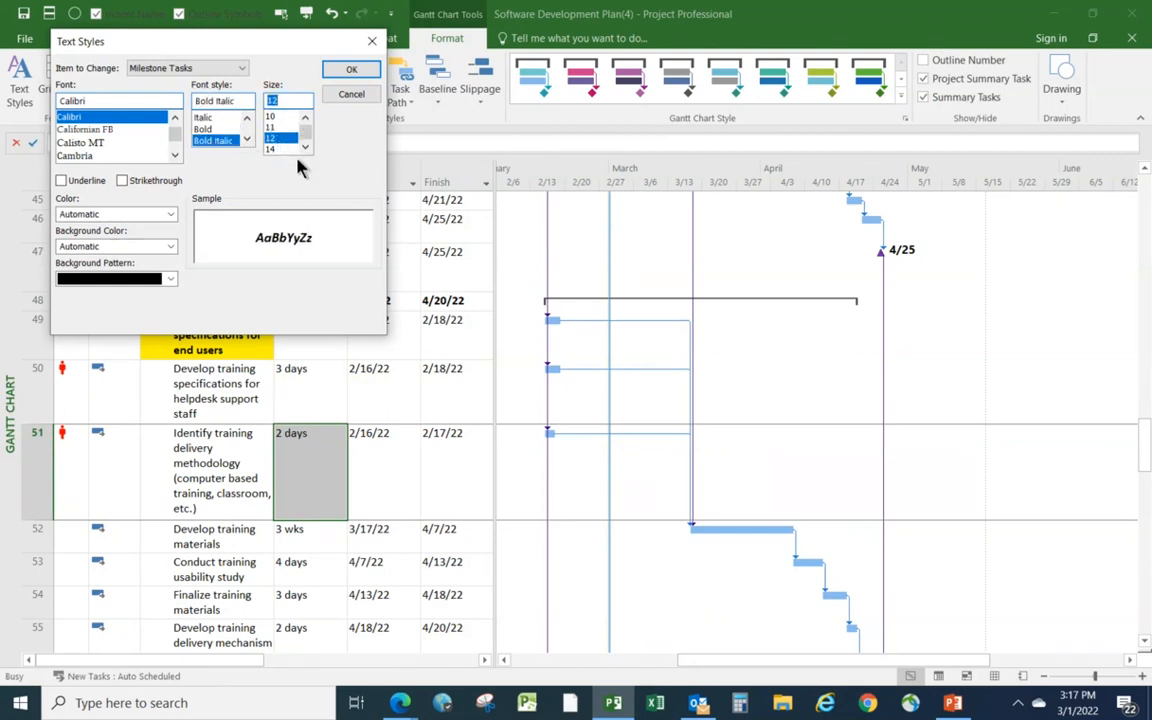
left_click(353, 71)
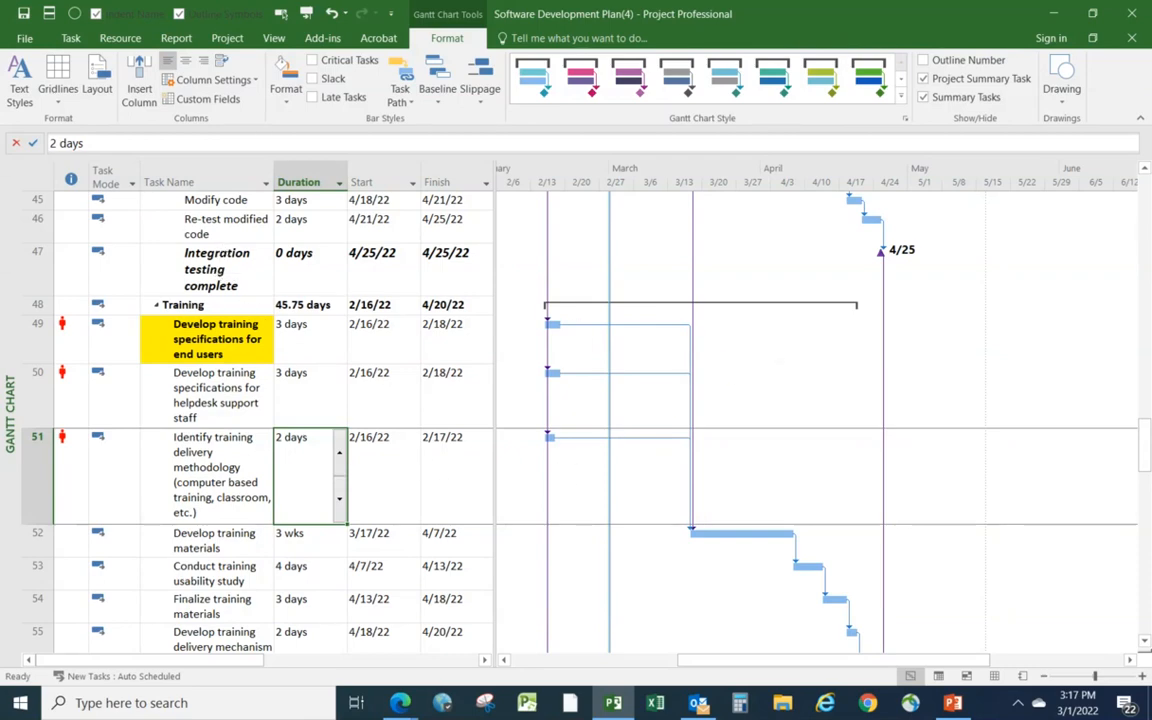
scroll(247, 442, "down", 5)
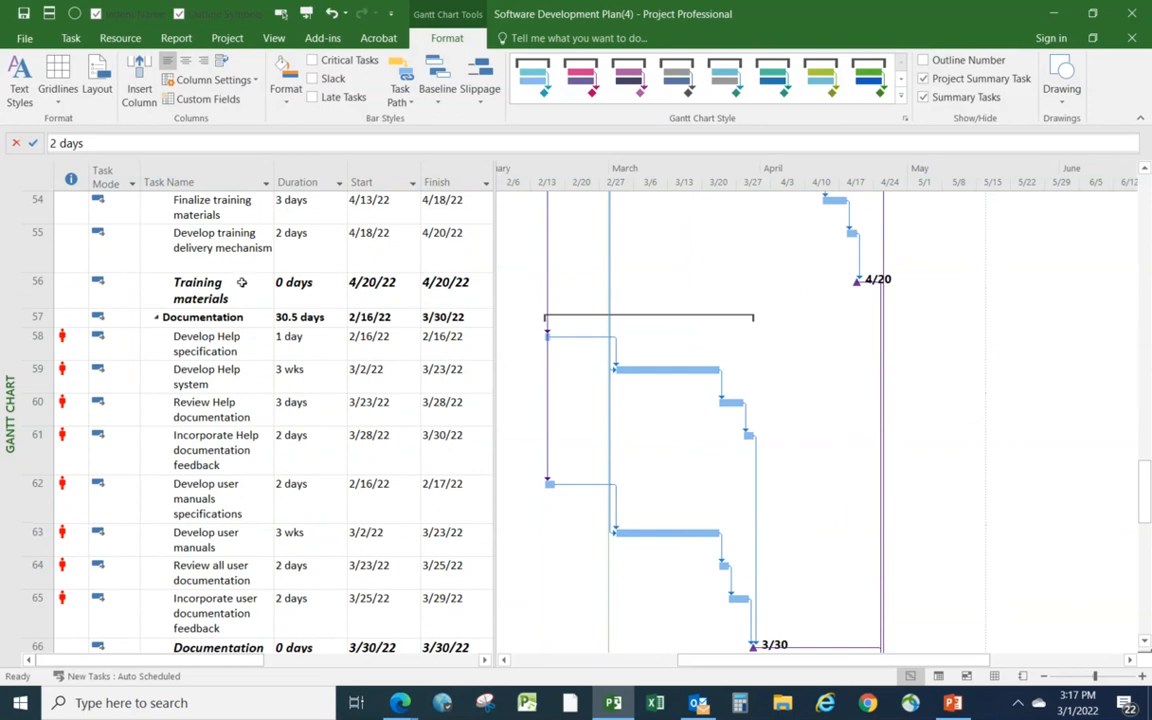
scroll(247, 442, "down", 1)
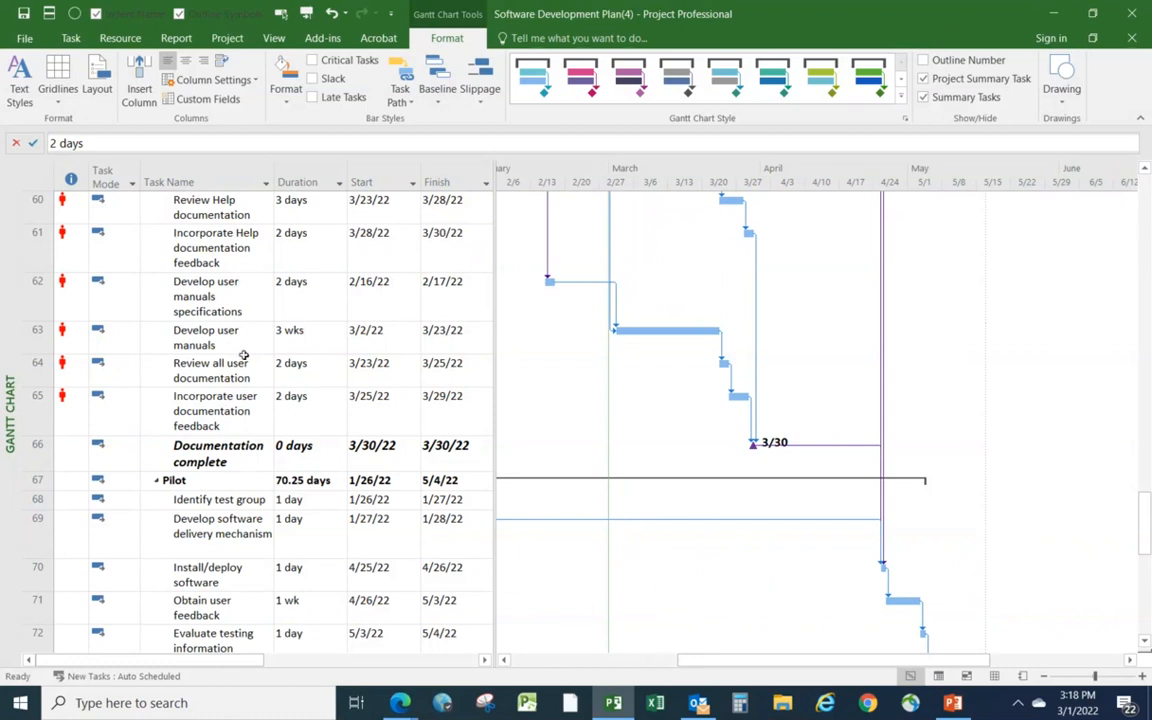
Undo the milestone text style and the bold and yellow formatting of the Develop training specifications for end users task.
left_click(333, 14)
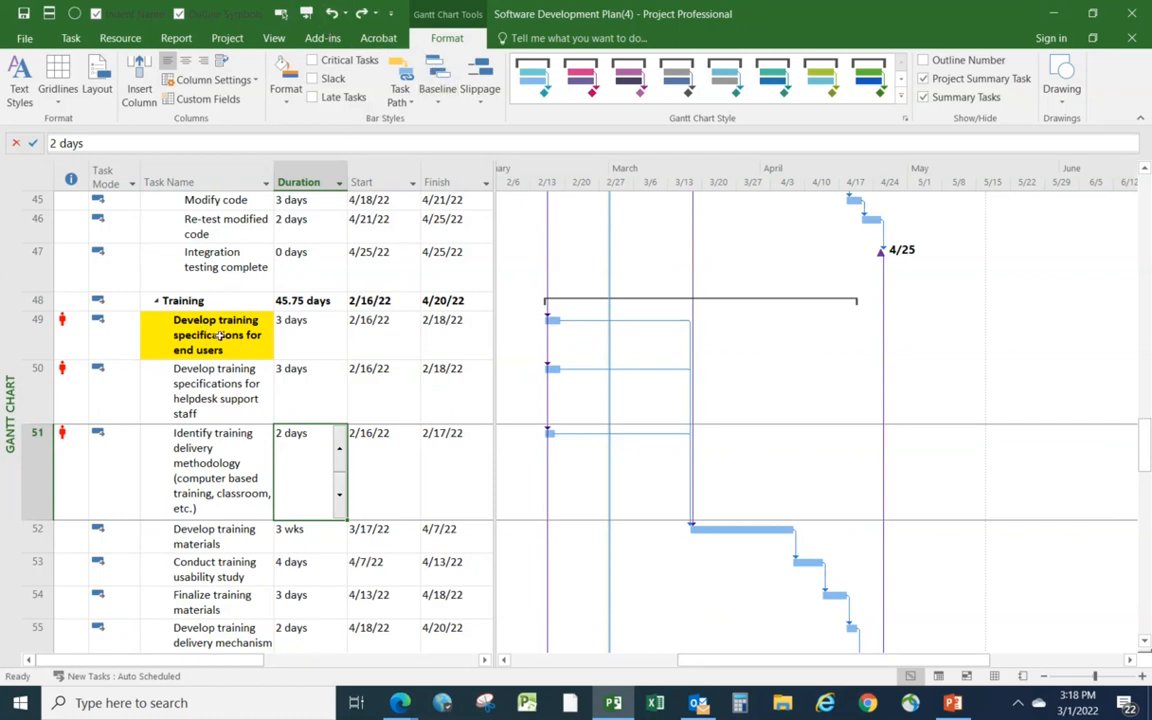
left_click(331, 13)
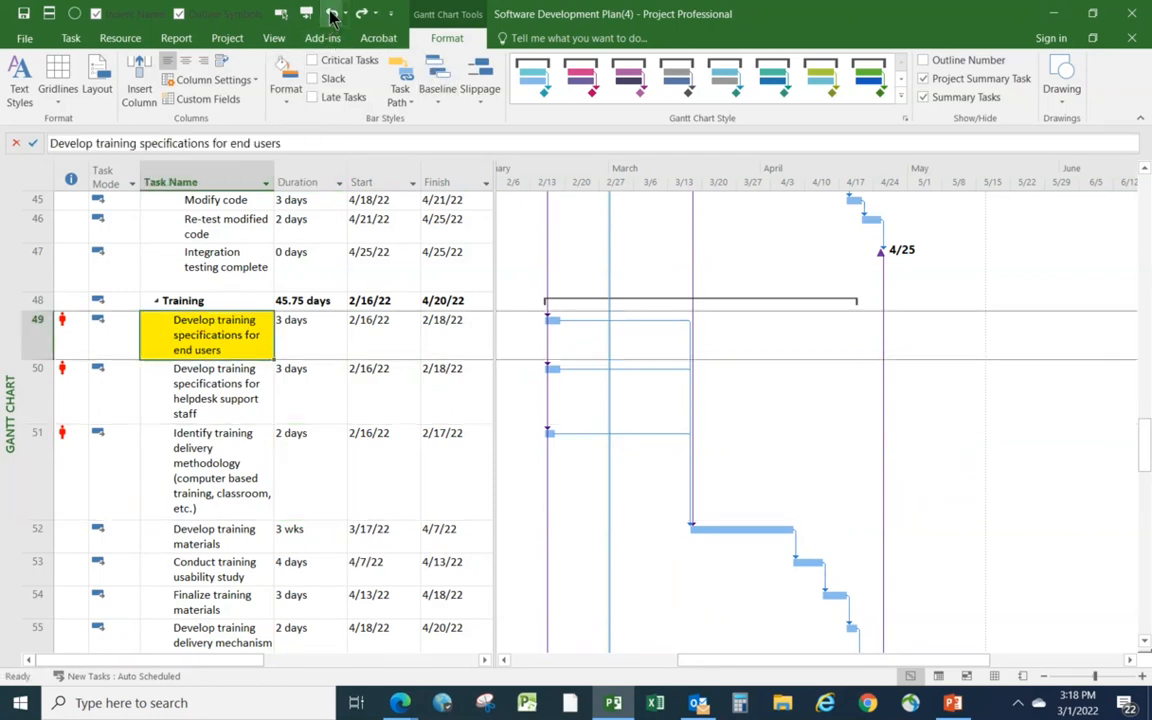
left_click(331, 13)
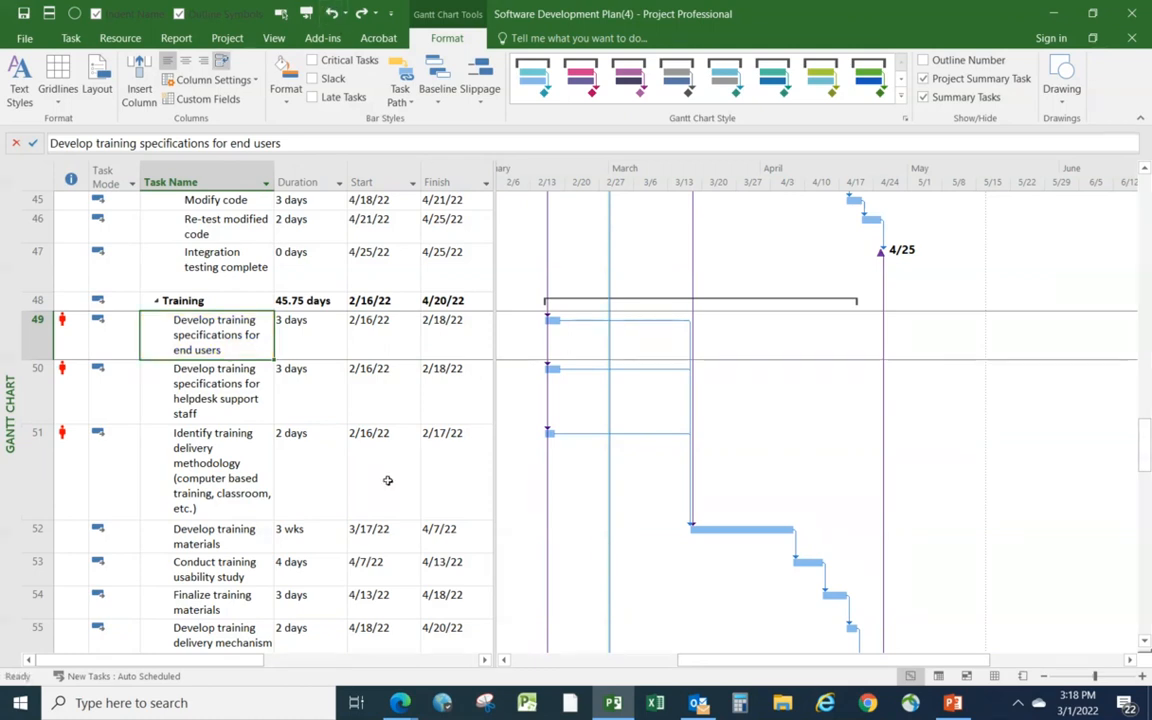
Set the text color of Critical Tasks to red and review the testing and training tasks.
left_click(18, 90)
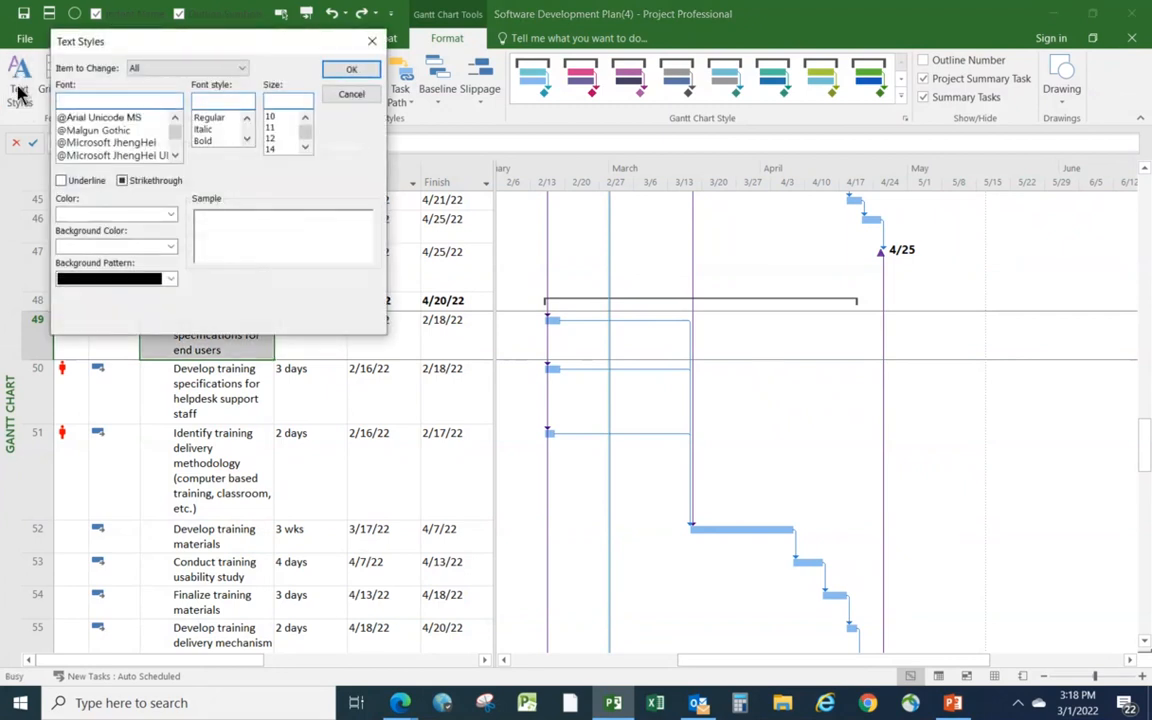
left_click(243, 68)
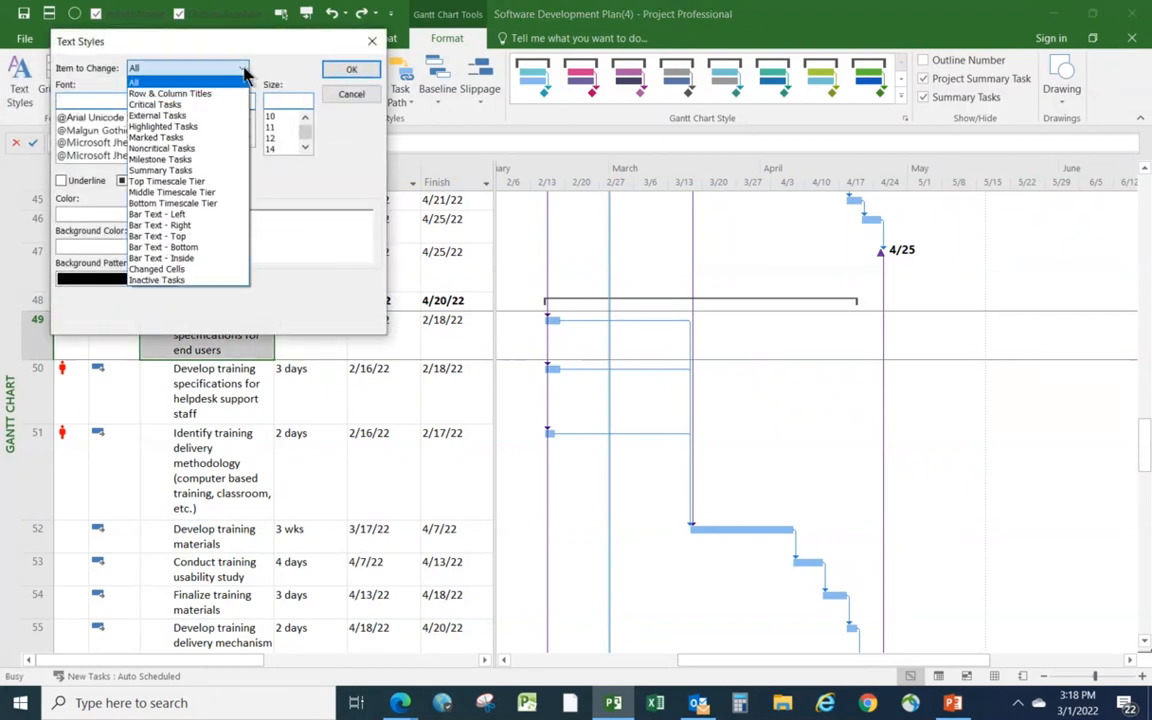
left_click(155, 104)
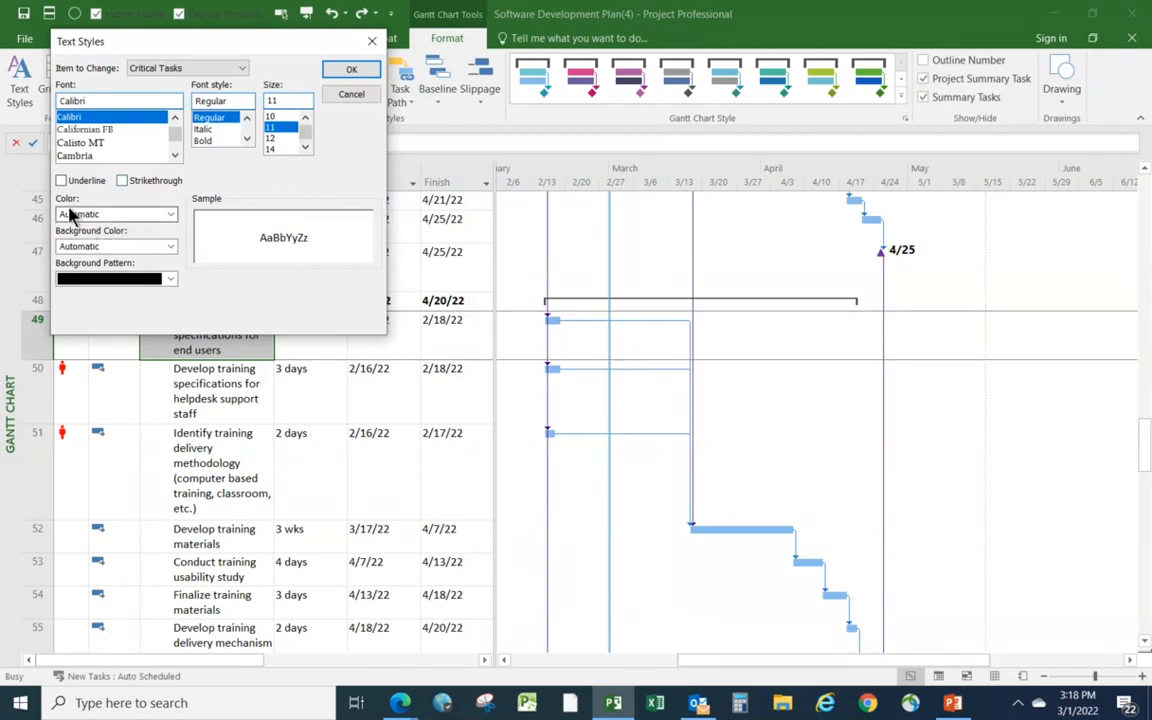
left_click(170, 216)
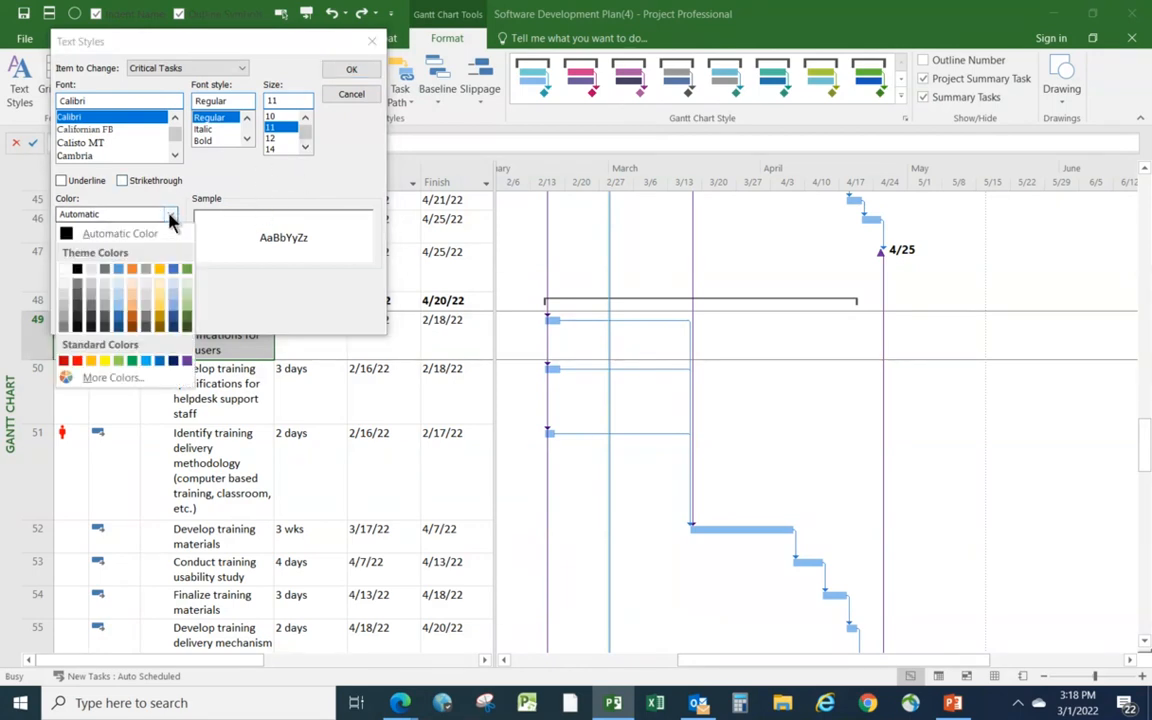
left_click(77, 360)
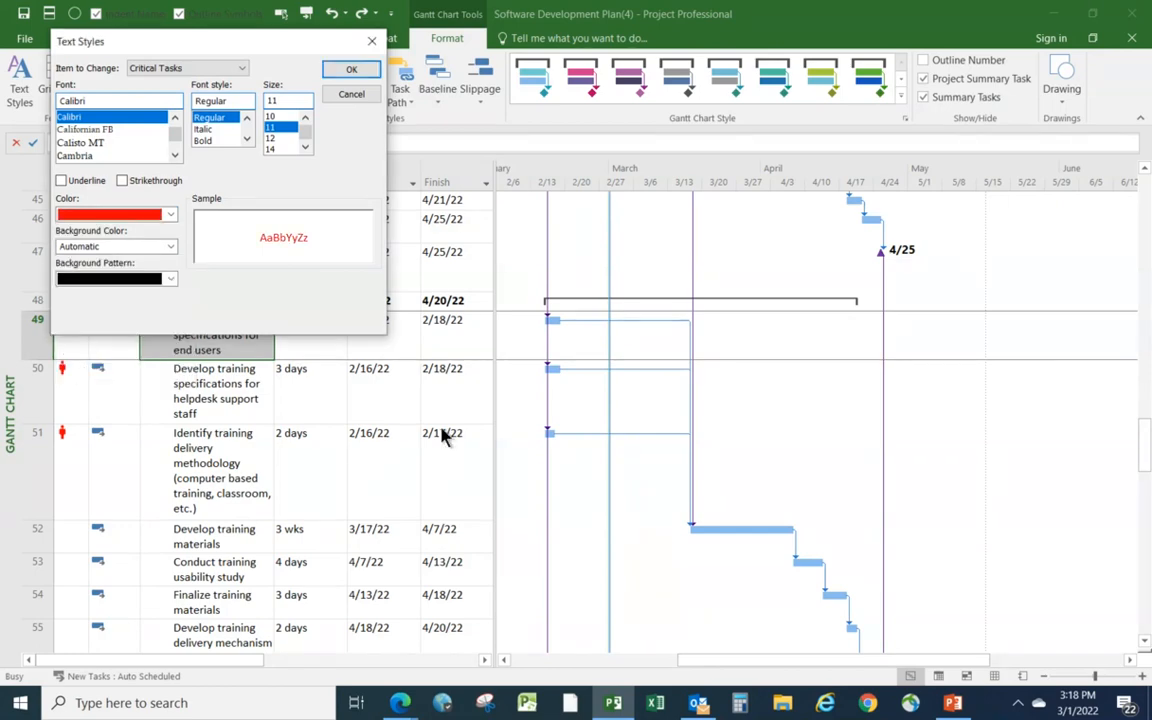
left_click(351, 72)
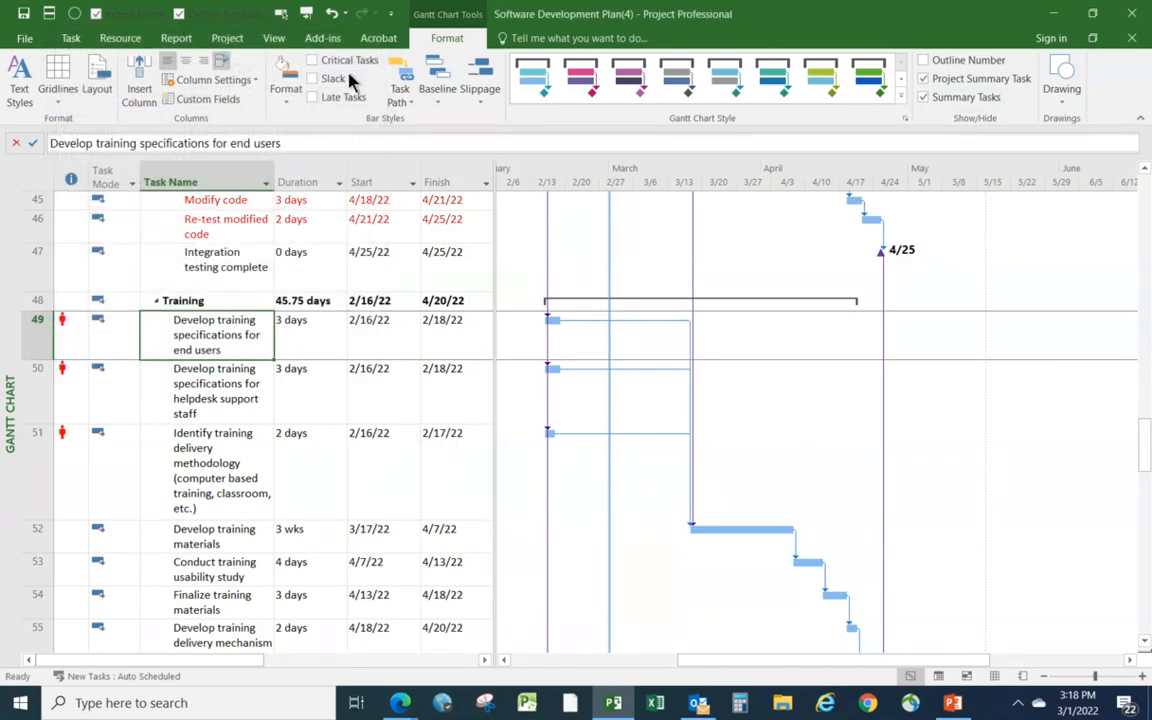
scroll(320, 460, "up", 3)
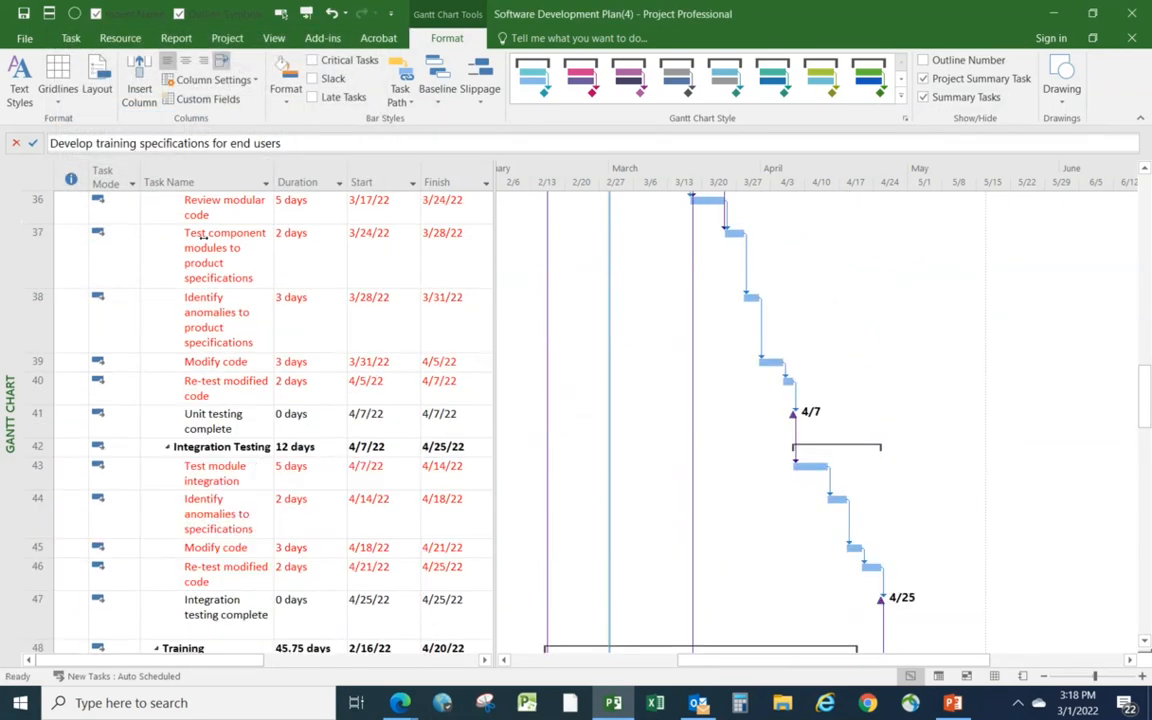
scroll(1030, 512, "down", 1)
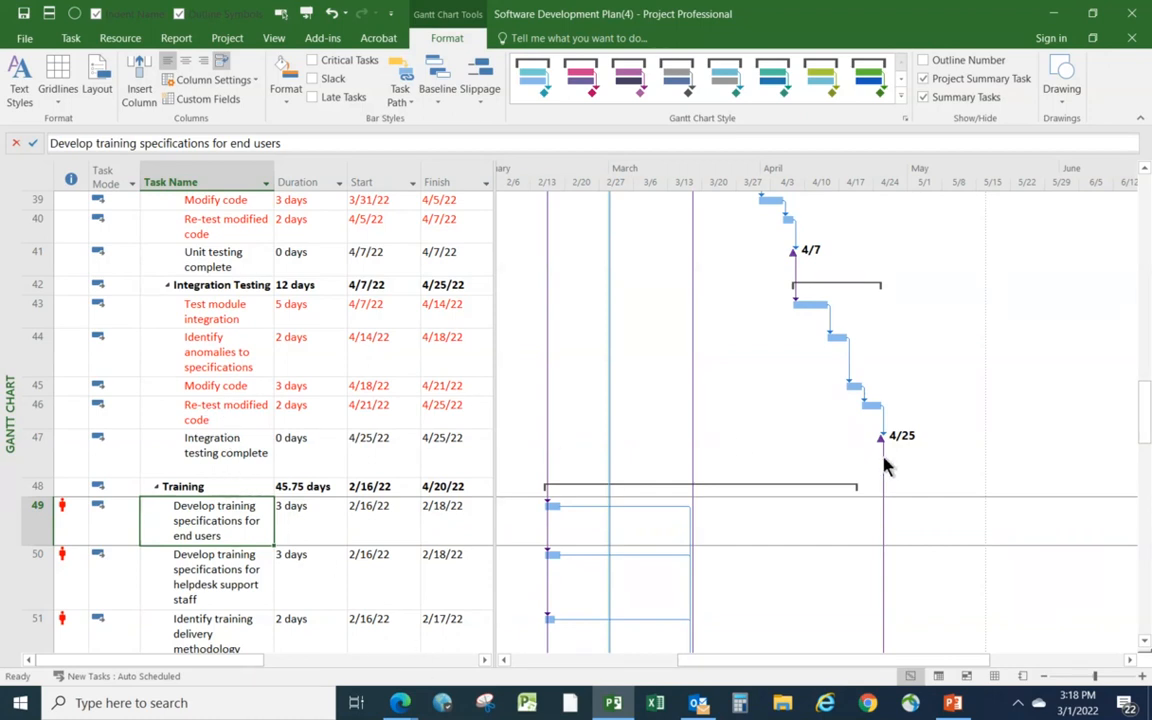
Highlight the critical tasks' bars in the Gantt chart, review the testing tasks, and turn the bar highlighting off again.
left_click(311, 61)
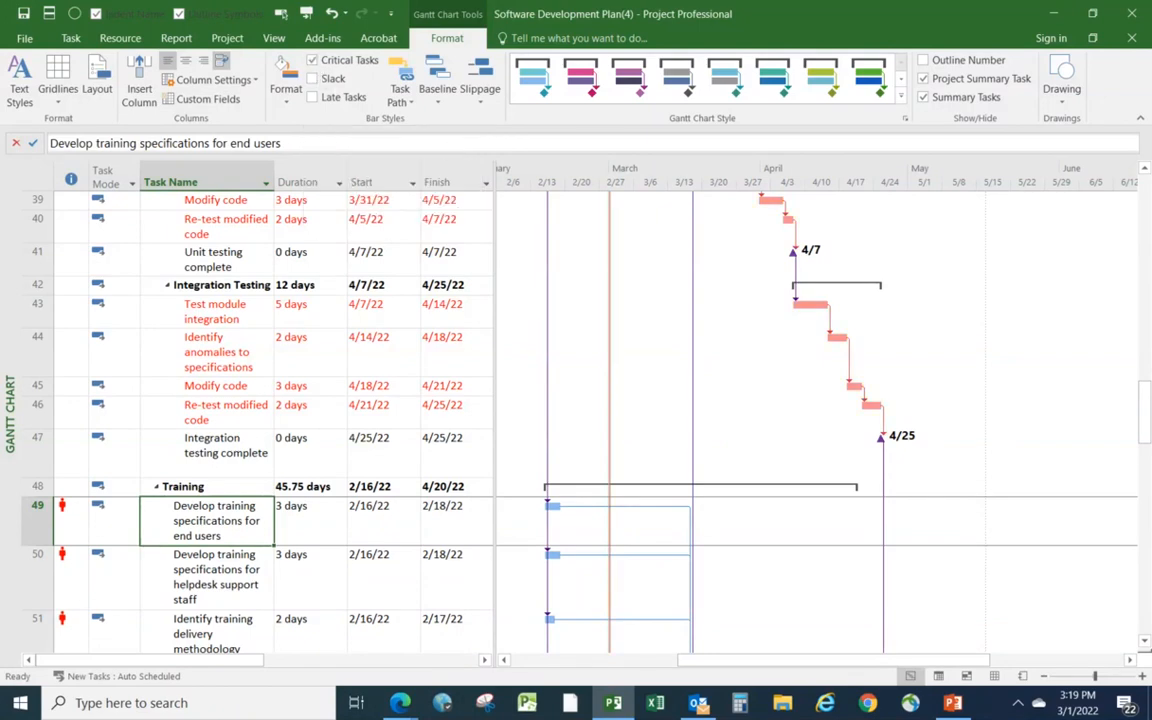
scroll(877, 362, "up", 4)
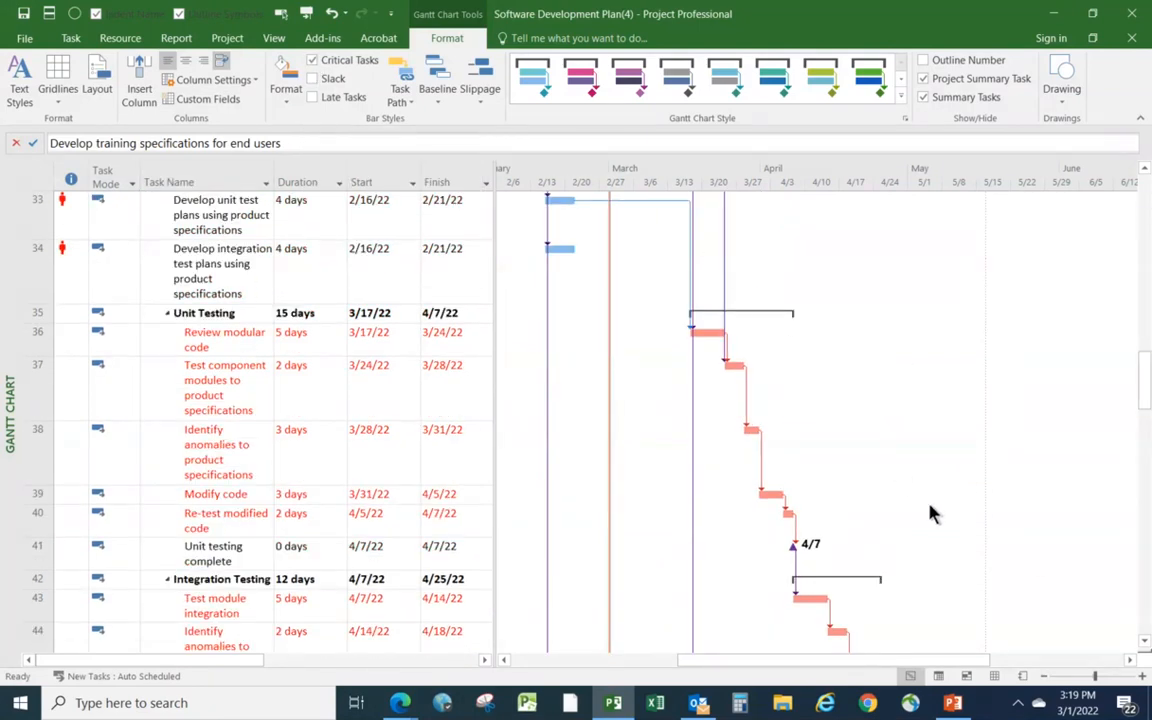
scroll(928, 514, "up", 2)
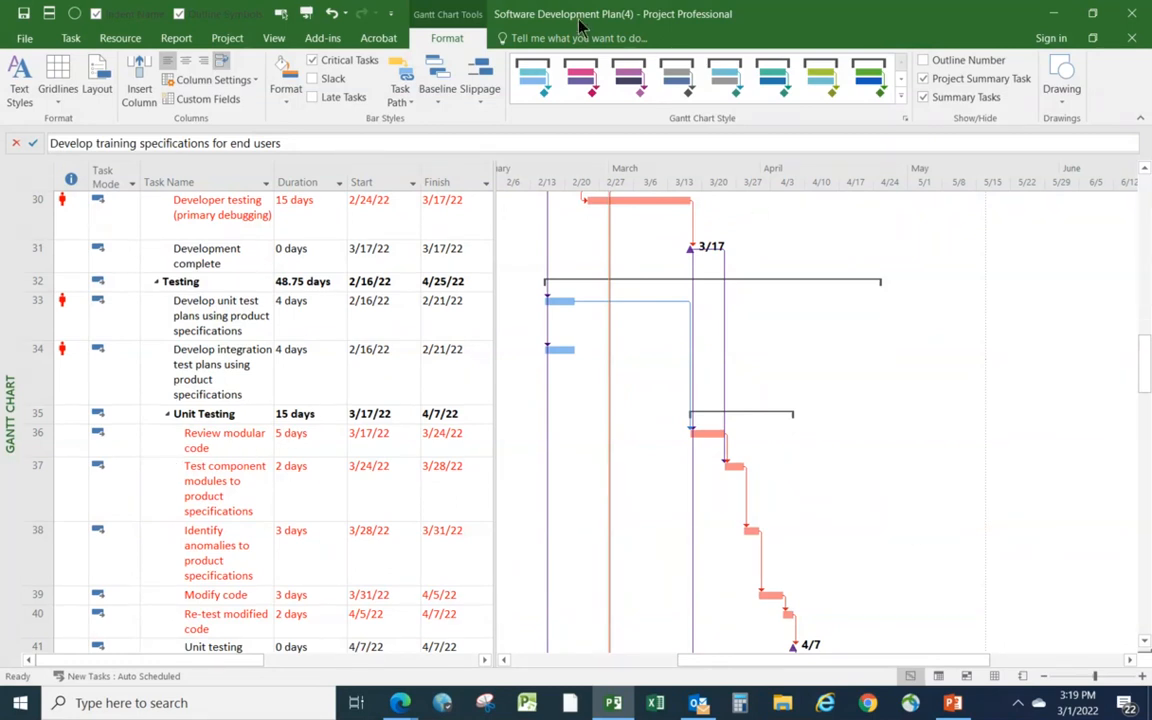
left_click(312, 62)
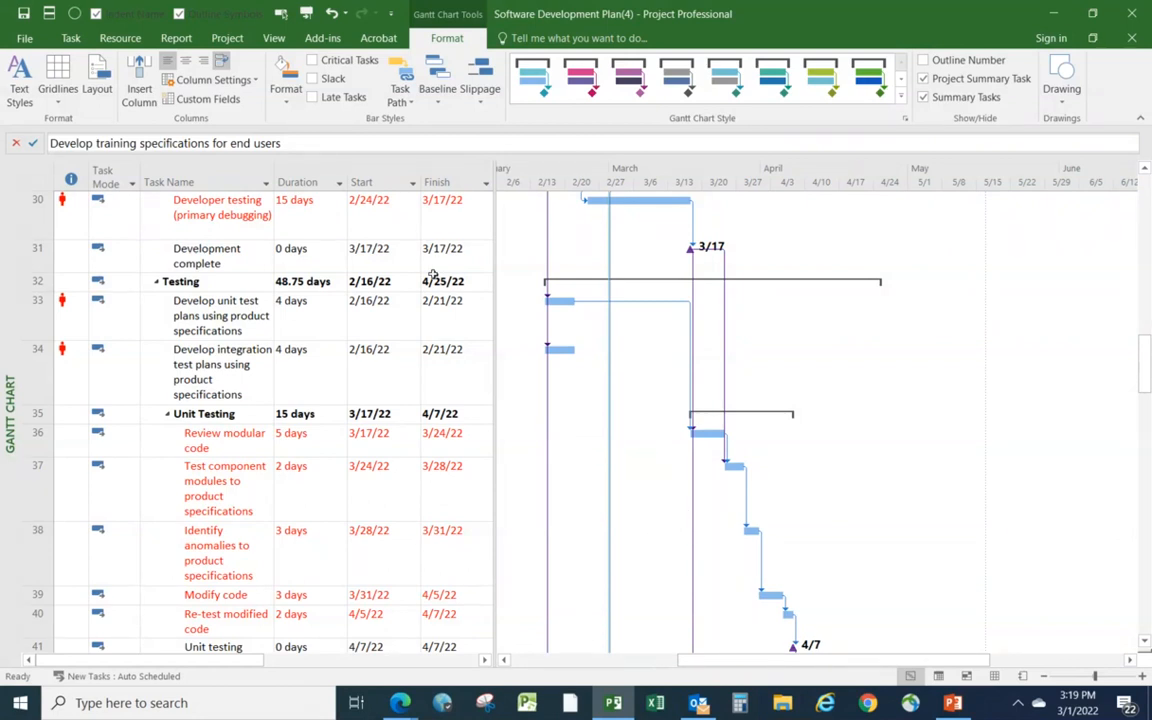
Give the Critical Tasks text style a light gold background color, review it across the schedule, and undo it.
left_click(22, 82)
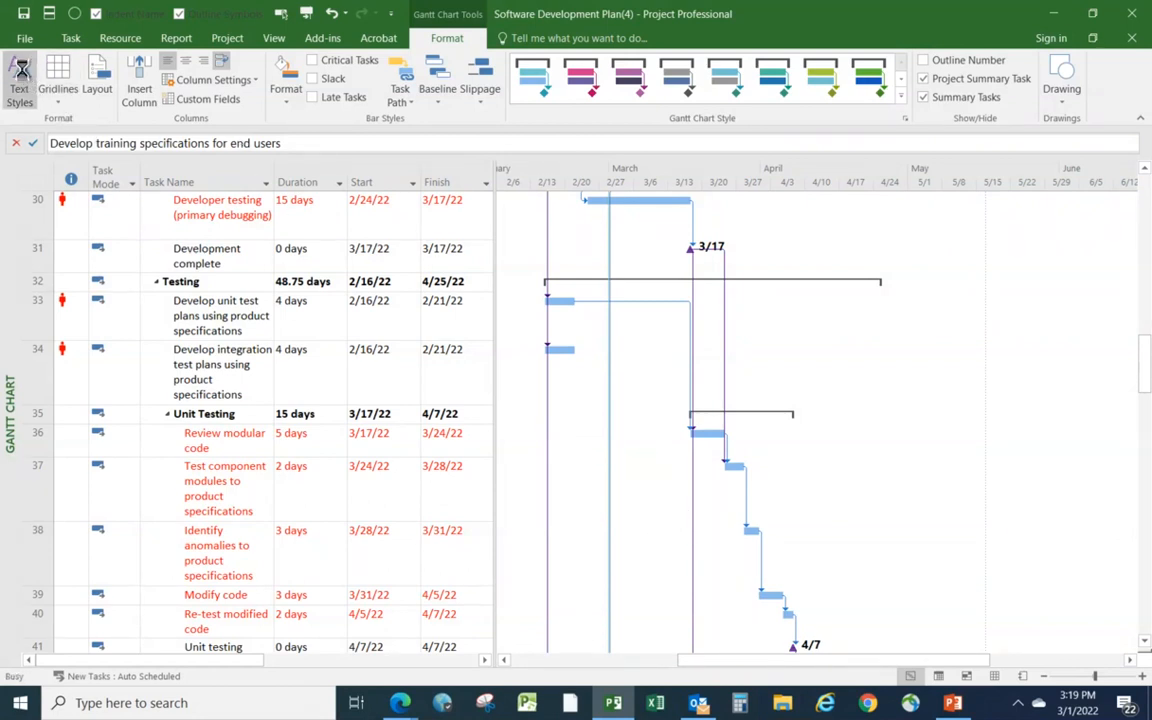
left_click(242, 68)
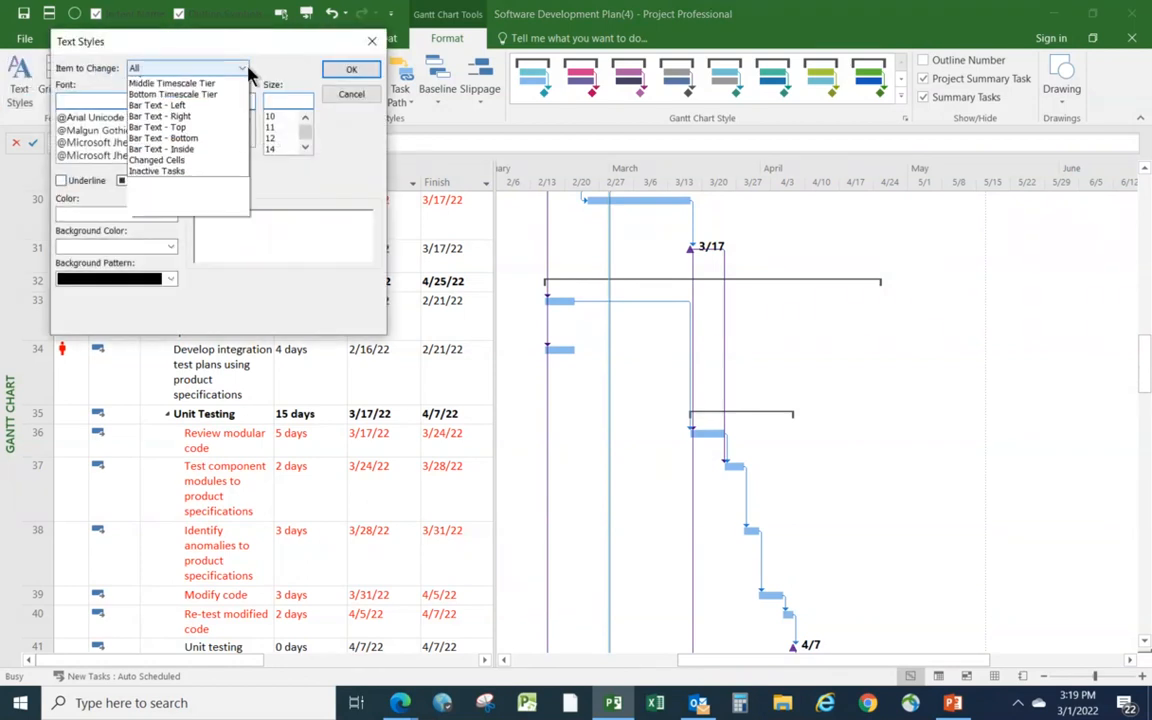
left_click(170, 105)
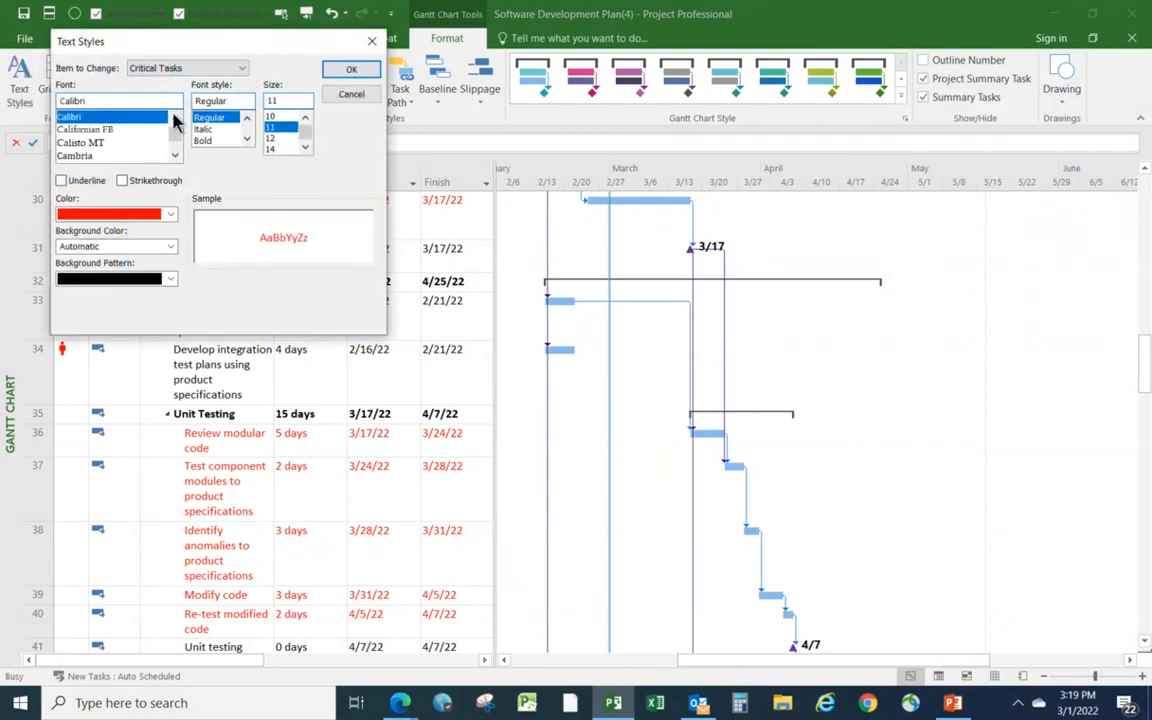
left_click(170, 246)
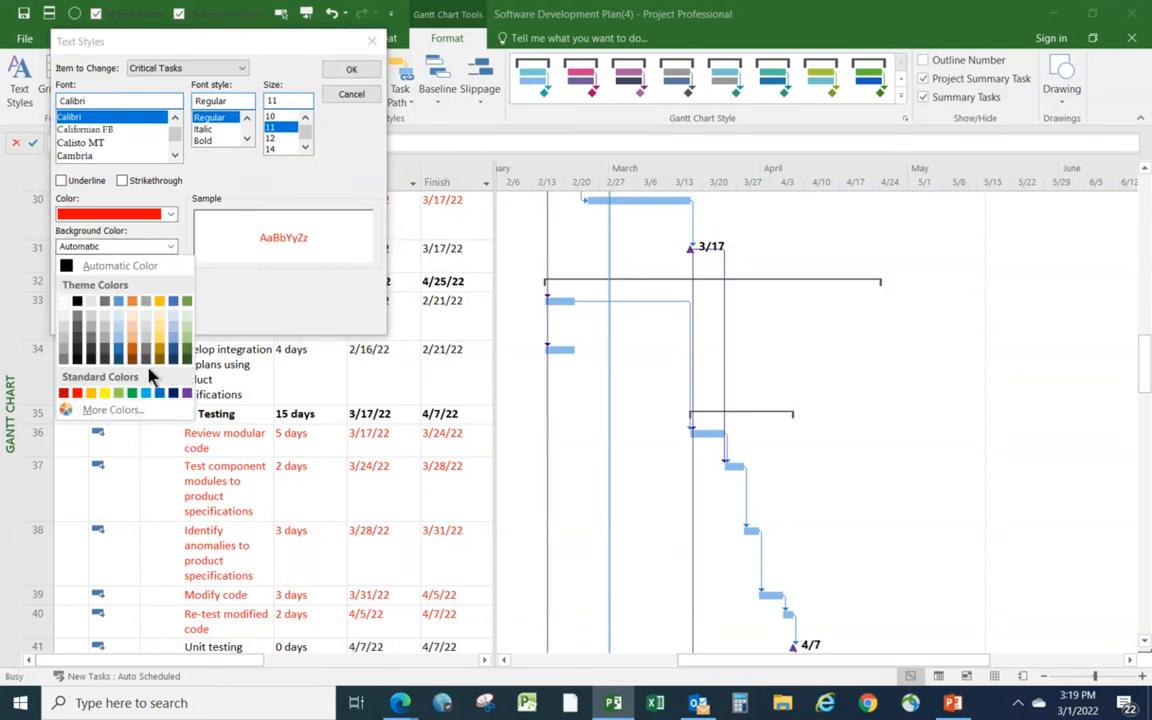
left_click(158, 328)
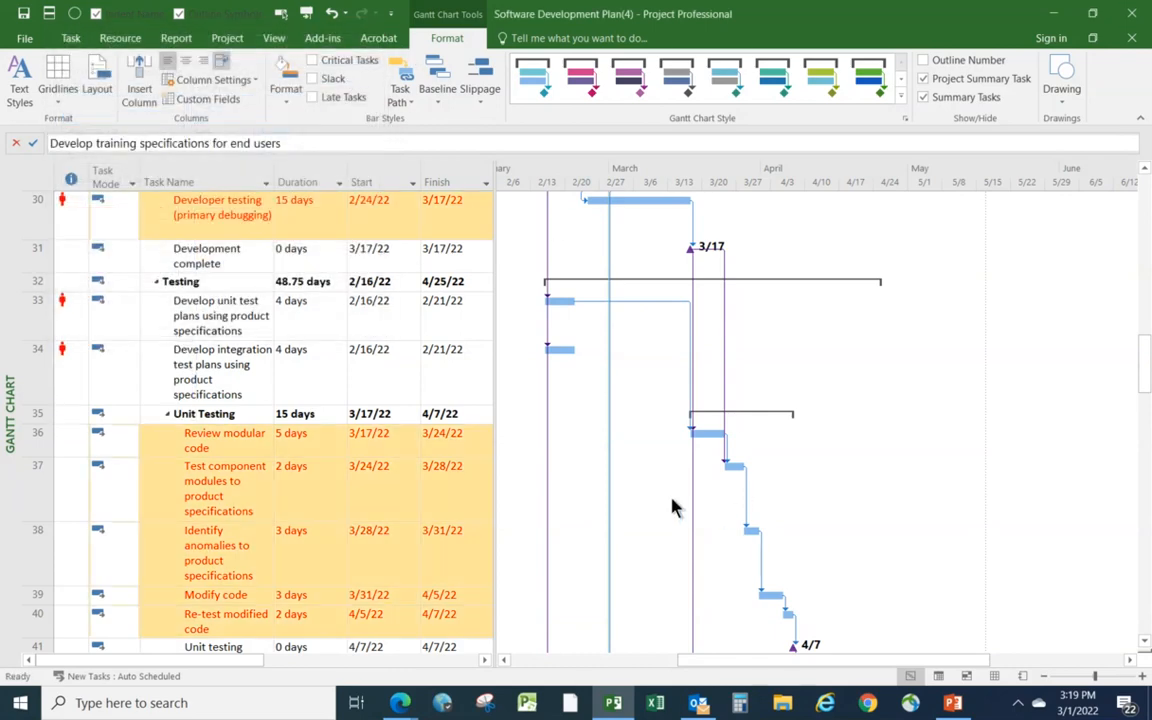
scroll(604, 600, "up", 5)
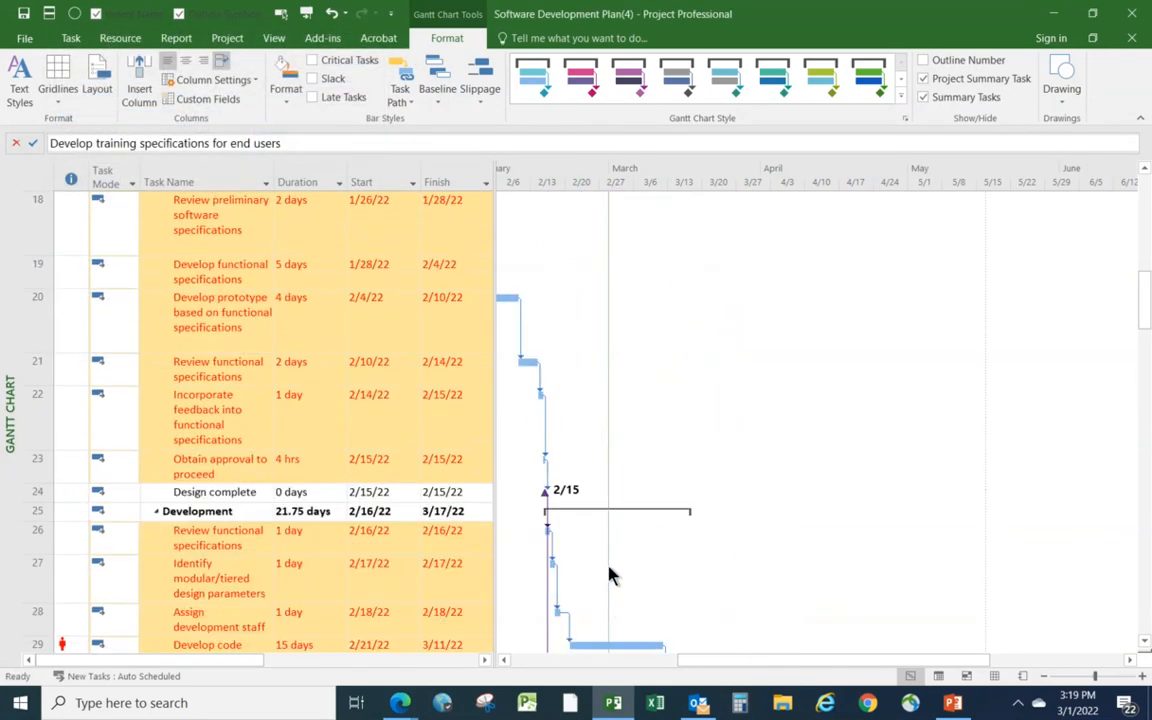
scroll(868, 610, "up", 3)
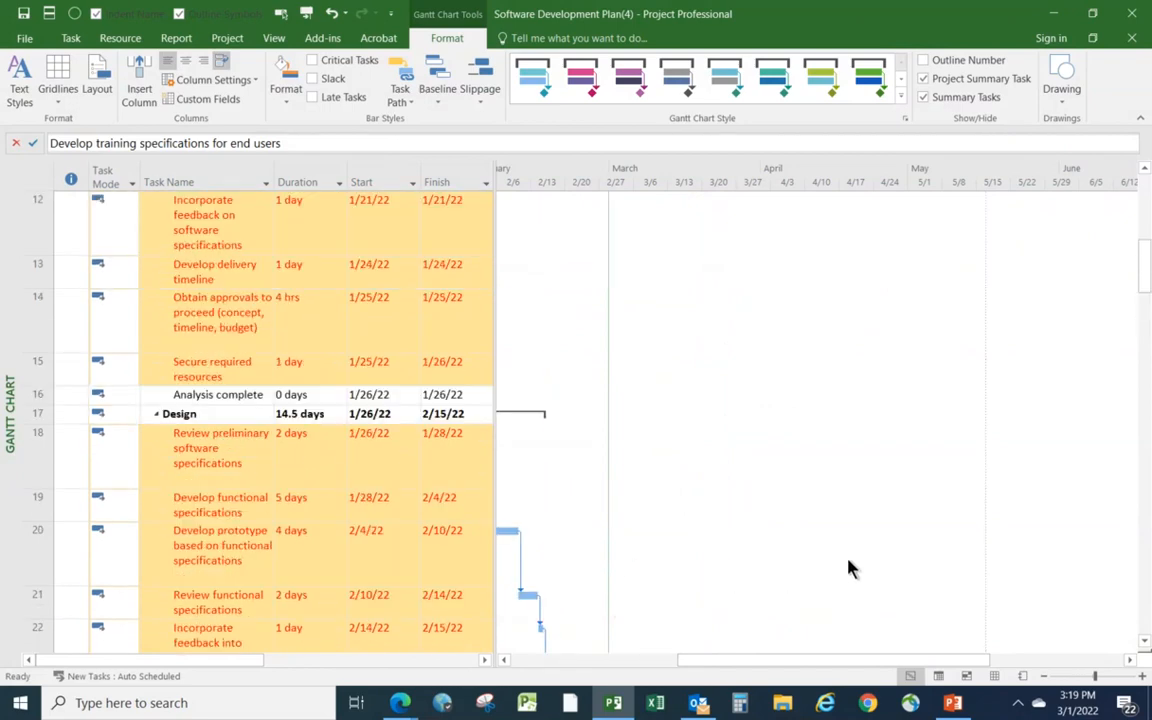
scroll(779, 490, "up", 5)
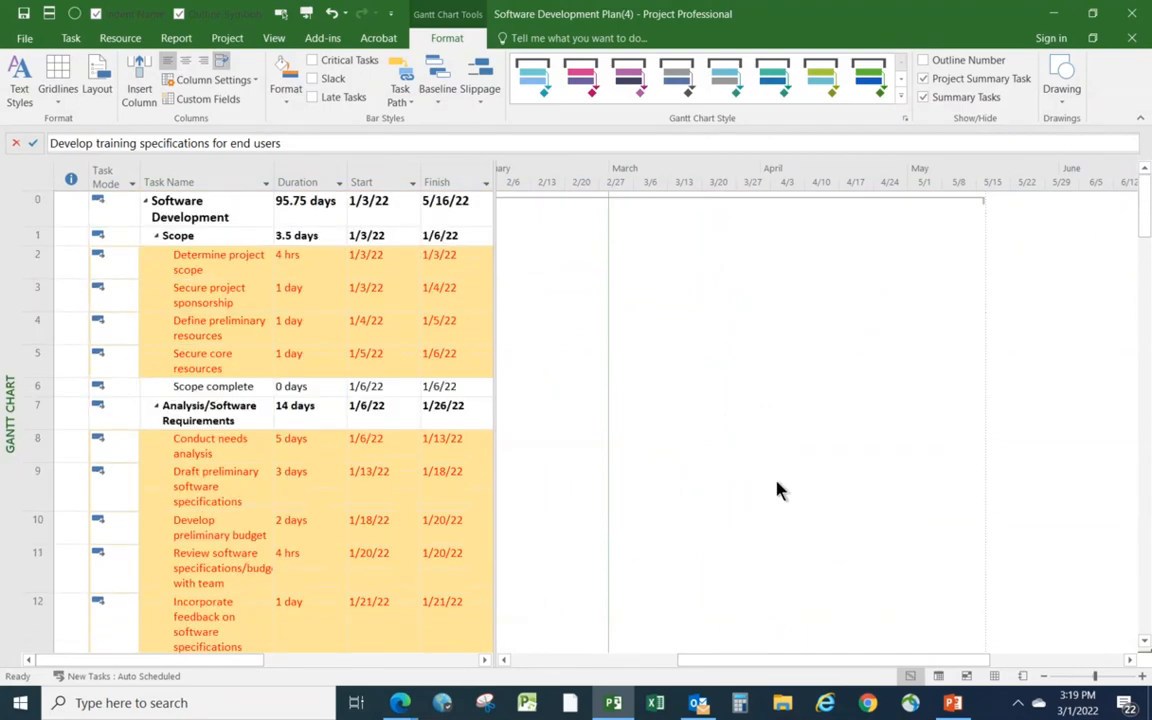
scroll(686, 457, "down", 7)
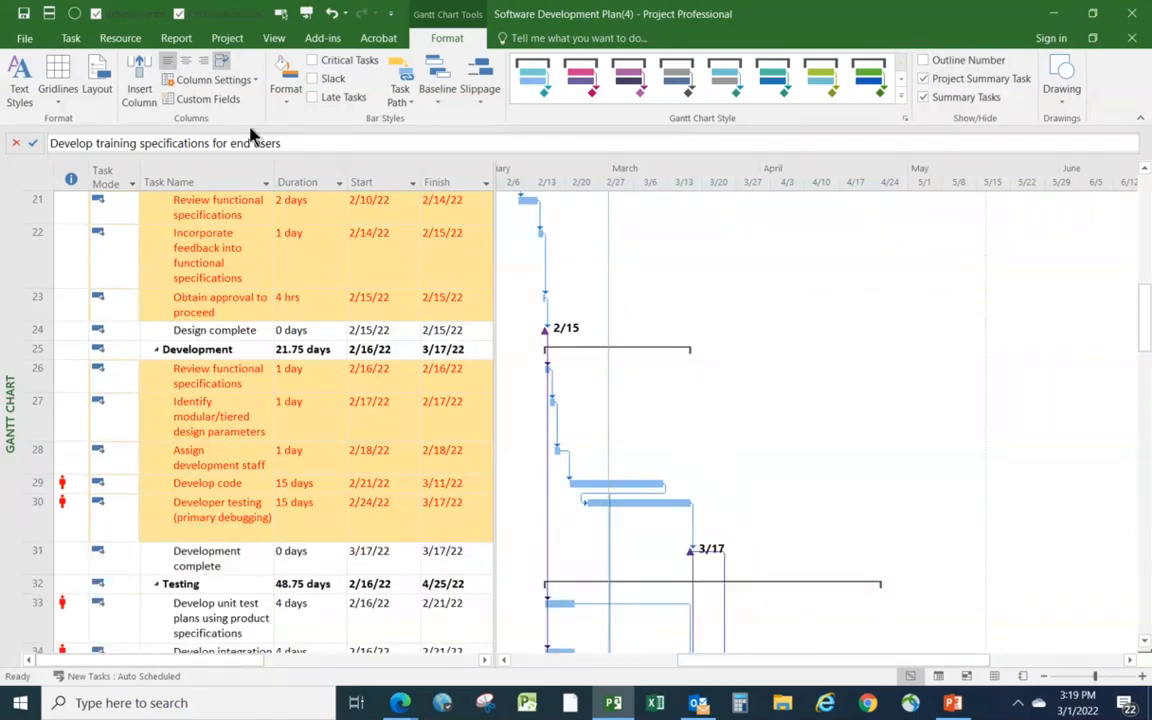
left_click(335, 18)
scroll(790, 470, "down", 3)
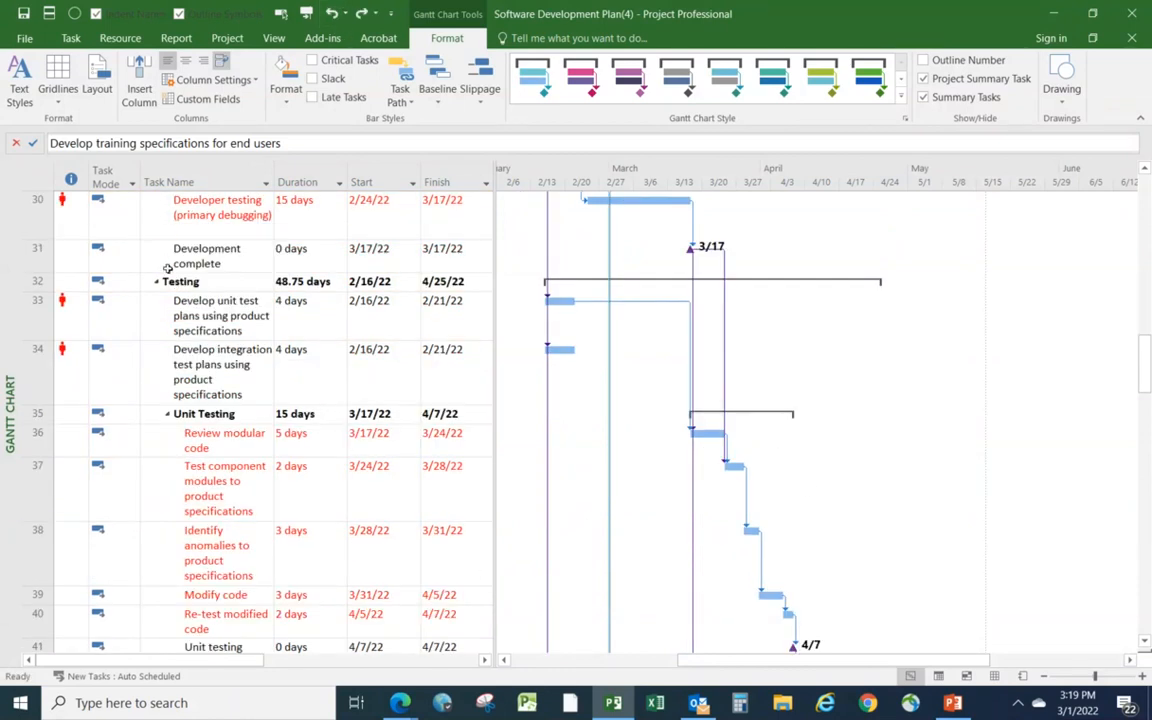
Examine which task, timescale and bar text items can be changed in Text Styles, and close it without changes.
left_click(20, 78)
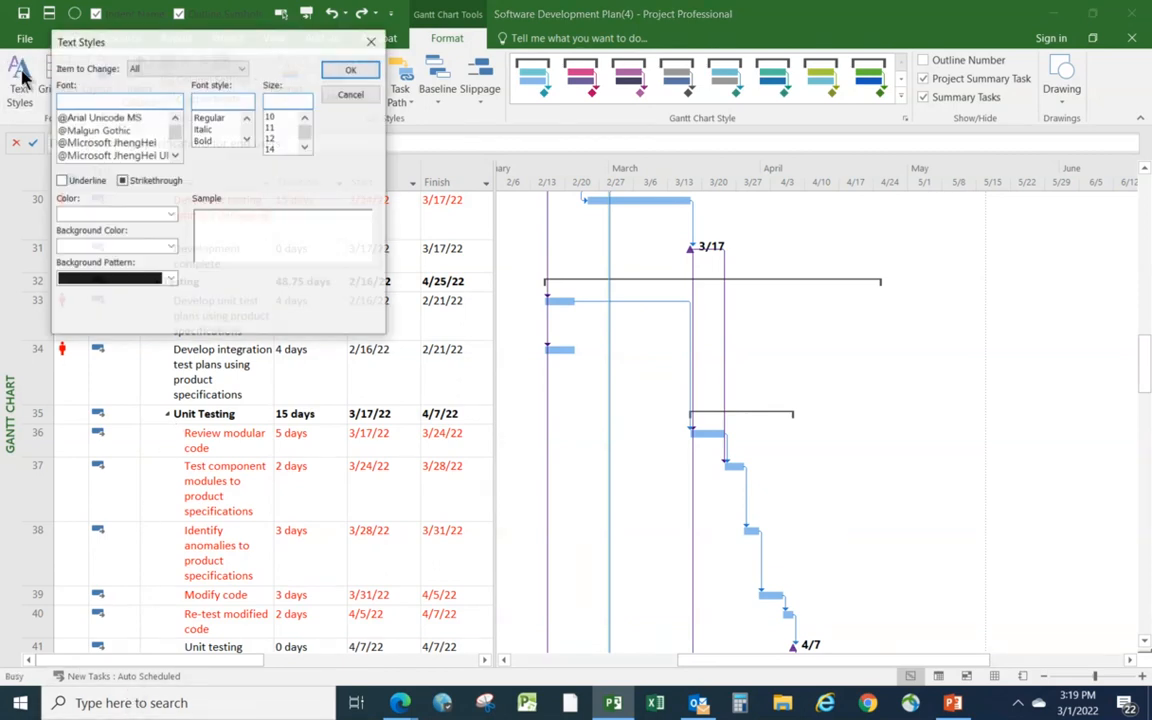
left_click(241, 68)
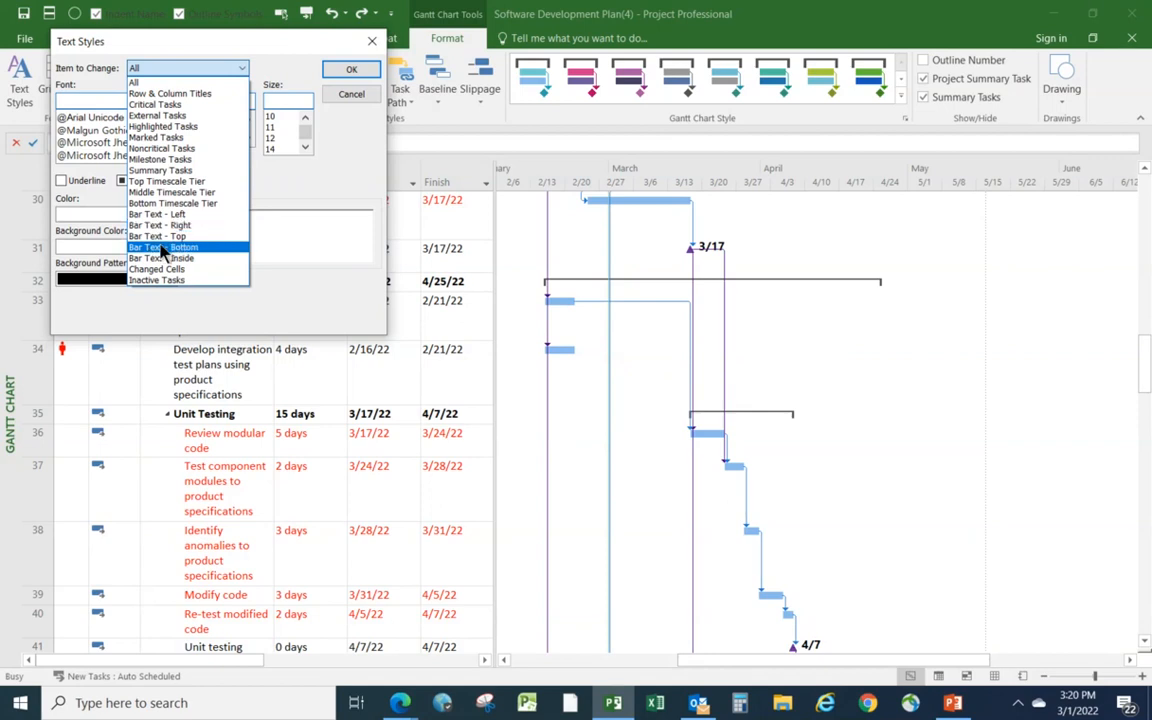
left_click(370, 42)
left_click(372, 44)
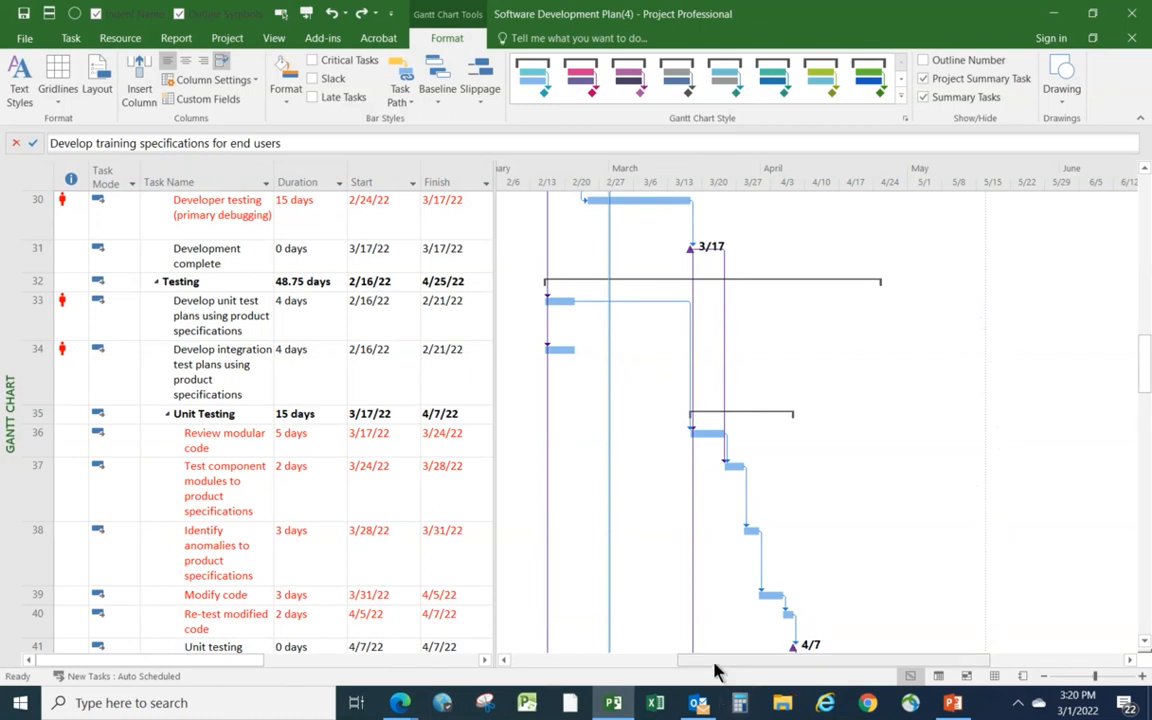
Set the project's status date to 2/28/22 in Project Information.
left_click_drag(713, 661, 597, 663)
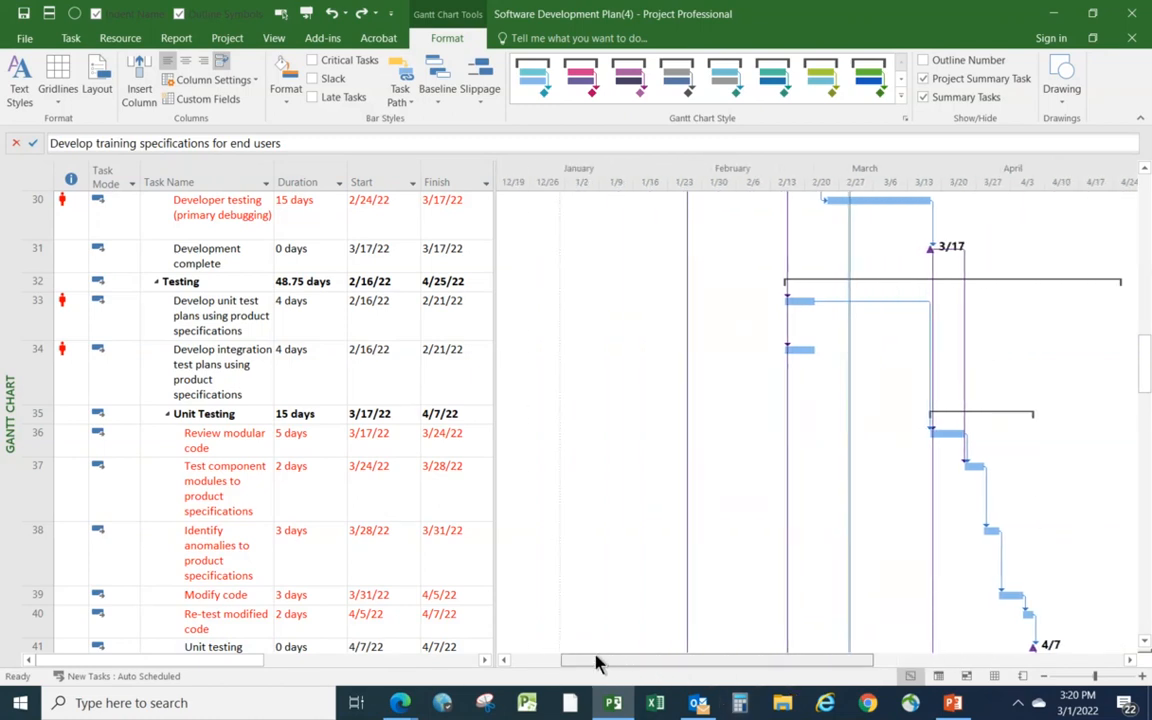
scroll(580, 404, "up", 10)
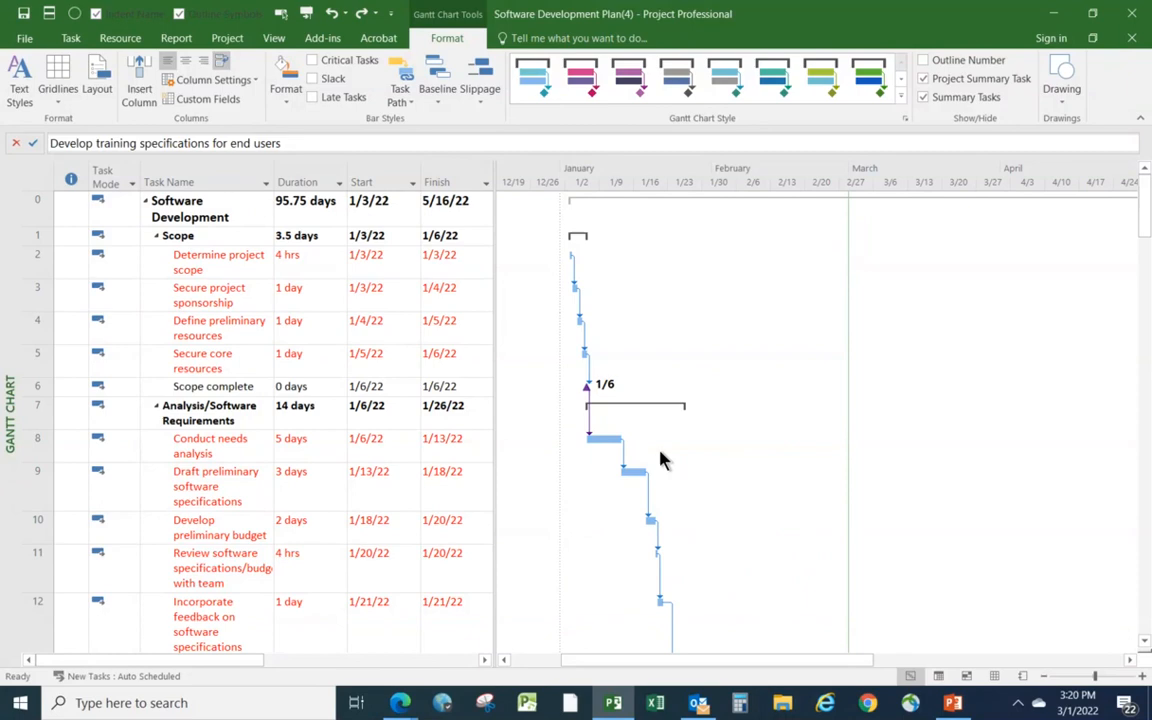
scroll(860, 450, "down", 4)
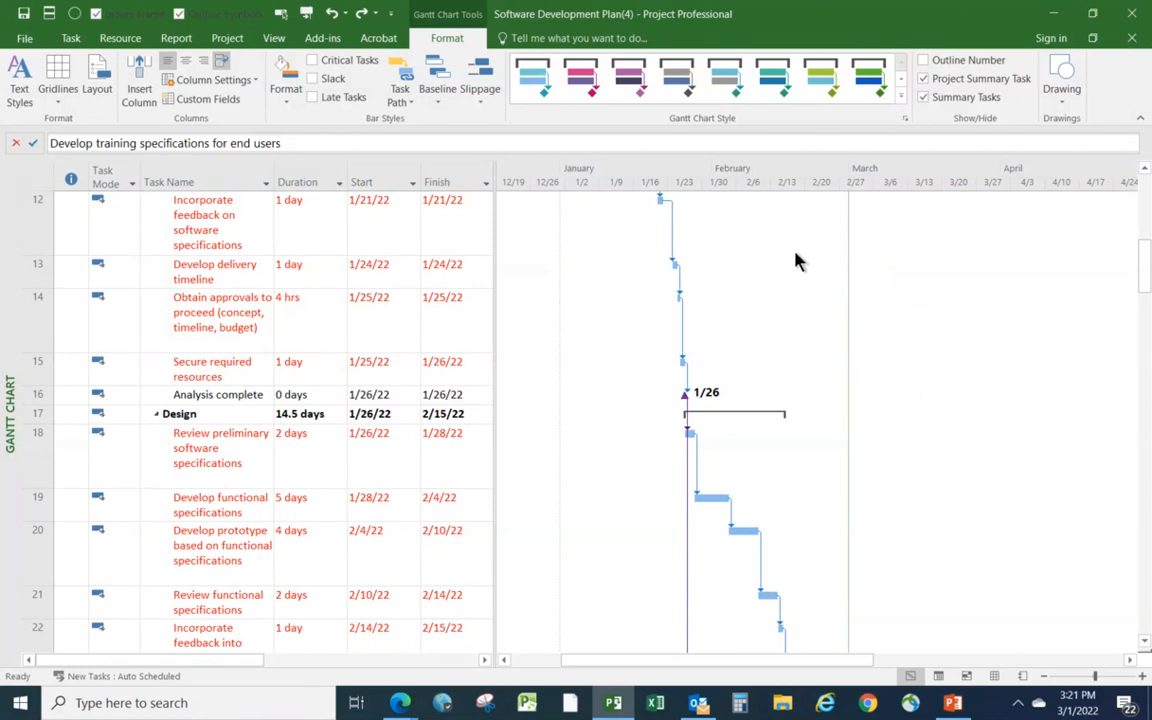
left_click(220, 40)
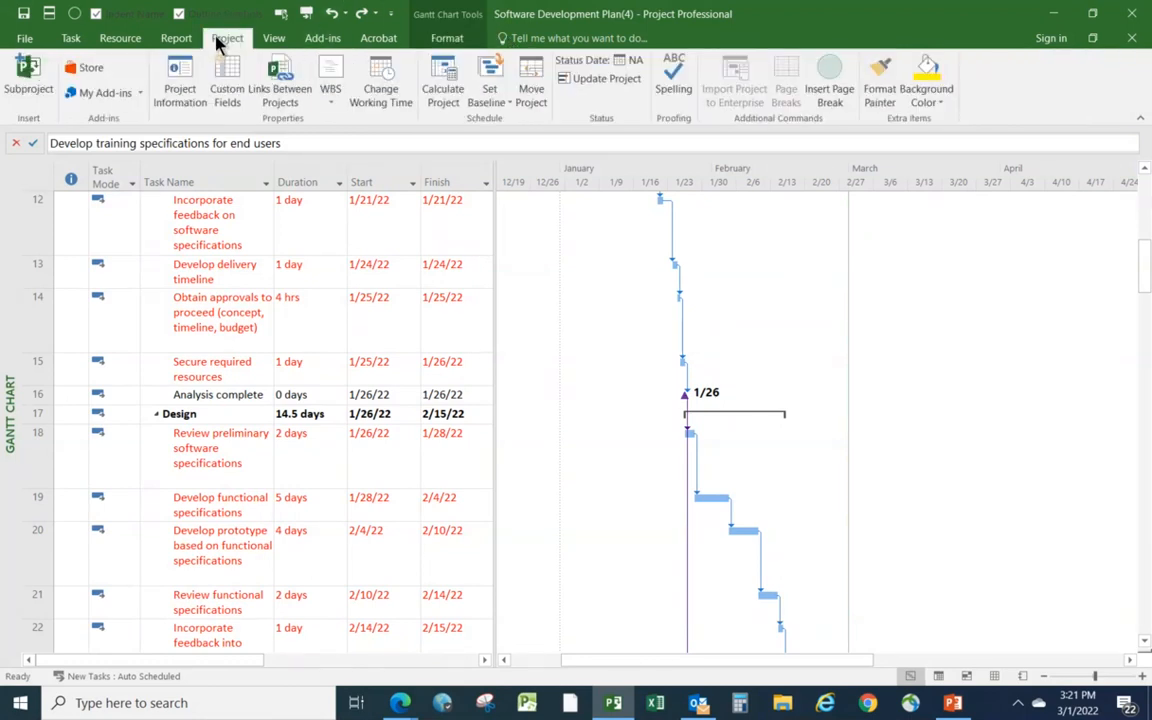
left_click(186, 93)
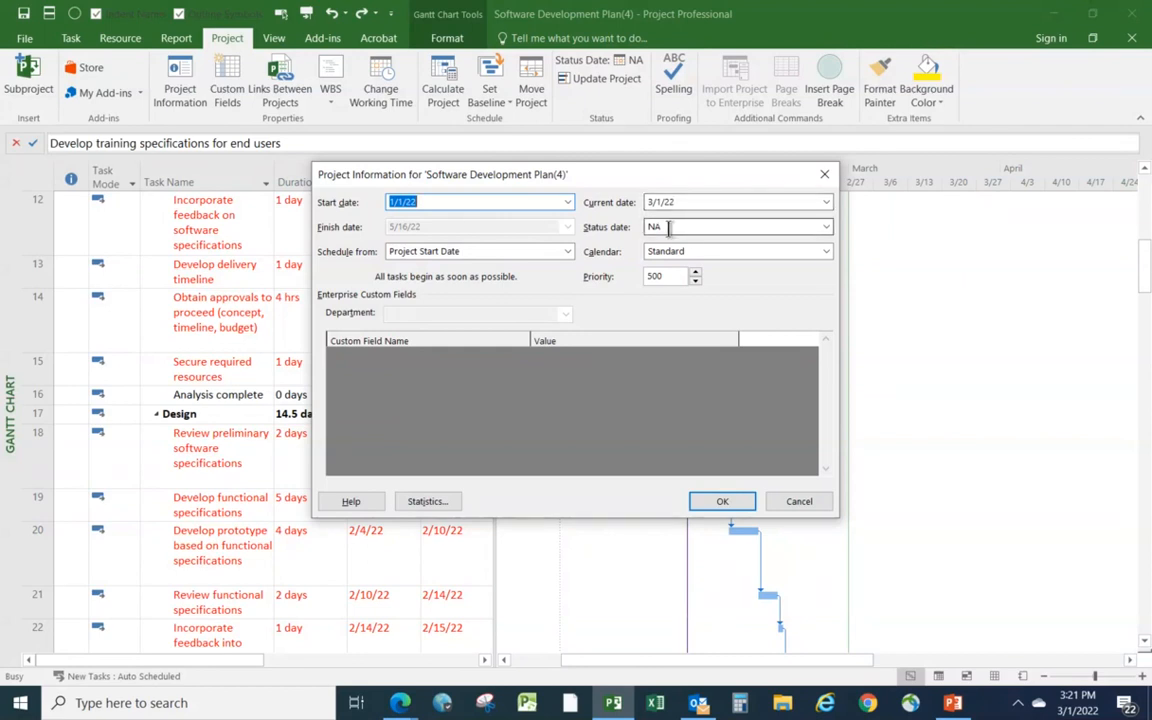
left_click(826, 228)
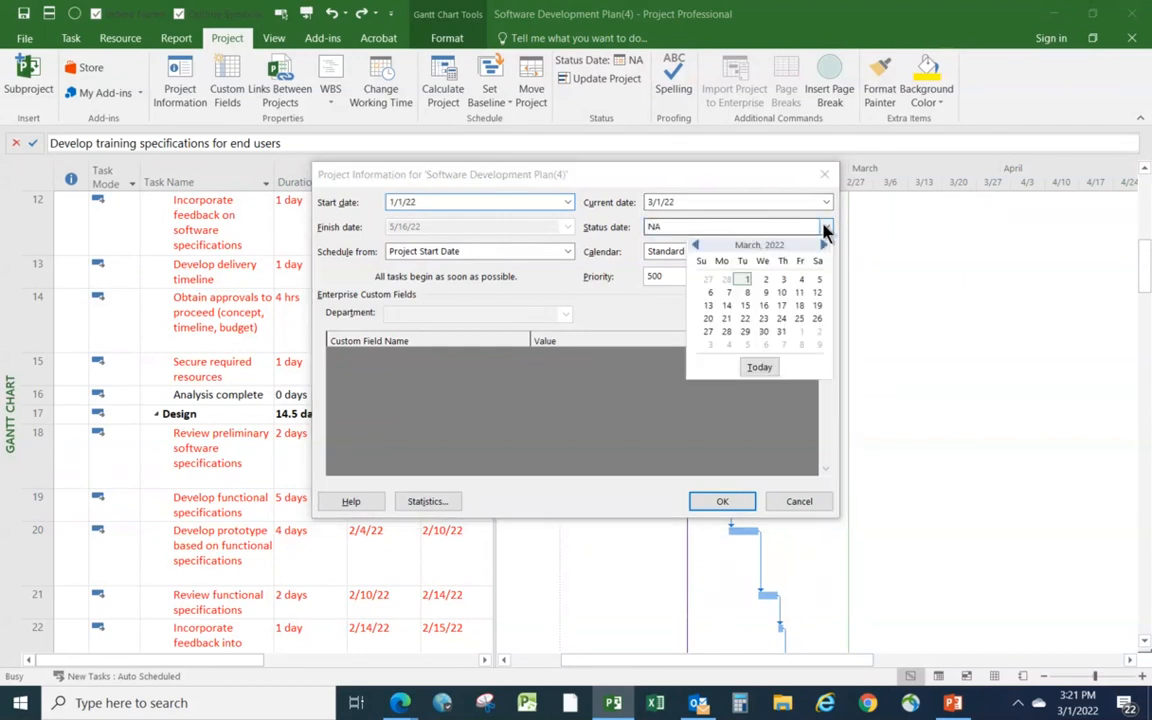
left_click(695, 245)
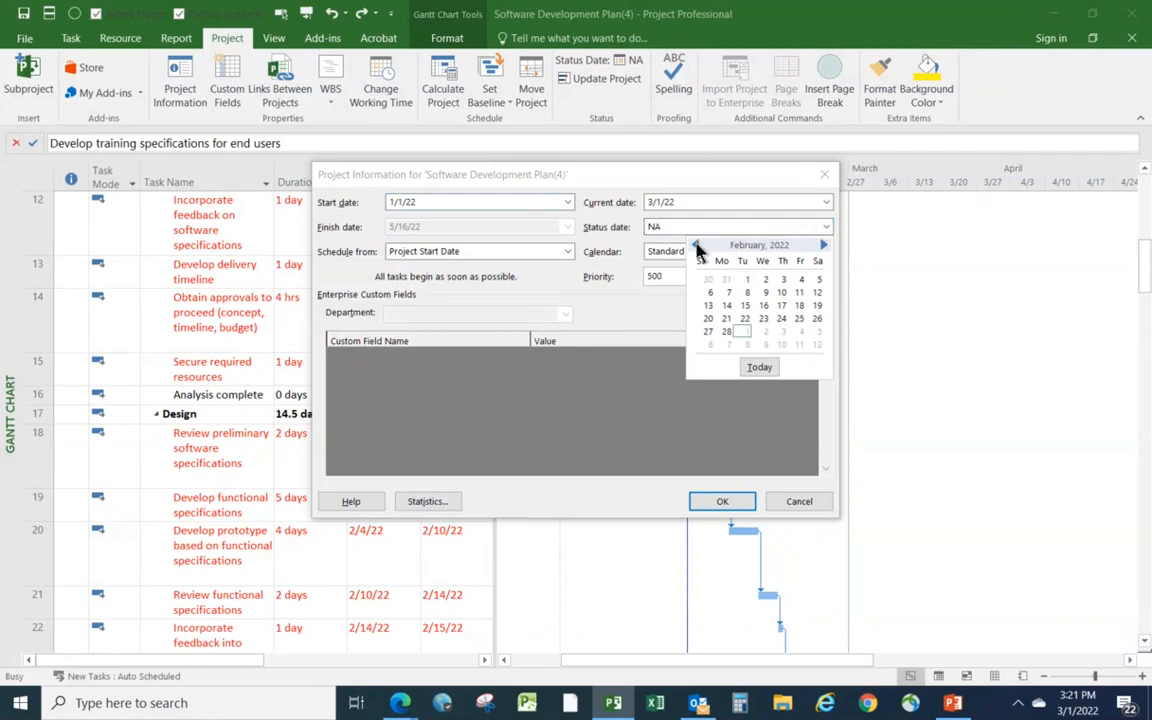
left_click(726, 334)
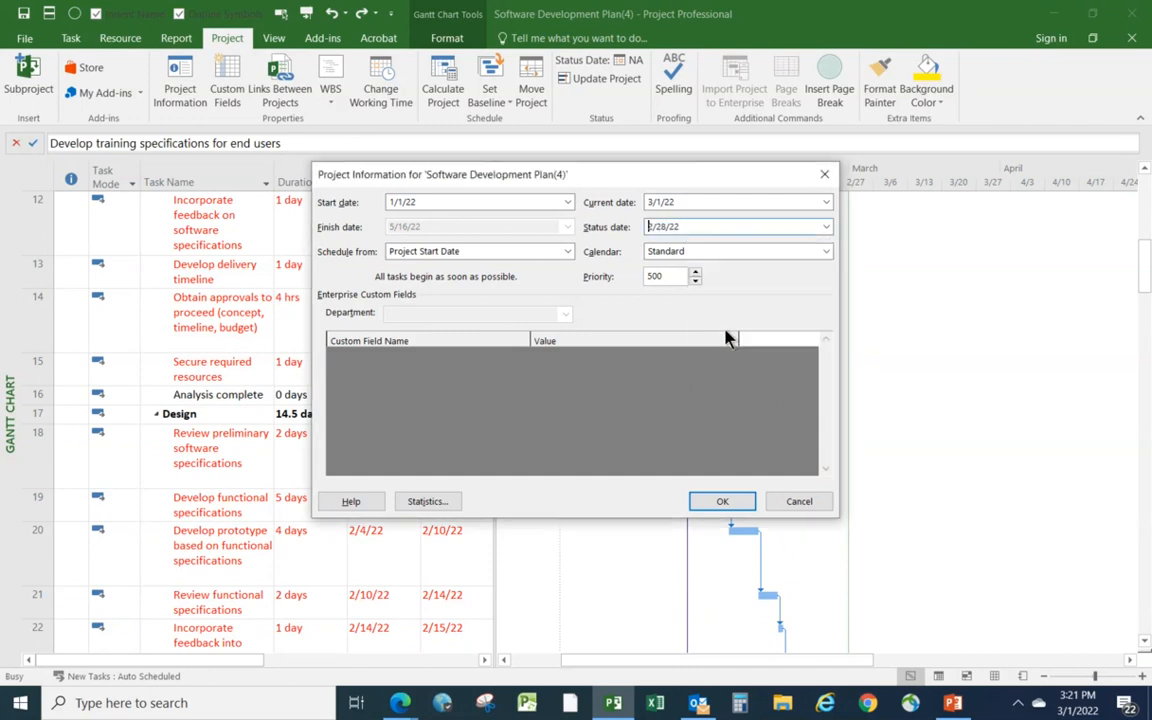
left_click(722, 502)
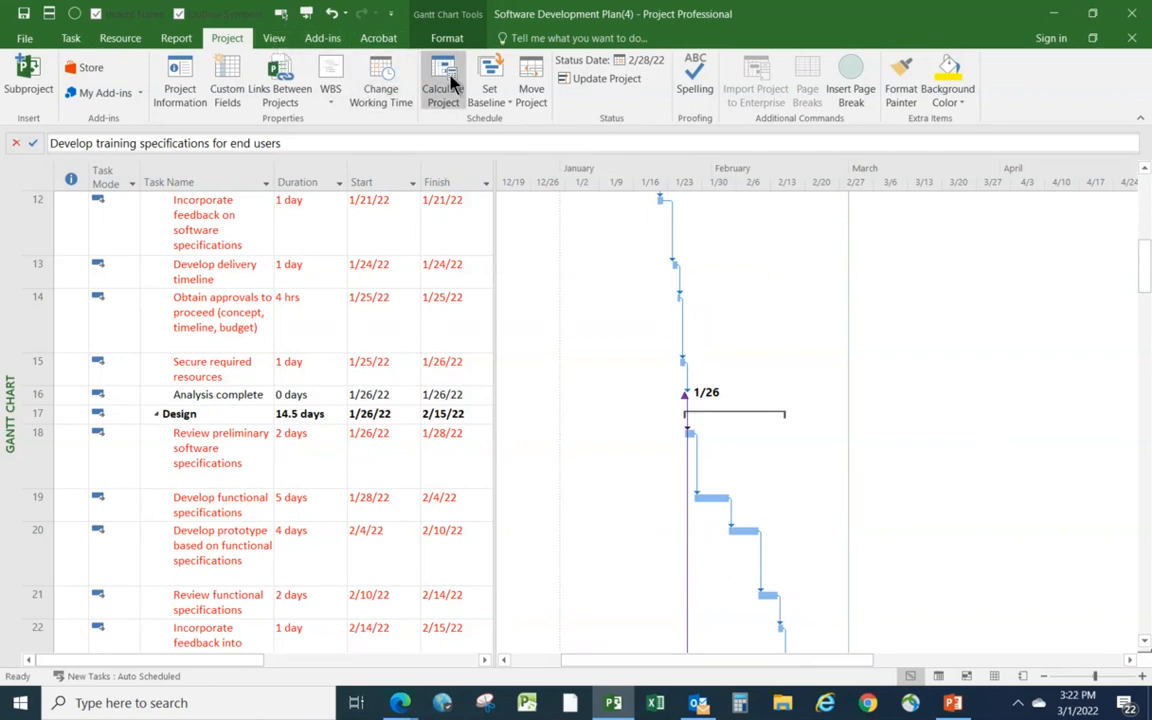
Format the Gantt chart's Status Date gridline as a red dashed line.
left_click(440, 38)
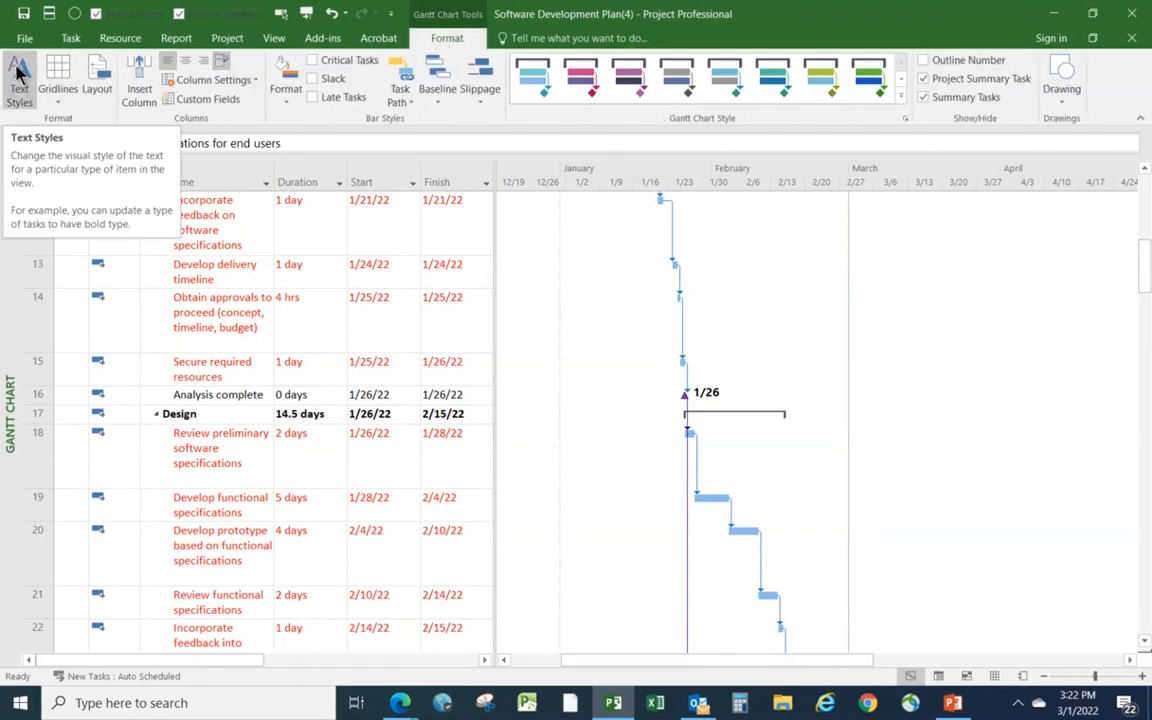
left_click(59, 88)
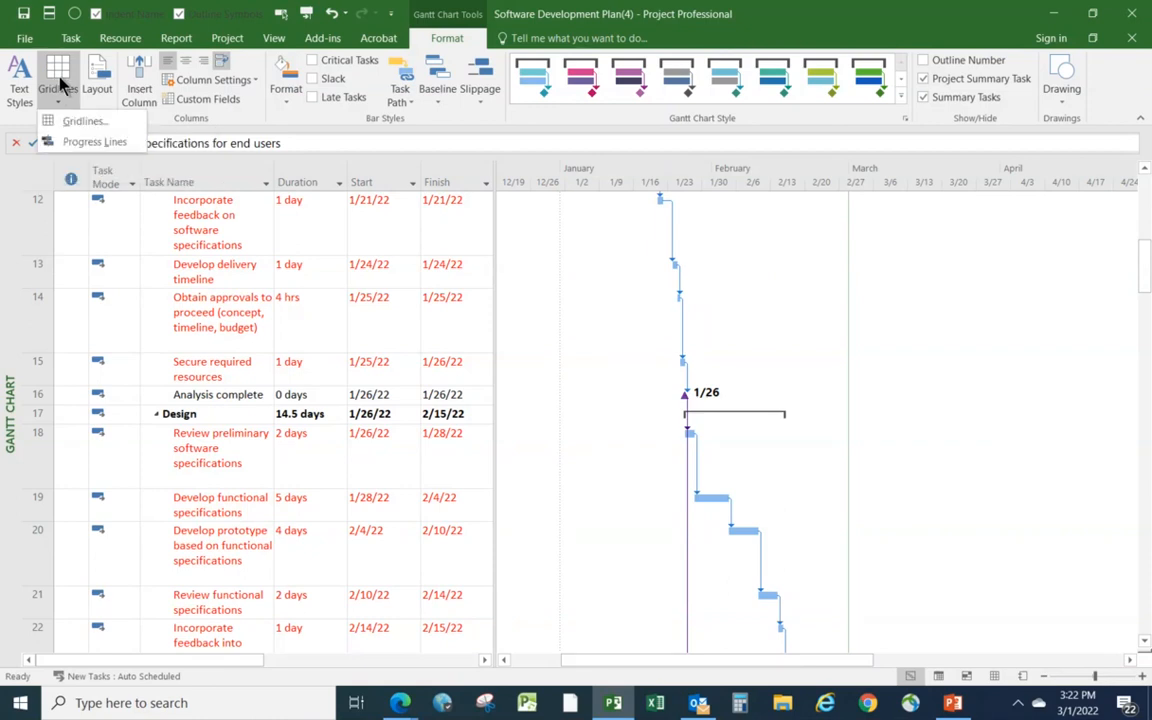
left_click(77, 125)
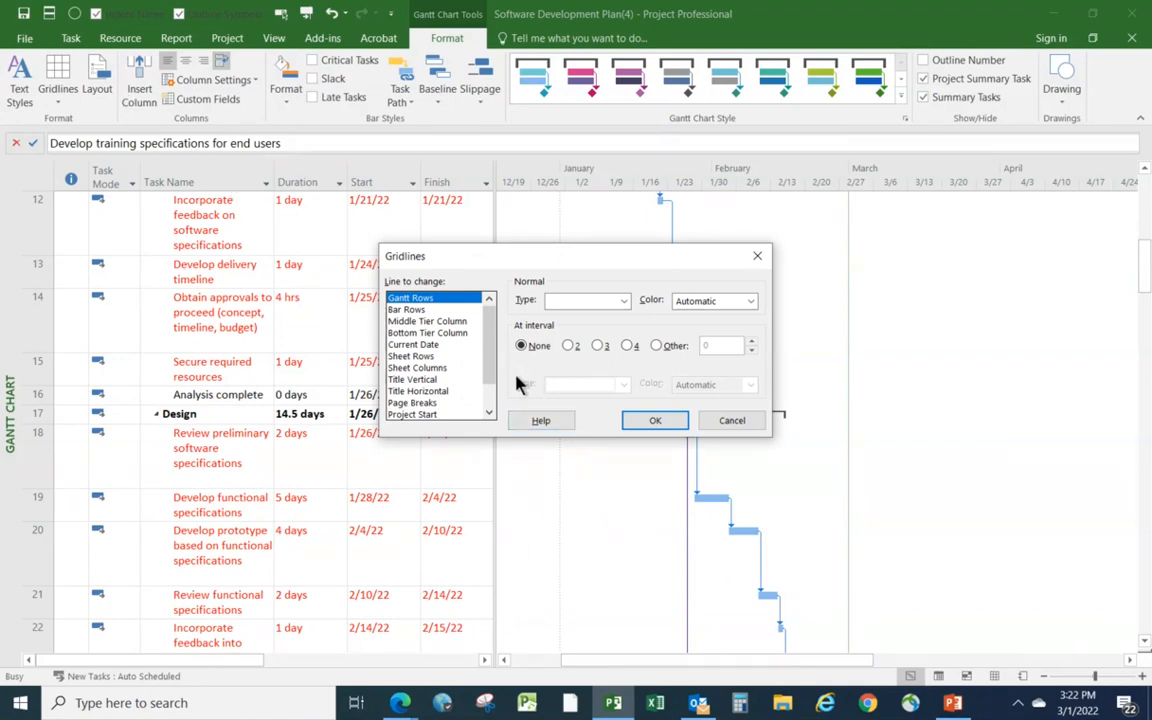
left_click_drag(491, 342, 492, 372)
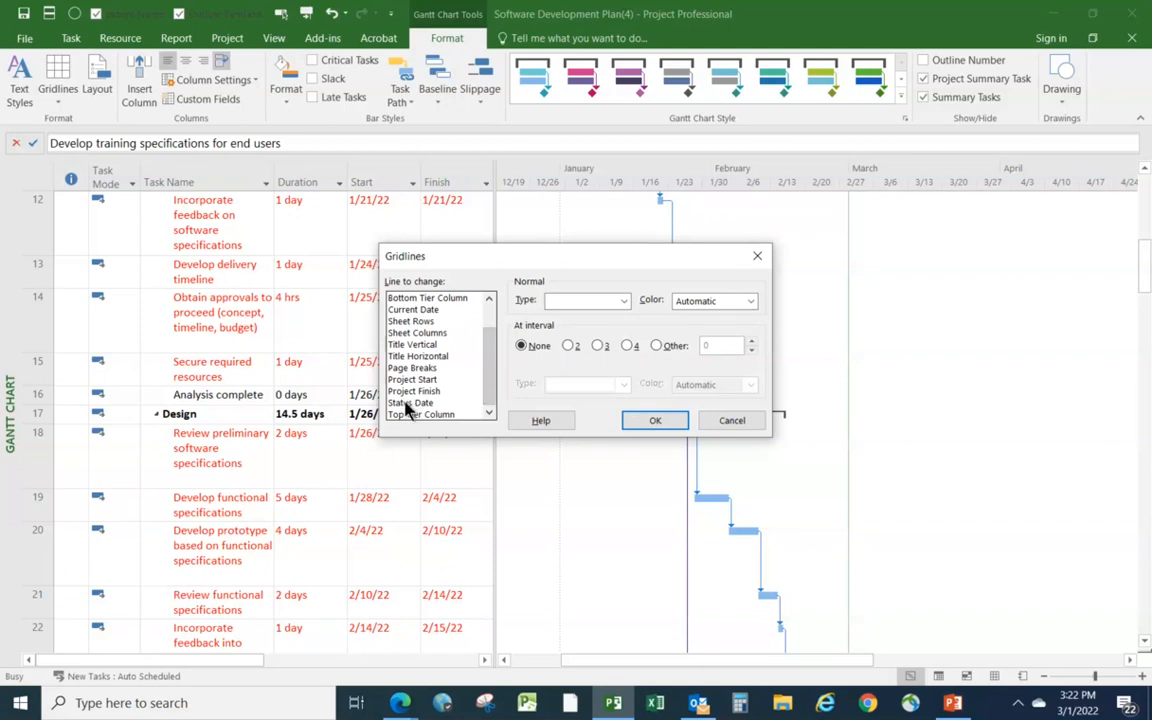
left_click(406, 403)
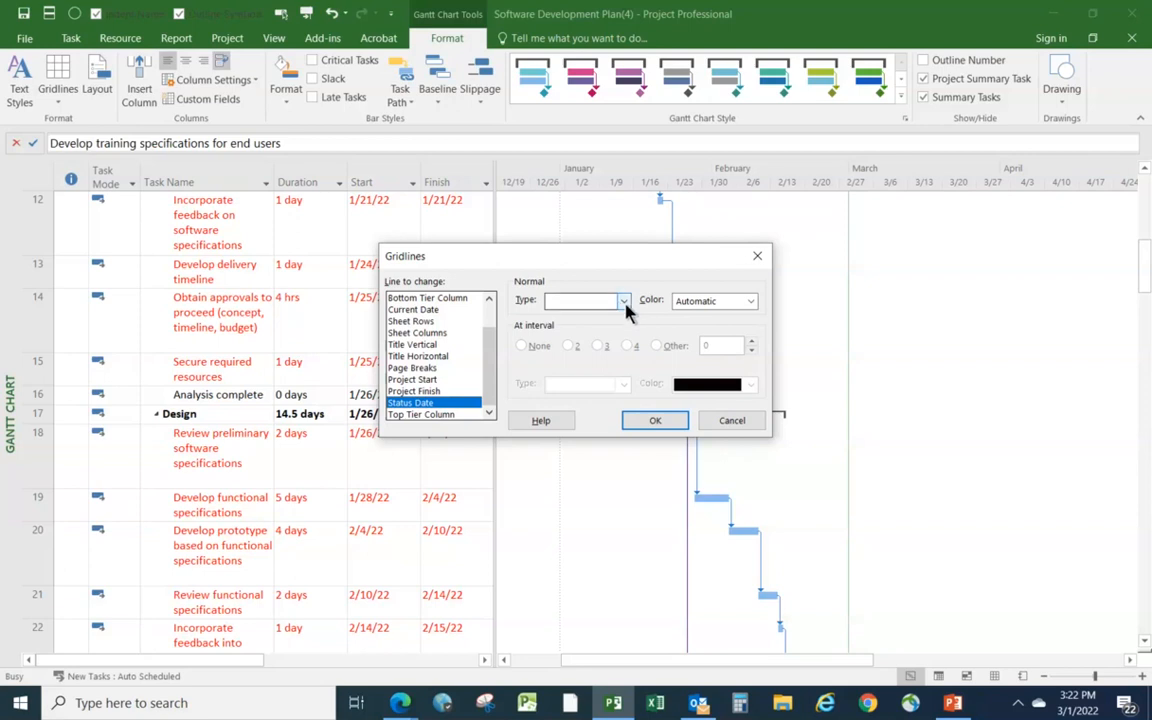
left_click(624, 302)
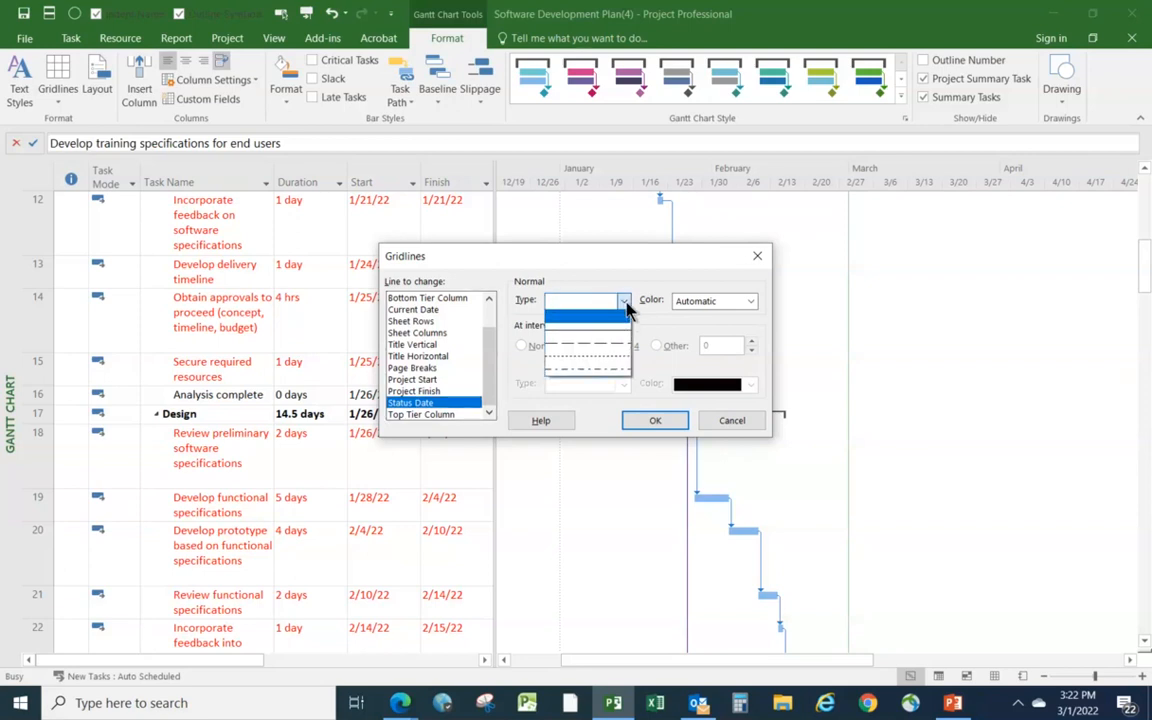
left_click(600, 347)
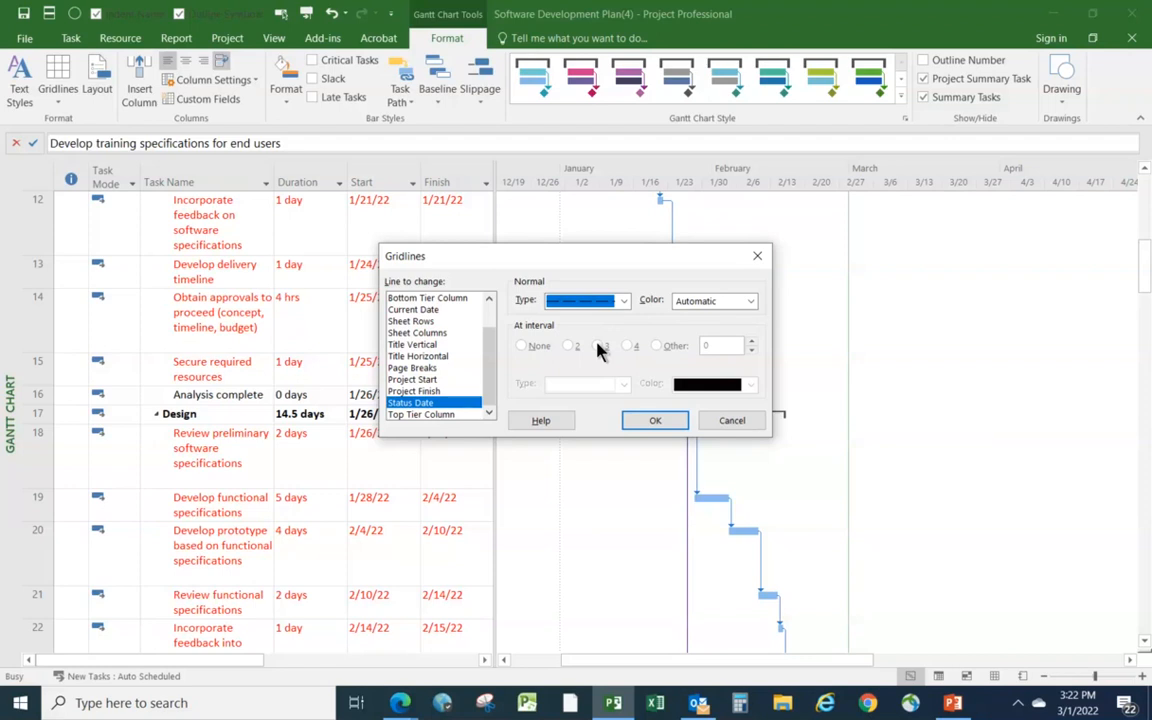
left_click(749, 301)
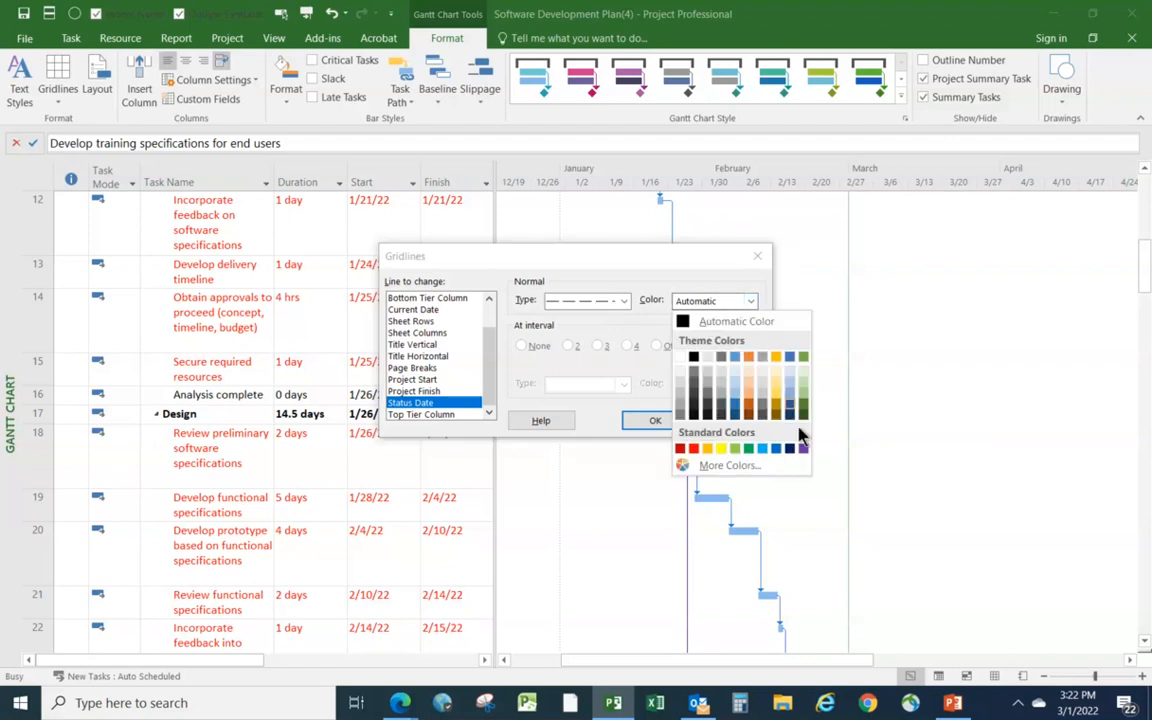
left_click(693, 449)
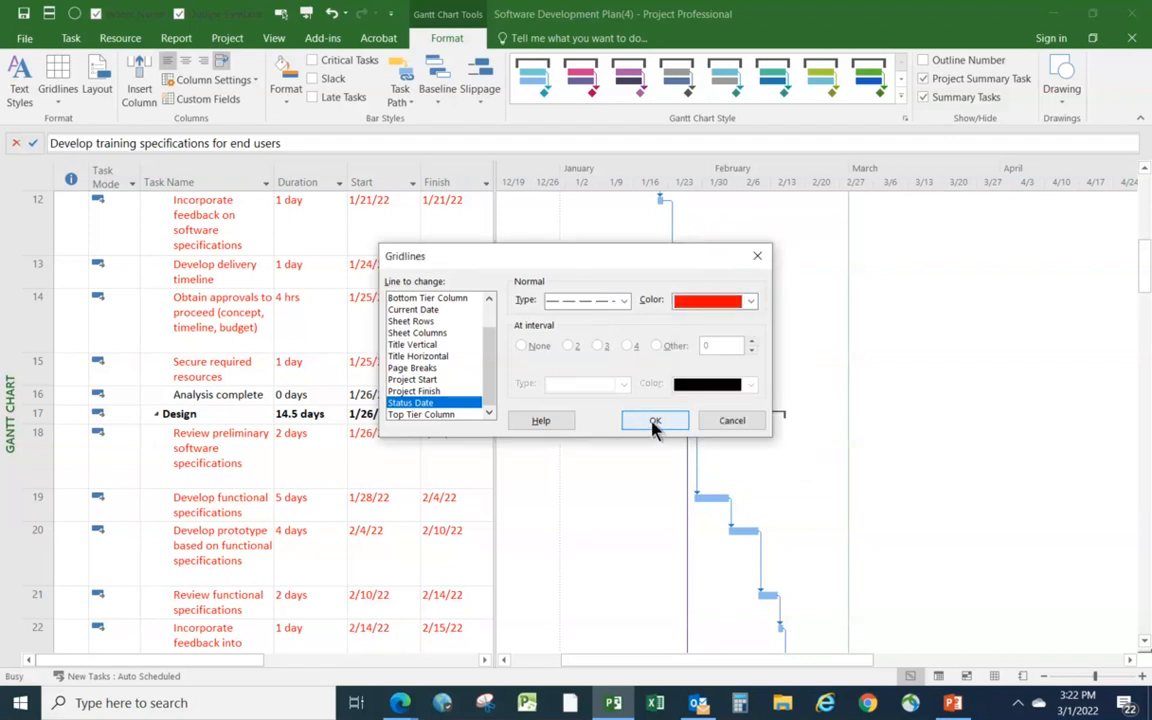
left_click(655, 421)
scroll(905, 533, "up", 5)
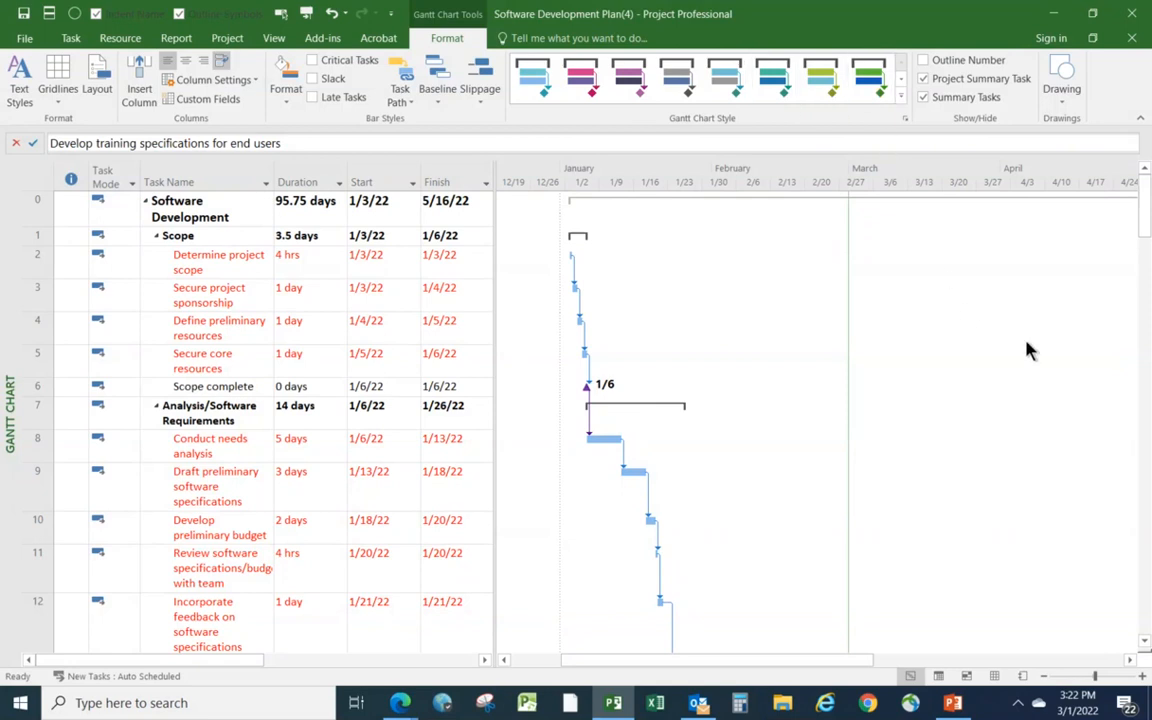
Check the Status Date gridline's type and color in the Gridlines settings, and reapply the red color.
left_click(60, 102)
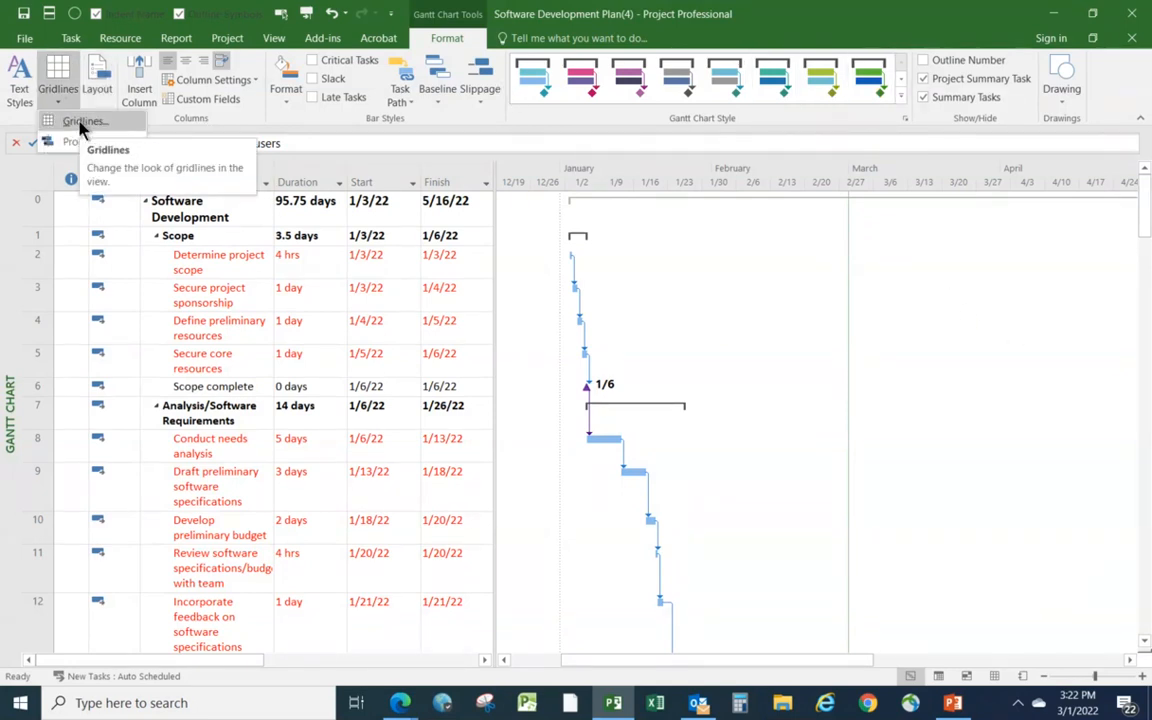
left_click(84, 124)
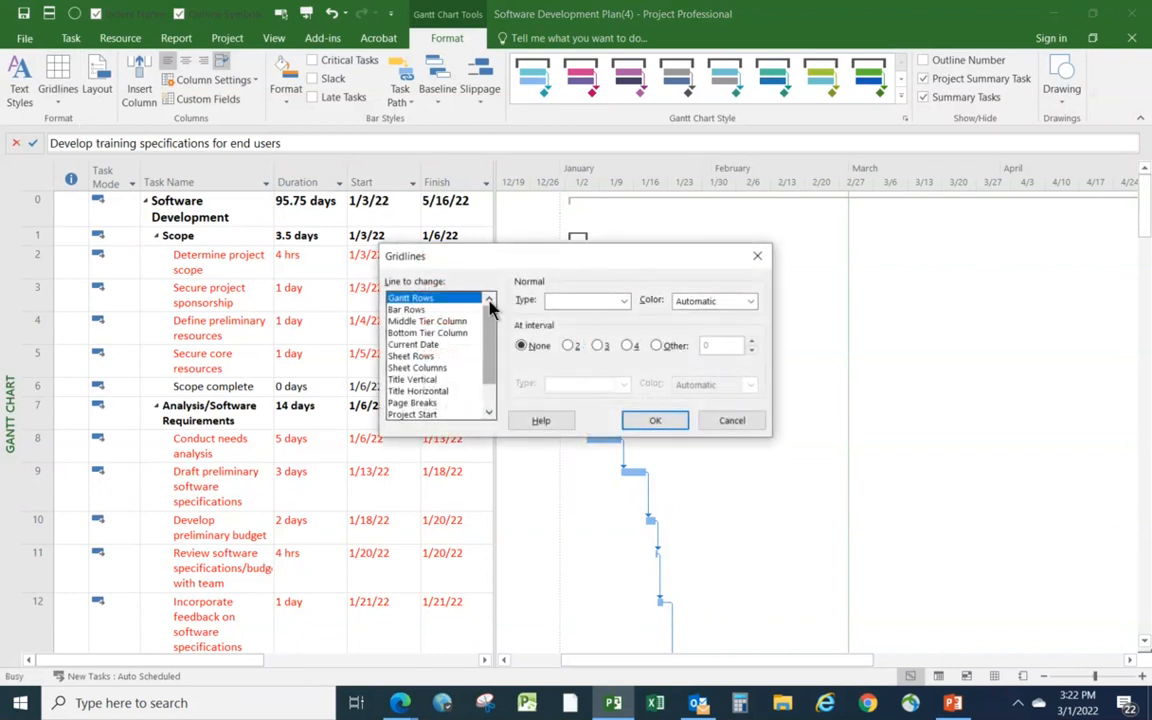
scroll(492, 348, "down", 1)
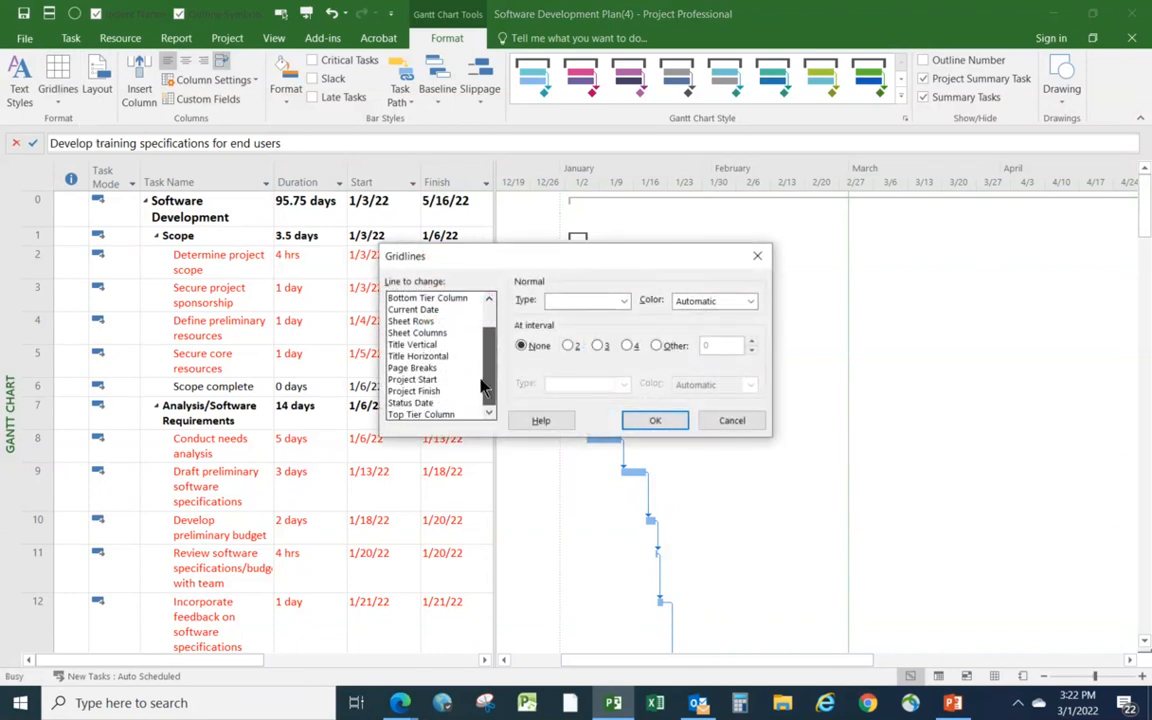
left_click(418, 405)
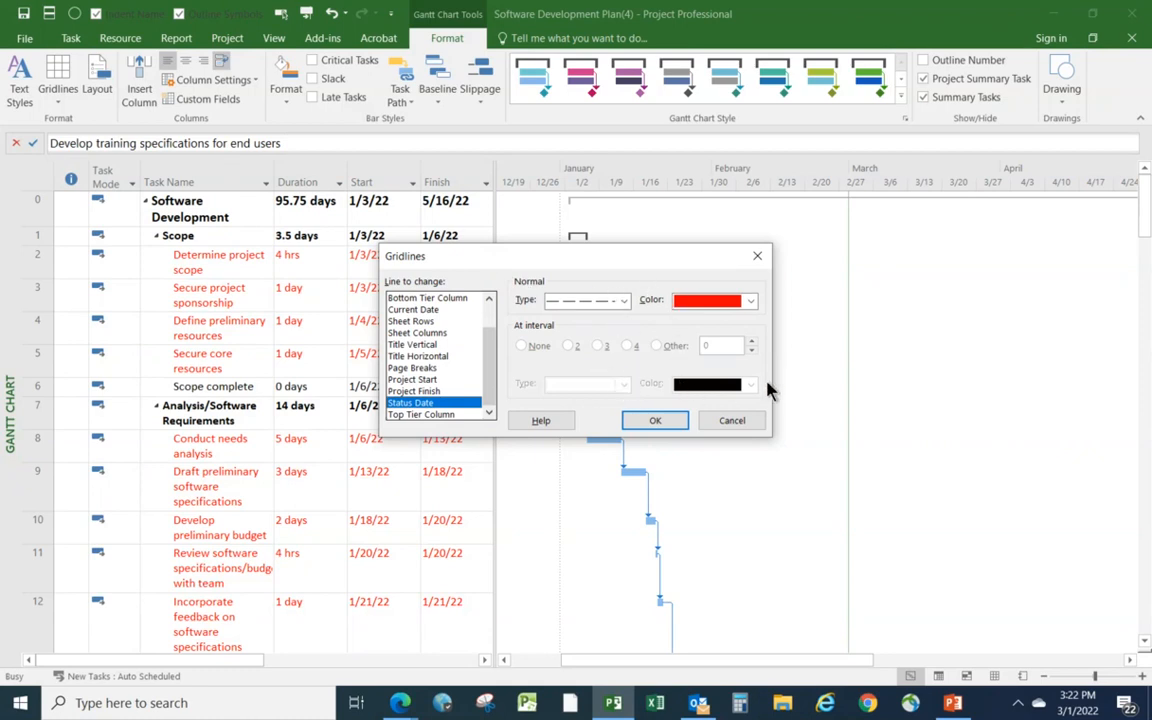
left_click(748, 301)
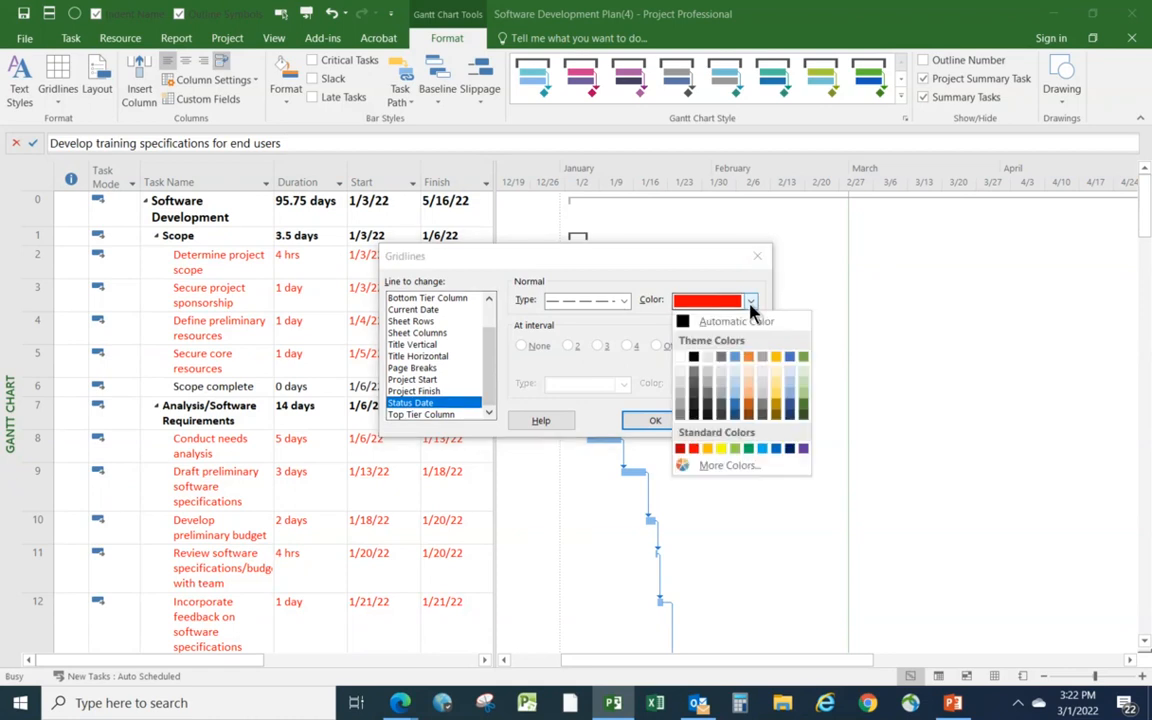
left_click(696, 450)
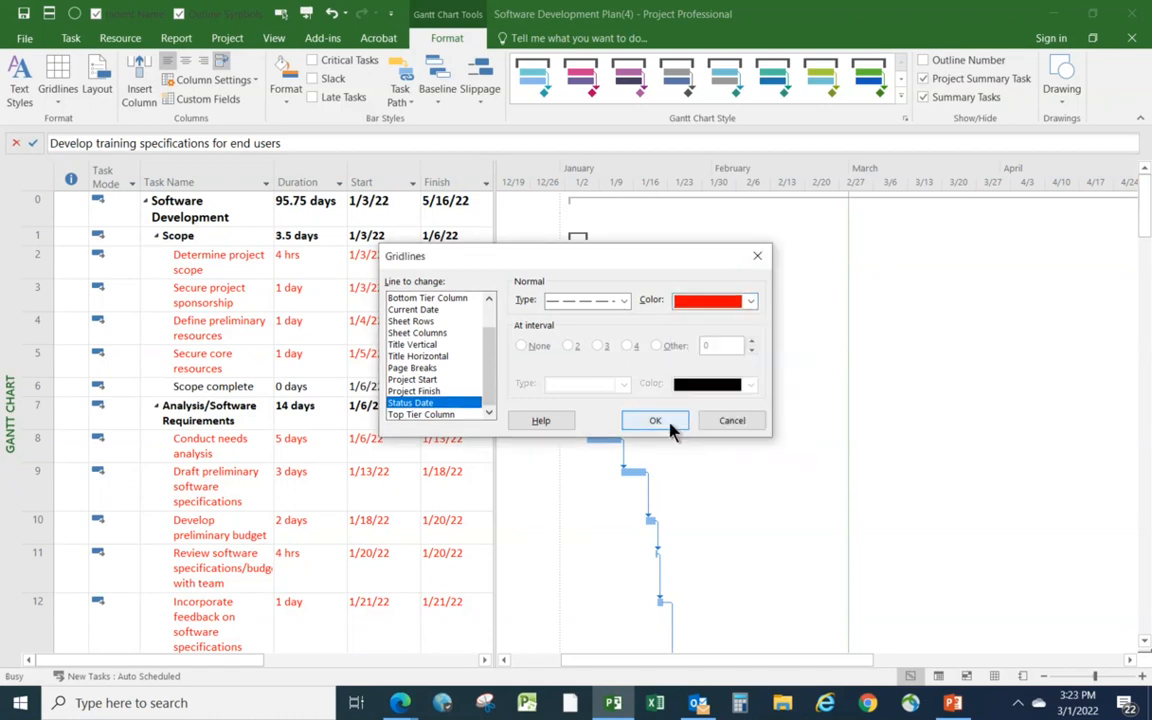
left_click(655, 421)
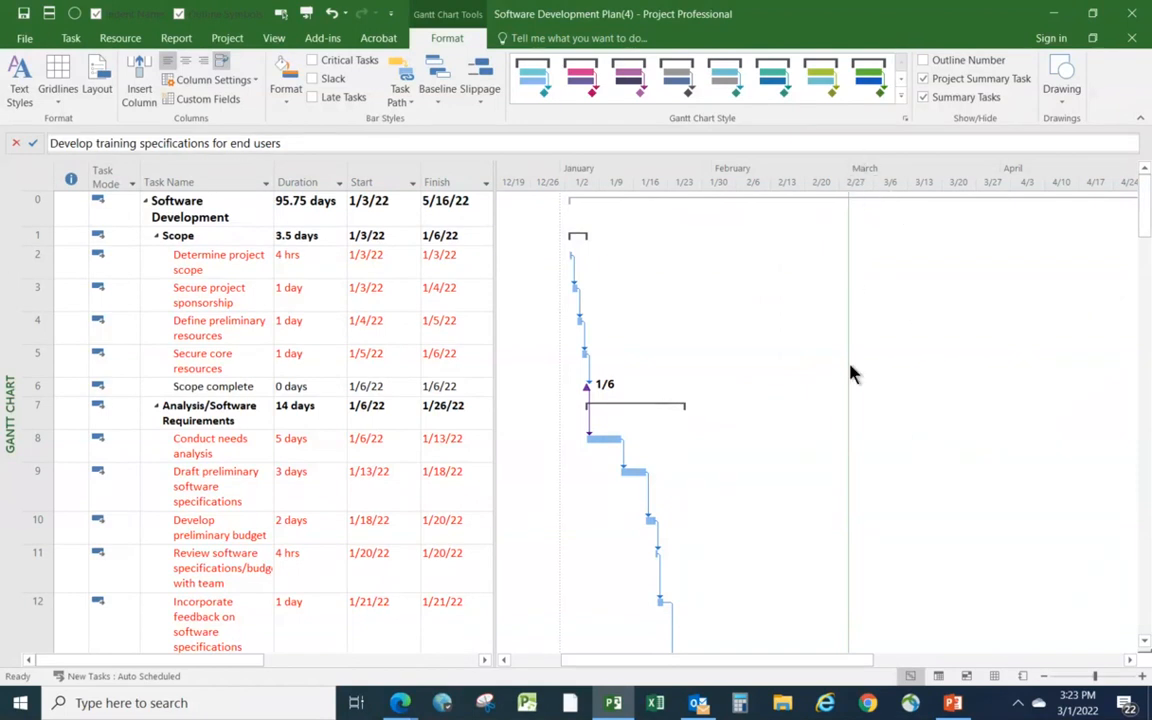
Check the current date and status date in Project Information, and close it without changes.
left_click(227, 43)
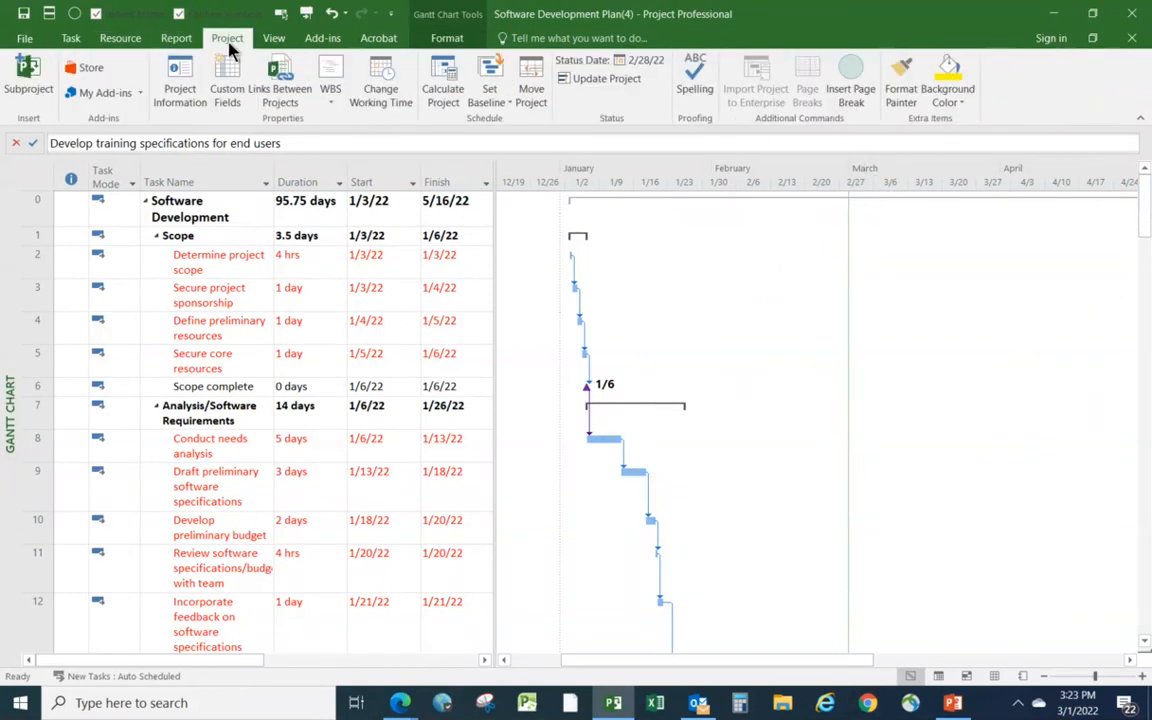
left_click(162, 72)
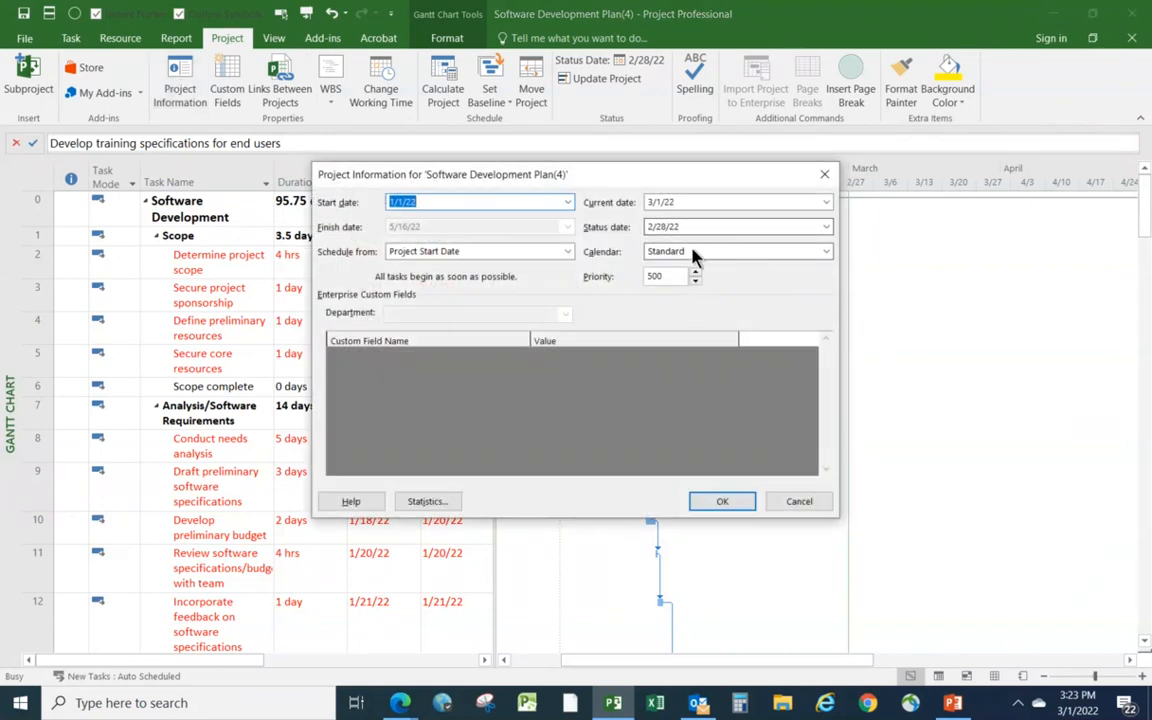
left_click(826, 176)
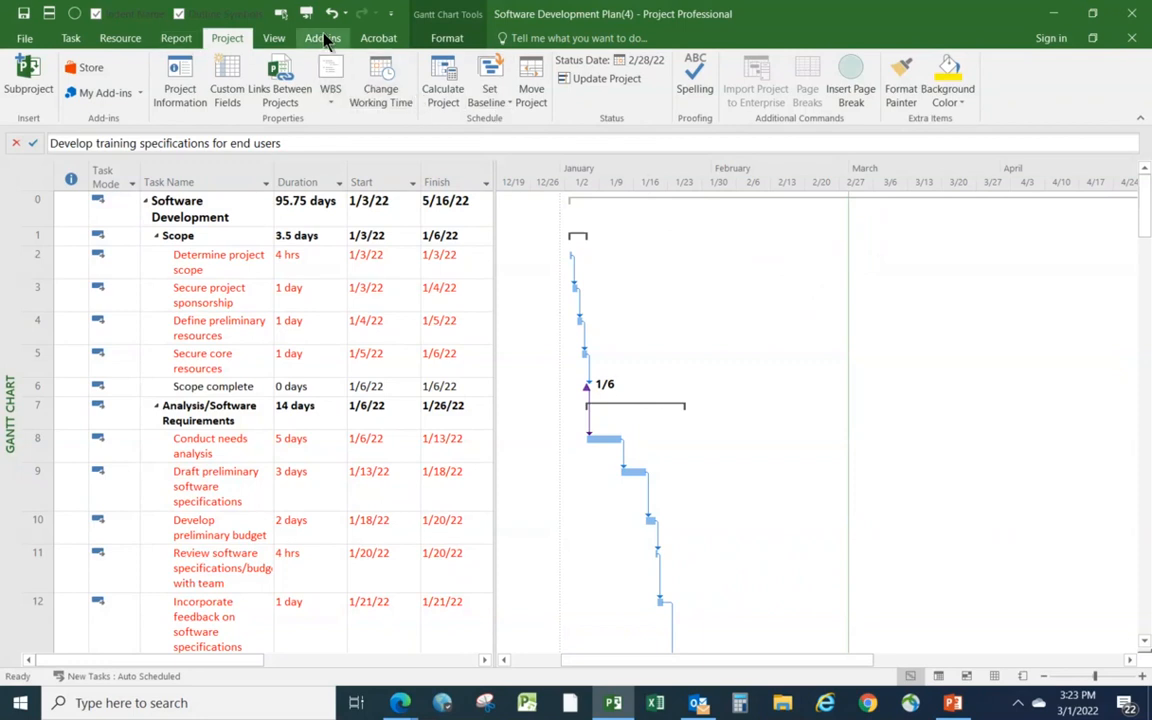
Set the Gantt chart's timescale to Days and bring the week of Feb 27, '22 into view.
left_click(272, 40)
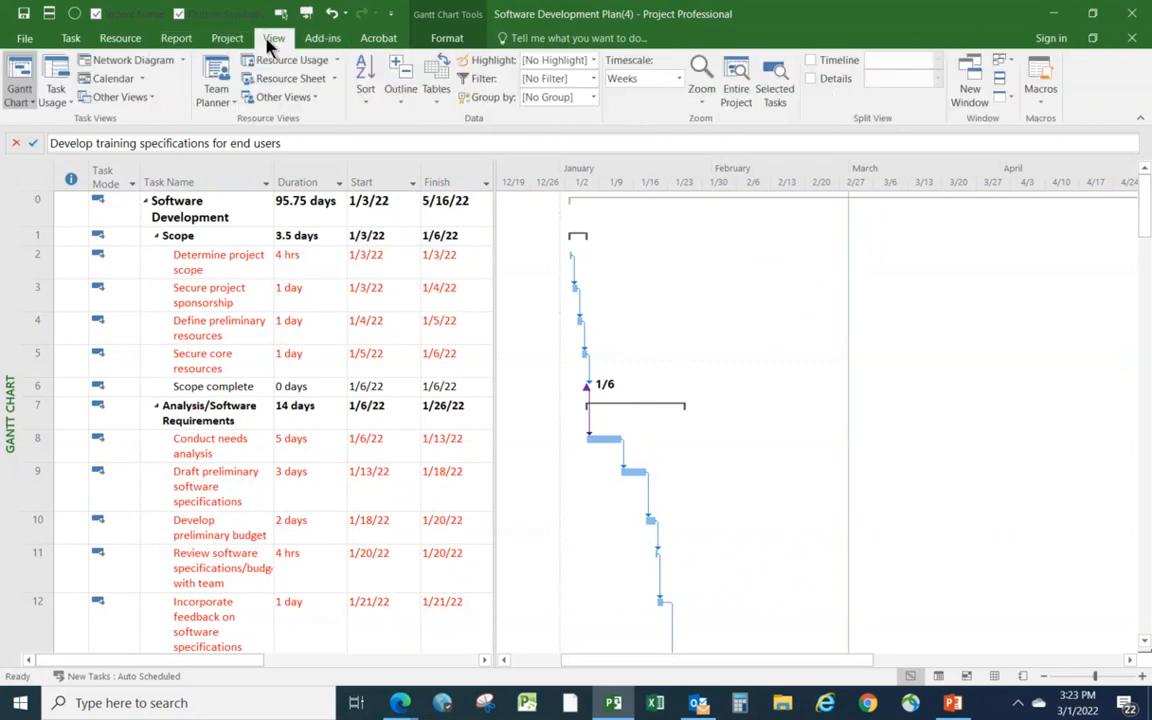
left_click(679, 80)
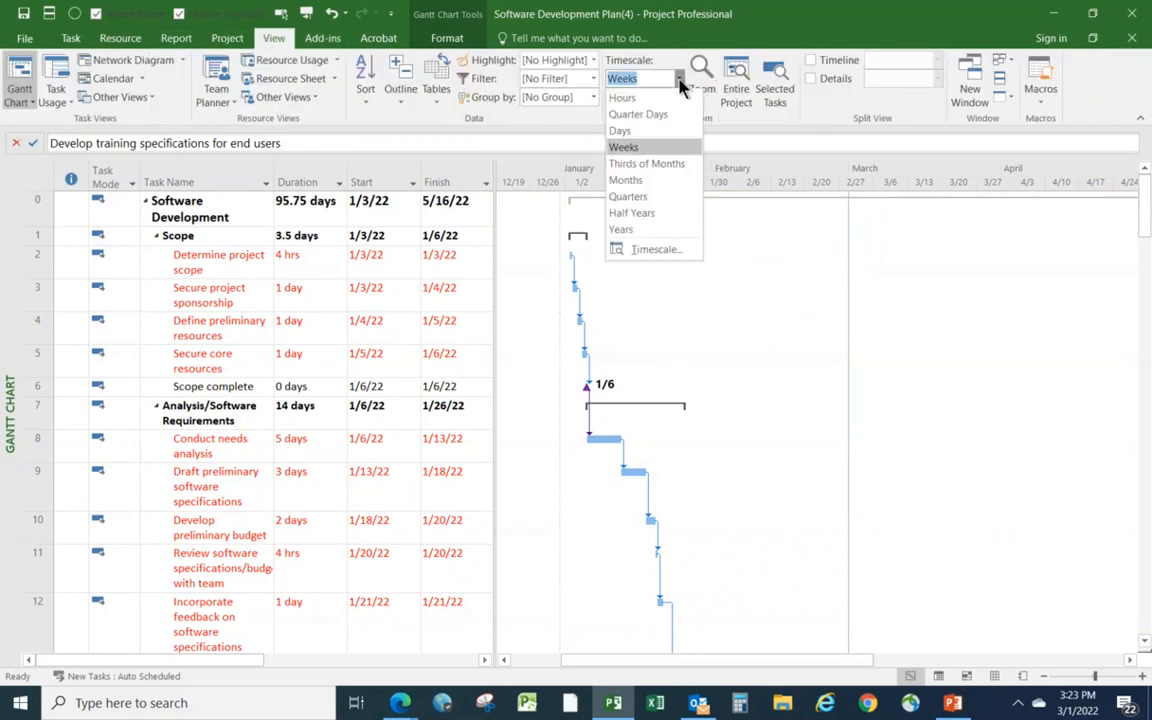
left_click(641, 130)
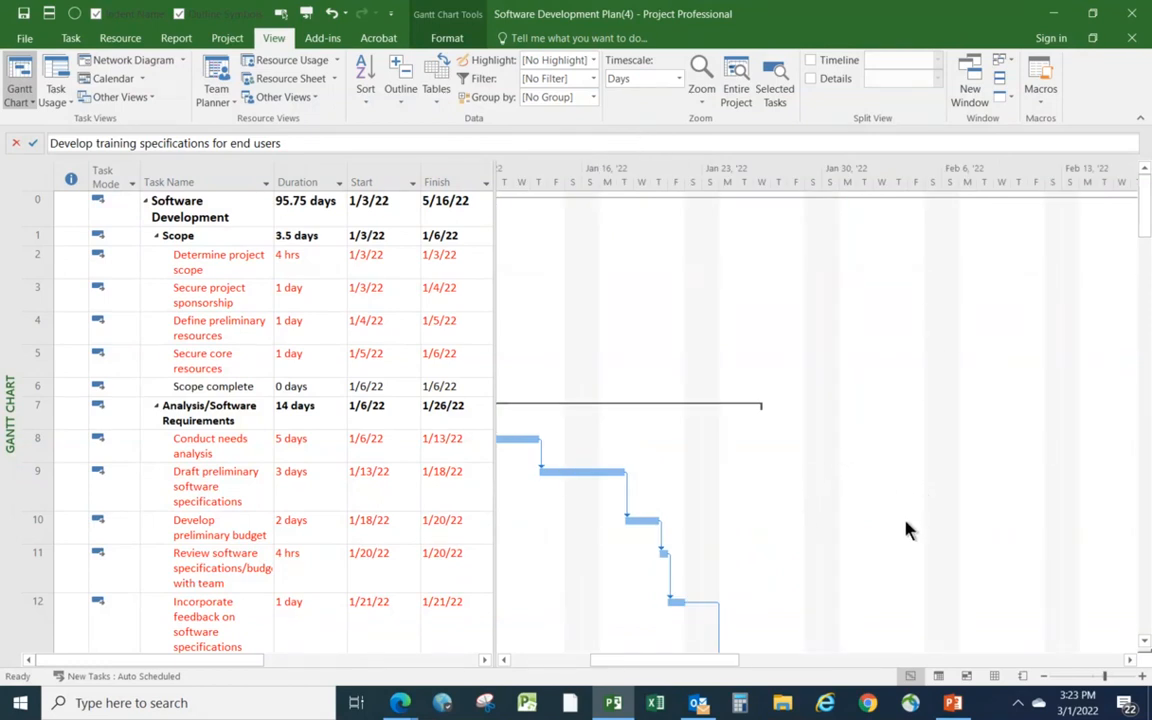
left_click(1129, 660)
left_click(1129, 660)
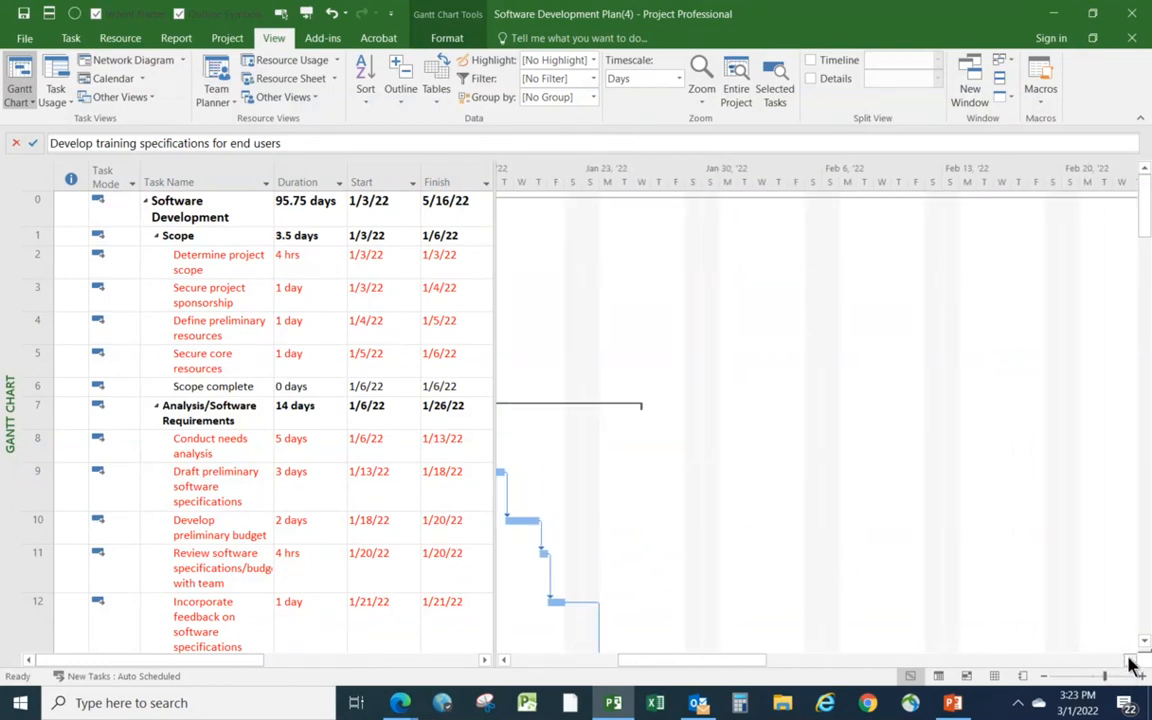
left_click(1129, 660)
left_click(1129, 660)
left_click(1129, 660)
left_click(1129, 660)
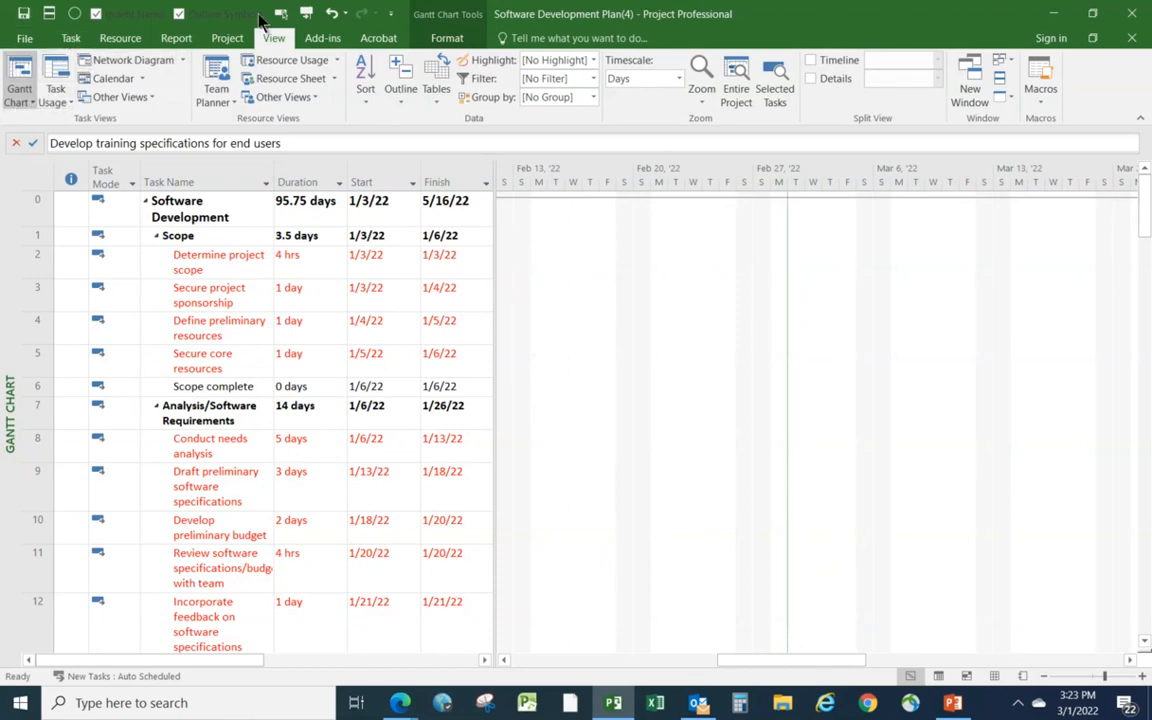
Change the Gantt chart's Current Date gridline color to red.
left_click(449, 42)
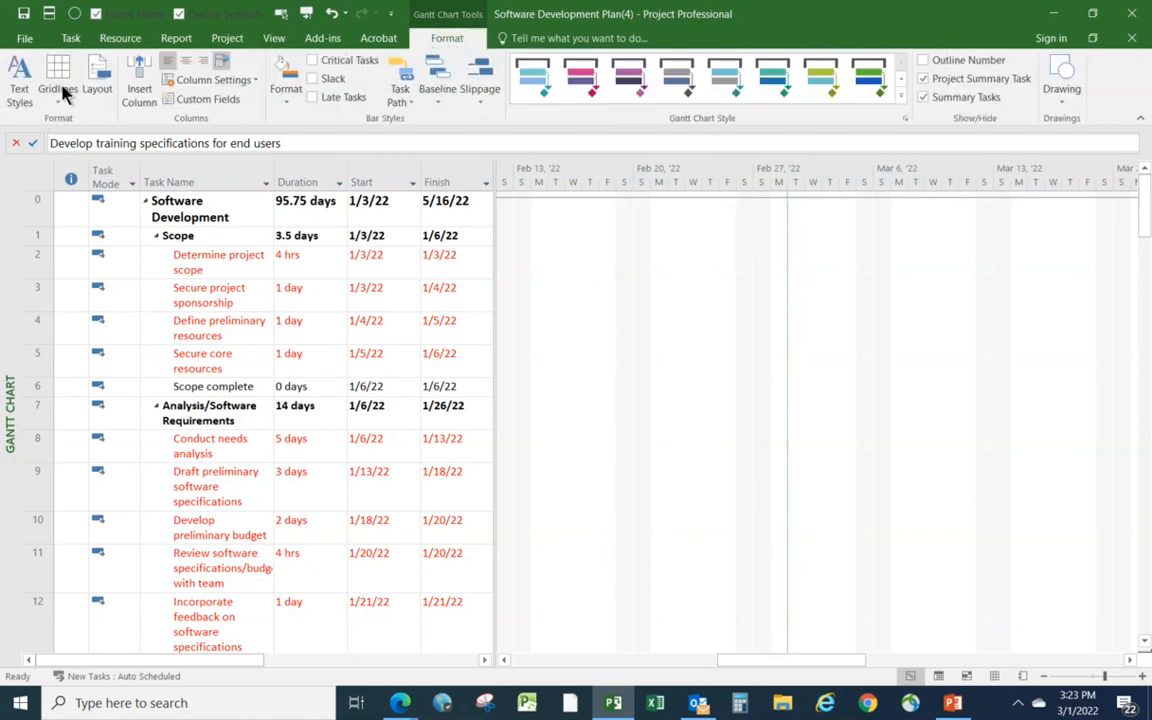
left_click(56, 75)
left_click(80, 121)
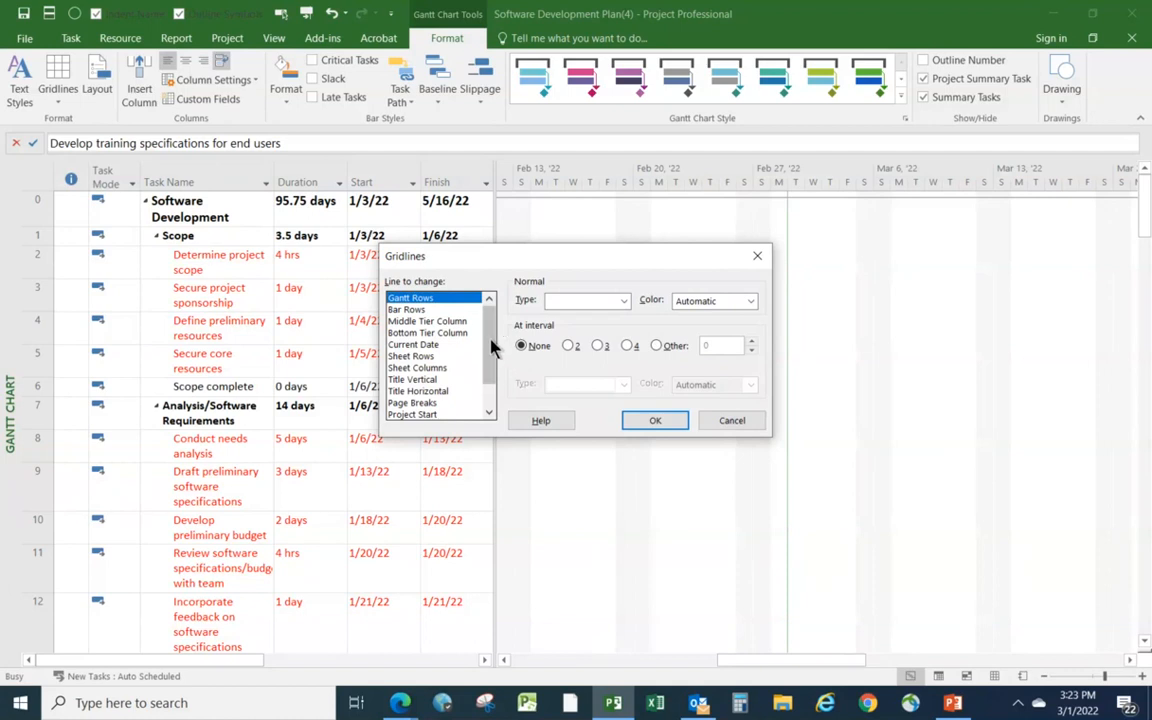
left_click_drag(490, 347, 488, 392)
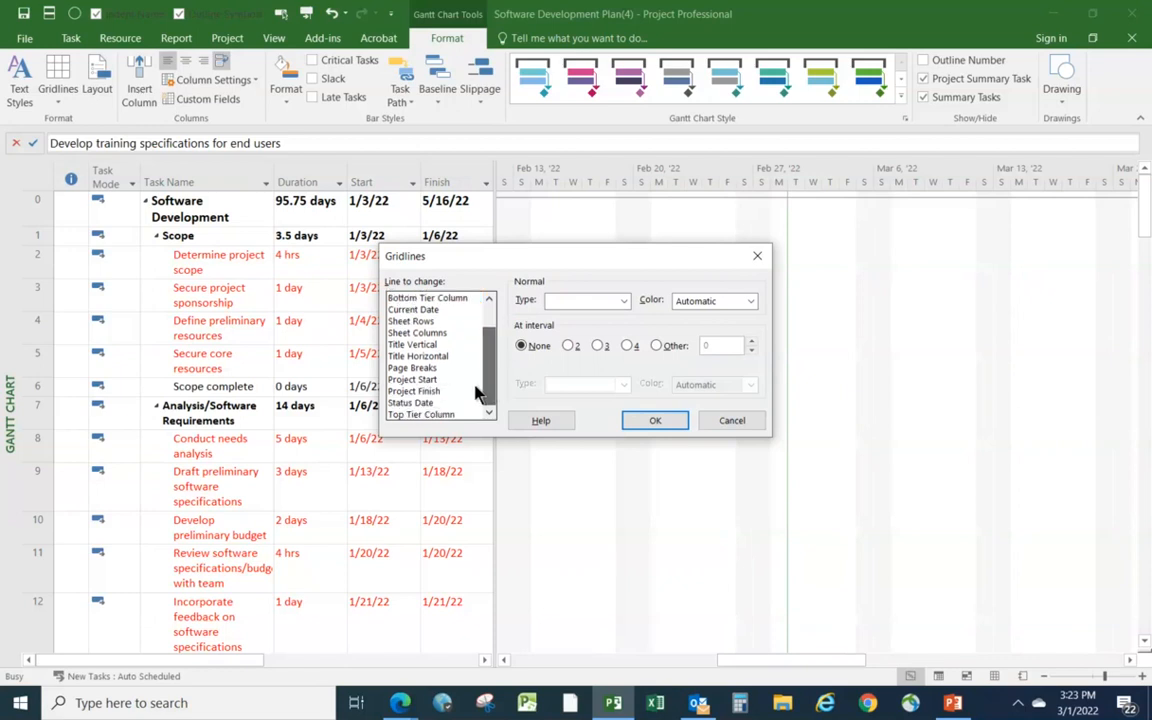
scroll(488, 366, "up", 1)
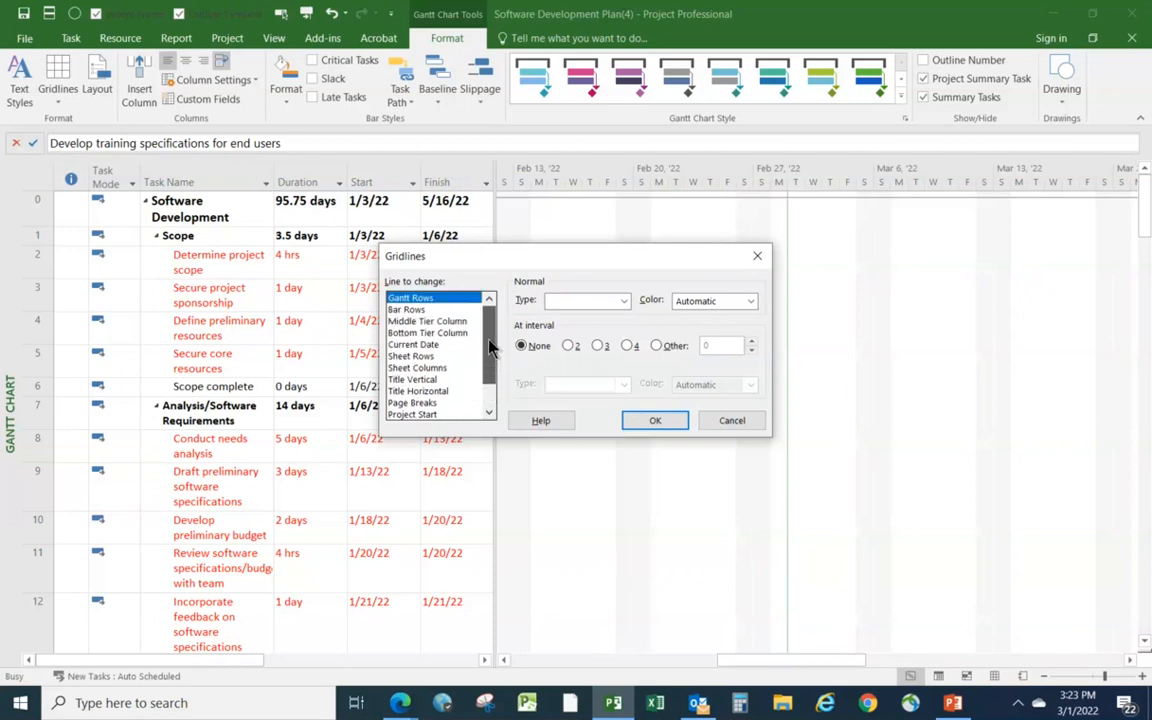
left_click(416, 345)
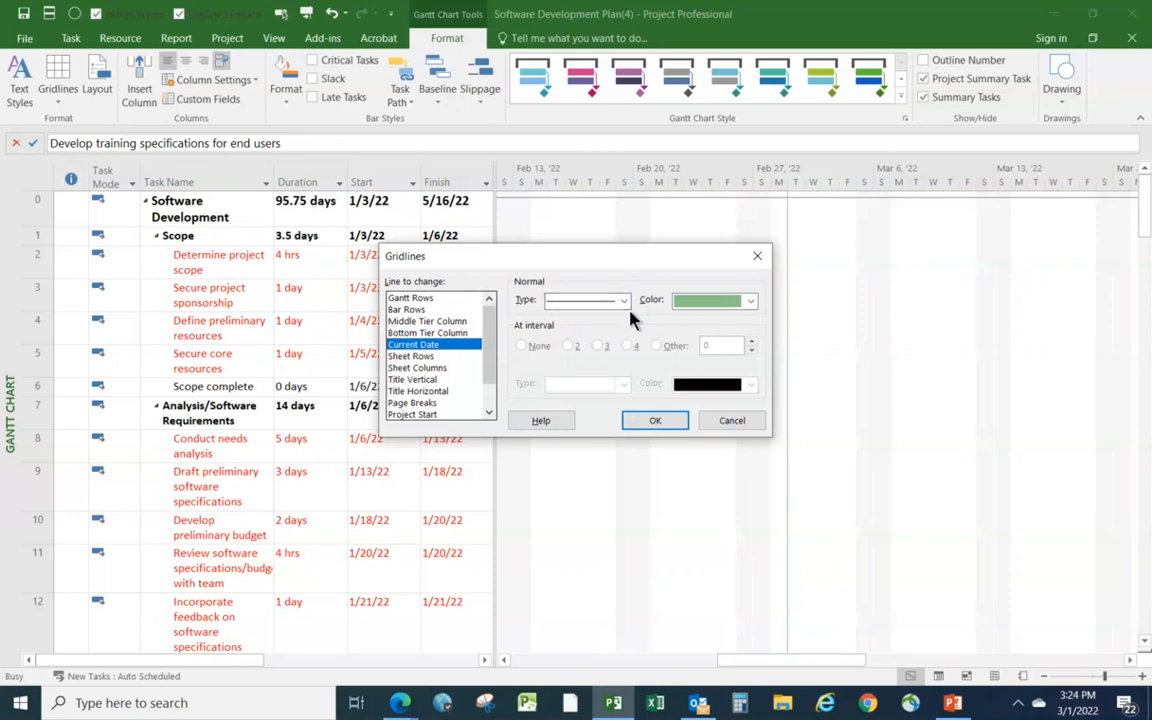
left_click(750, 301)
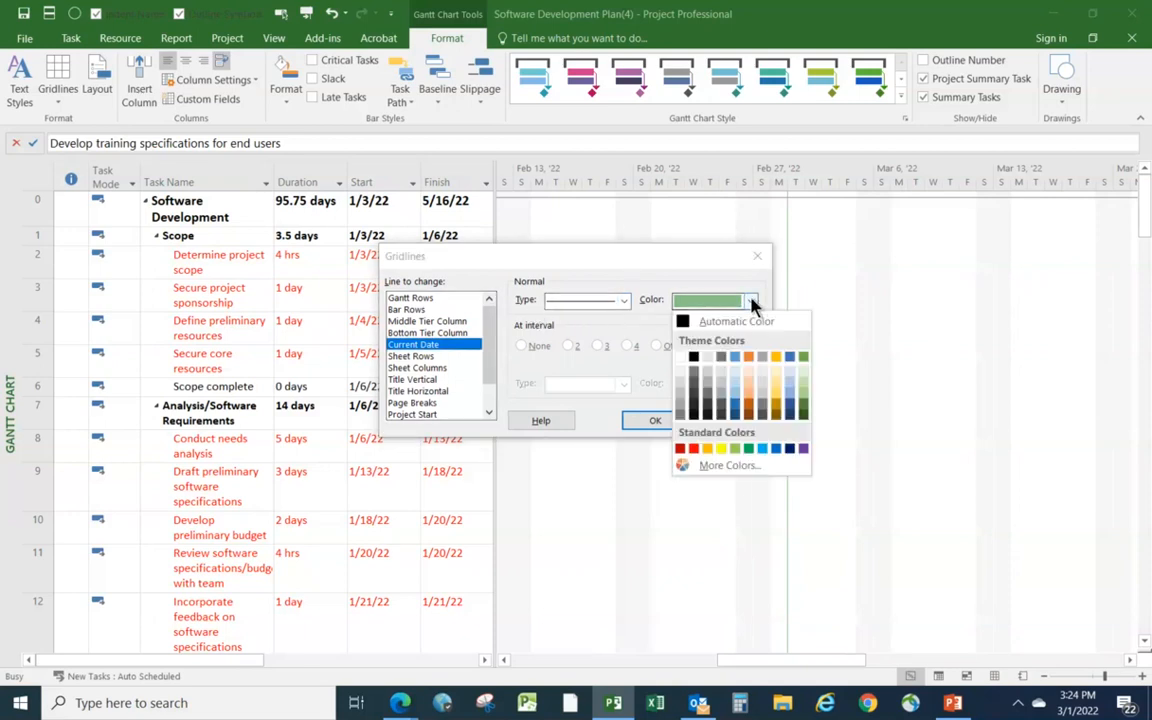
left_click(693, 449)
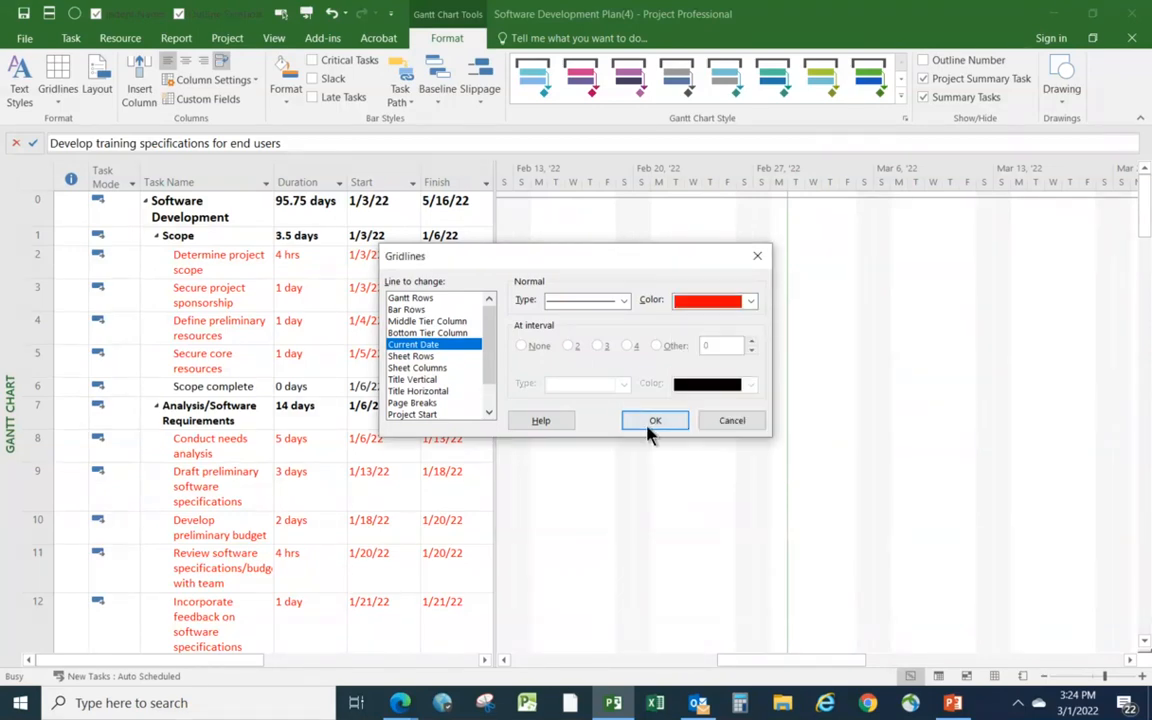
left_click(652, 421)
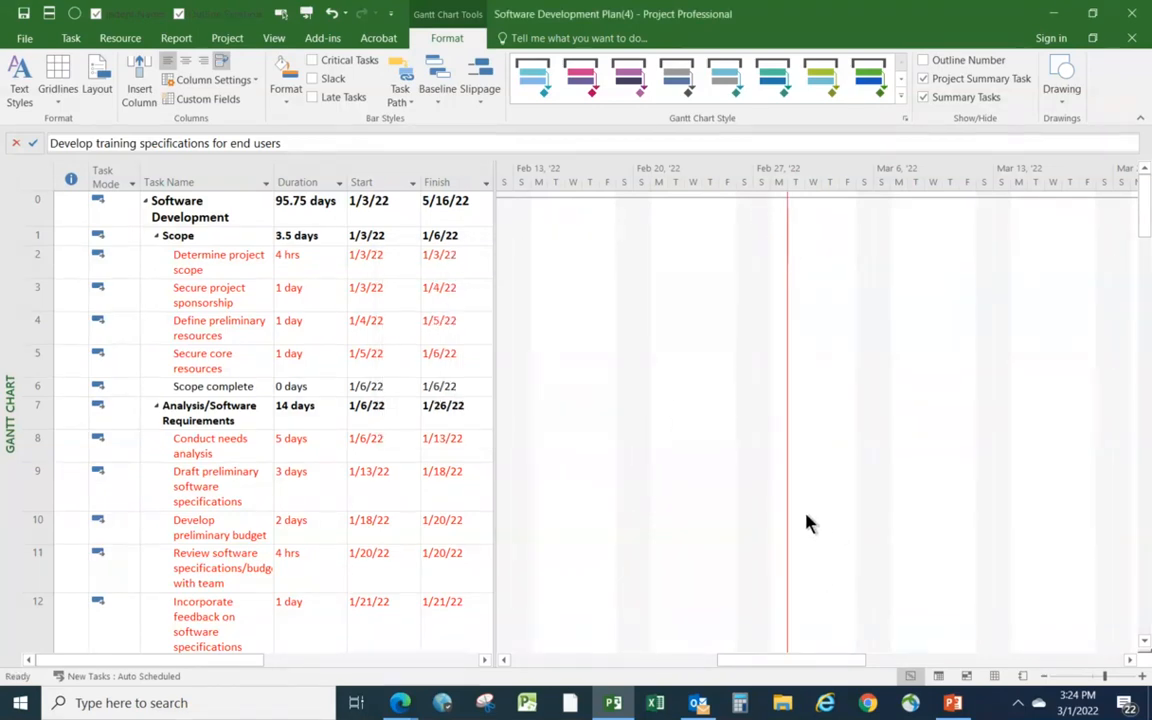
Format the Gantt chart's Project Start gridline as a dashed red line.
left_click_drag(792, 664, 576, 660)
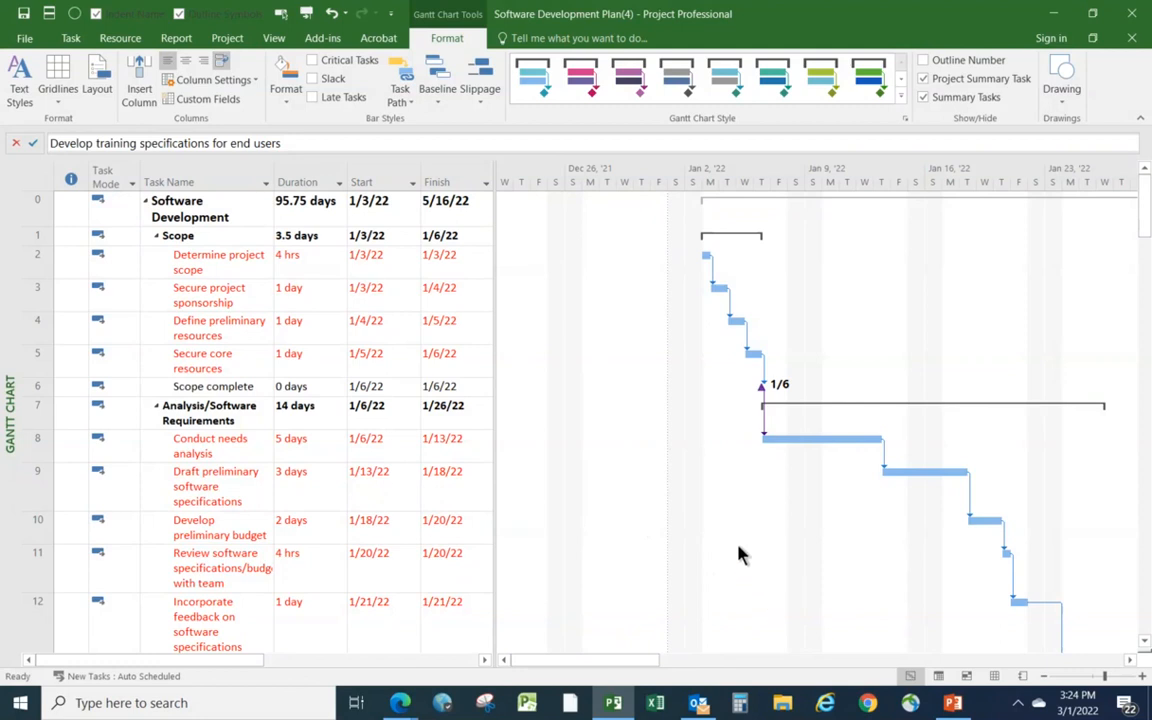
left_click(50, 84)
left_click(78, 122)
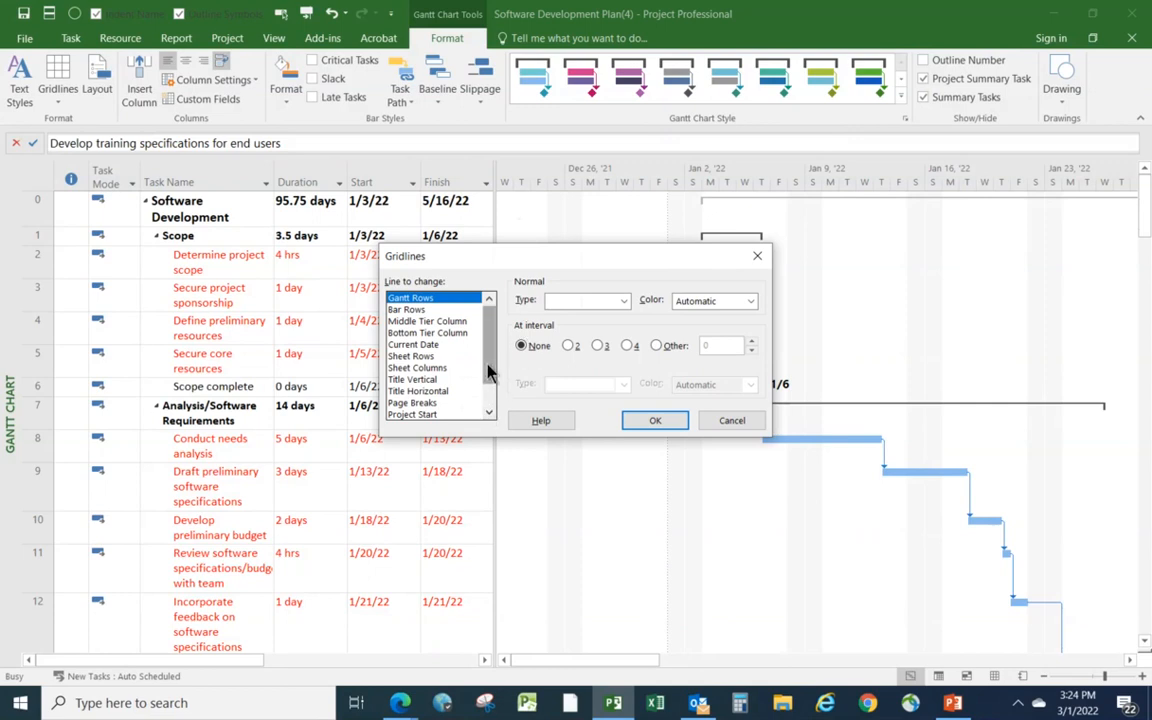
left_click_drag(490, 330, 490, 386)
left_click(414, 391)
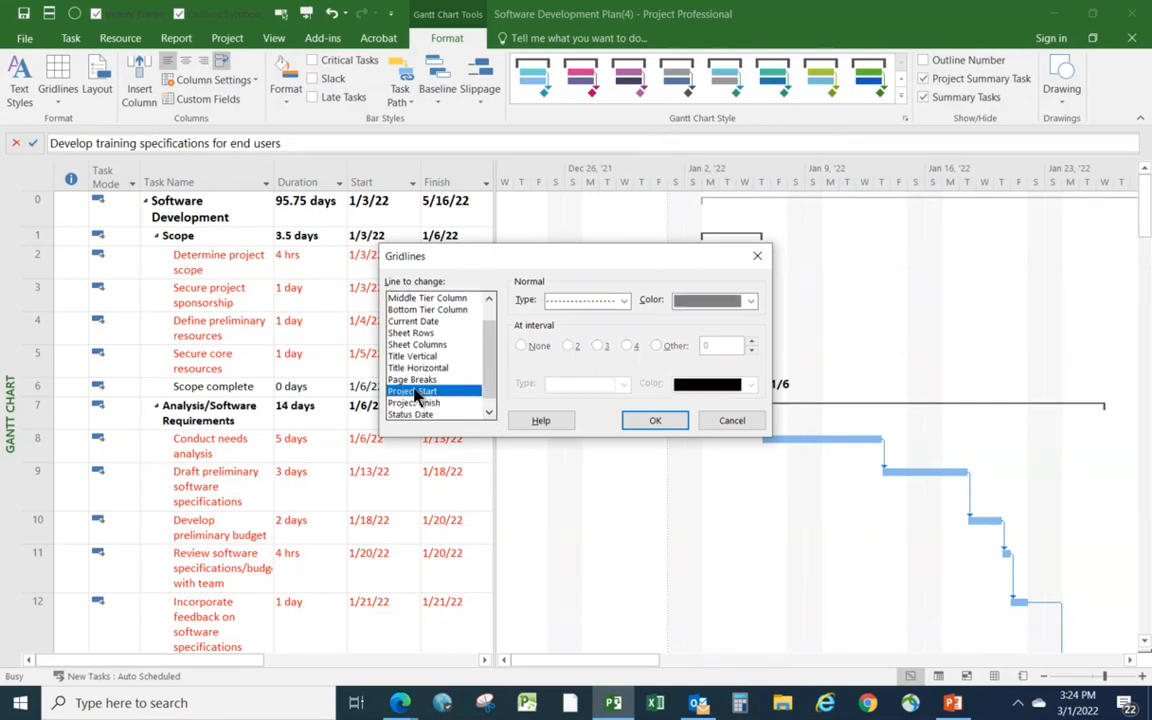
left_click(617, 301)
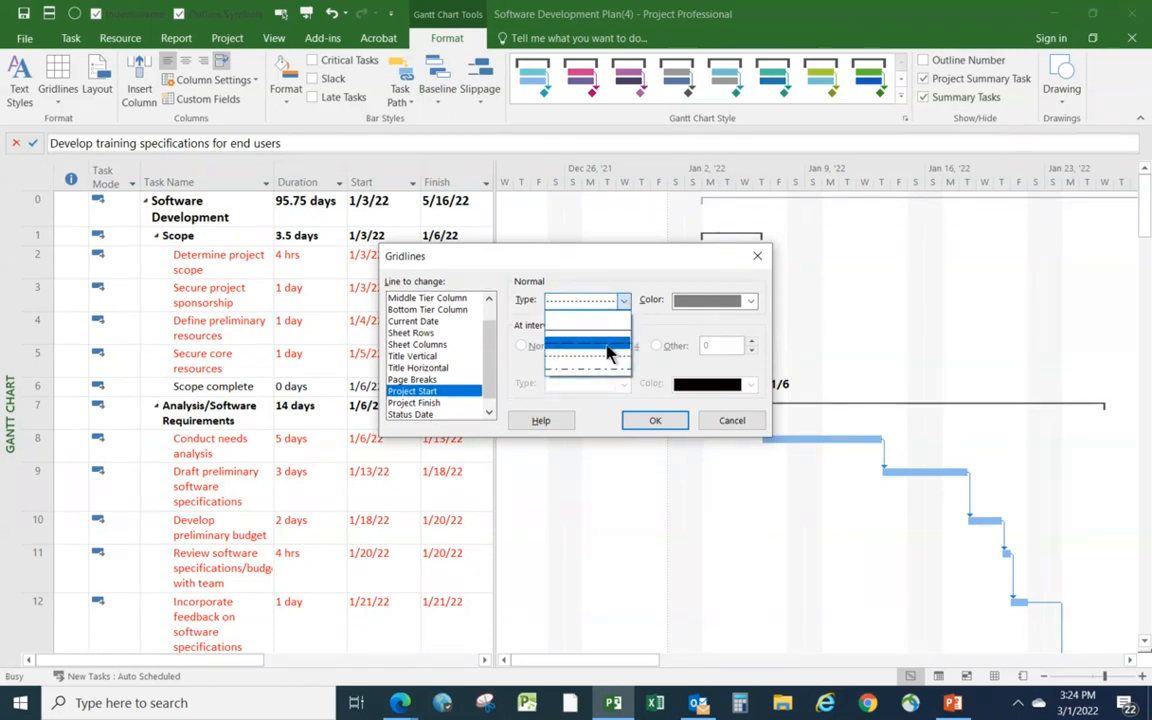
left_click(608, 344)
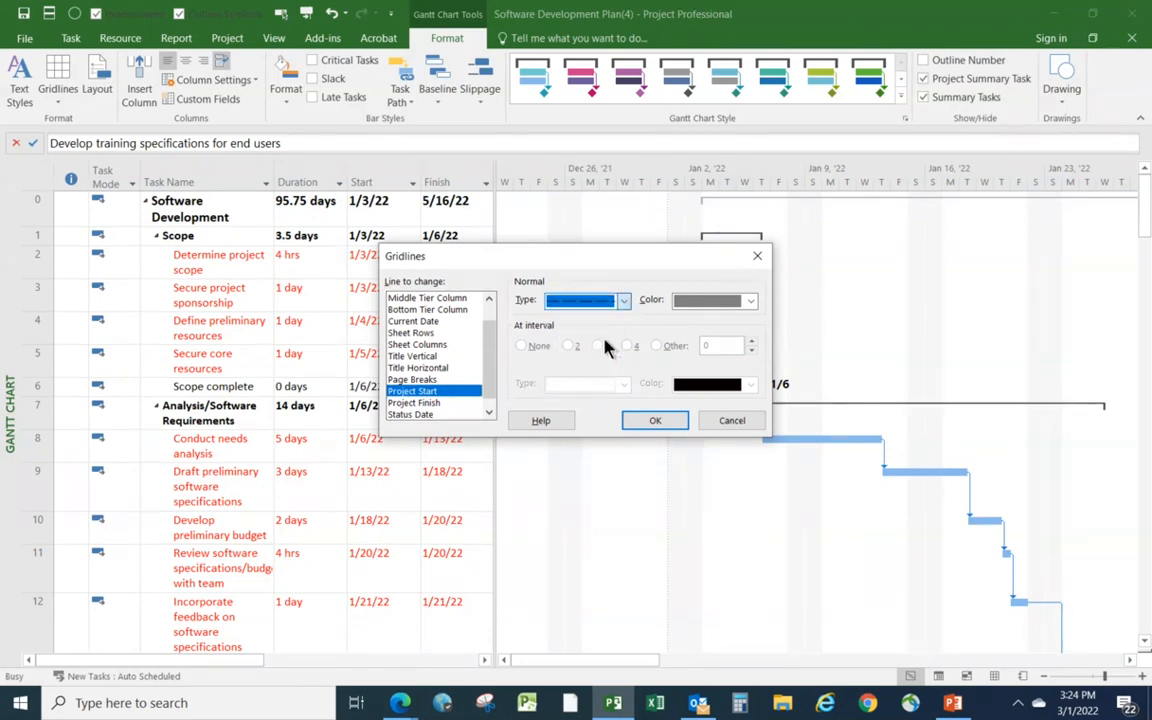
left_click(750, 301)
left_click(698, 450)
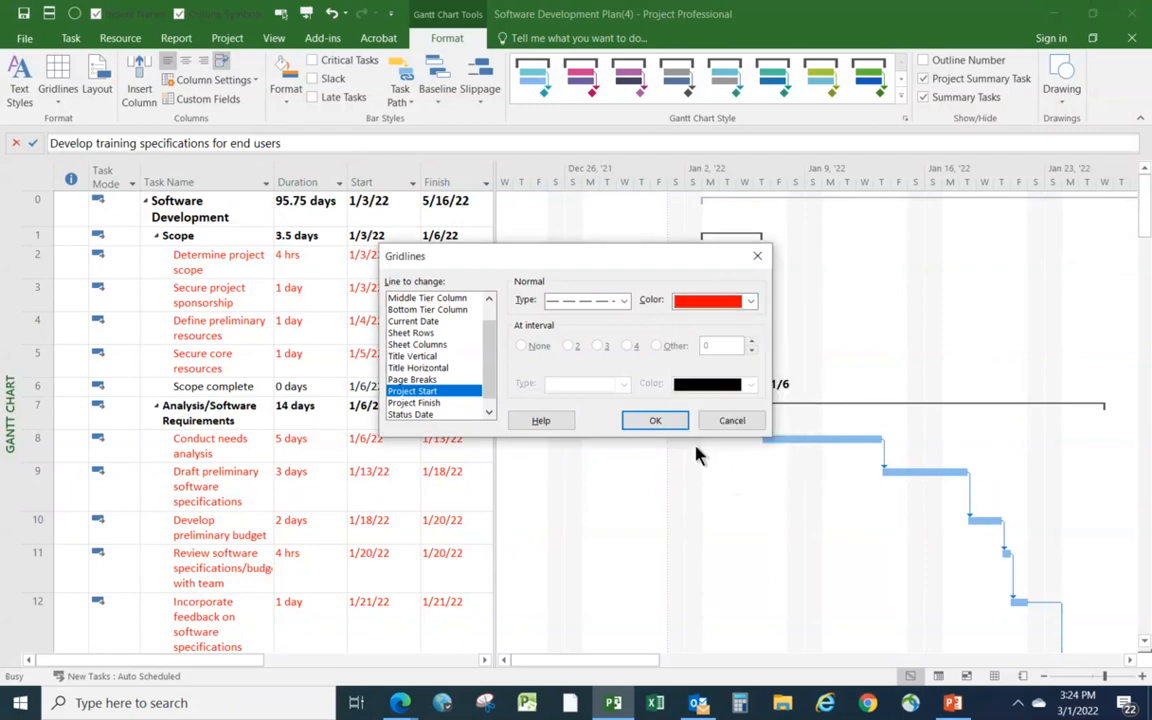
left_click(659, 423)
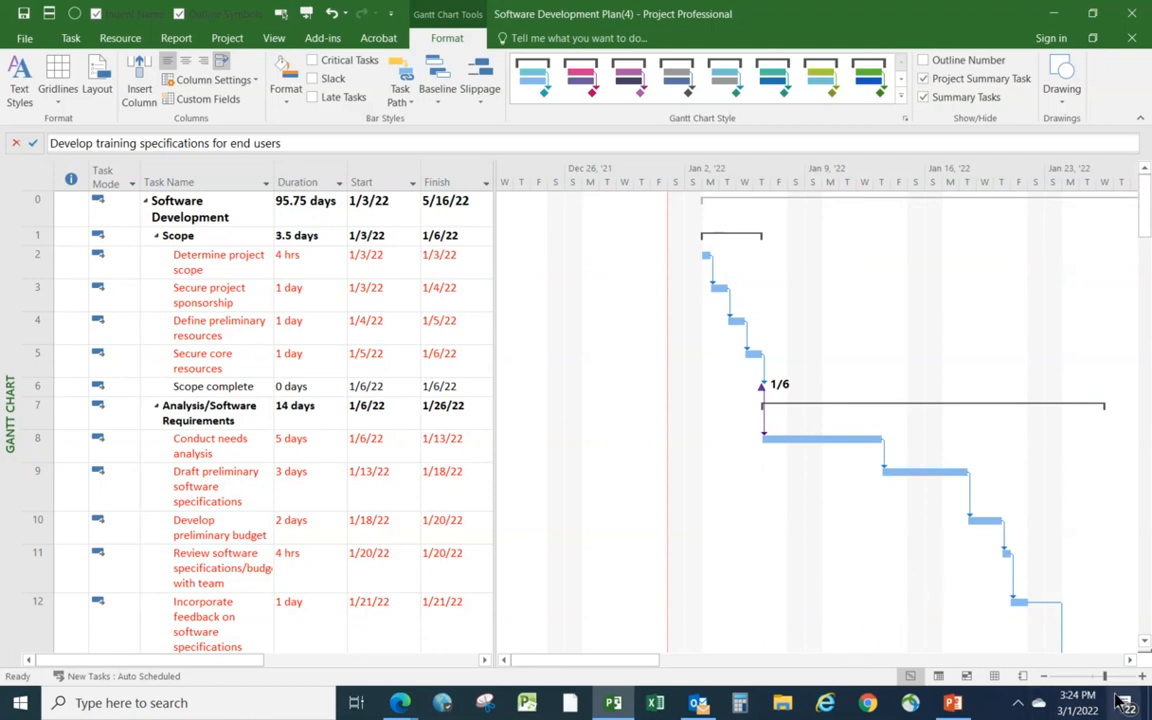
Try dashed black gridlines for the Gantt Rows with an interval of 2, and undo the change.
left_click(1131, 661)
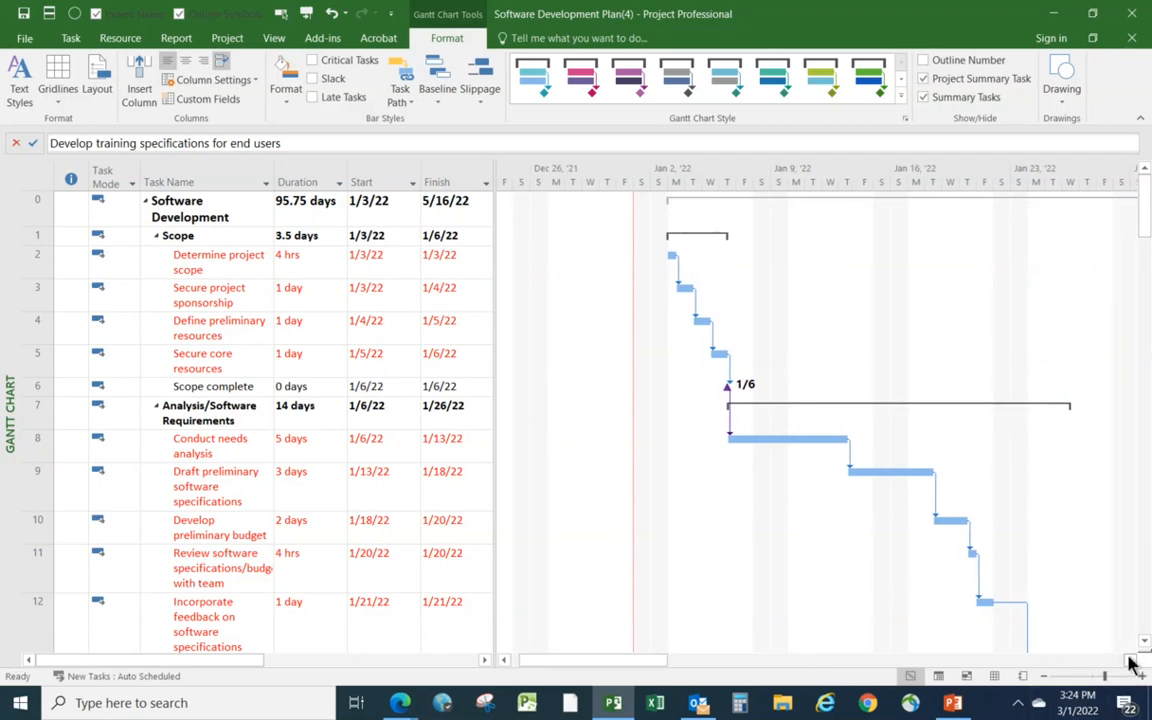
left_click_drag(1131, 661, 1131, 661)
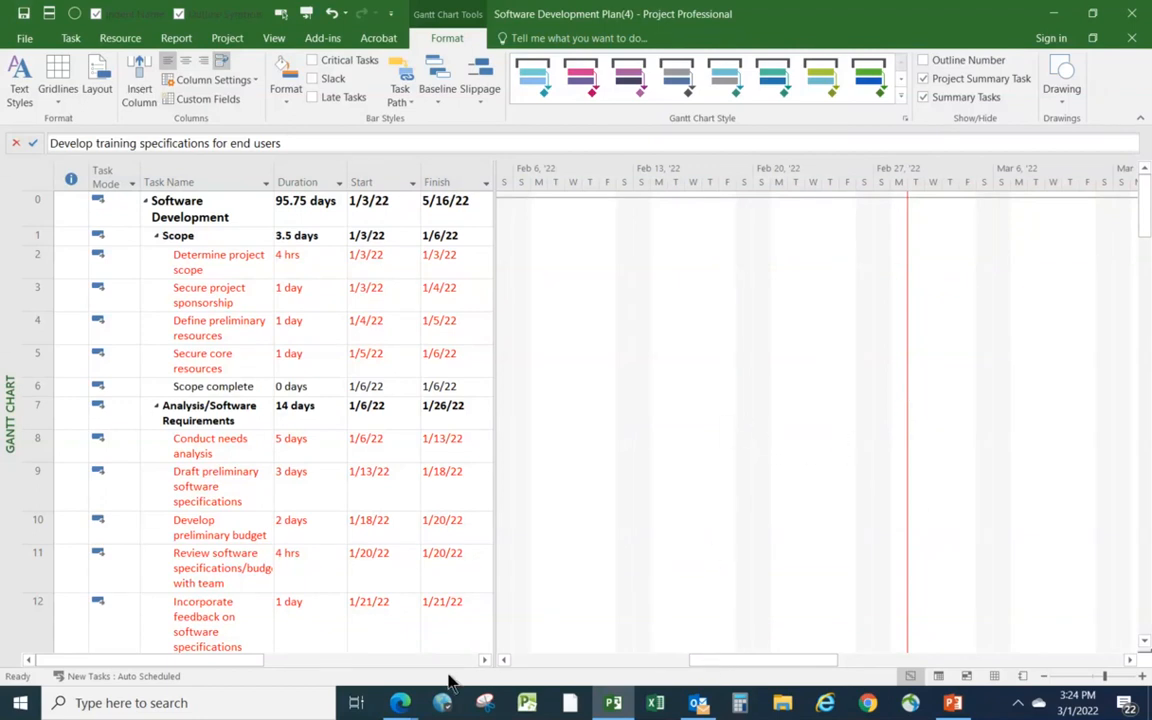
left_click_drag(680, 656, 553, 643)
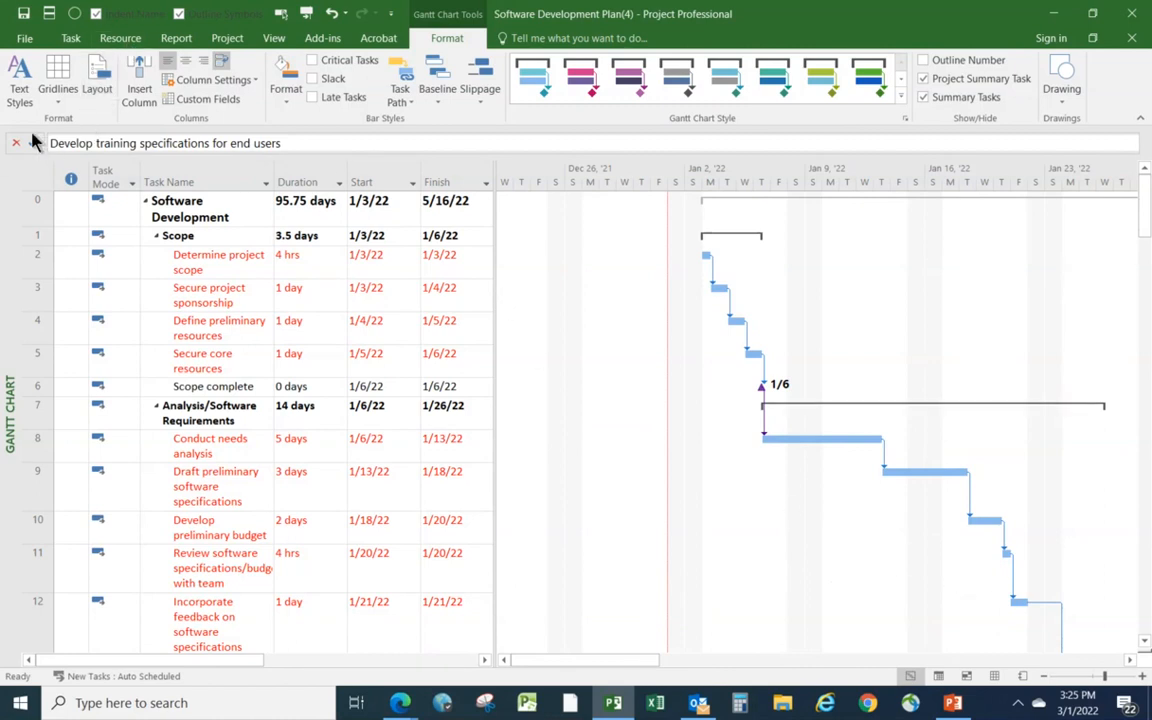
left_click(57, 95)
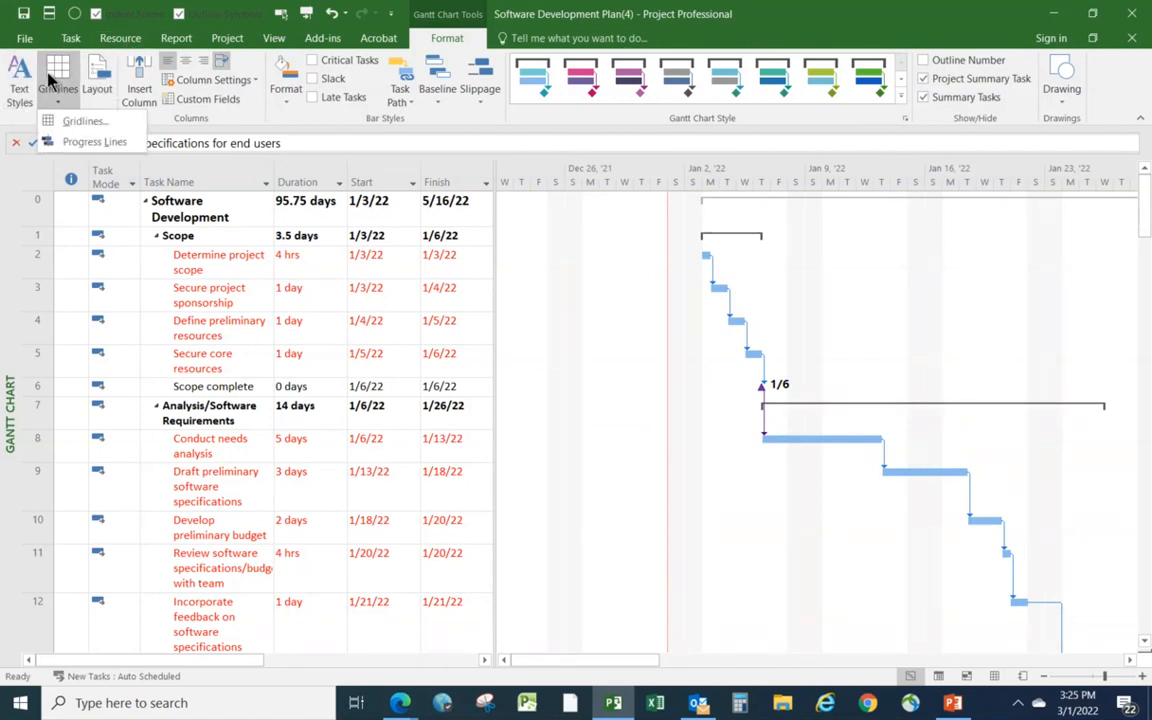
left_click(80, 122)
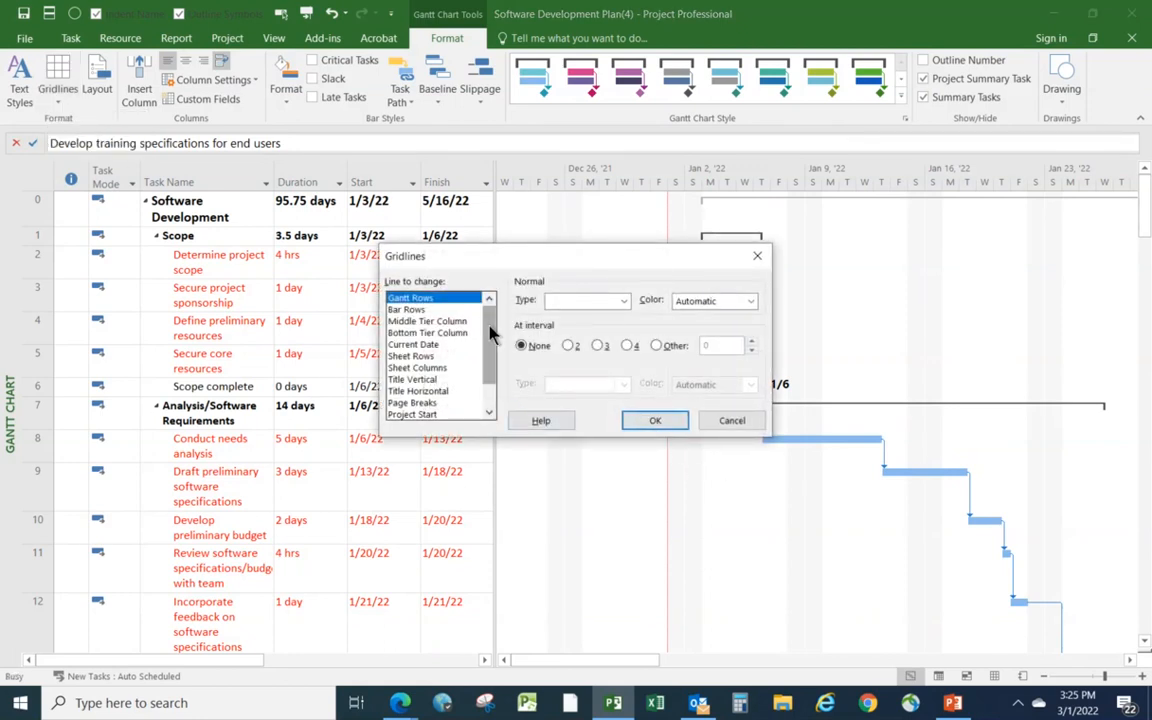
left_click_drag(490, 329, 485, 385)
scroll(440, 345, "up", 1)
left_click(623, 301)
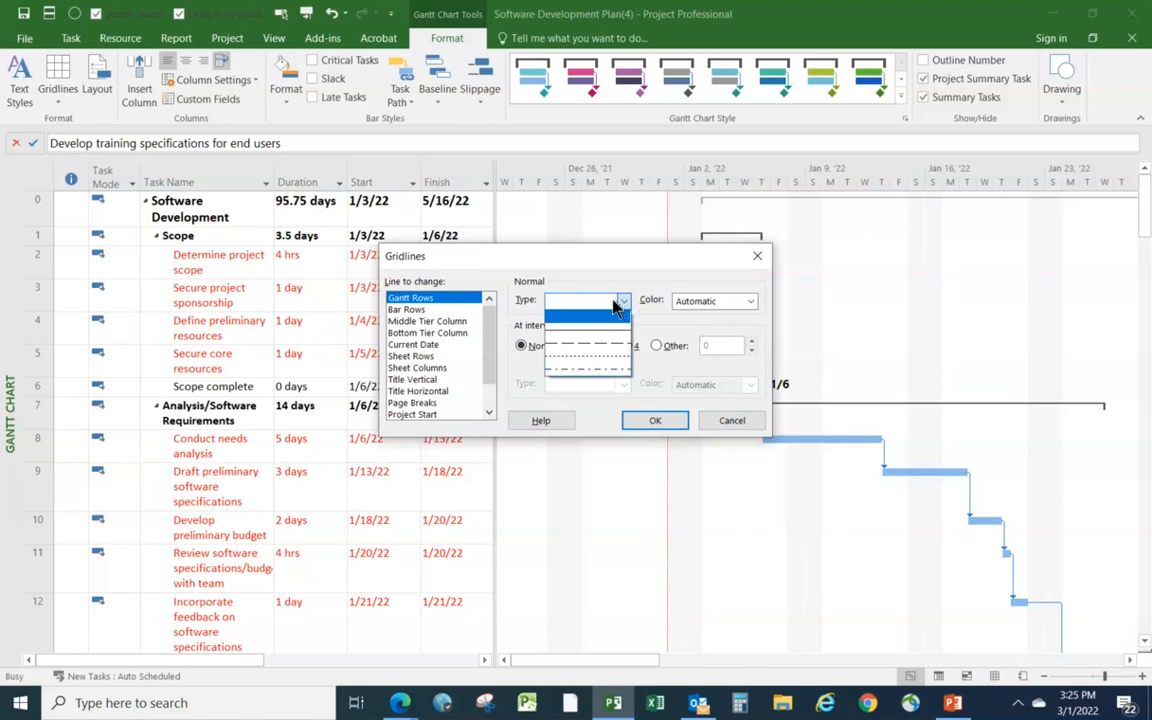
left_click(580, 345)
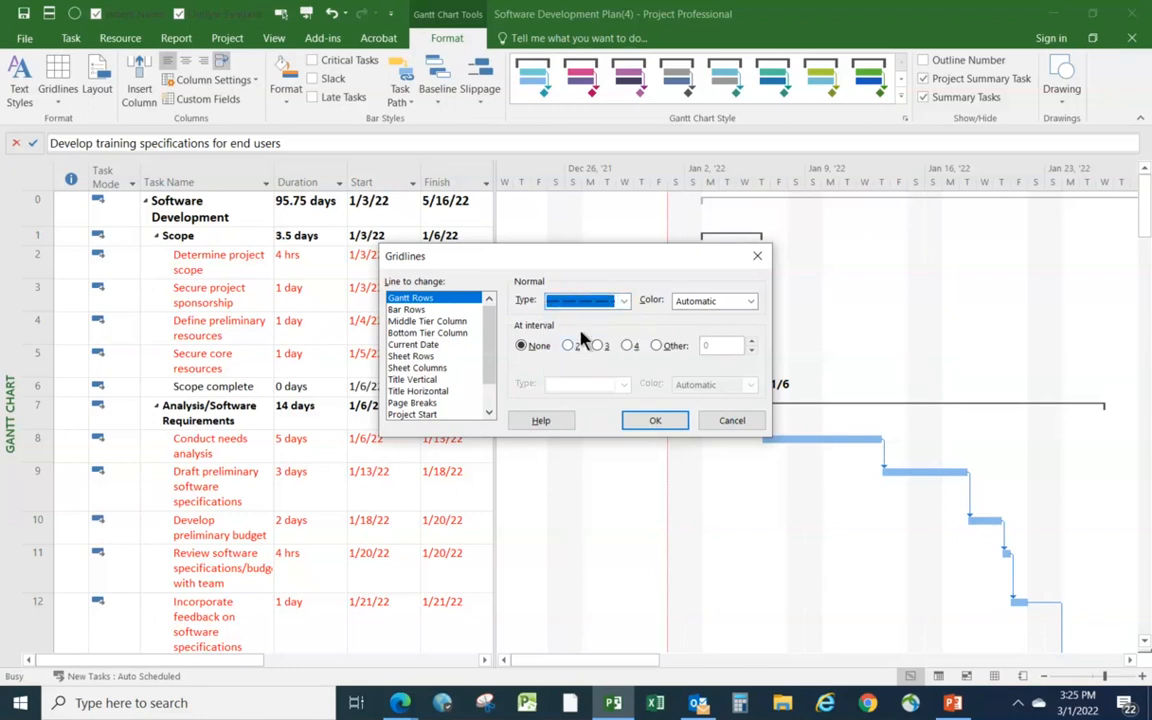
left_click(750, 301)
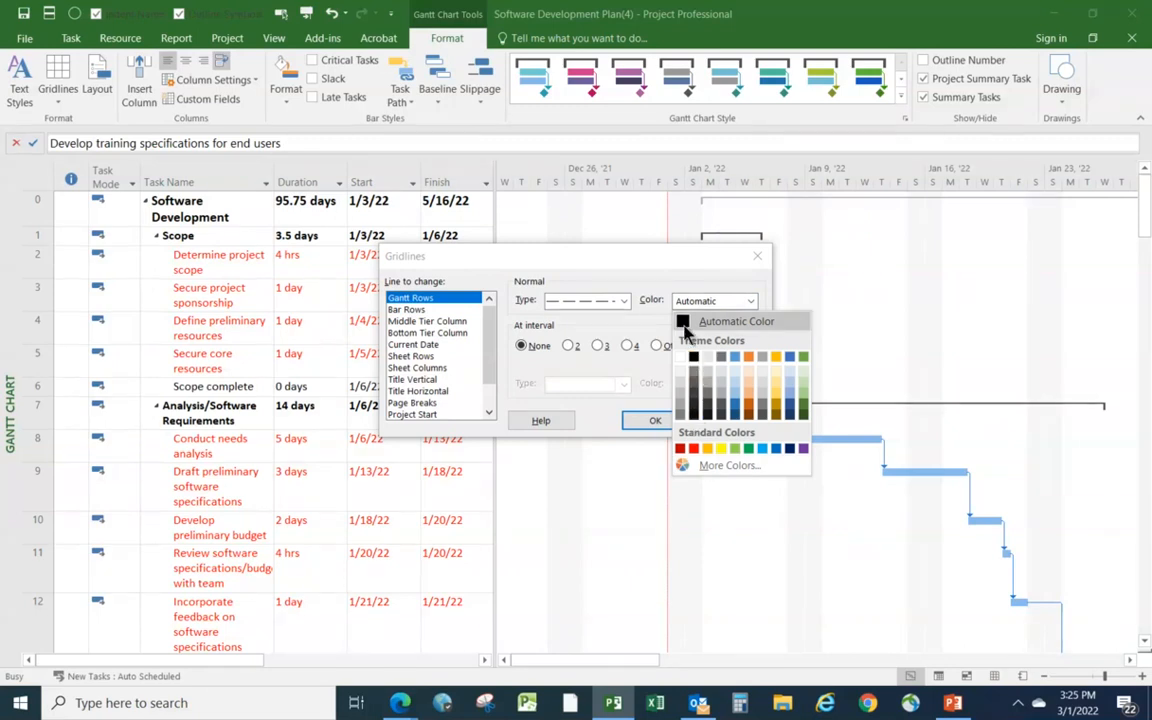
left_click(694, 357)
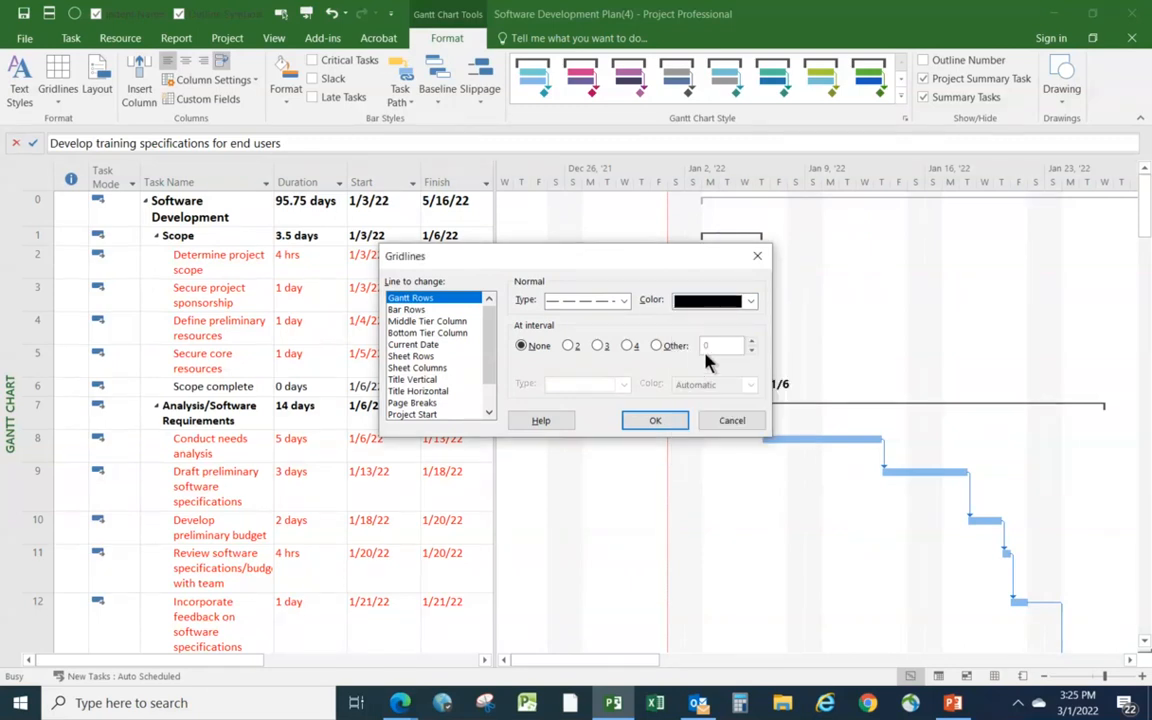
left_click(568, 346)
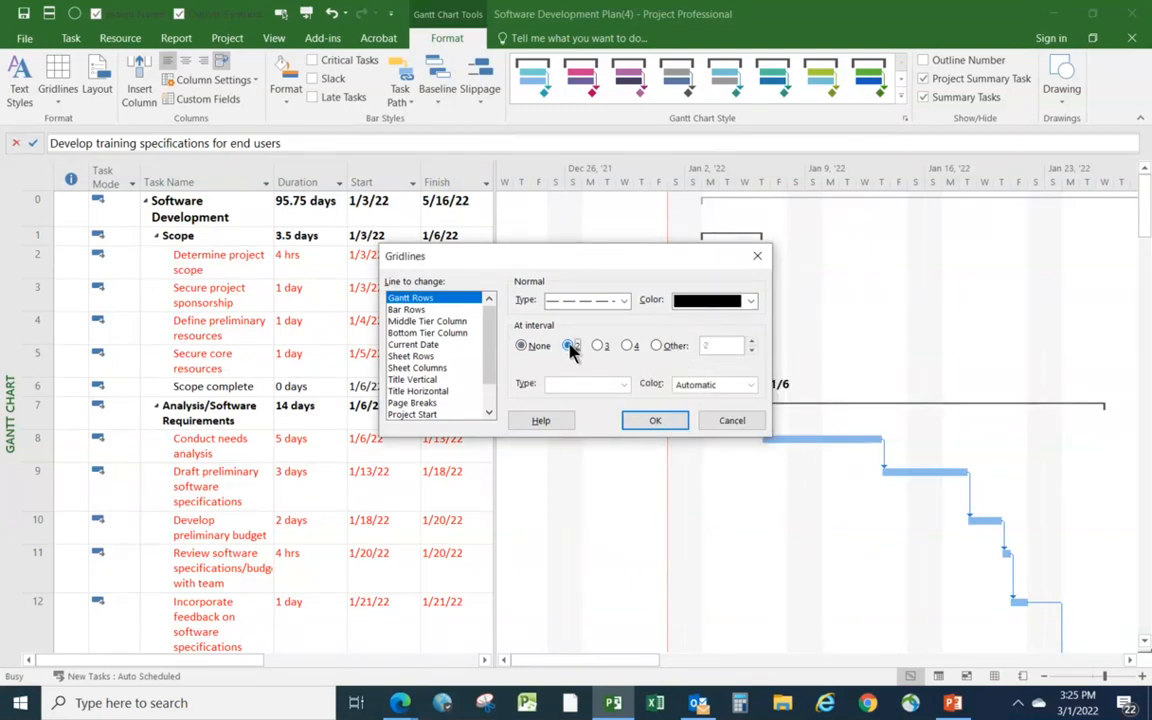
left_click(655, 420)
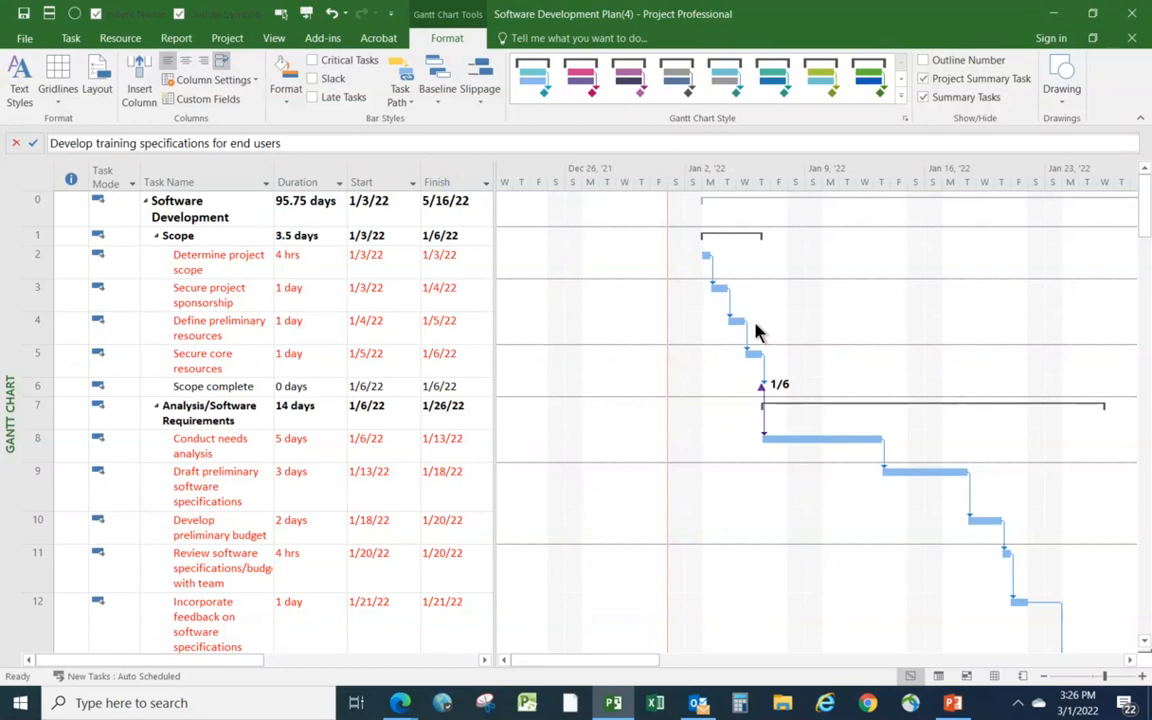
left_click(332, 16)
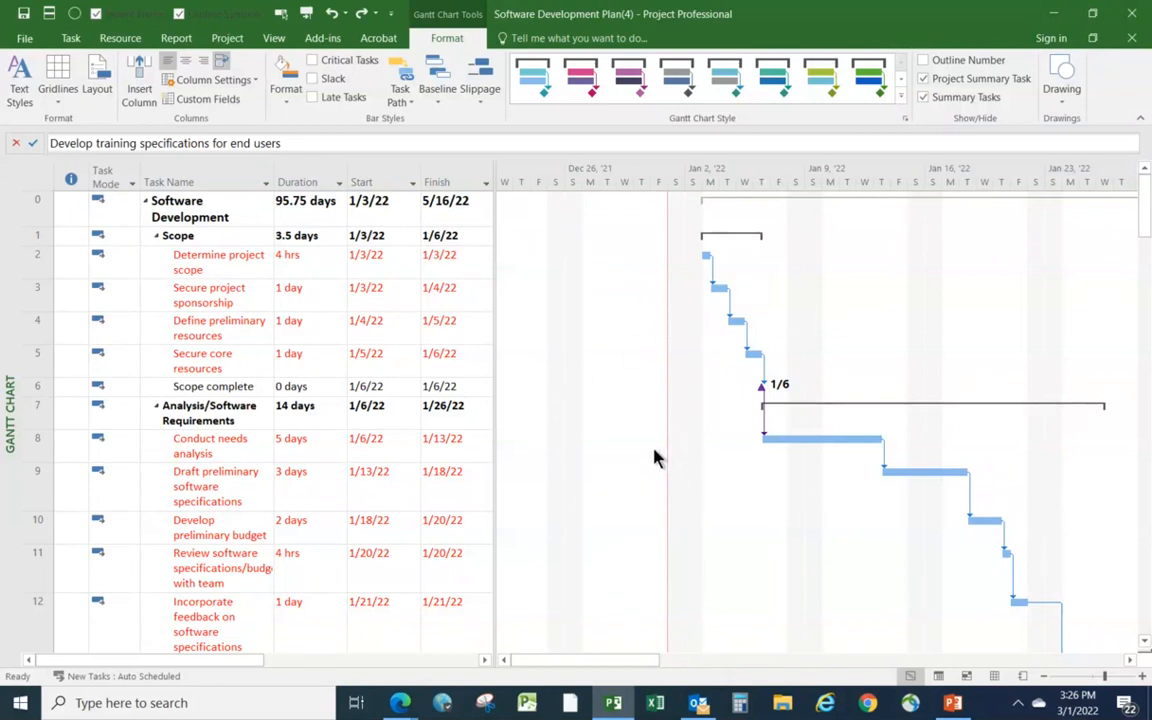
left_click(101, 80)
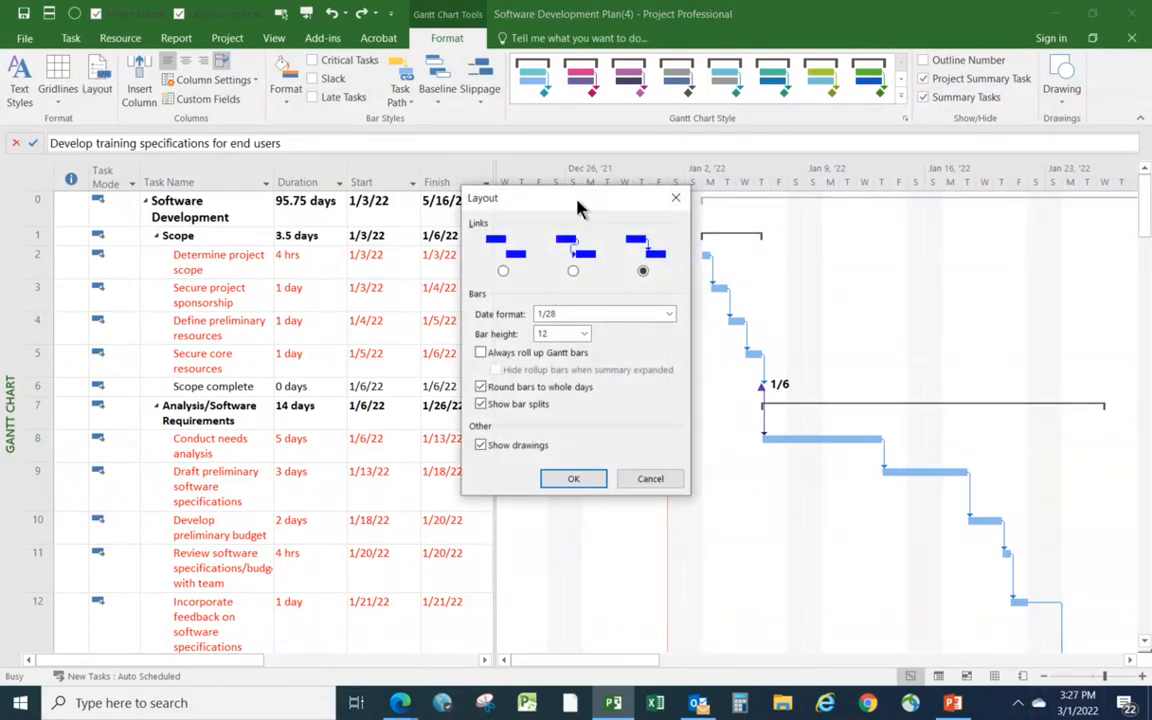
left_click_drag(578, 207, 473, 232)
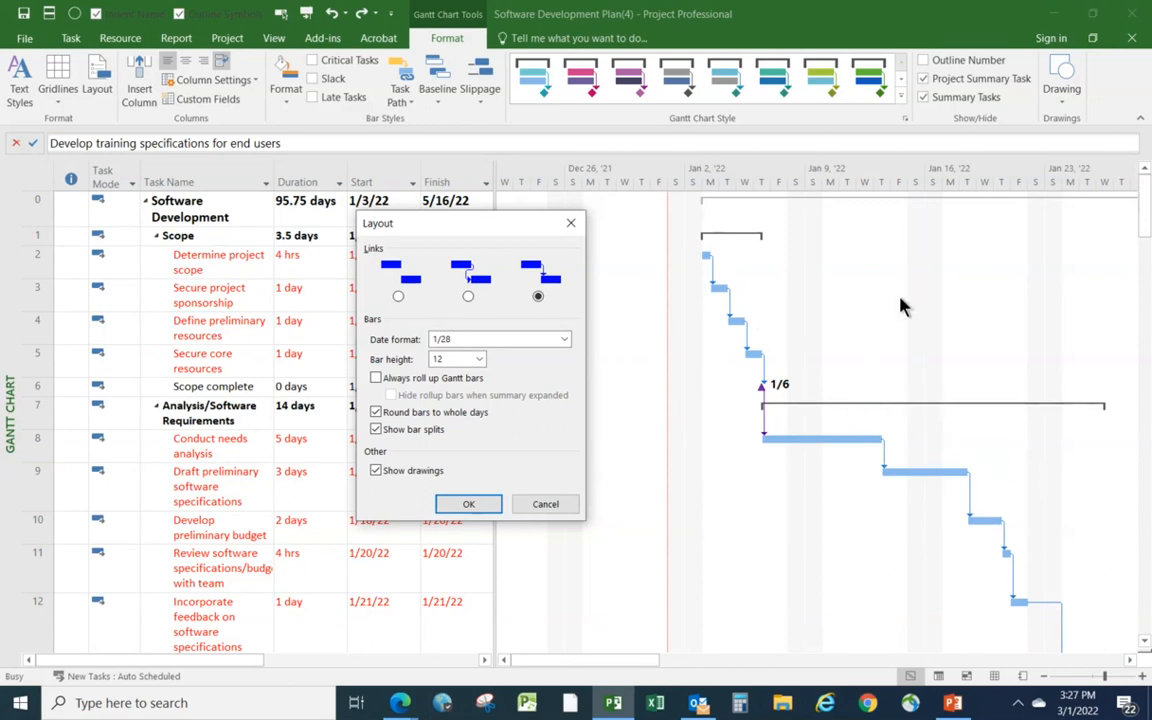
left_click(266, 43)
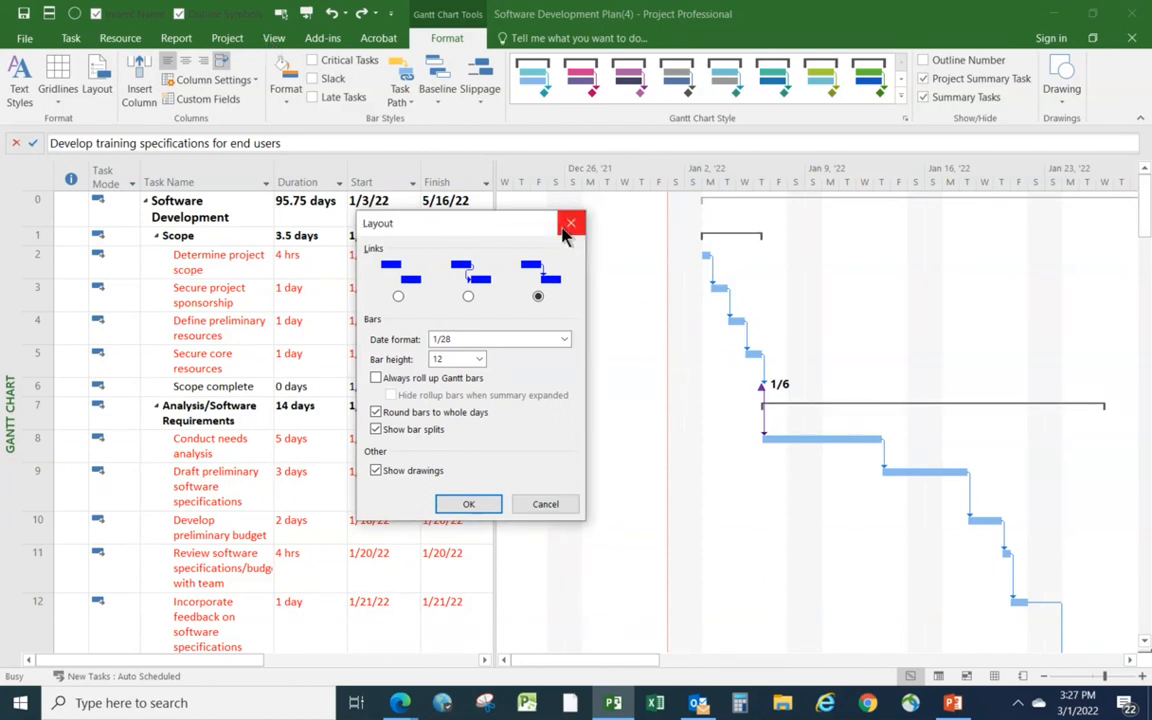
left_click(570, 223)
Set the Gantt chart's timescale to Weeks, and examine the links and predecessors of the Development and Testing tasks.
left_click(274, 40)
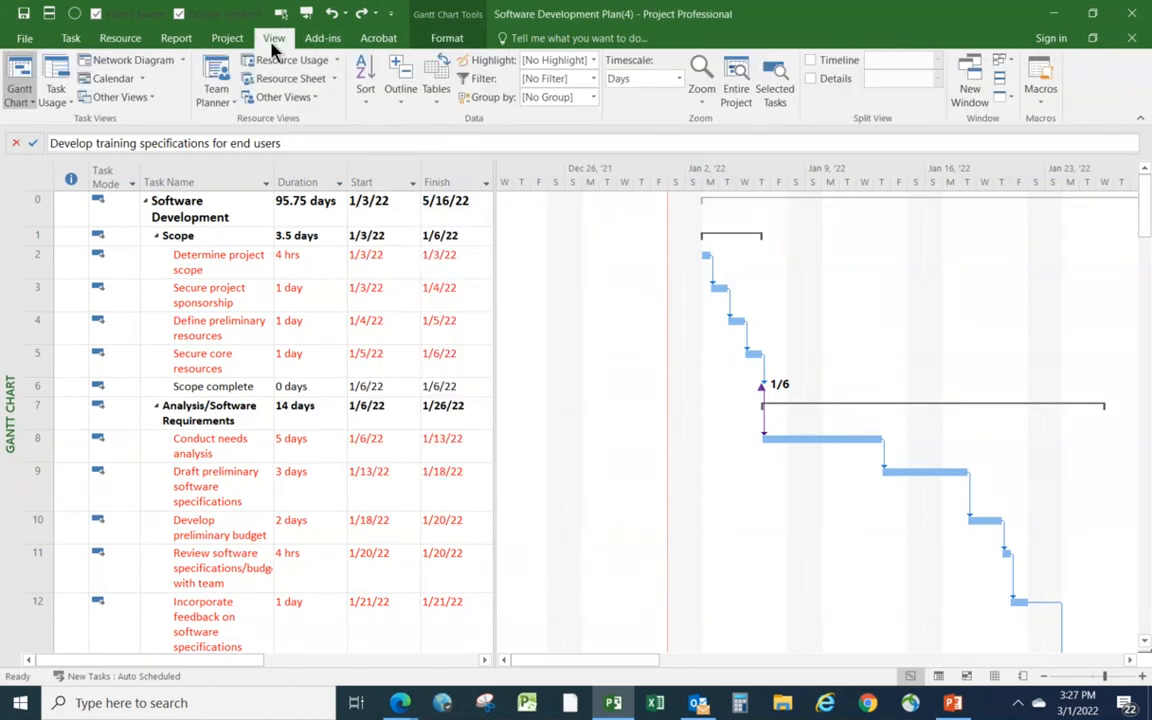
left_click(679, 79)
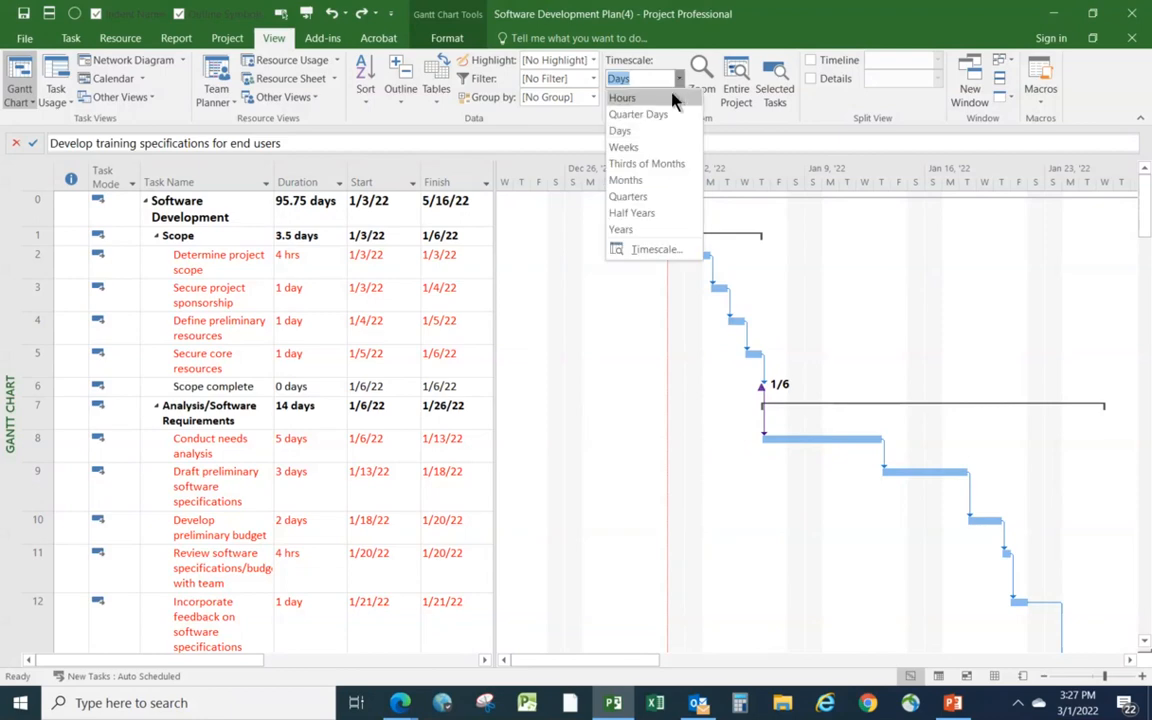
left_click(638, 149)
scroll(910, 420, "down", 7)
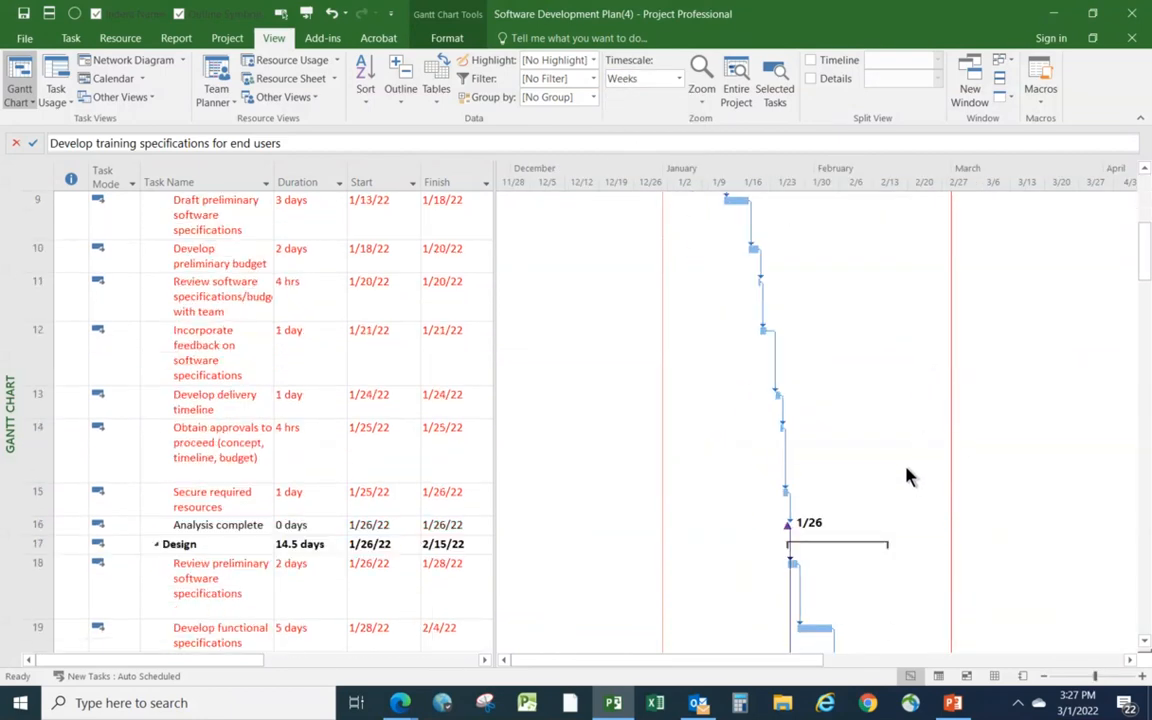
left_click(1130, 660)
left_click(1130, 660)
scroll(828, 497, "down", 3)
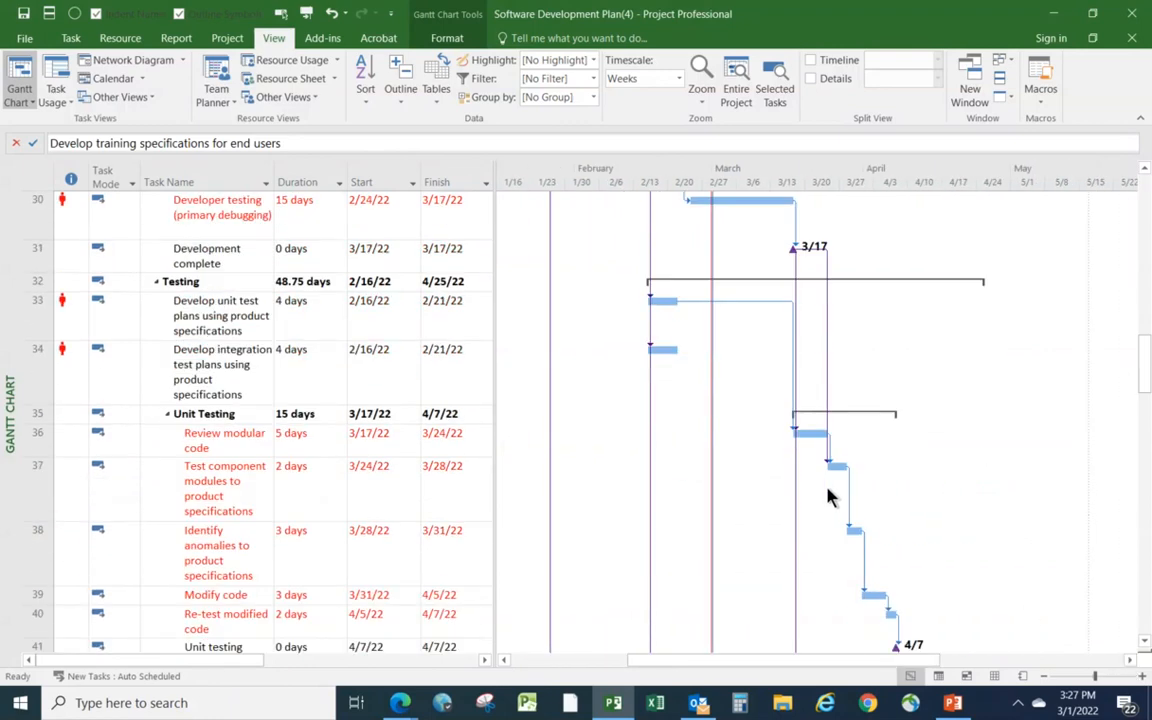
scroll(995, 570, "up", 2)
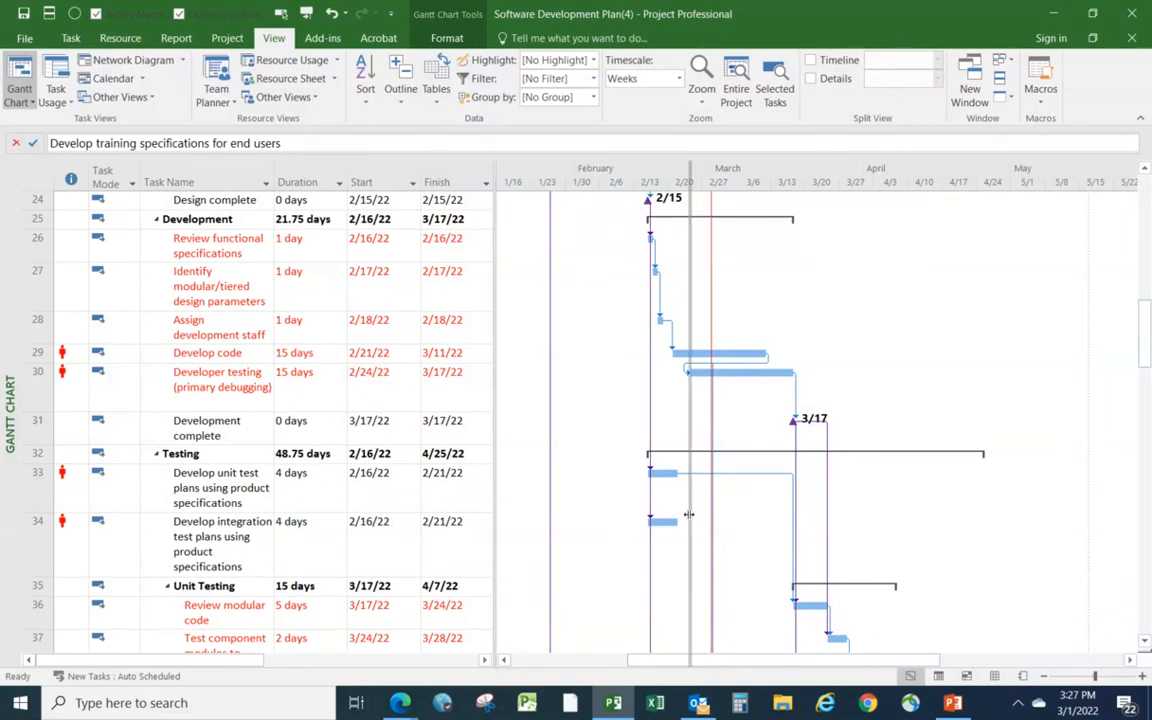
left_click_drag(493, 500, 689, 505)
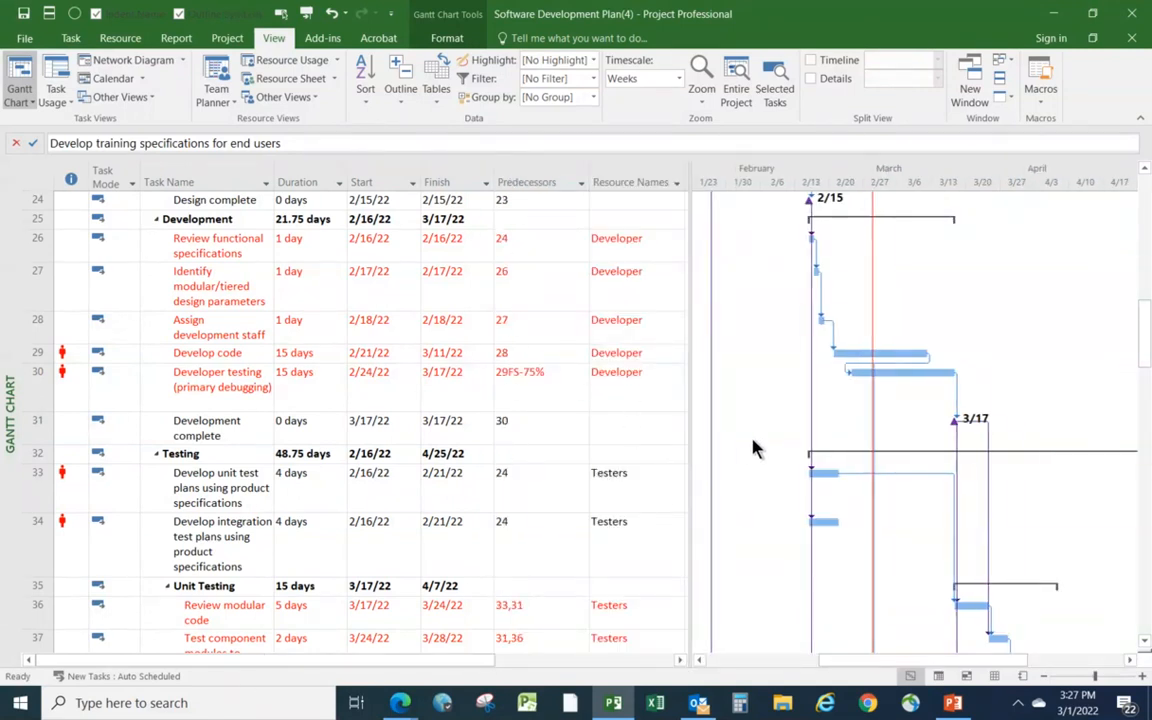
left_click_drag(688, 462, 495, 466)
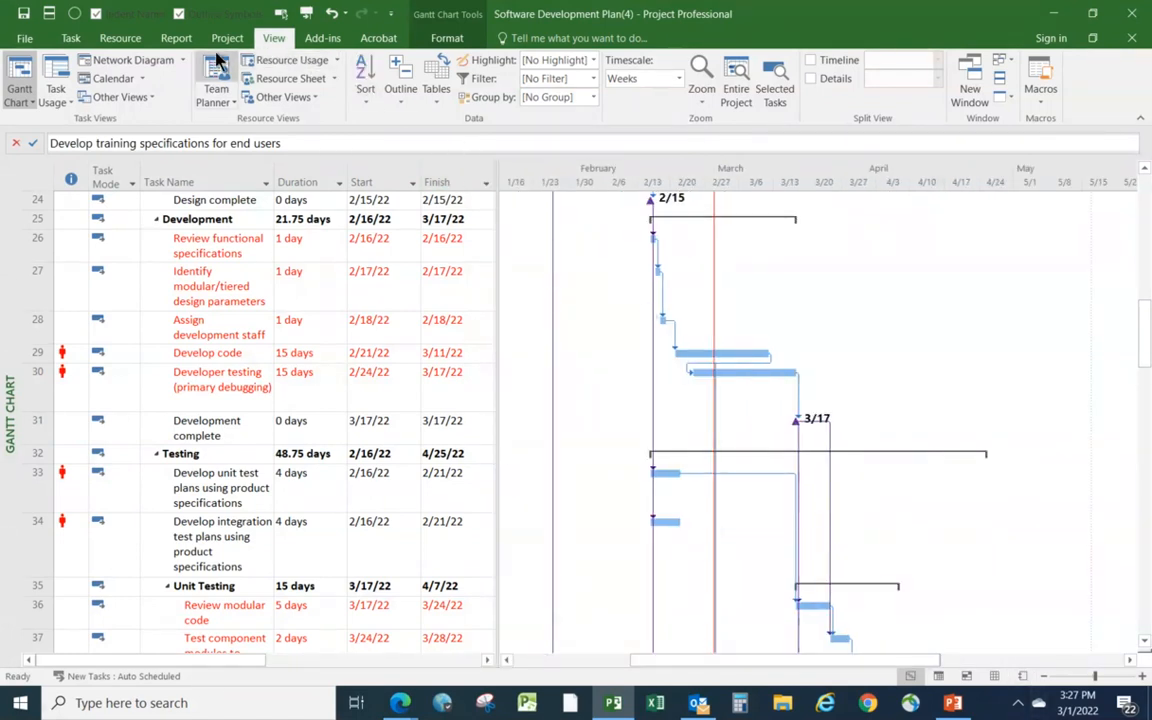
Try the Gantt layout without link lines, and restore the link style that drops straight down onto the successor bar.
left_click(446, 40)
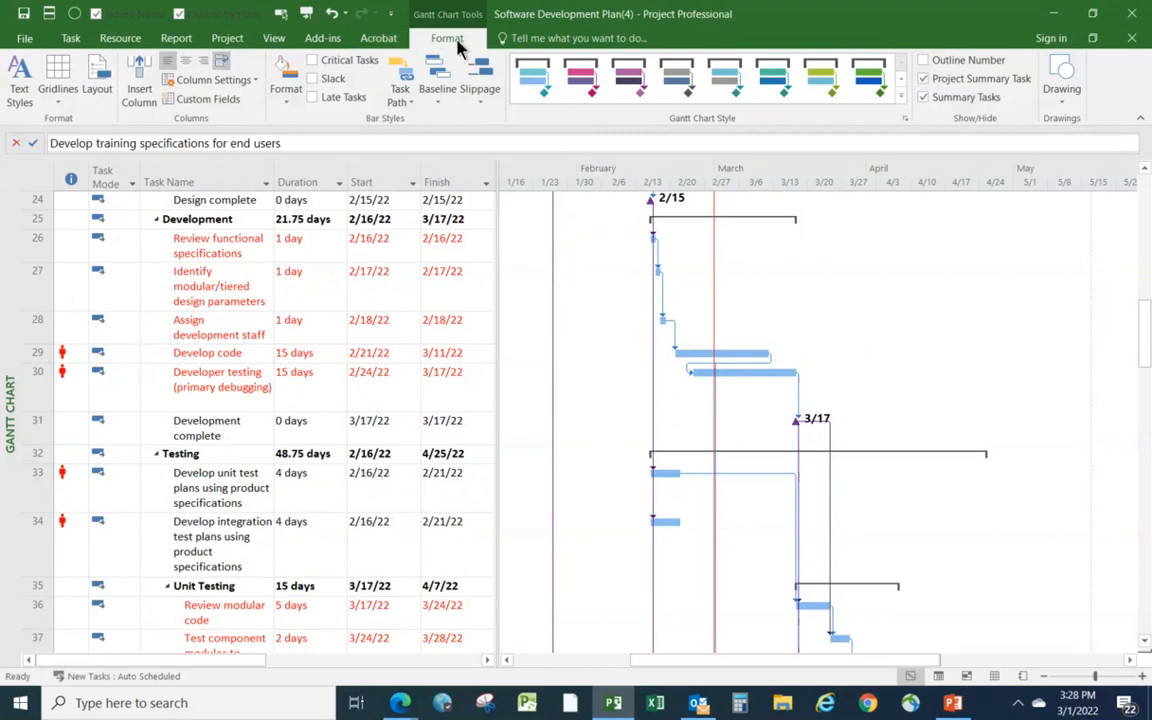
left_click(100, 78)
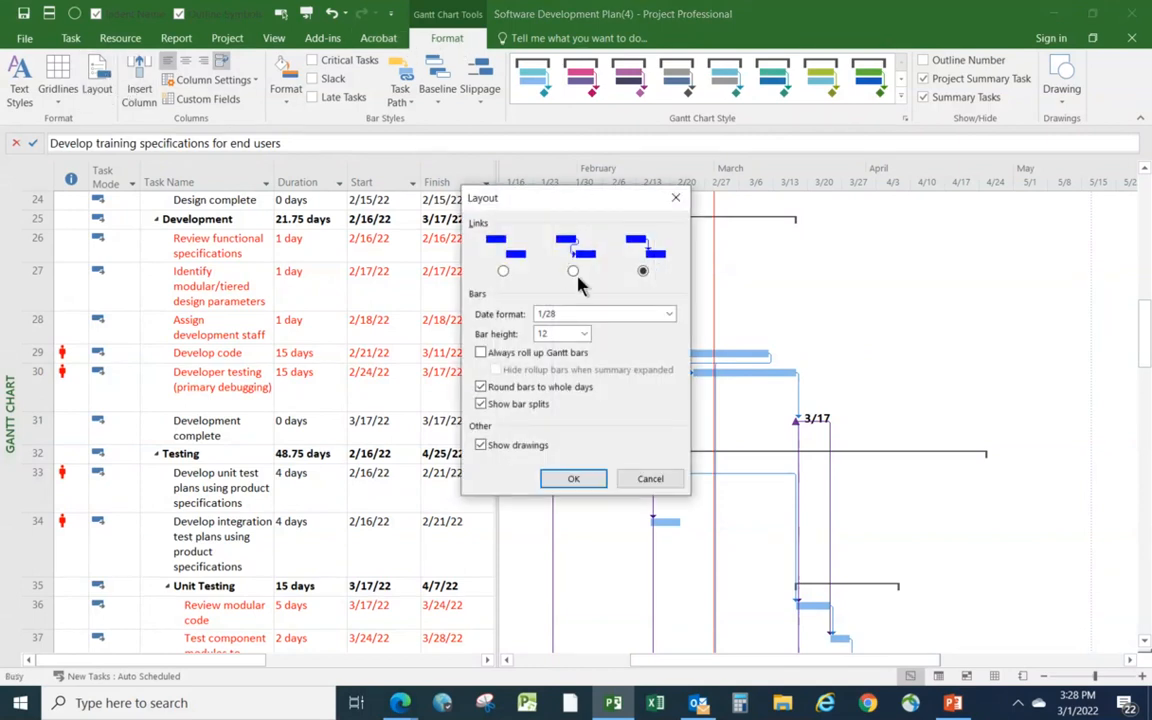
left_click(503, 271)
left_click(574, 479)
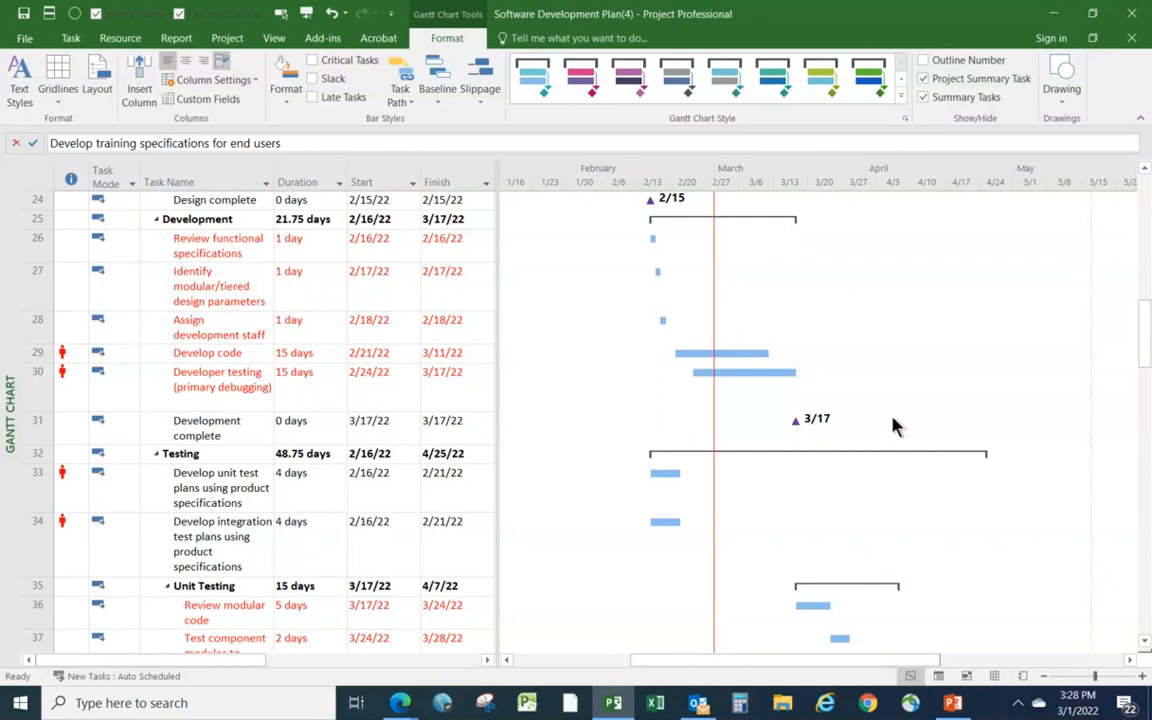
left_click(97, 88)
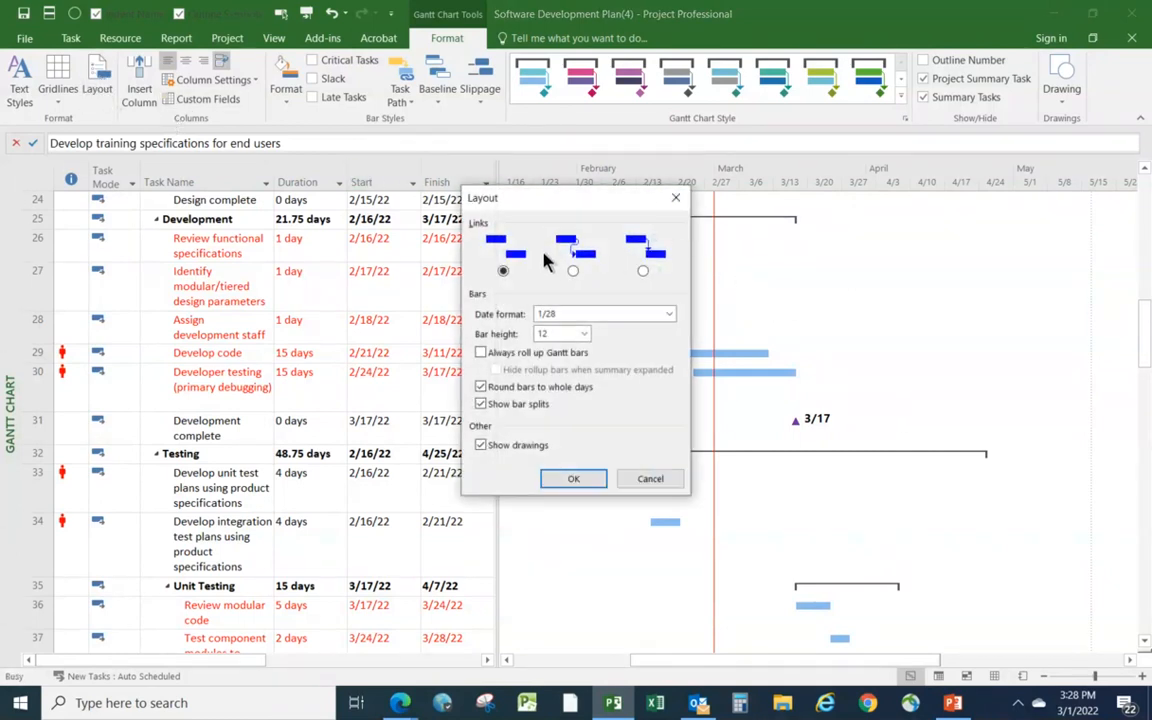
left_click(643, 271)
left_click(575, 482)
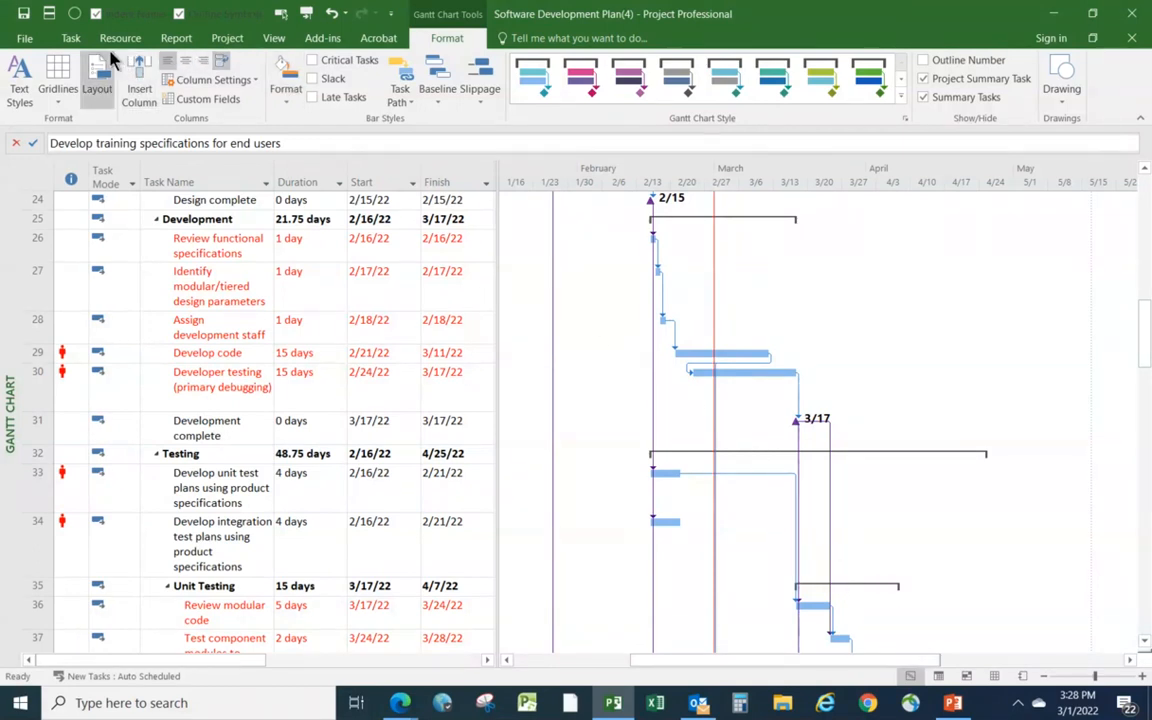
Try the Gantt layout with links entering the side of the successor bar, and restore the link style dropping onto the bar.
left_click(98, 88)
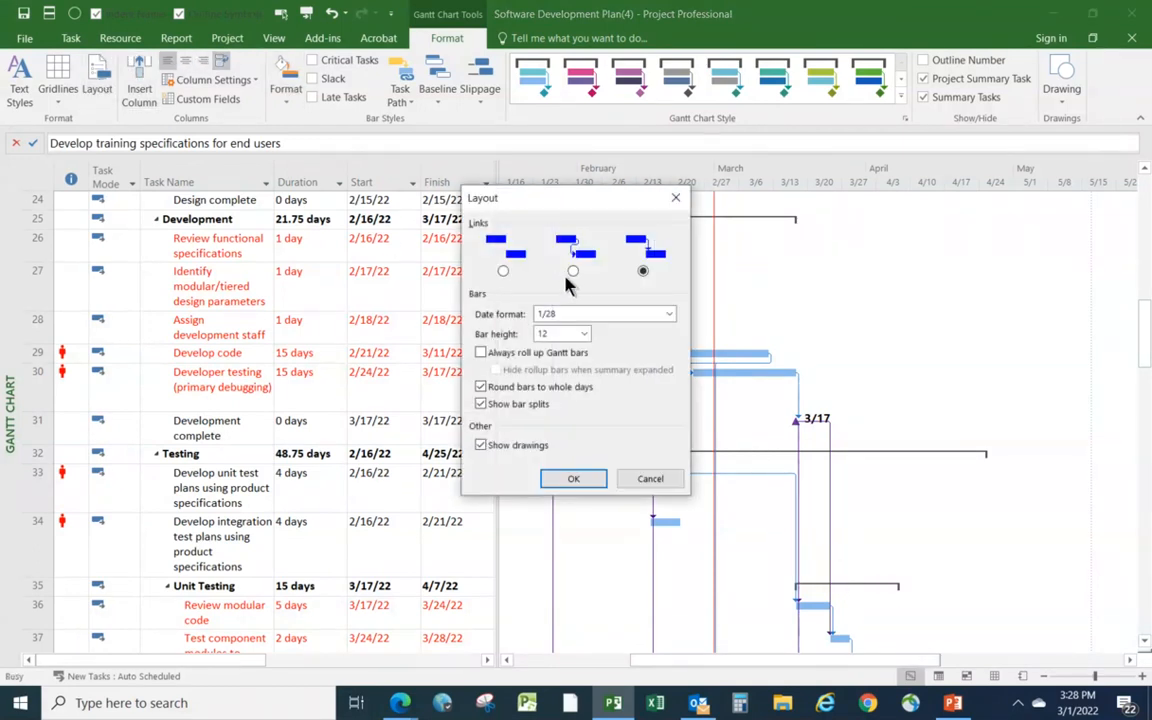
left_click(572, 271)
left_click(575, 480)
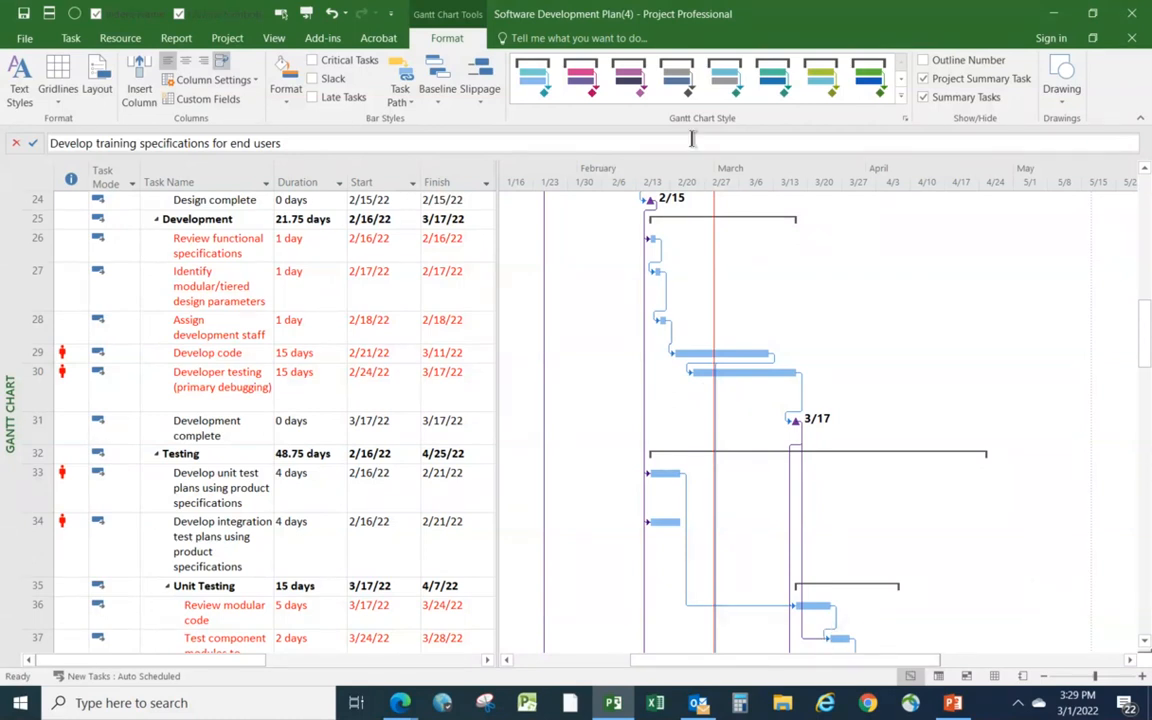
left_click(104, 78)
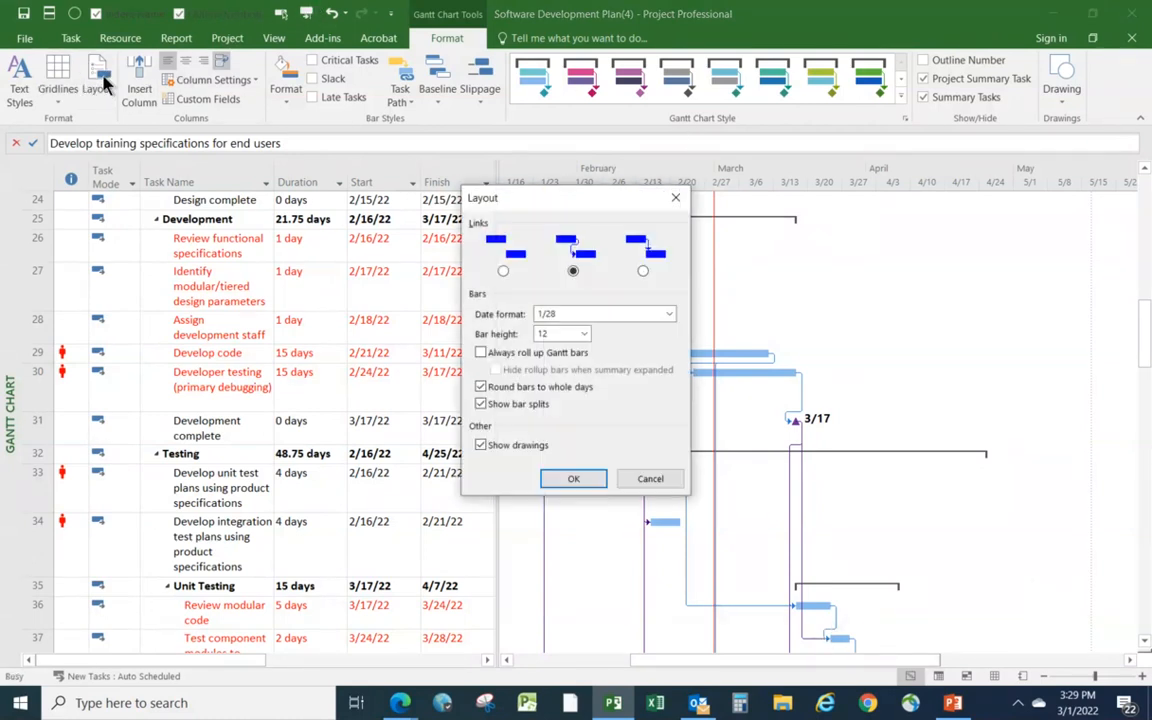
left_click(643, 272)
left_click(575, 480)
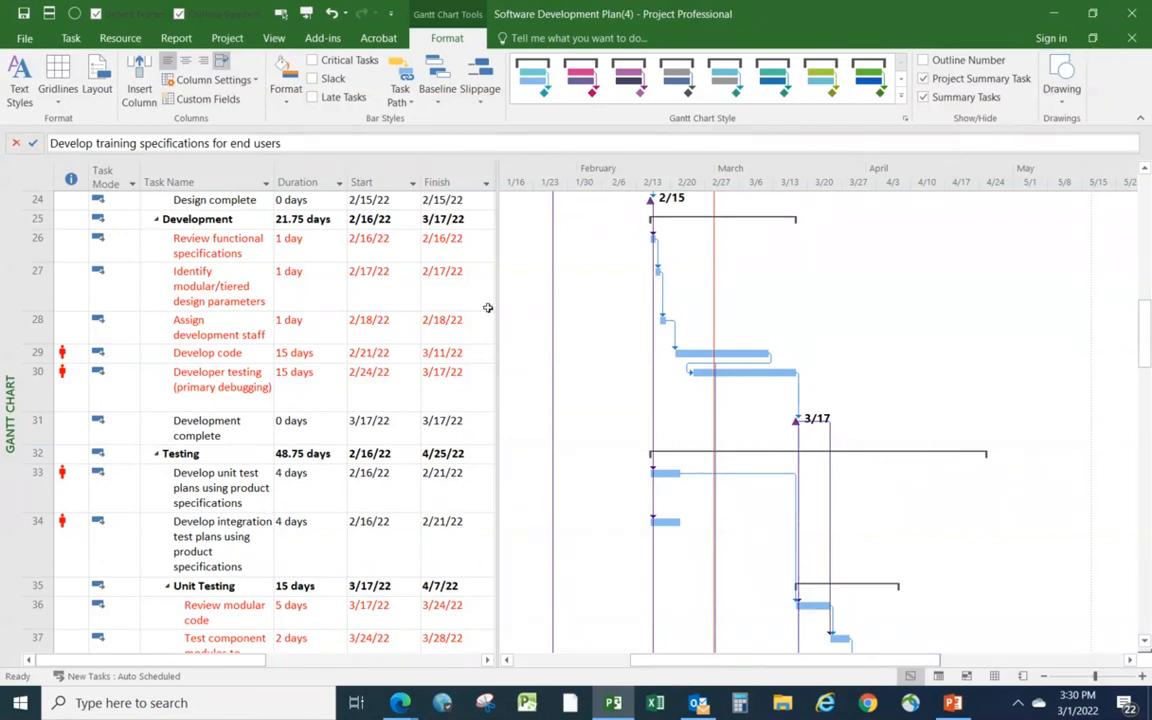
Close the plan without saving changes, and create a new project from the Software Development Plan template with the start date Today.
left_click(1131, 38)
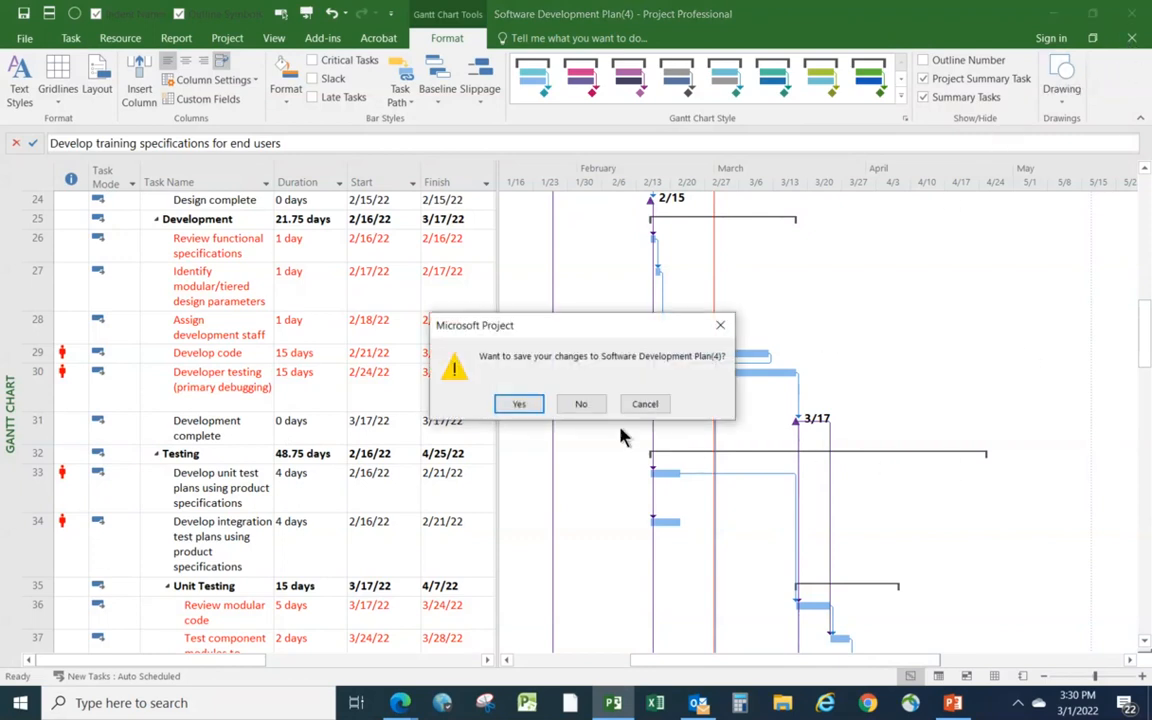
left_click(585, 405)
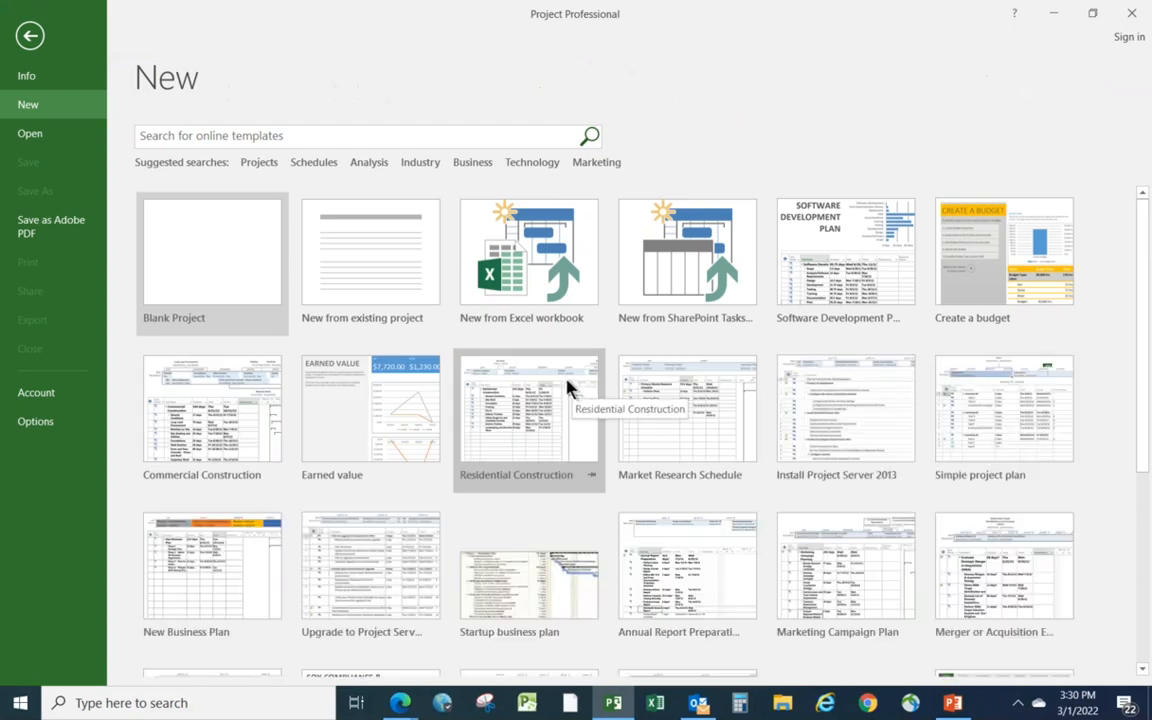
left_click(815, 258)
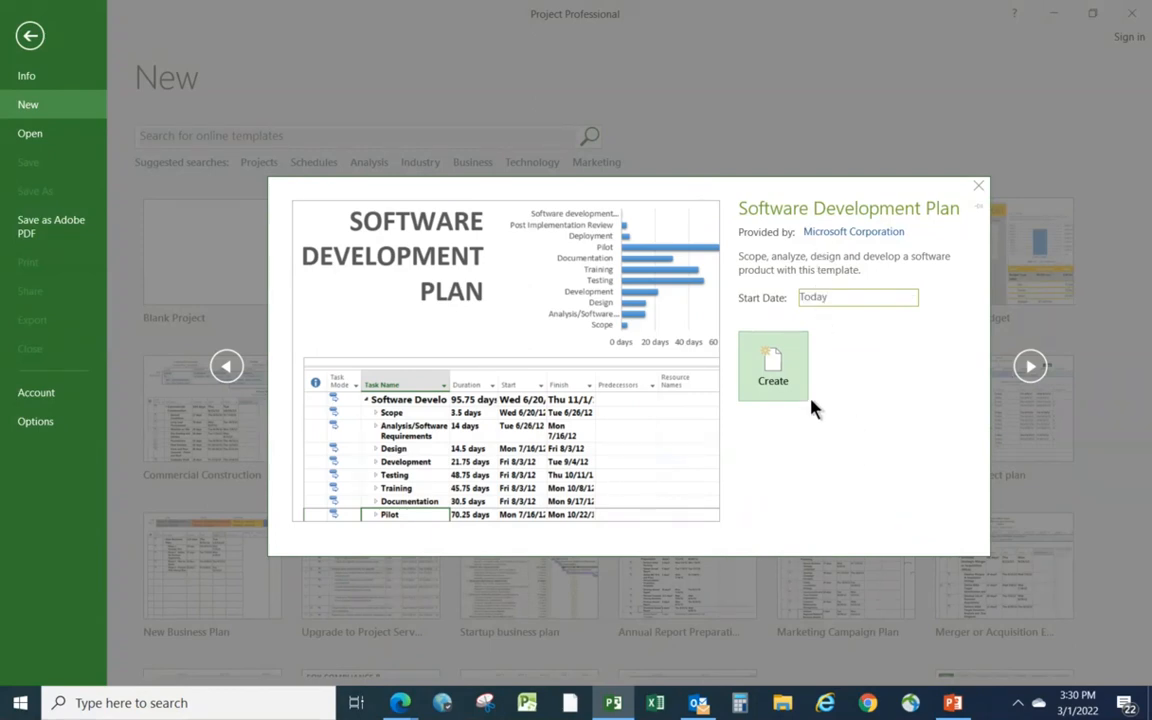
left_click(774, 370)
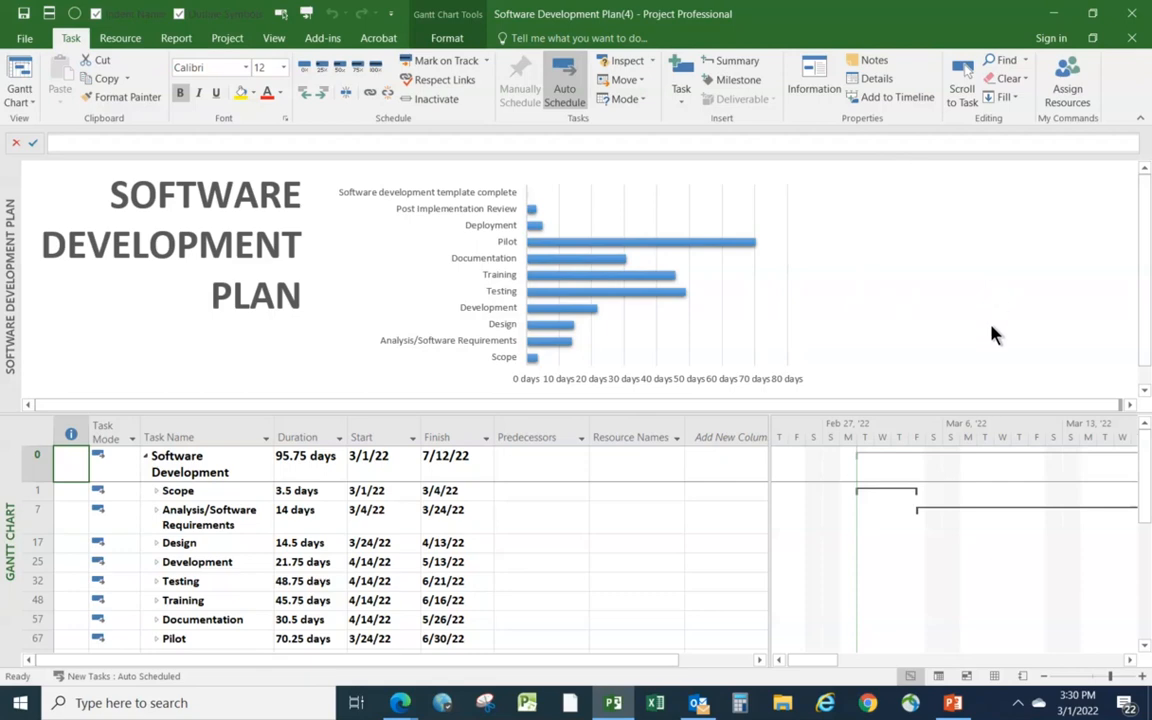
Remove the split report pane above the task table so that only the Gantt Chart view remains.
left_click(860, 79)
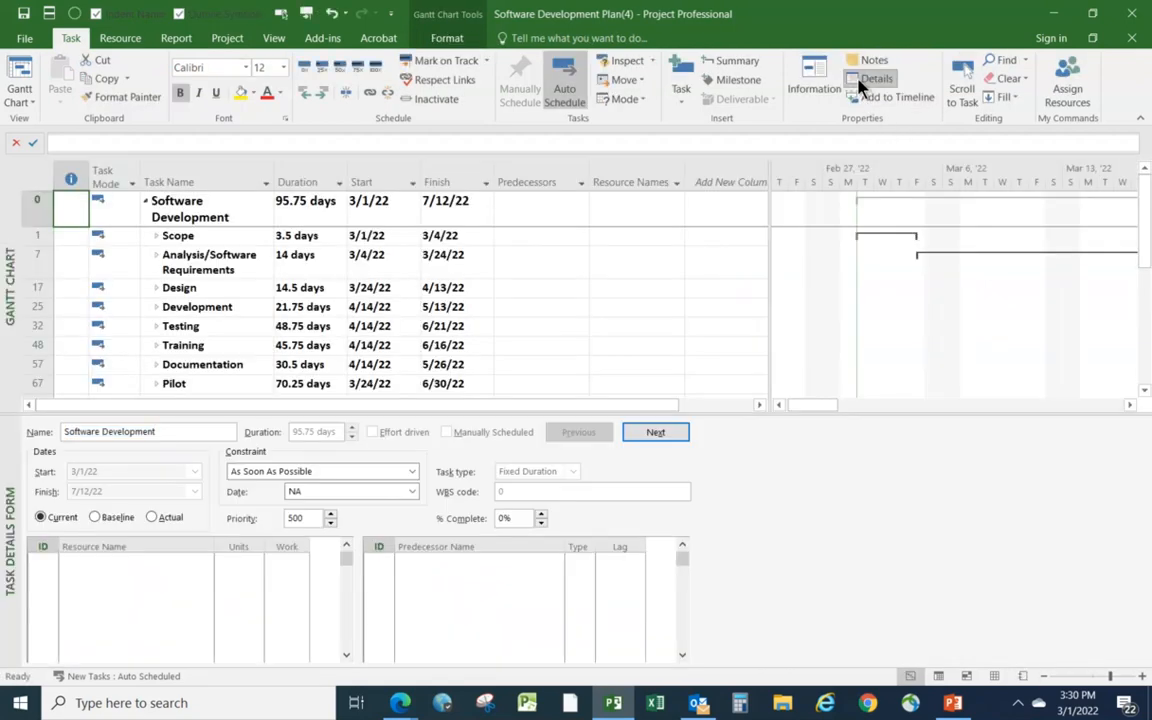
left_click(858, 79)
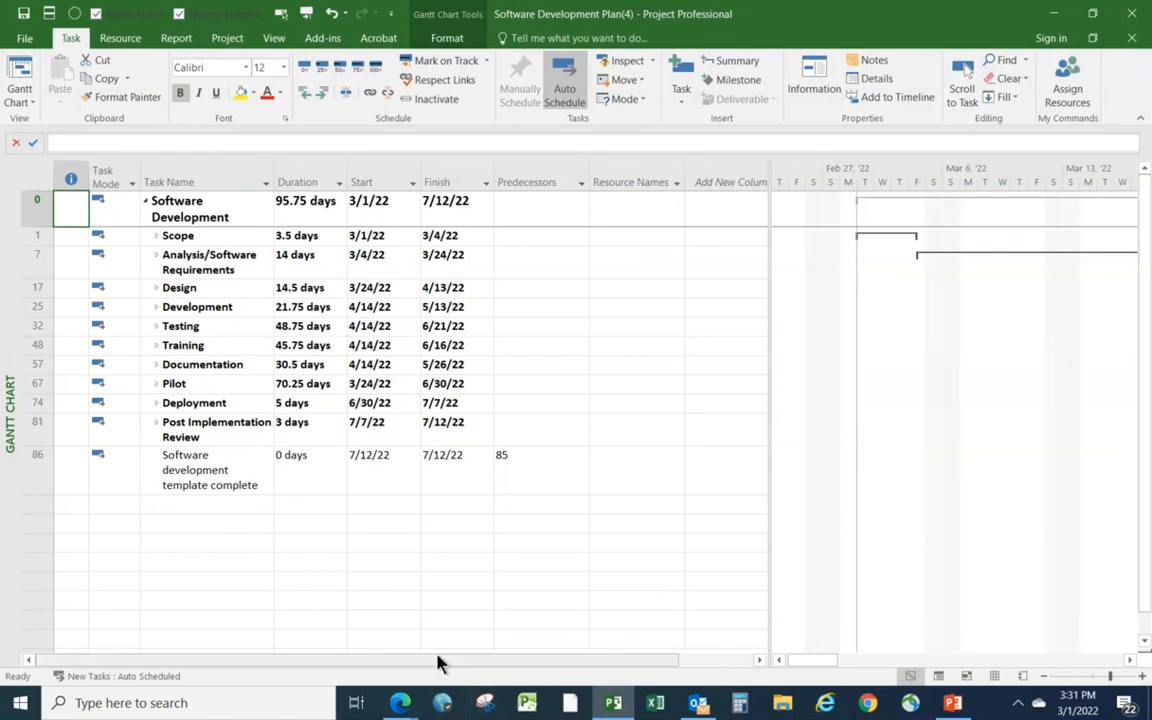
Rename the final milestone, task 86, as "Software development project complete".
left_click(152, 478)
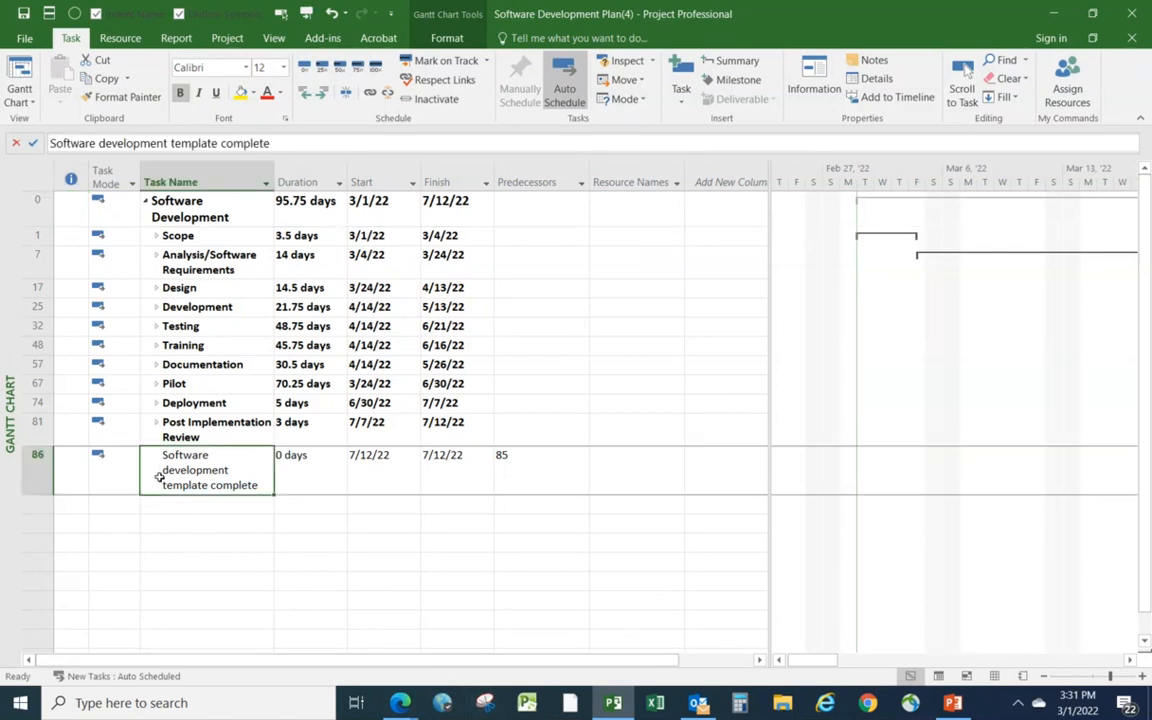
left_click(197, 143)
double_click(197, 143)
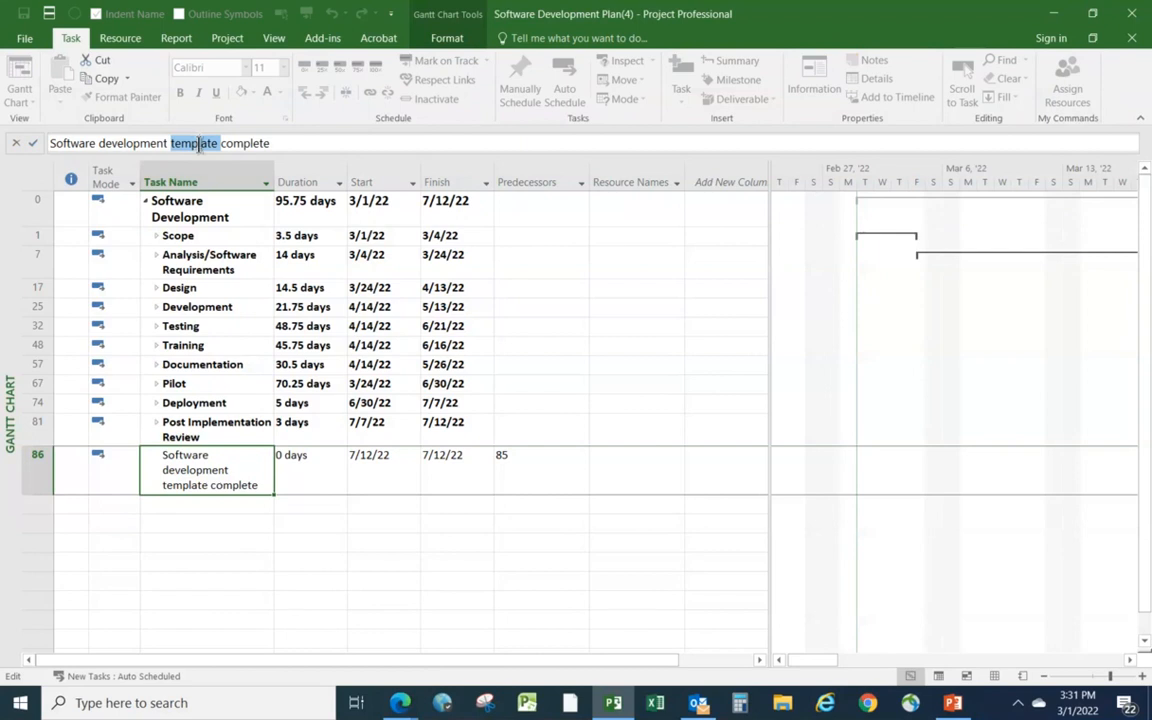
type("proj")
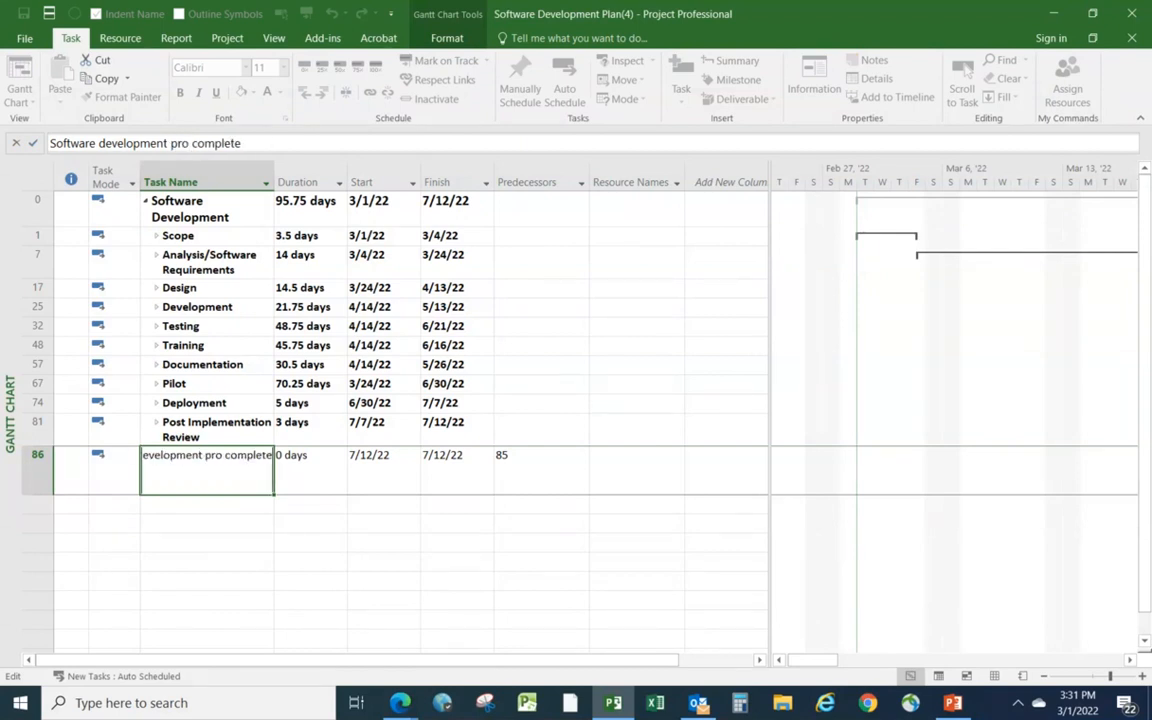
type("ect")
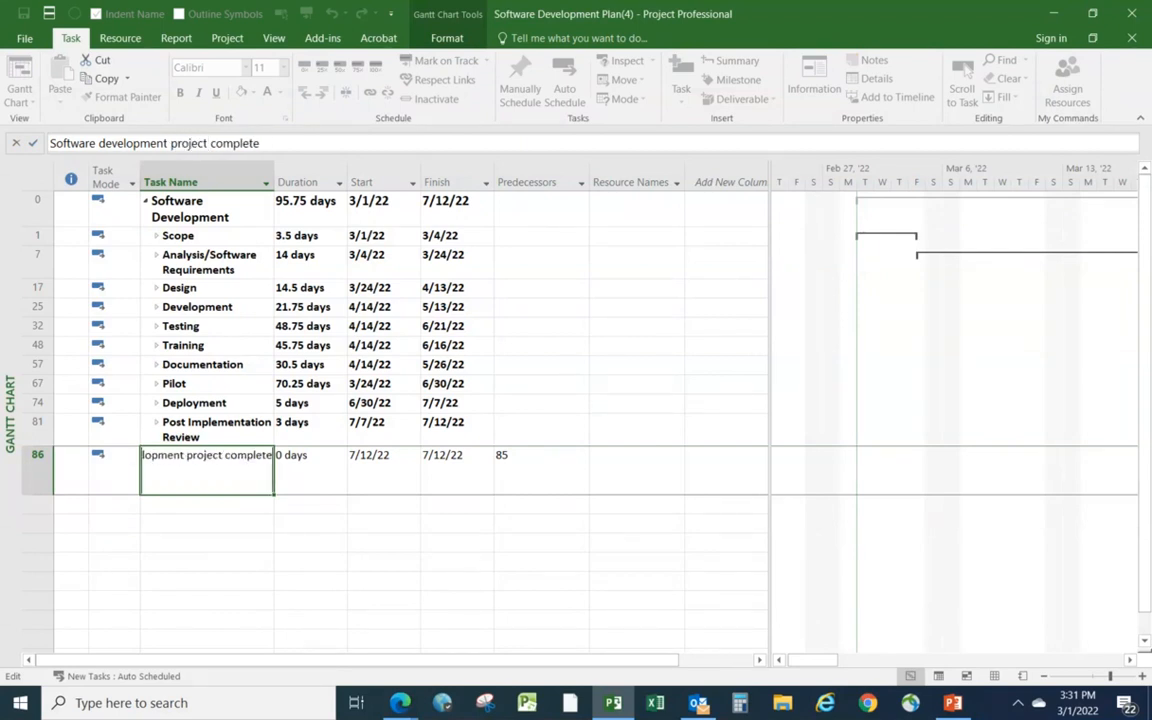
left_click(296, 586)
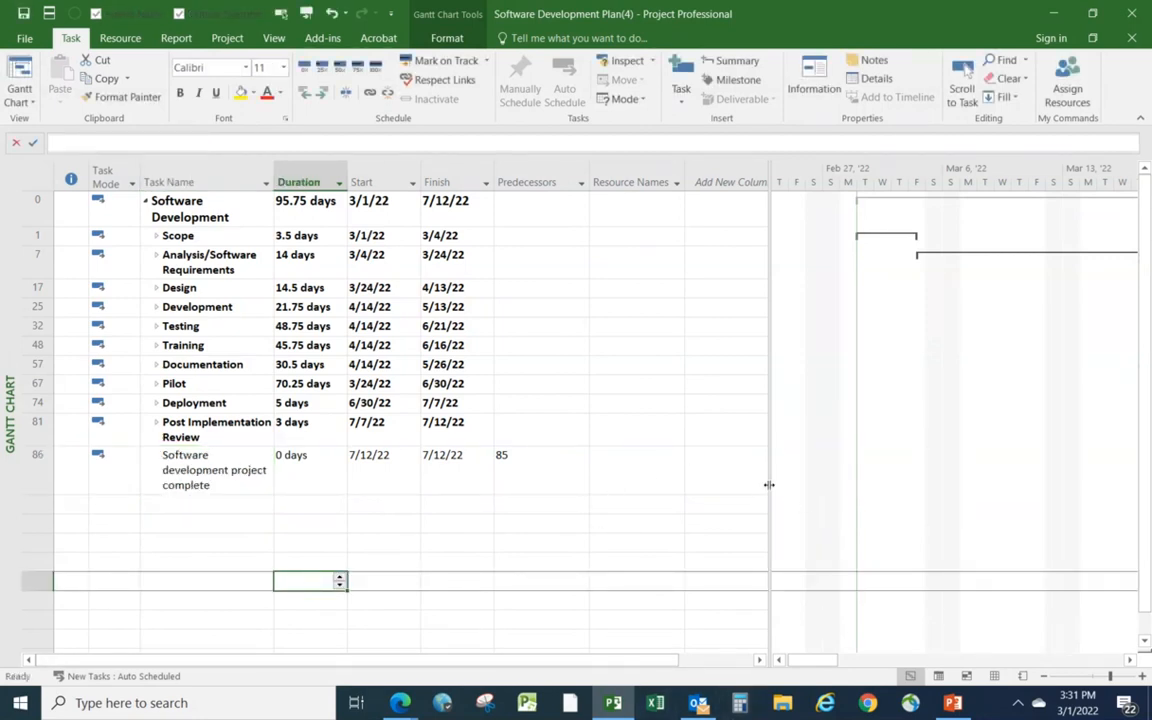
Narrow the task table to end after the Finish column, and set the Gantt chart's timescale to Weeks.
left_click_drag(769, 485, 494, 490)
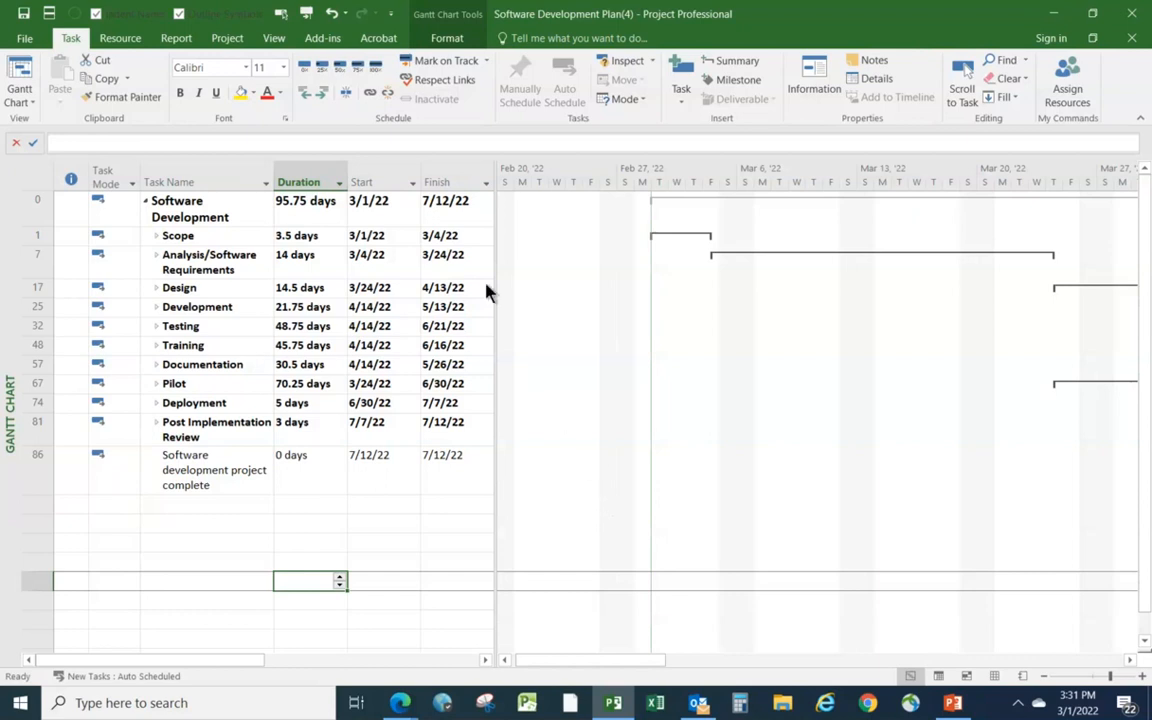
left_click(274, 38)
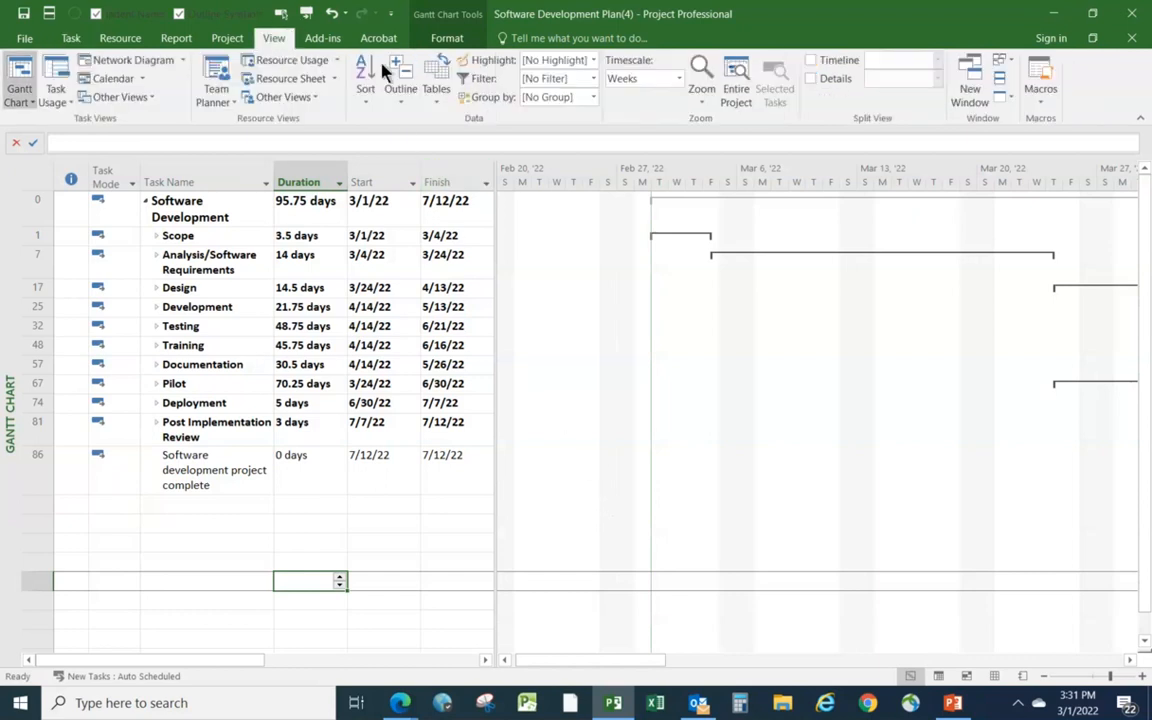
left_click(679, 80)
left_click(622, 146)
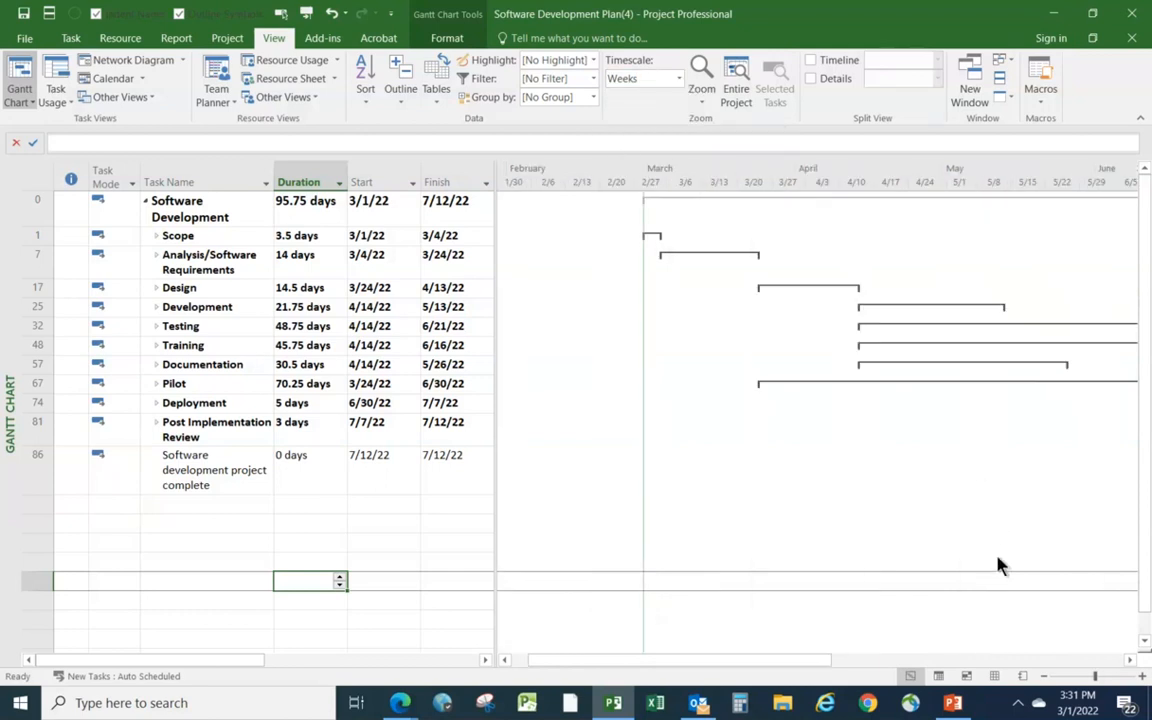
left_click(1130, 660)
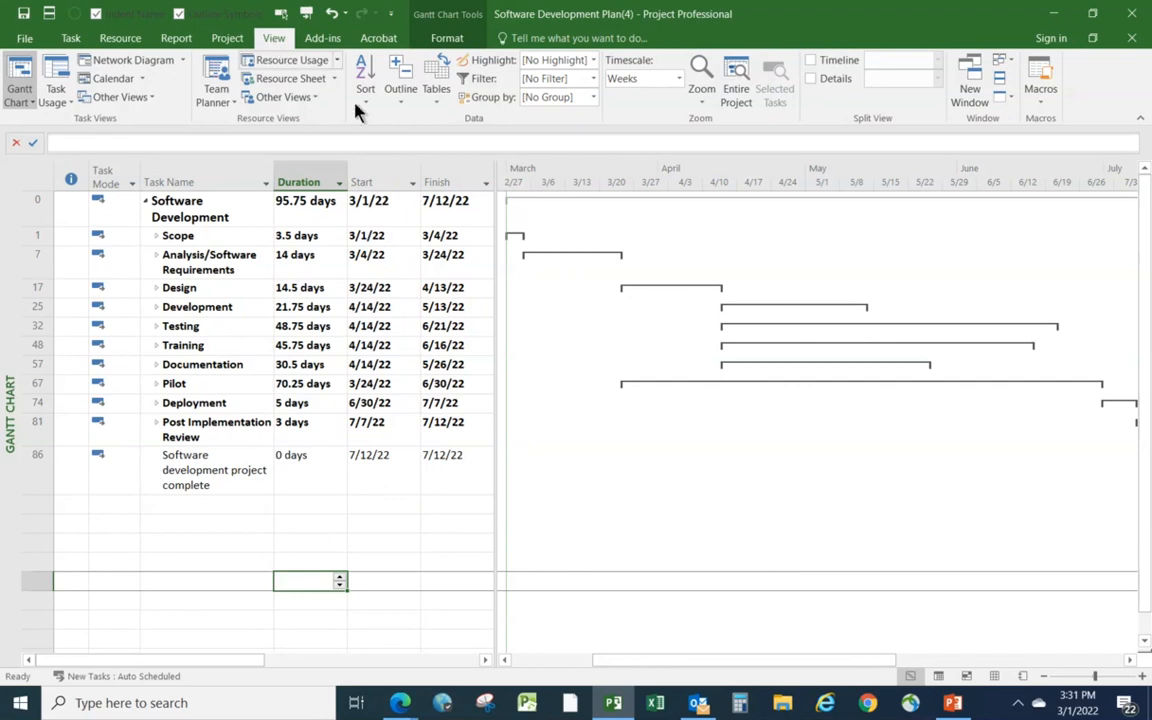
Expand the outline to show all subtasks, and display the Timeline above the Gantt chart.
left_click(404, 100)
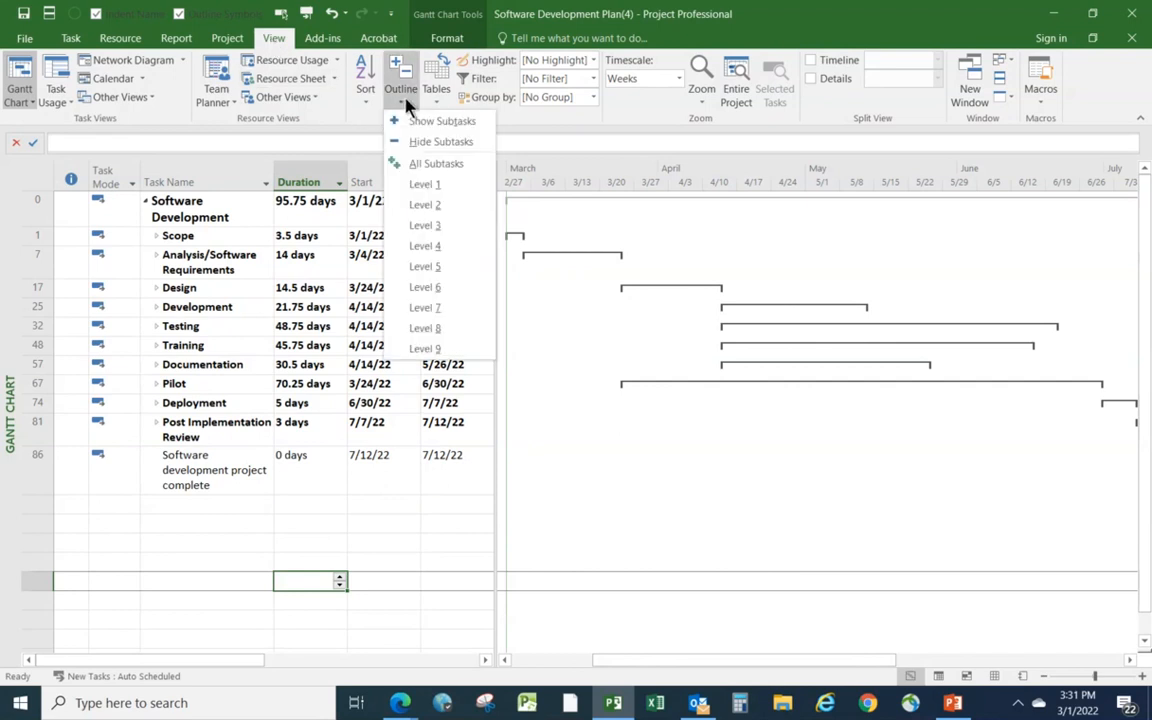
left_click(428, 168)
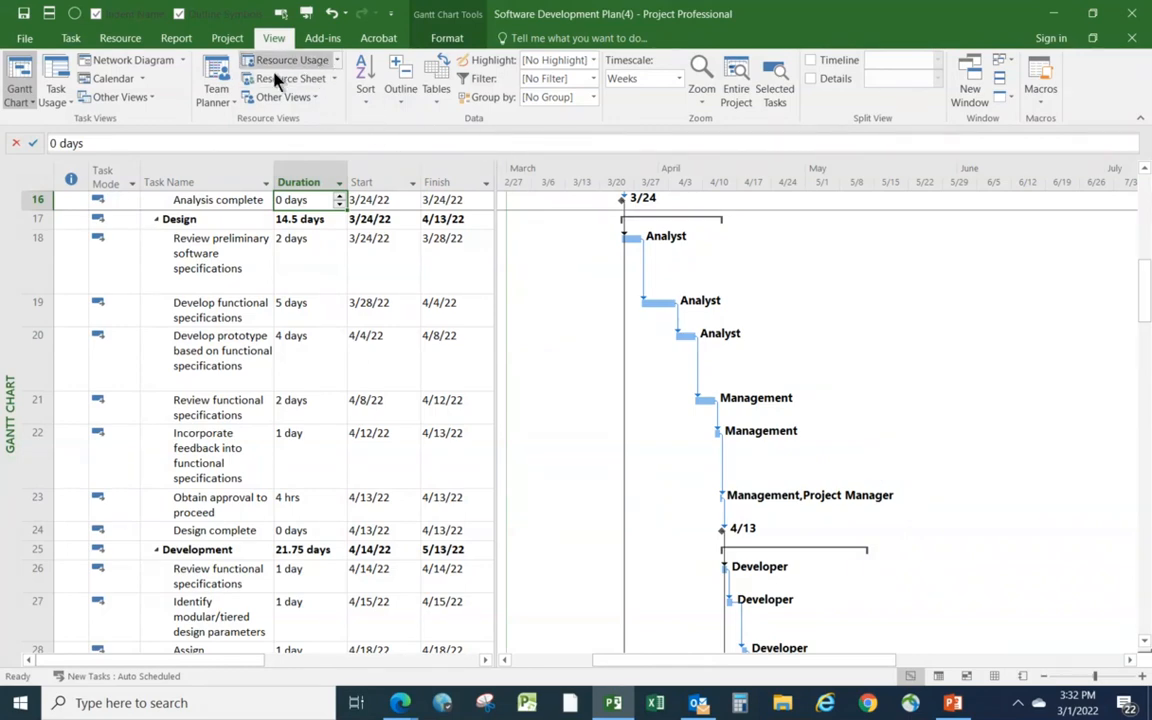
left_click(810, 61)
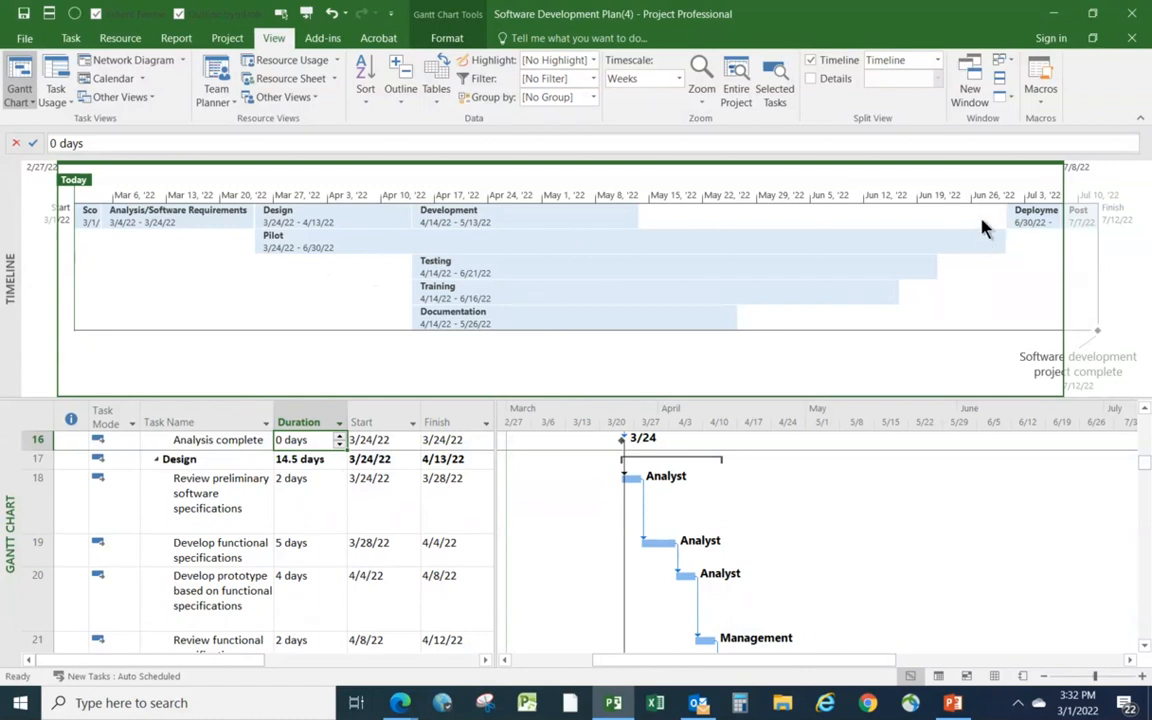
Remove all summary task bars, from Scope to Post Implementation Review, and the project completion milestone from the timeline.
mouse_move(566, 261)
left_click(90, 216)
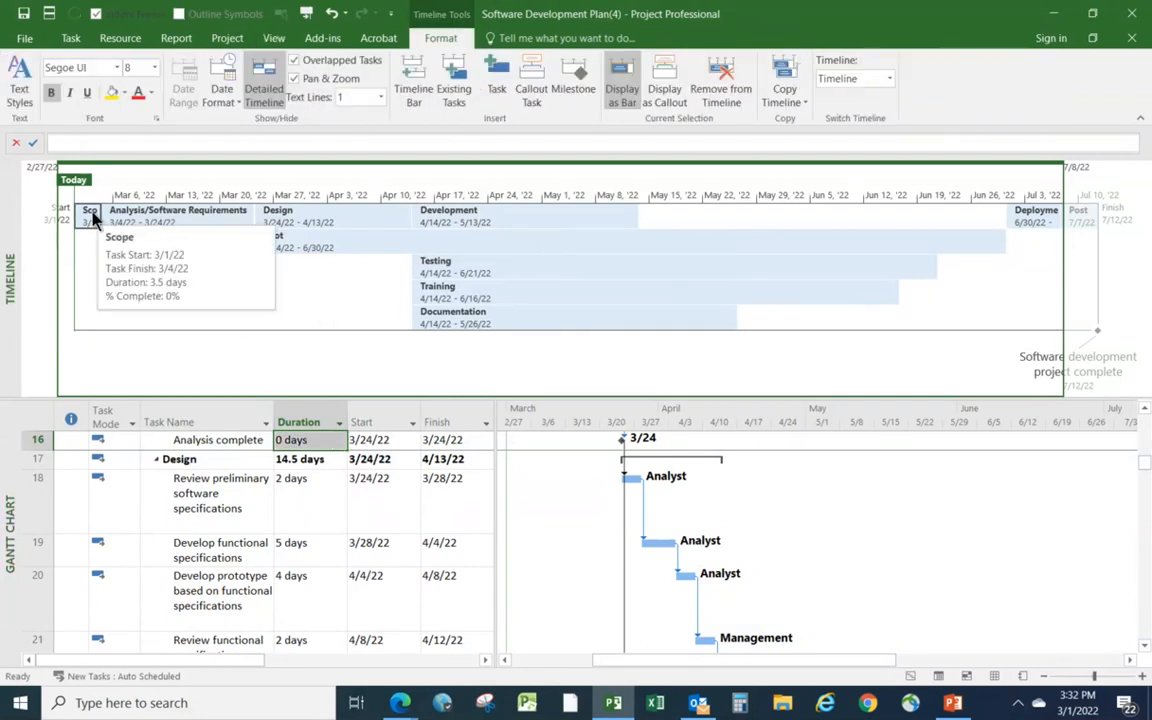
left_click(147, 222)
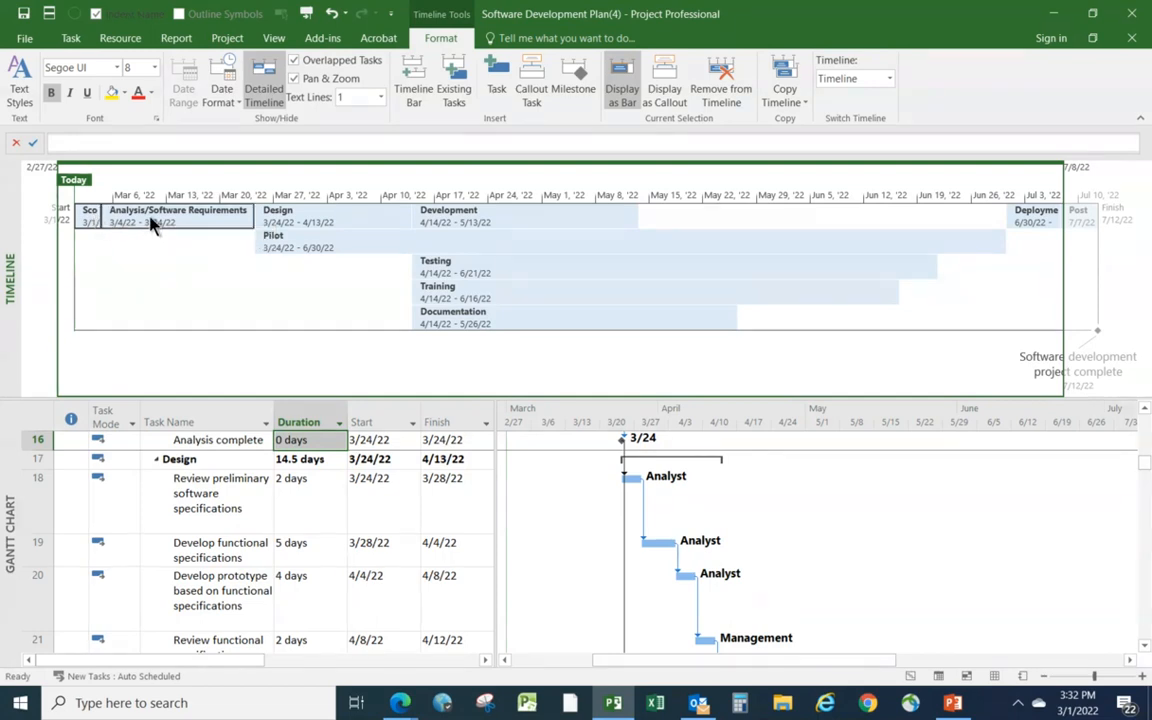
left_click(330, 224, "ctrl")
left_click(326, 245, "ctrl")
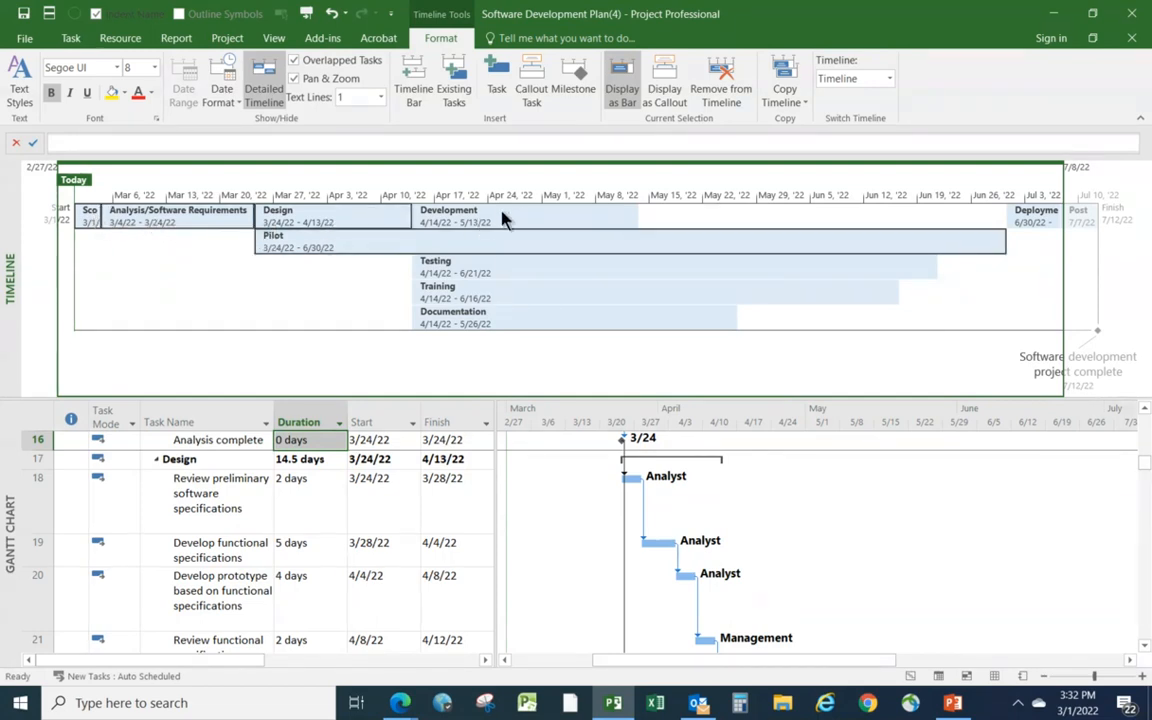
left_click(505, 220, "ctrl")
left_click(489, 267, "ctrl")
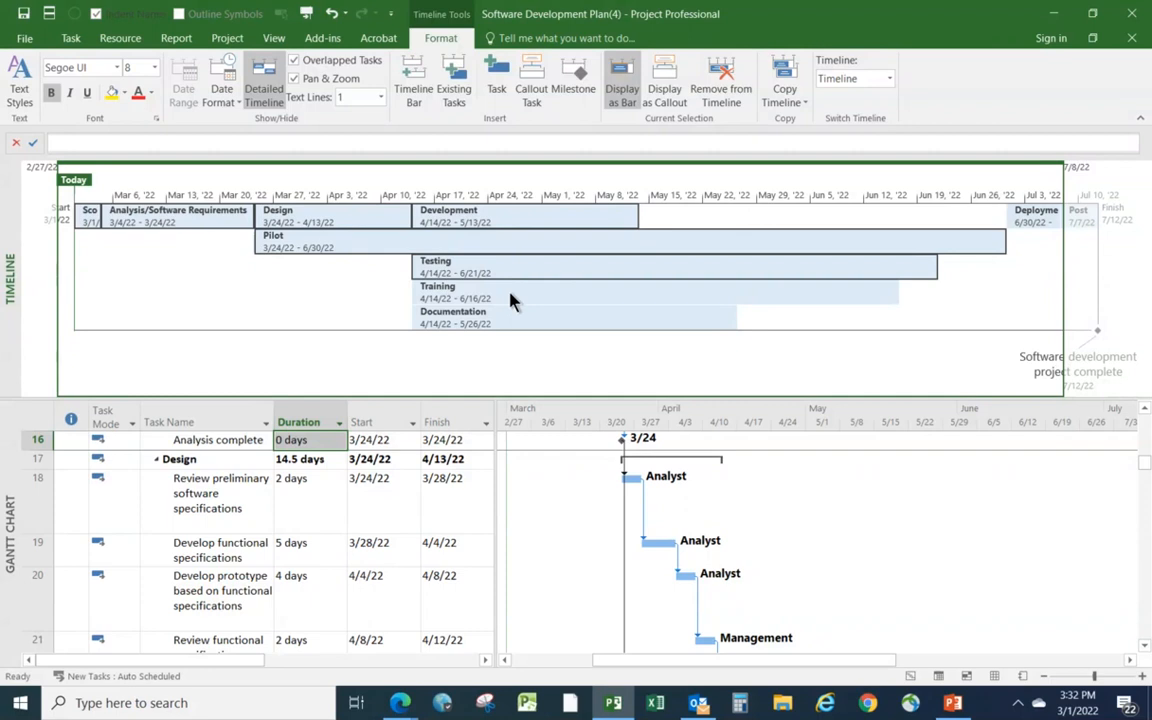
left_click(510, 300, "ctrl")
left_click(519, 322, "ctrl")
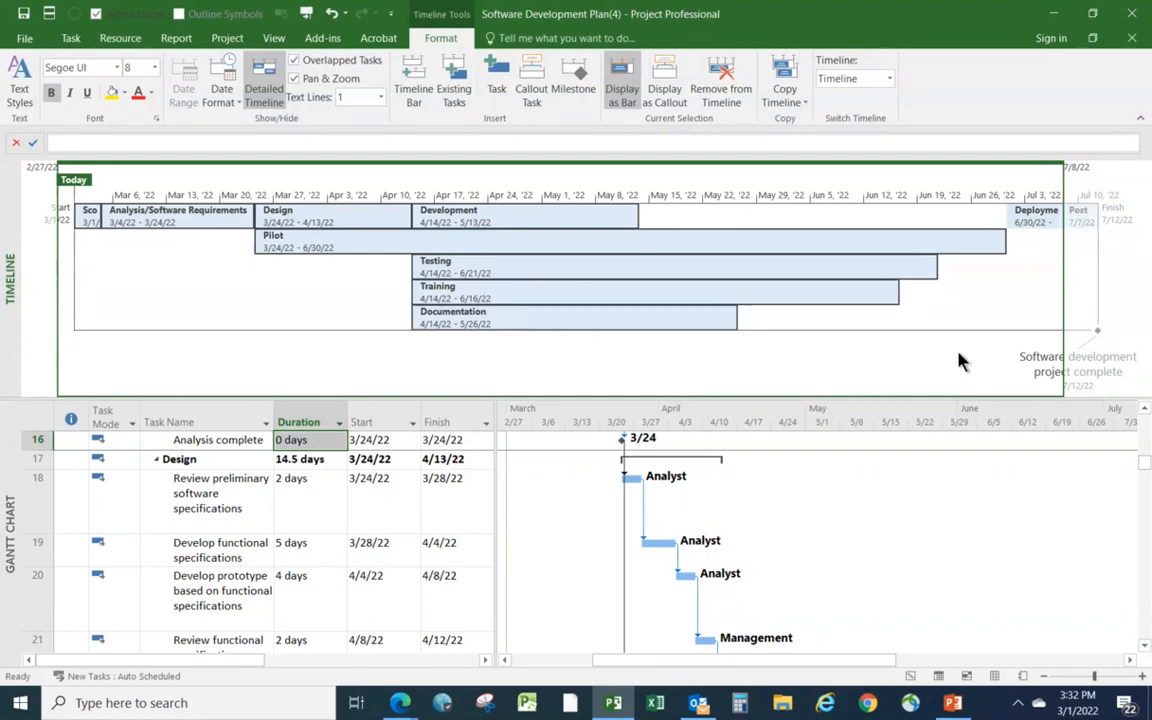
left_click(1036, 216, "ctrl")
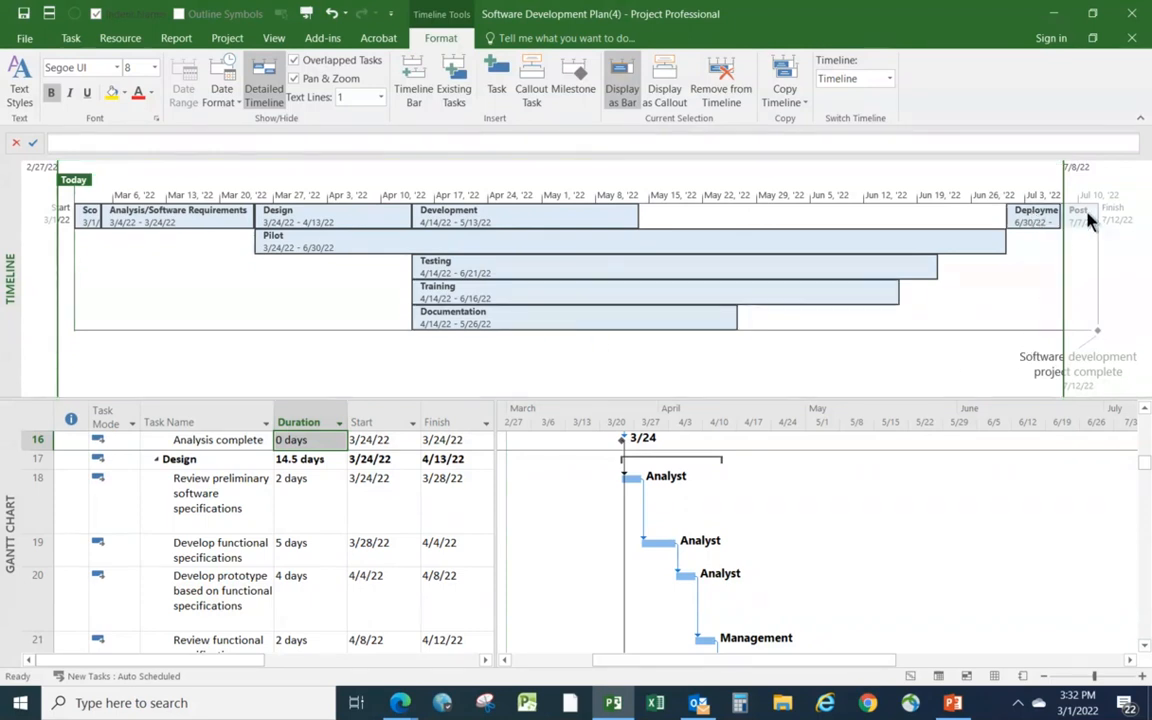
left_click(1082, 216, "ctrl")
left_click(1084, 362, "ctrl")
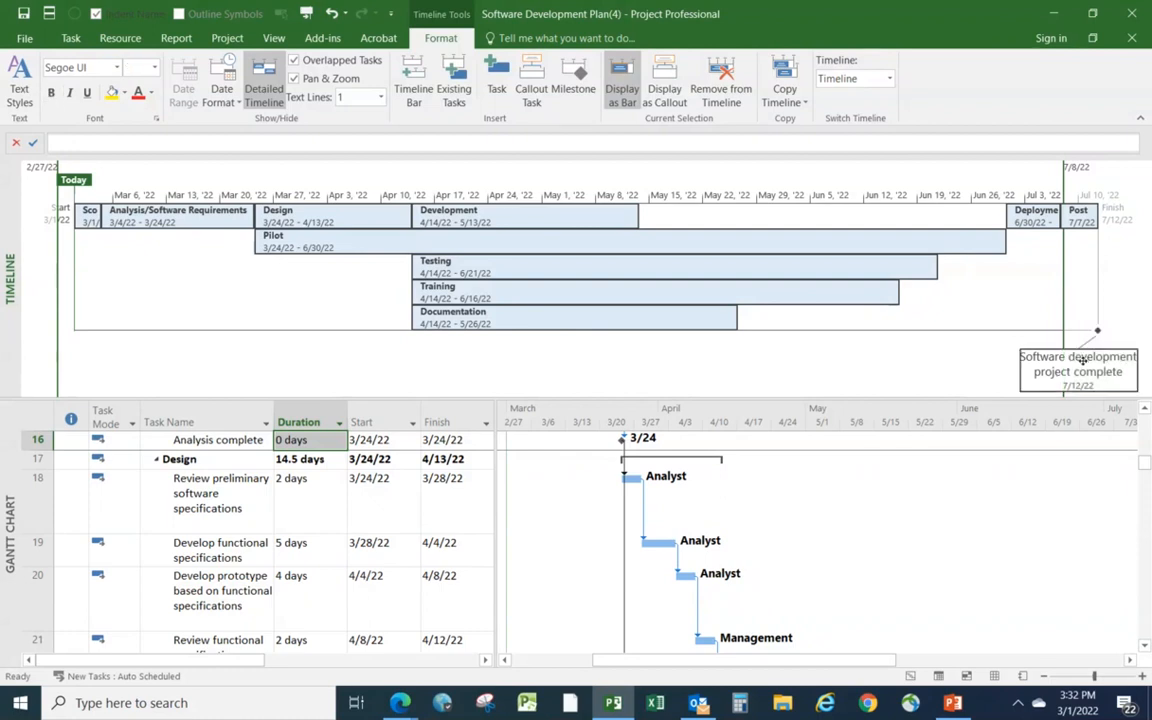
left_click(972, 347)
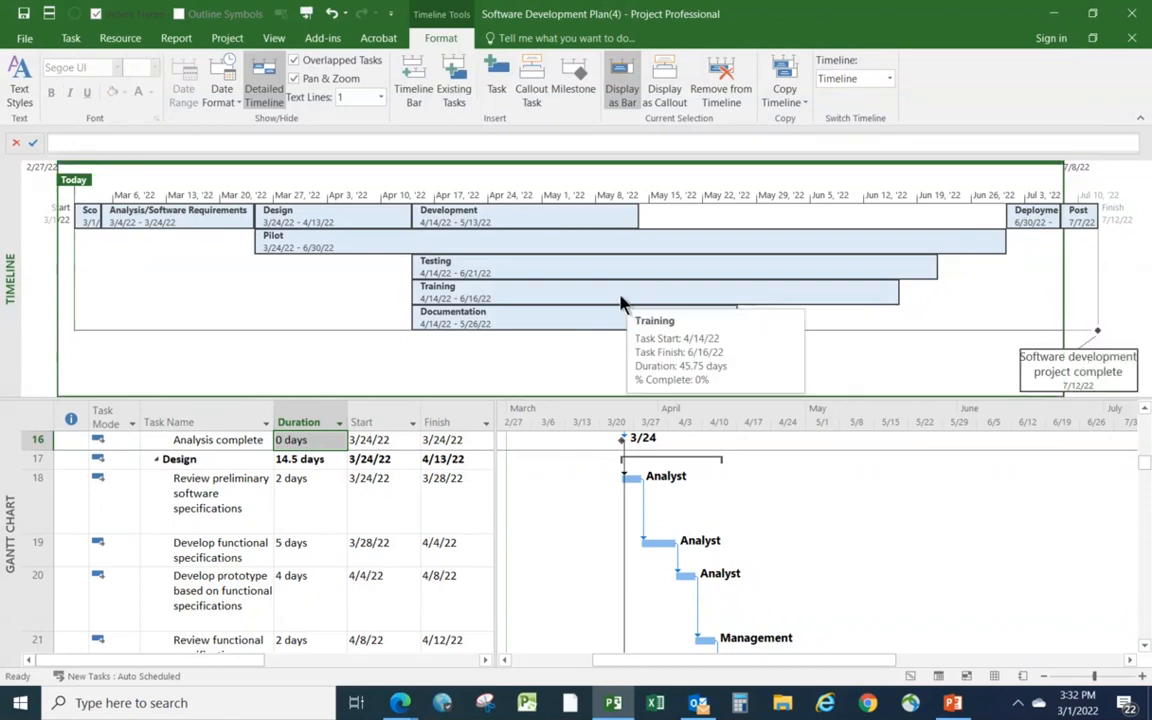
right_click(515, 272)
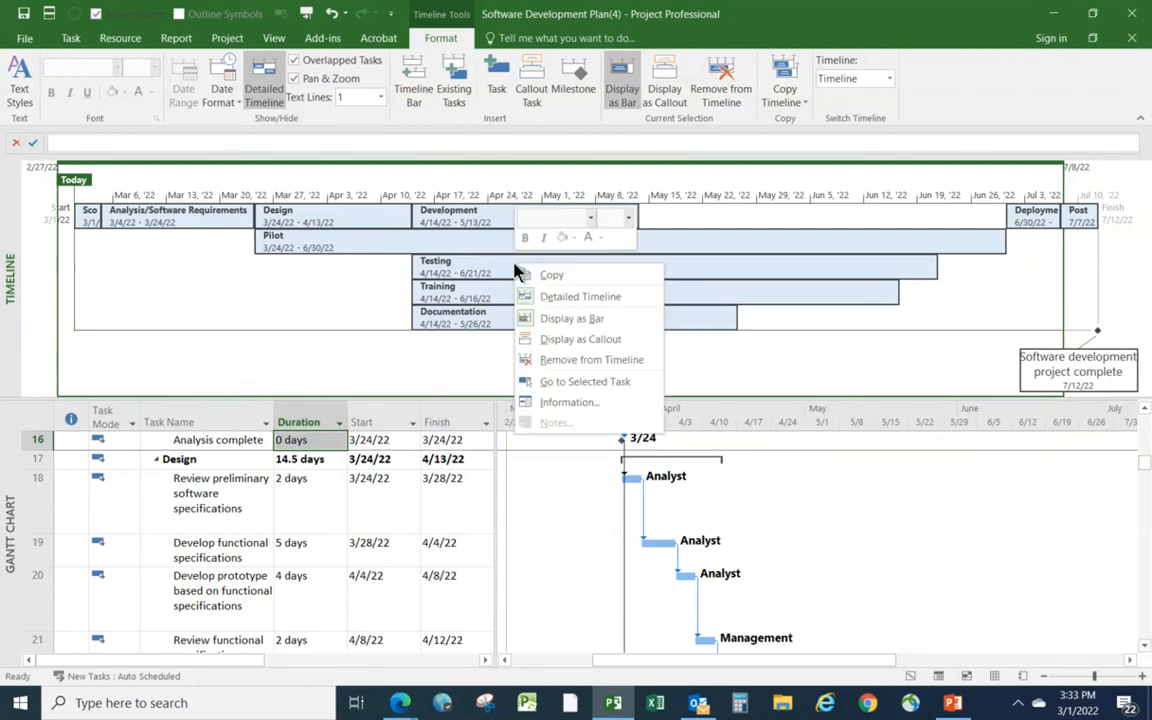
left_click(560, 360)
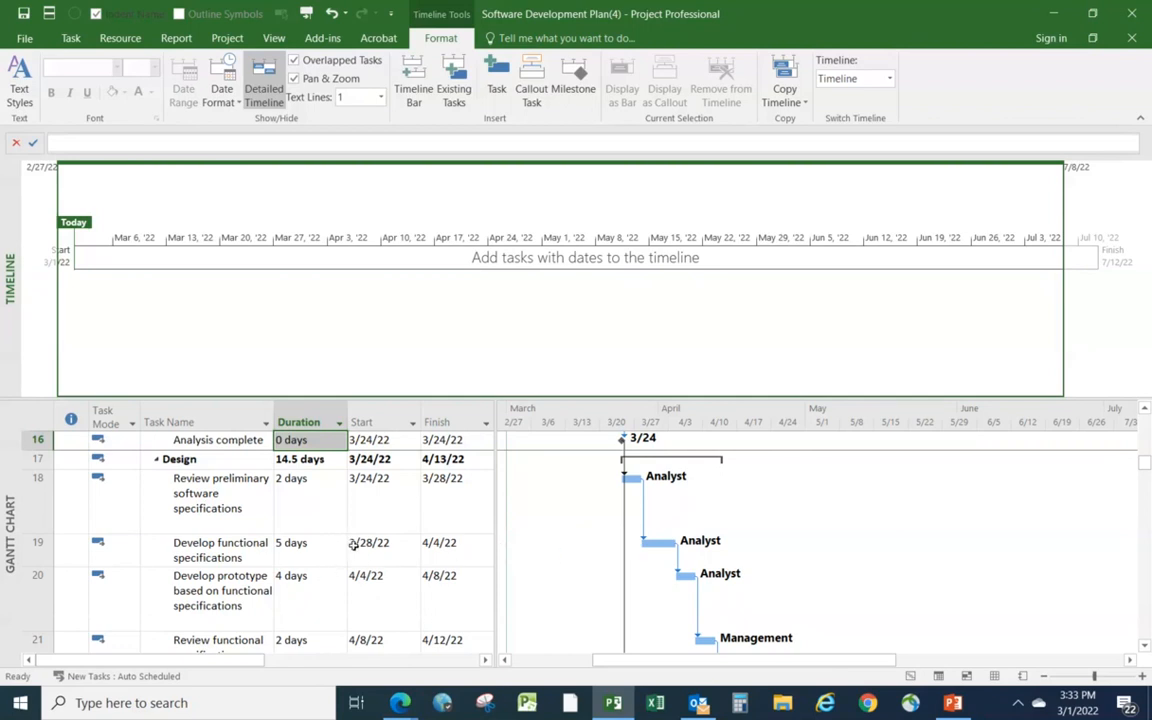
Add the Scope complete milestone, task 6, to the timeline.
left_click(380, 515)
scroll(386, 527, "up", 2)
scroll(395, 550, "up", 5)
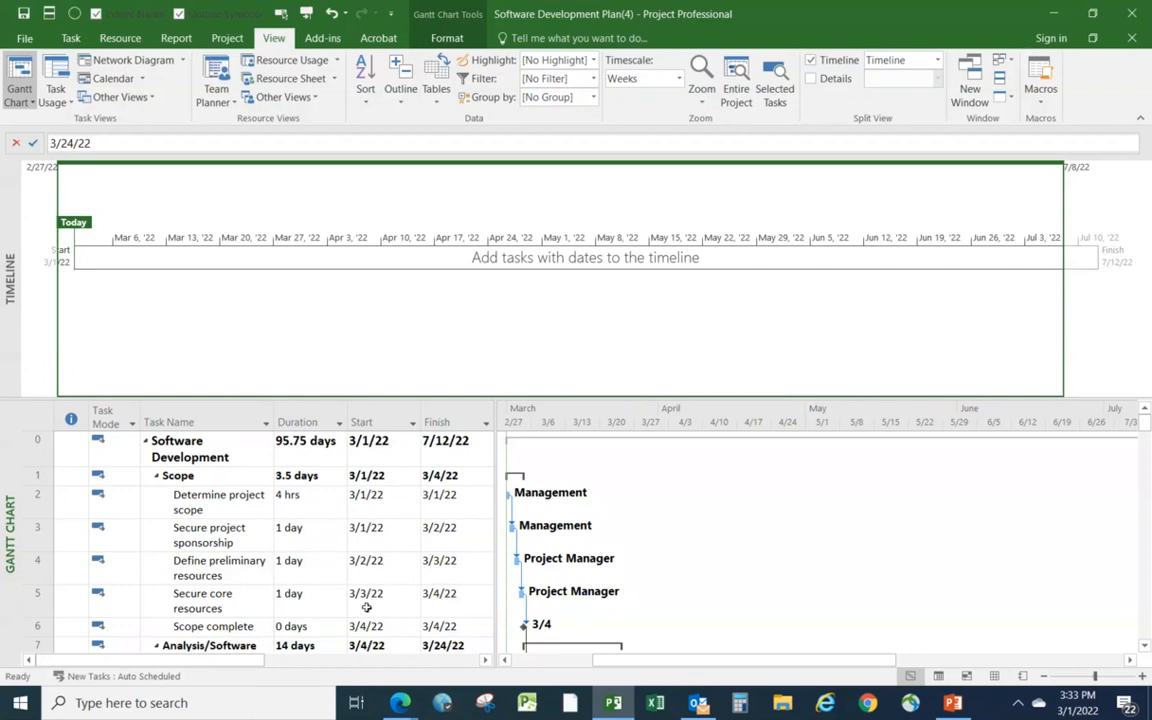
left_click(241, 626)
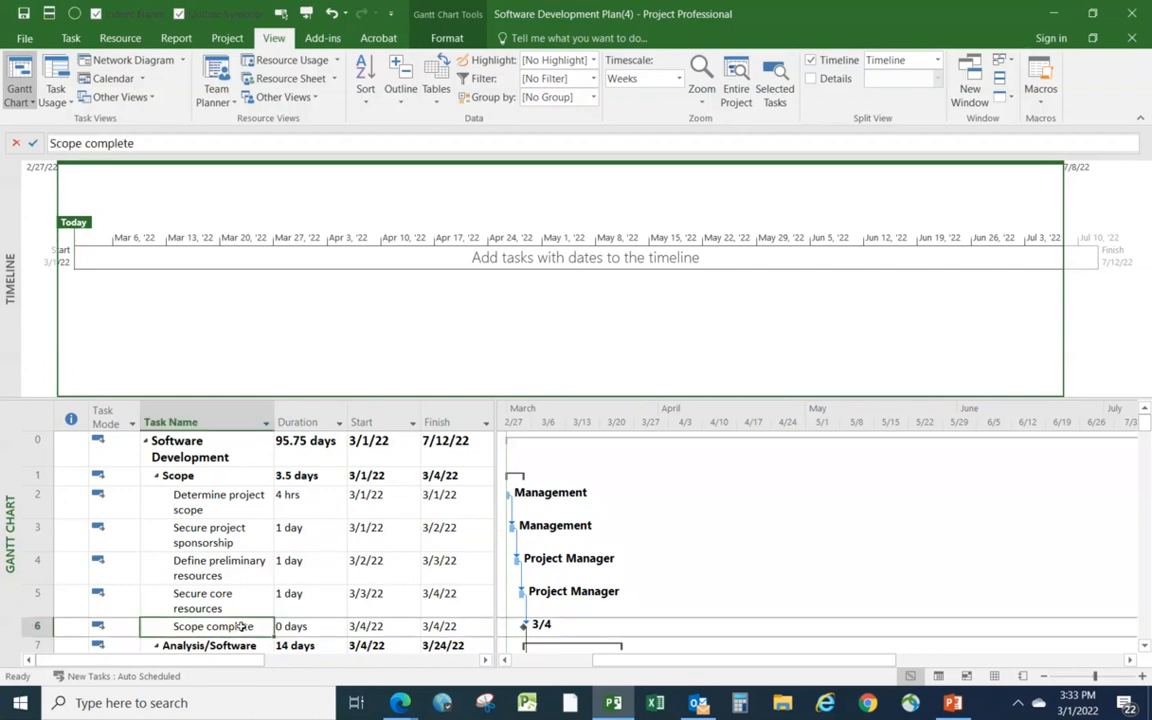
scroll(258, 475, "down", 1)
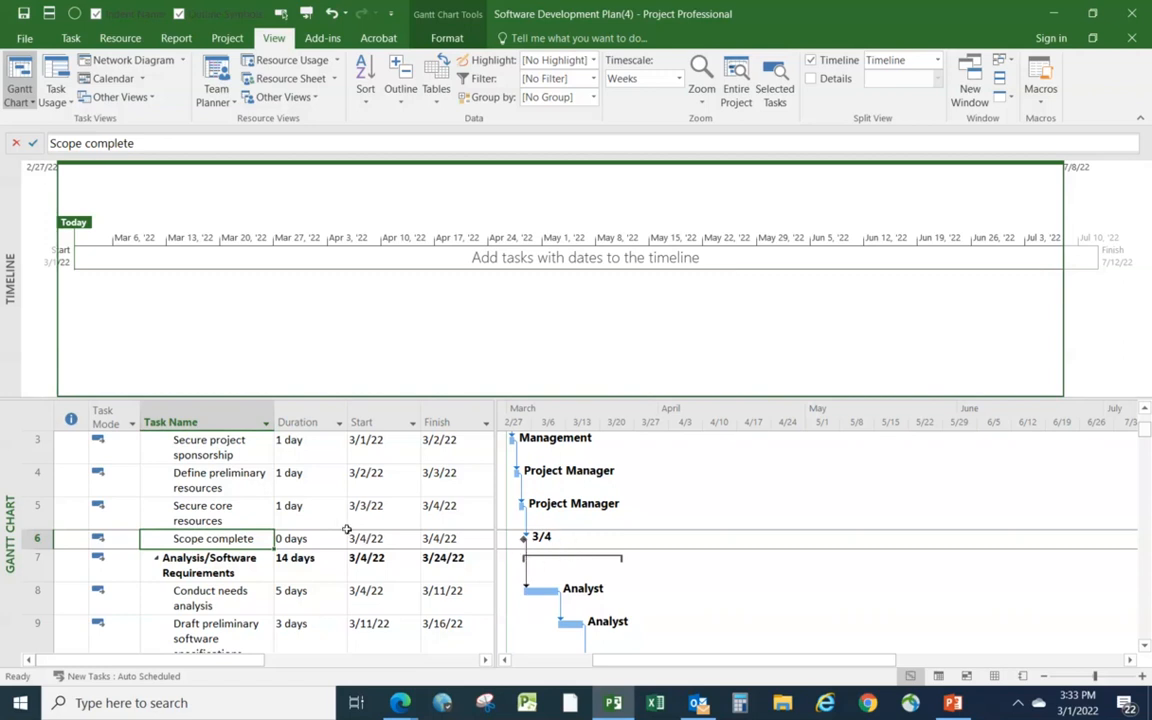
right_click(215, 541)
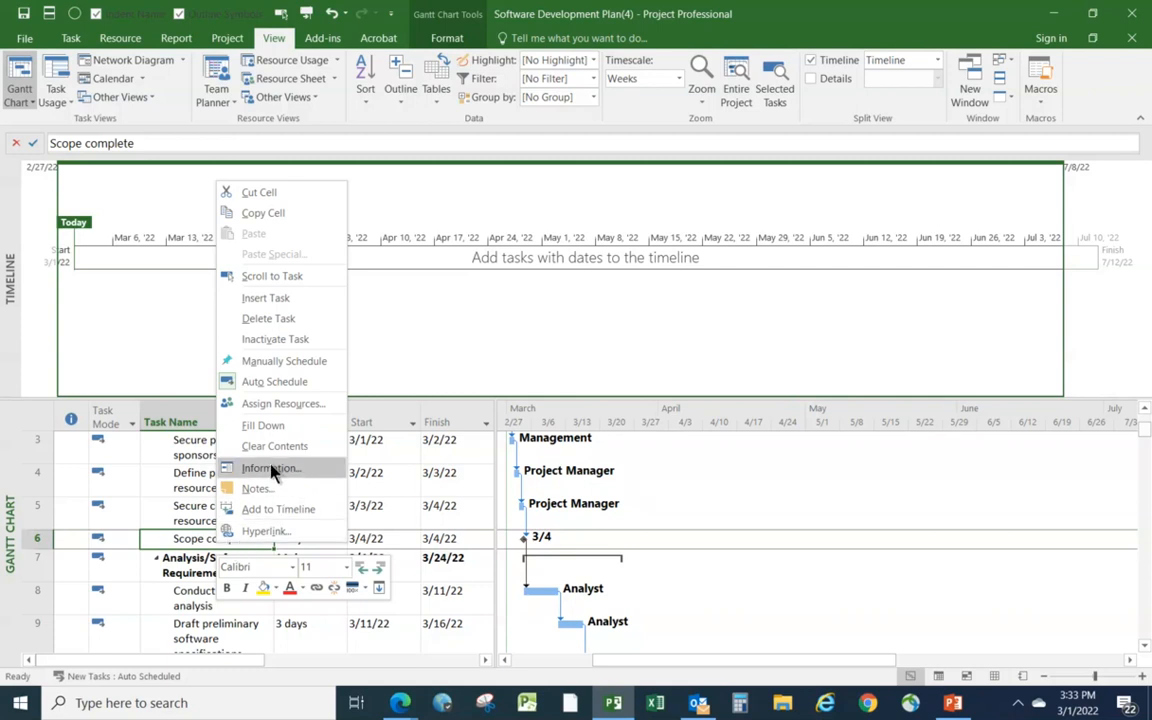
left_click(278, 509)
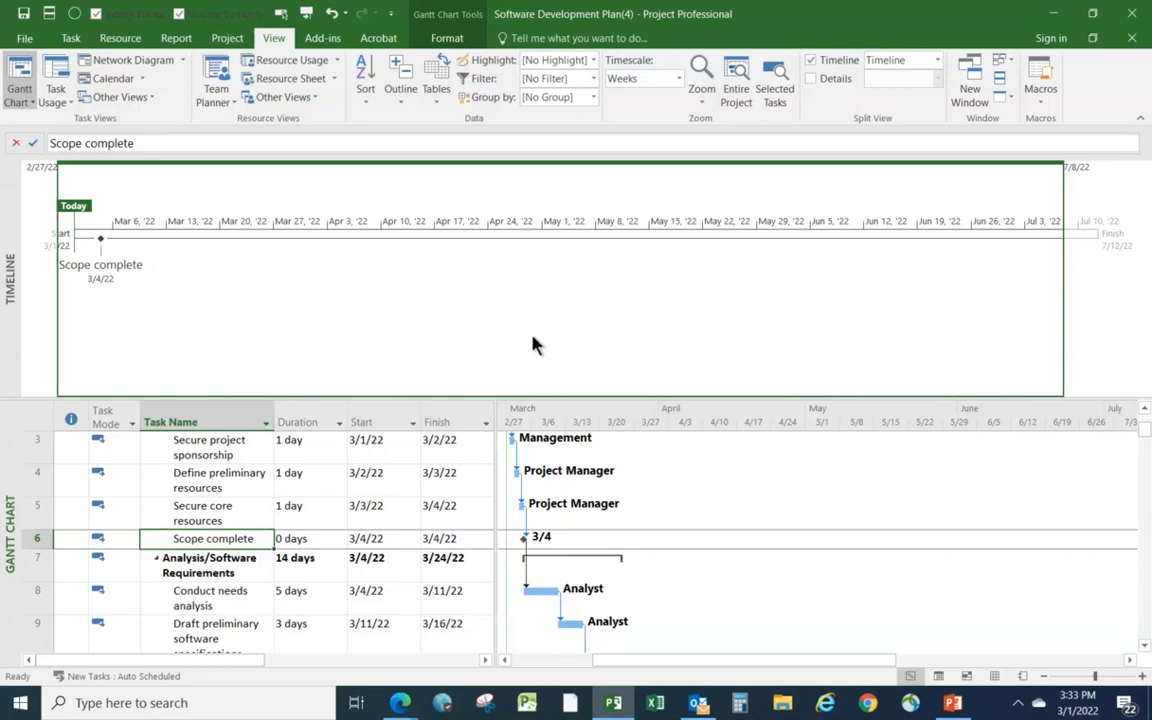
Add the Draft preliminary software specifications task, task 9, to the timeline.
scroll(360, 560, "down", 1)
scroll(366, 541, "down", 2)
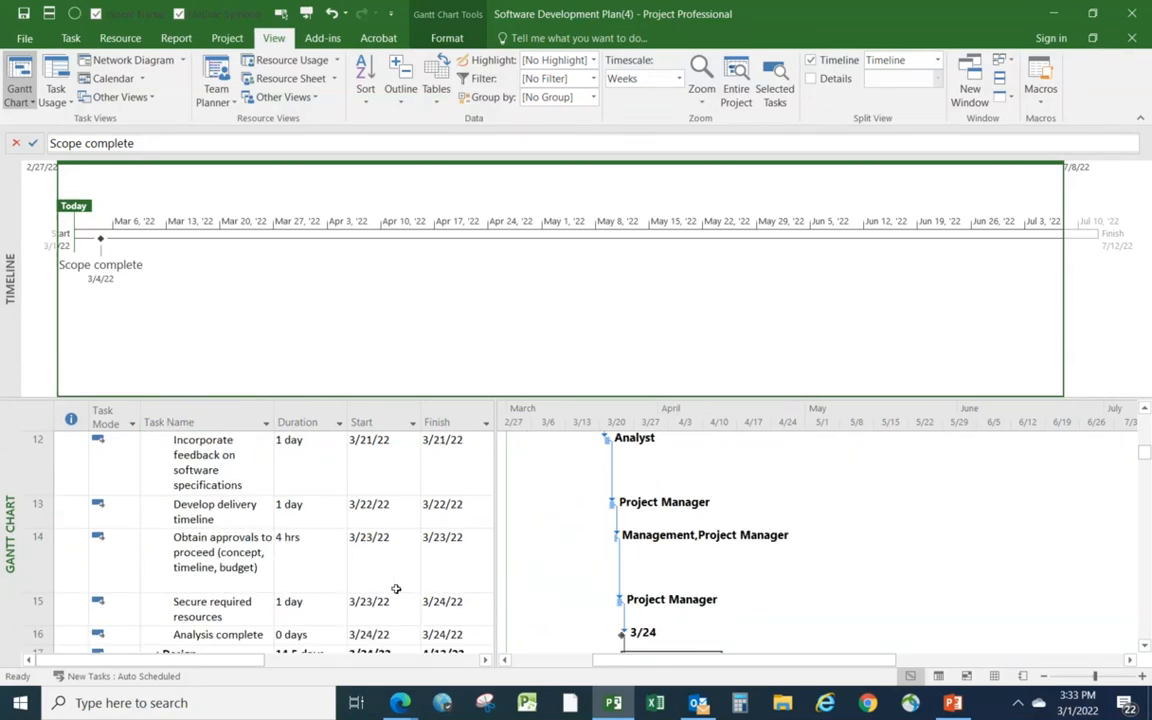
scroll(360, 530, "up", 1)
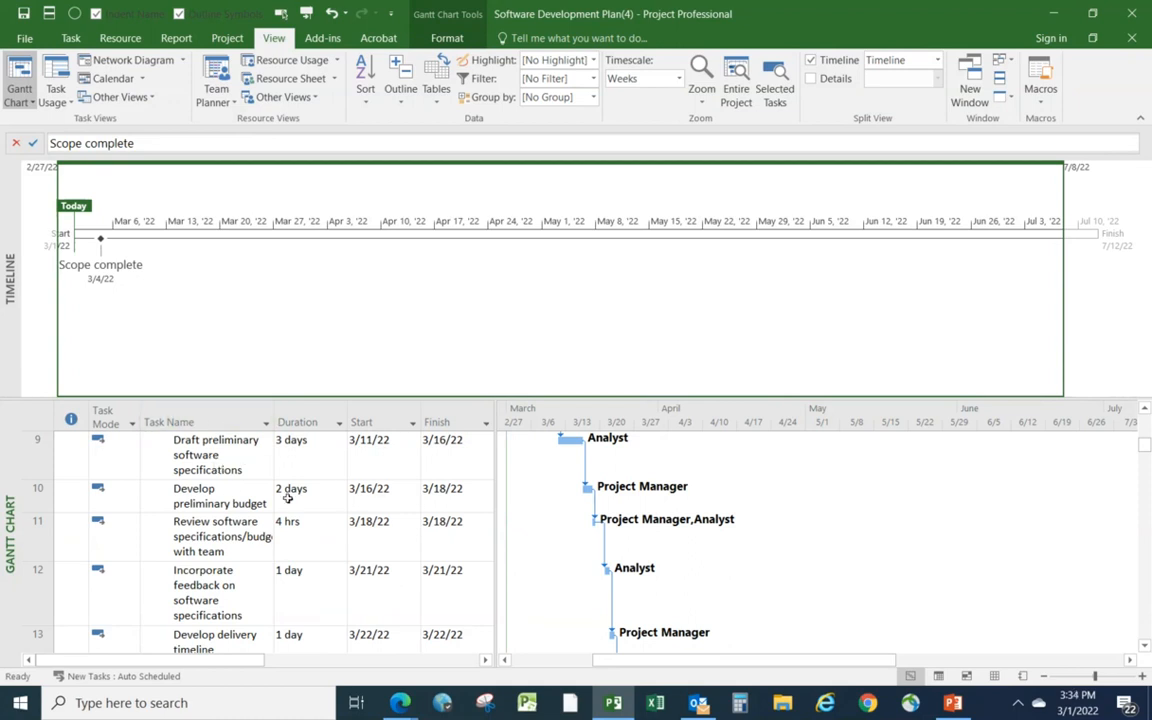
scroll(278, 477, "up", 1)
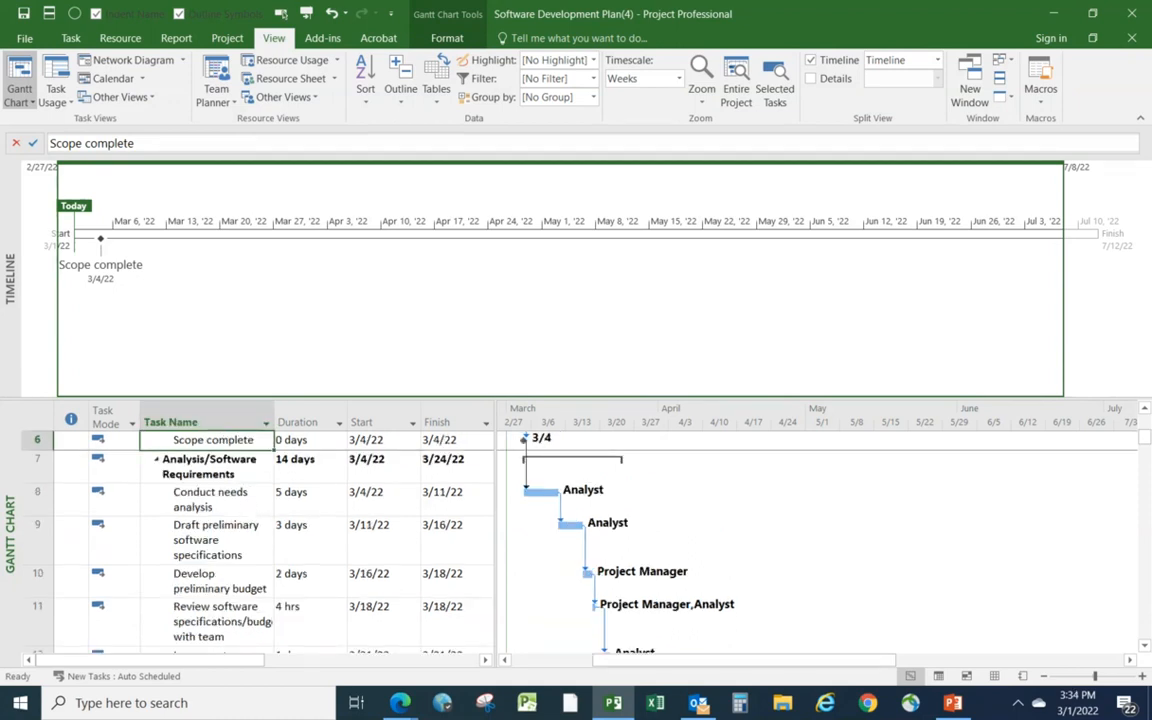
right_click(227, 546)
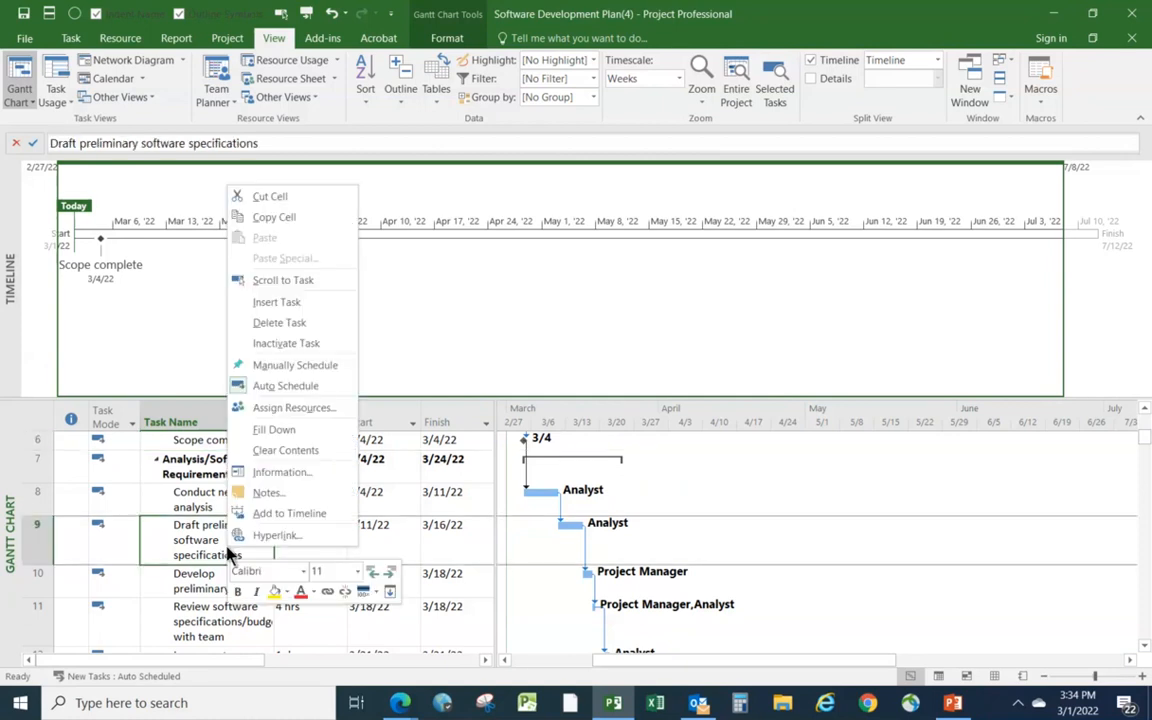
left_click(289, 513)
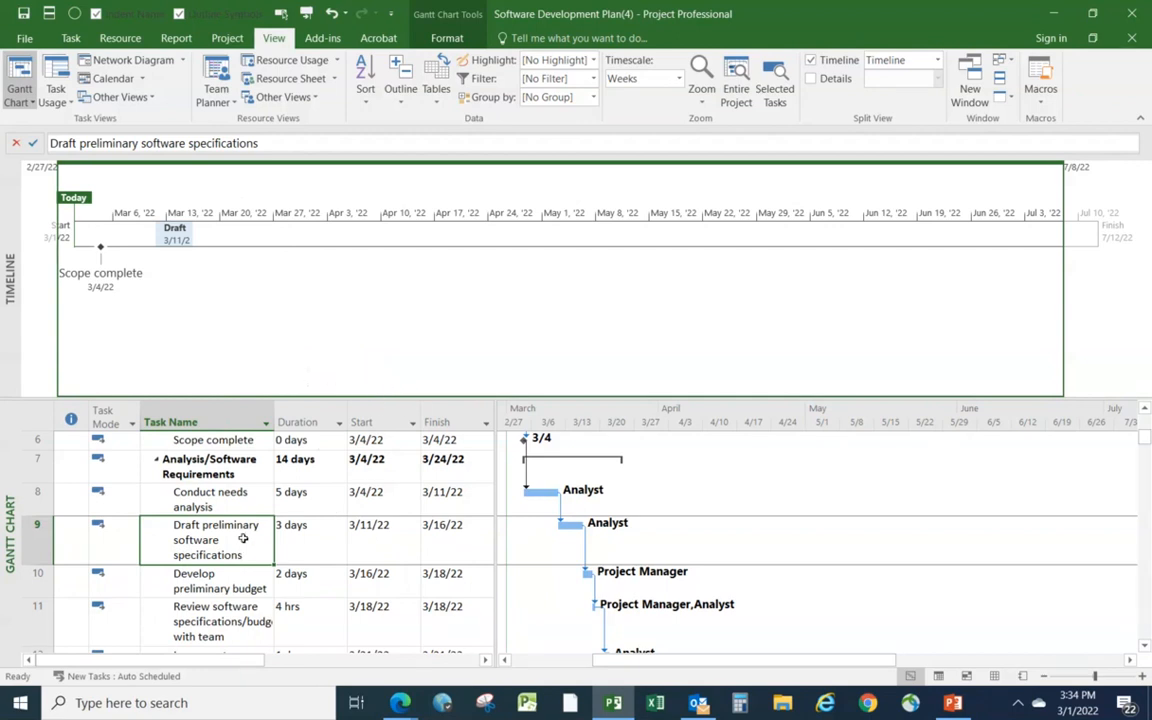
Add the Design complete milestone, task 24, to the timeline.
scroll(244, 540, "down", 1)
scroll(254, 545, "down", 3)
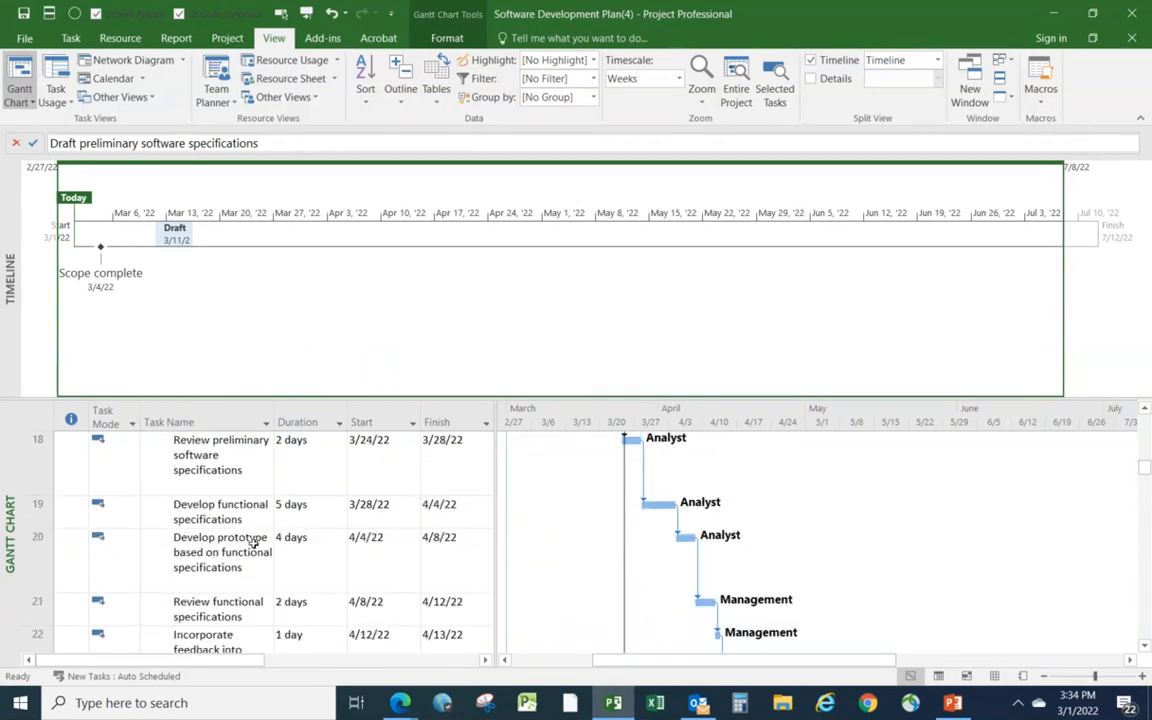
scroll(267, 549, "down", 1)
scroll(267, 549, "down", 1)
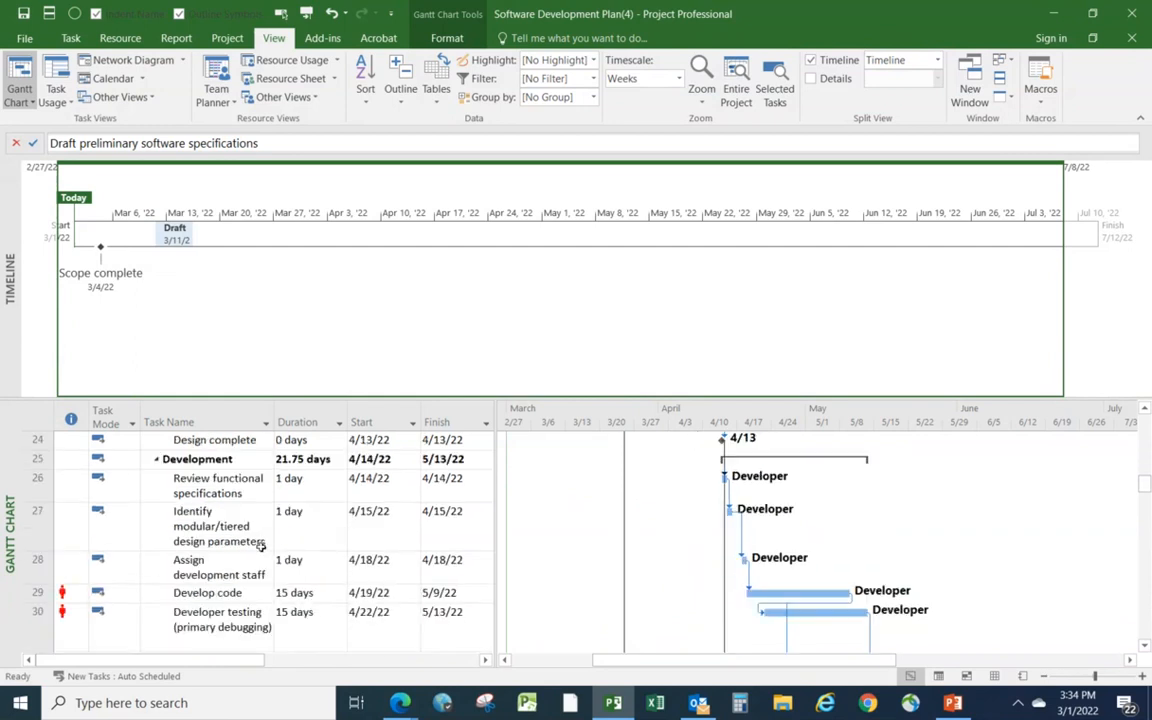
right_click(208, 443)
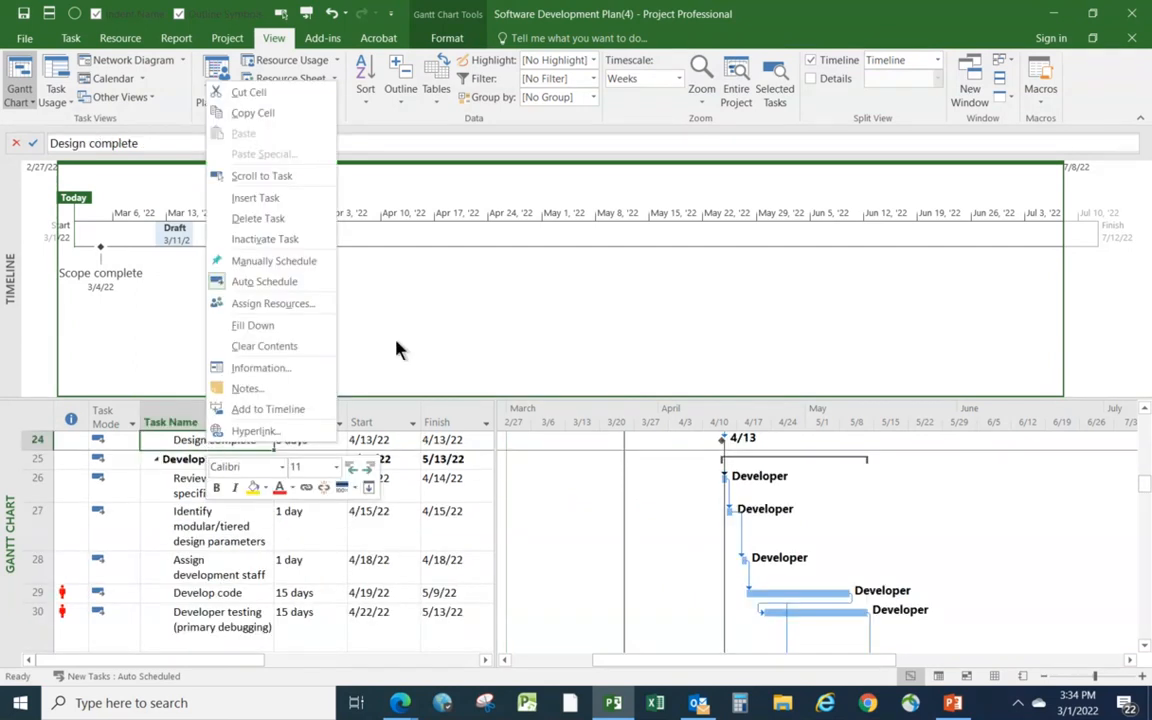
left_click(266, 410)
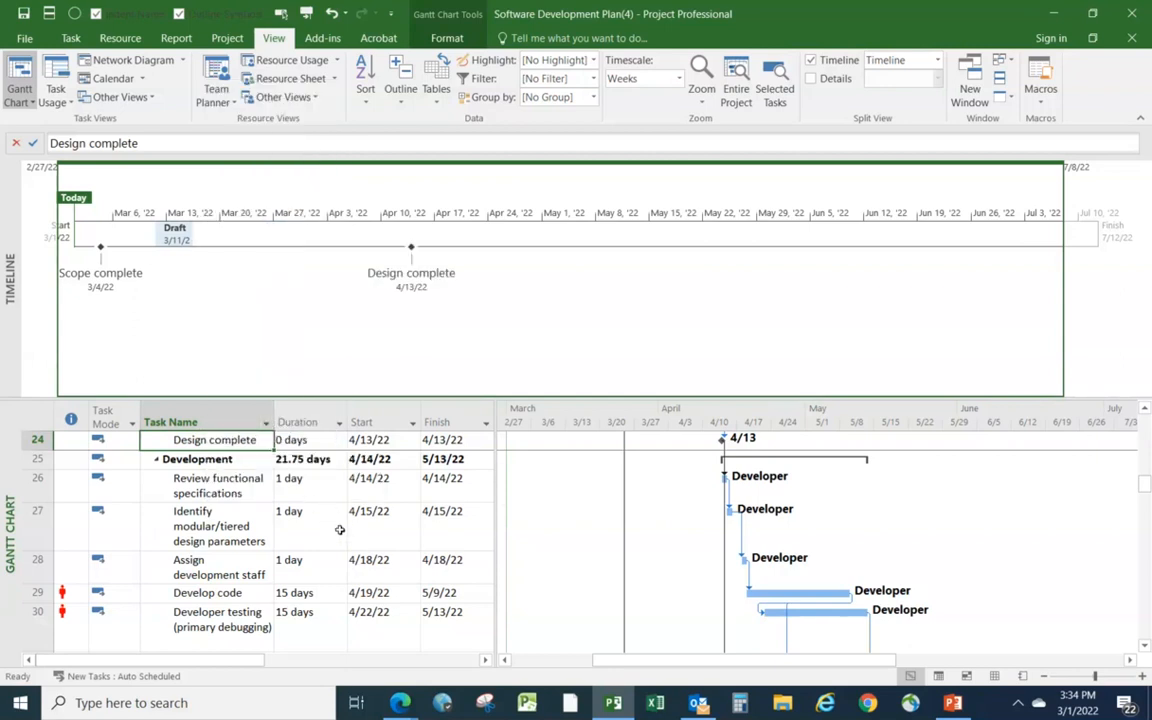
Add the Develop code task, task 29, to the timeline.
scroll(458, 552, "down", 1)
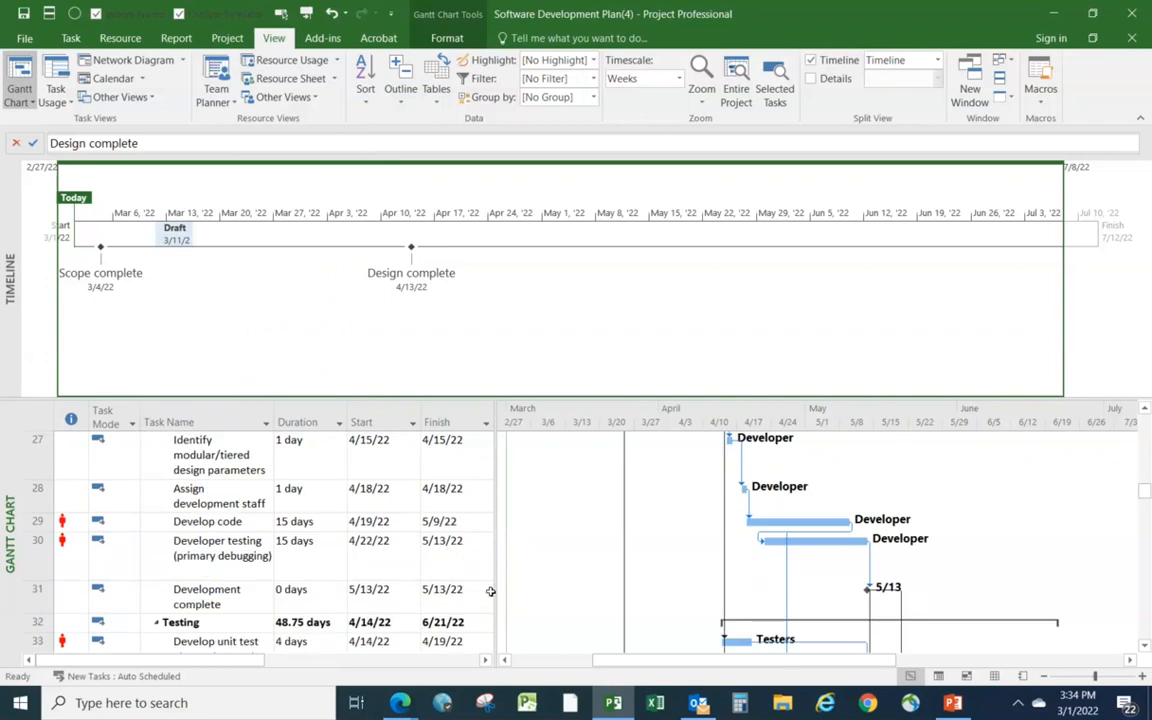
right_click(208, 522)
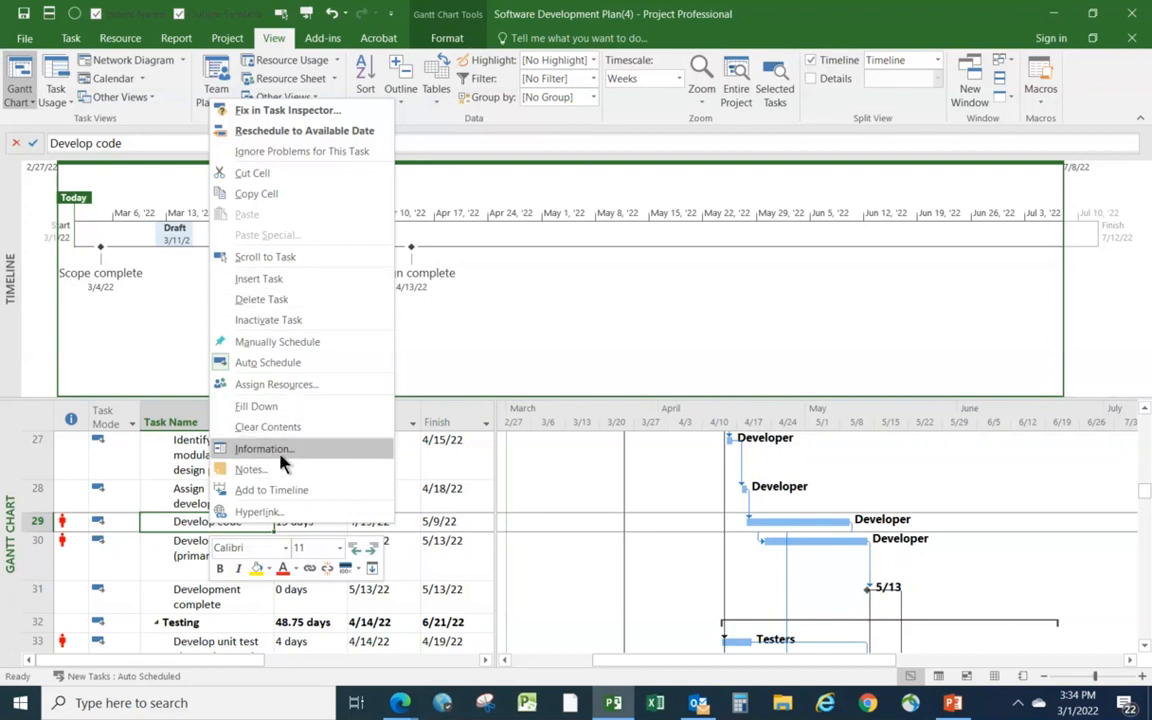
left_click(287, 491)
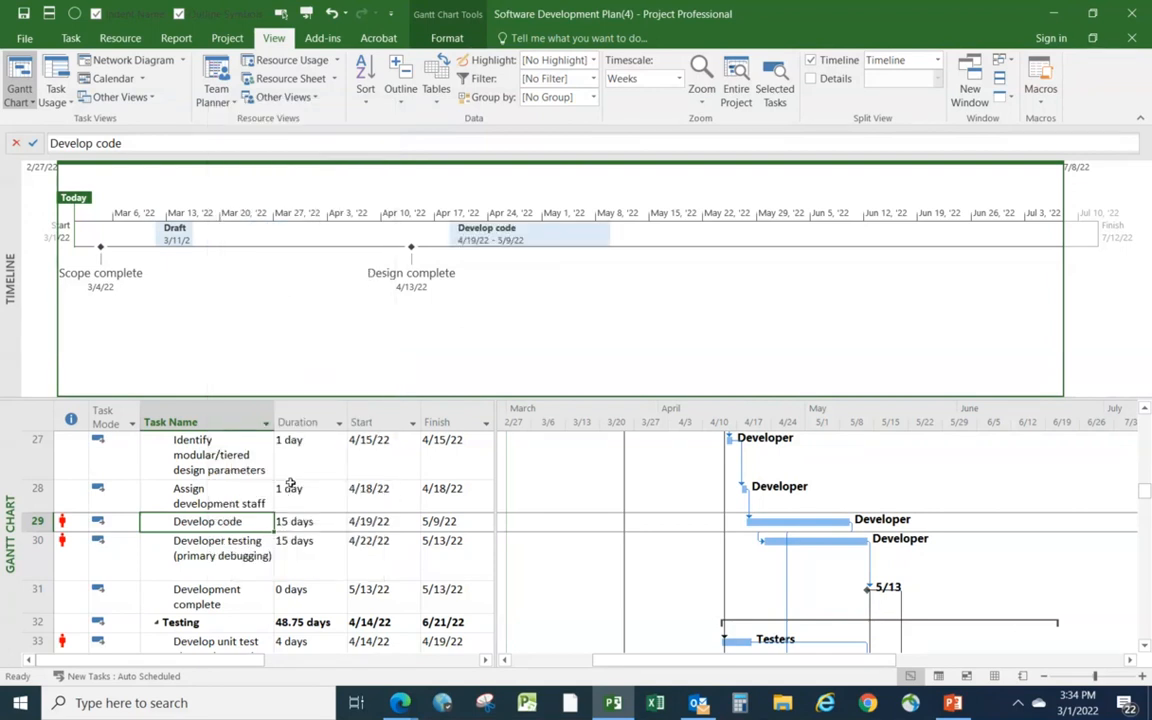
Add the Unit testing complete milestone, task 41, to the timeline.
scroll(288, 515, "down", 1)
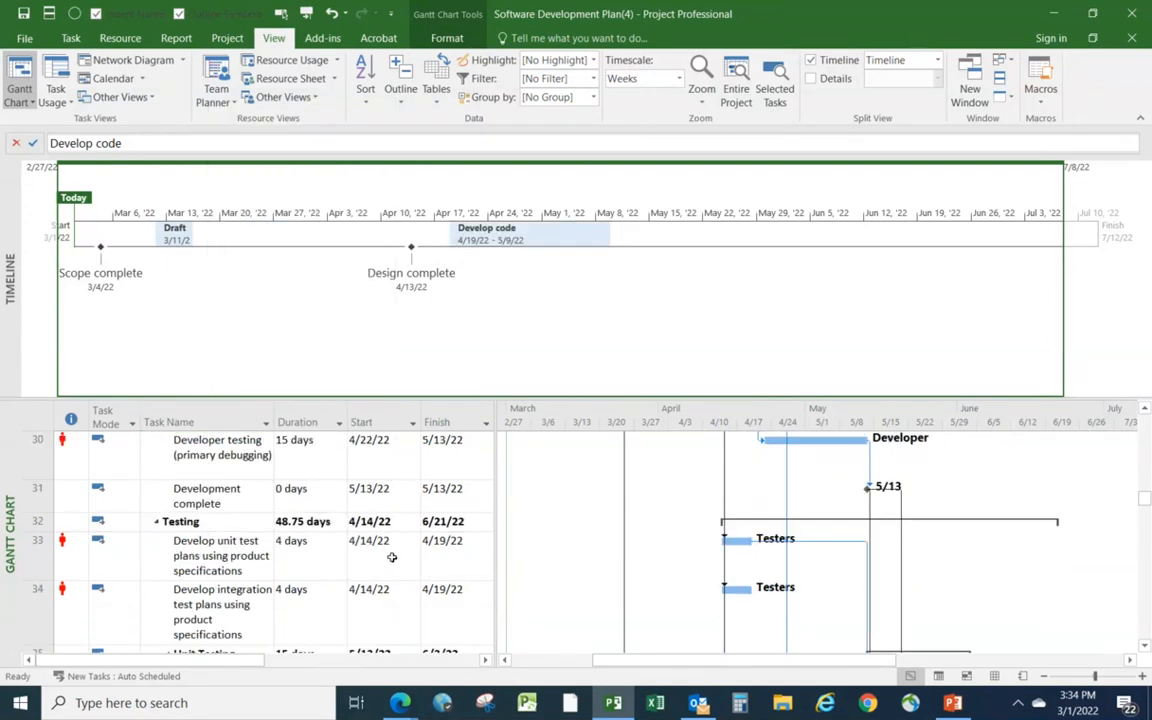
scroll(386, 545, "down", 1)
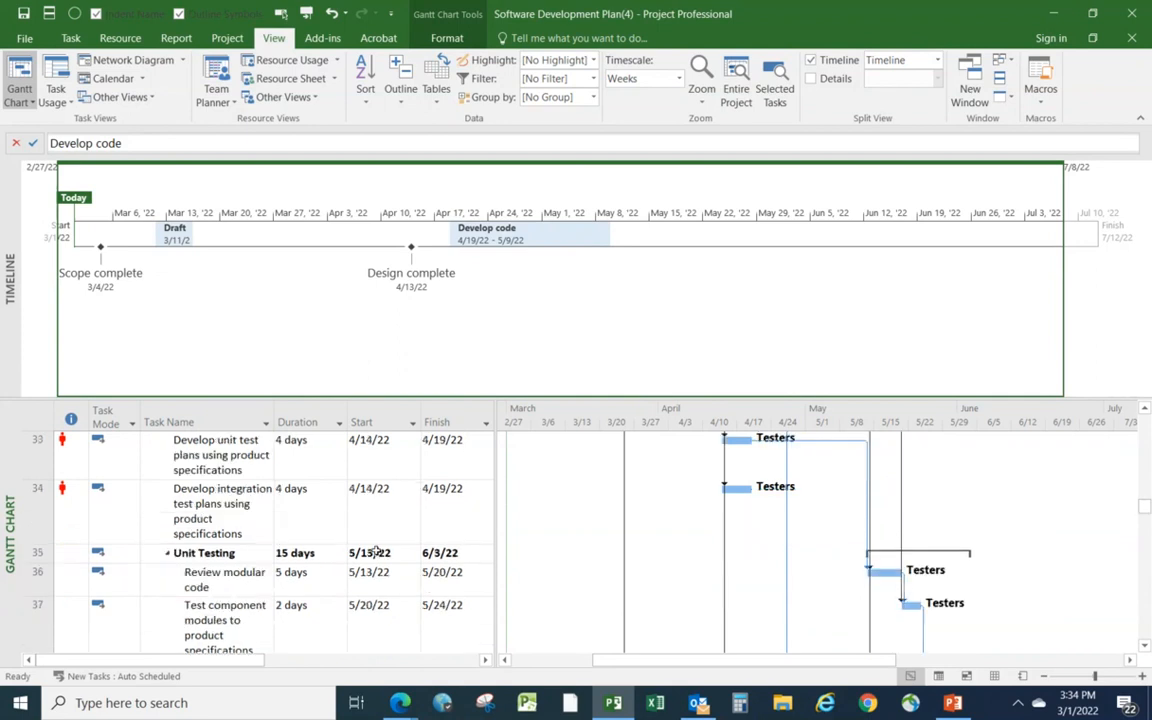
scroll(384, 530, "down", 2)
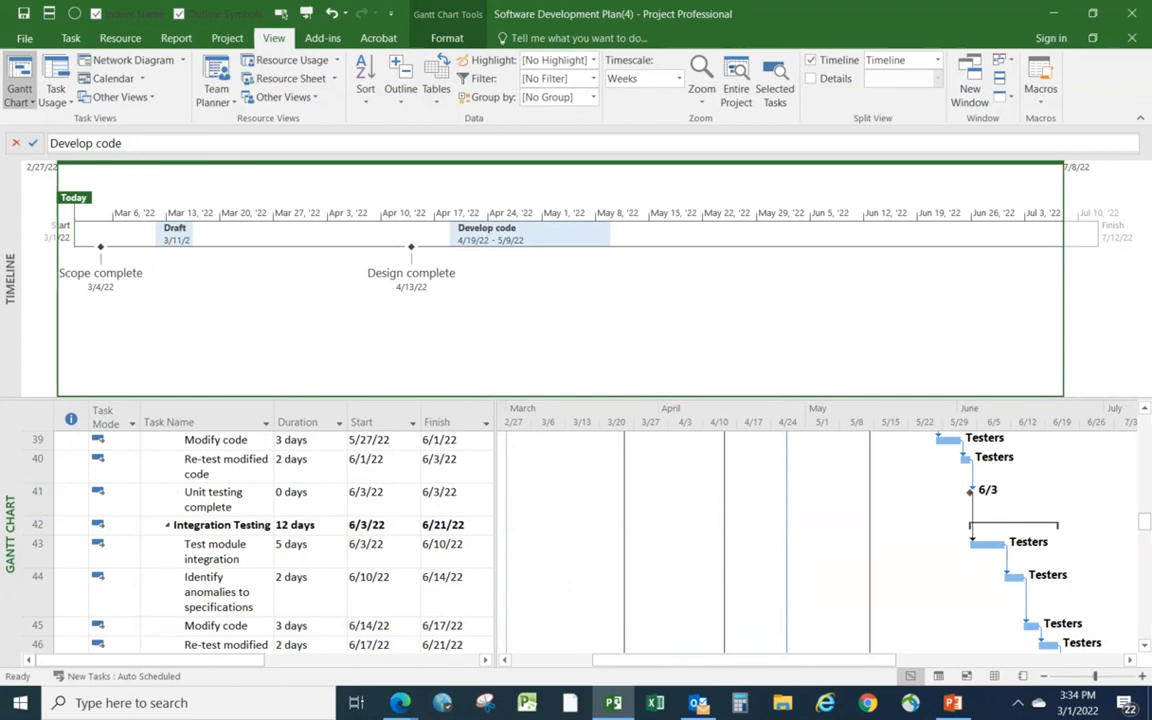
right_click(255, 507)
left_click(300, 470)
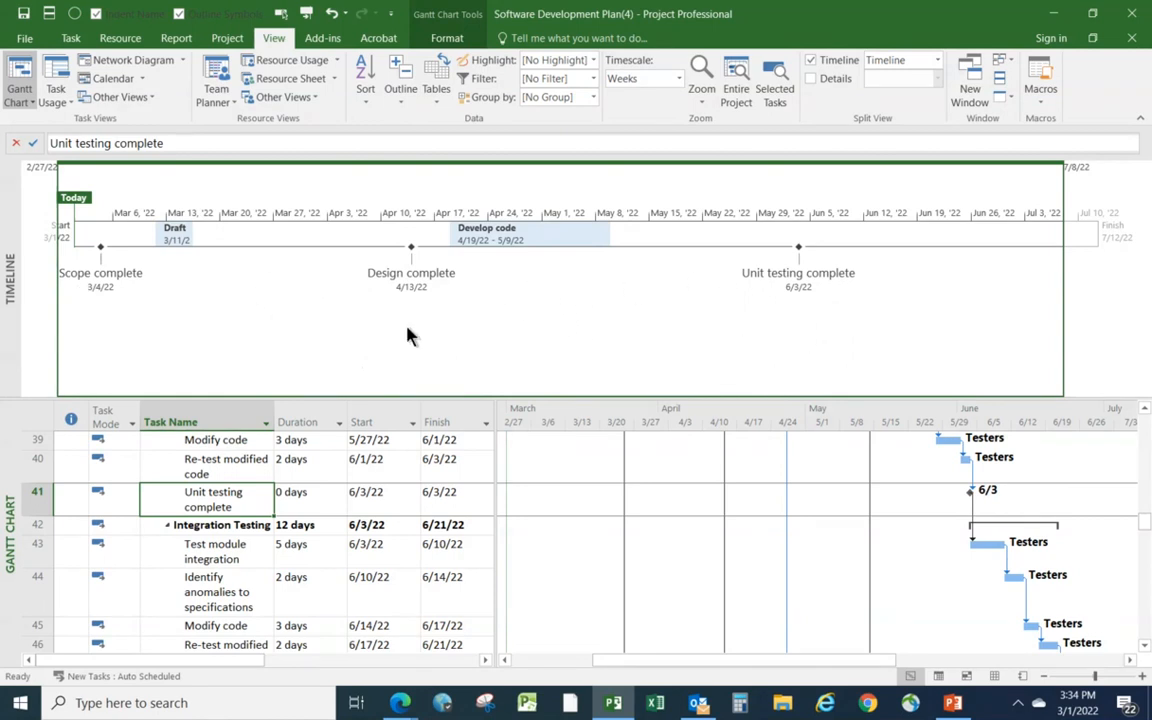
Extend the timeline's visible date range to start about two days earlier, and shift the Gantt chart to earlier dates.
left_click(59, 334)
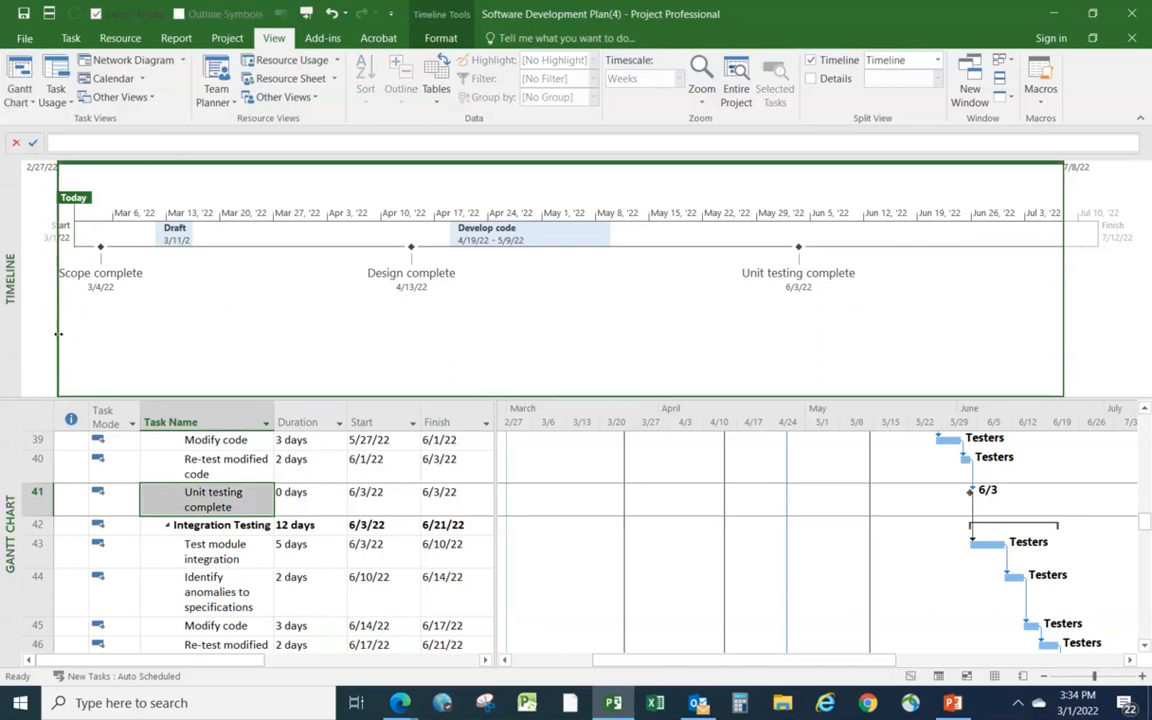
left_click_drag(59, 334, 40, 335)
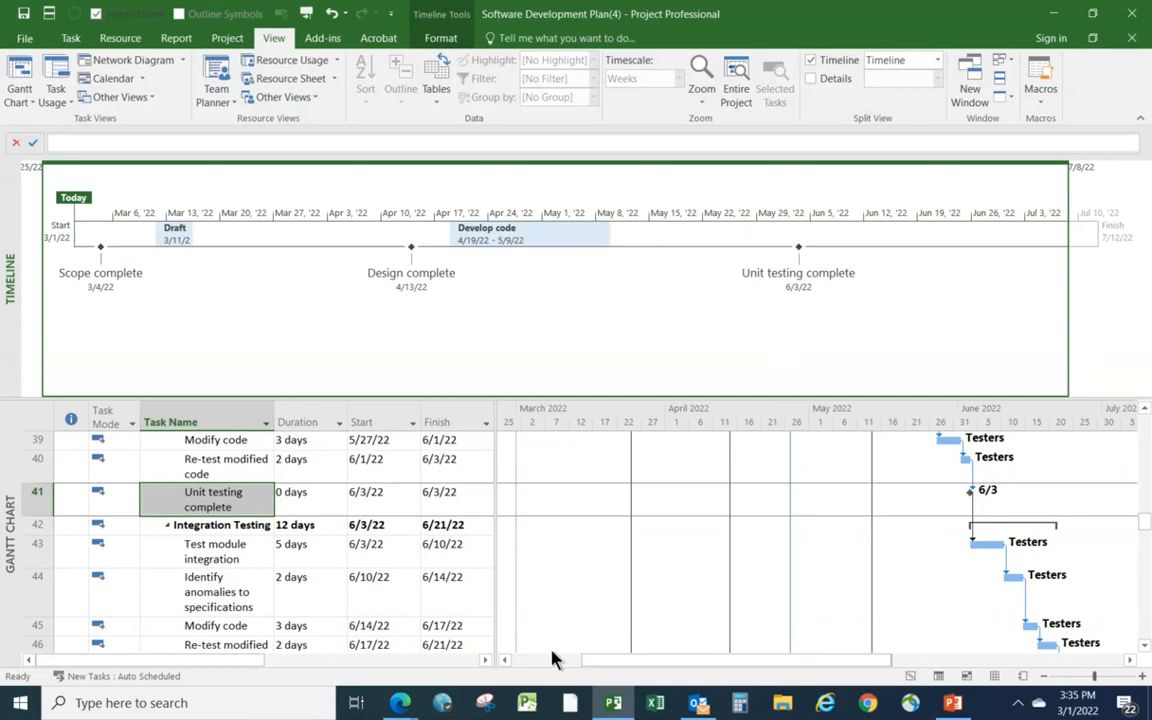
left_click(505, 661)
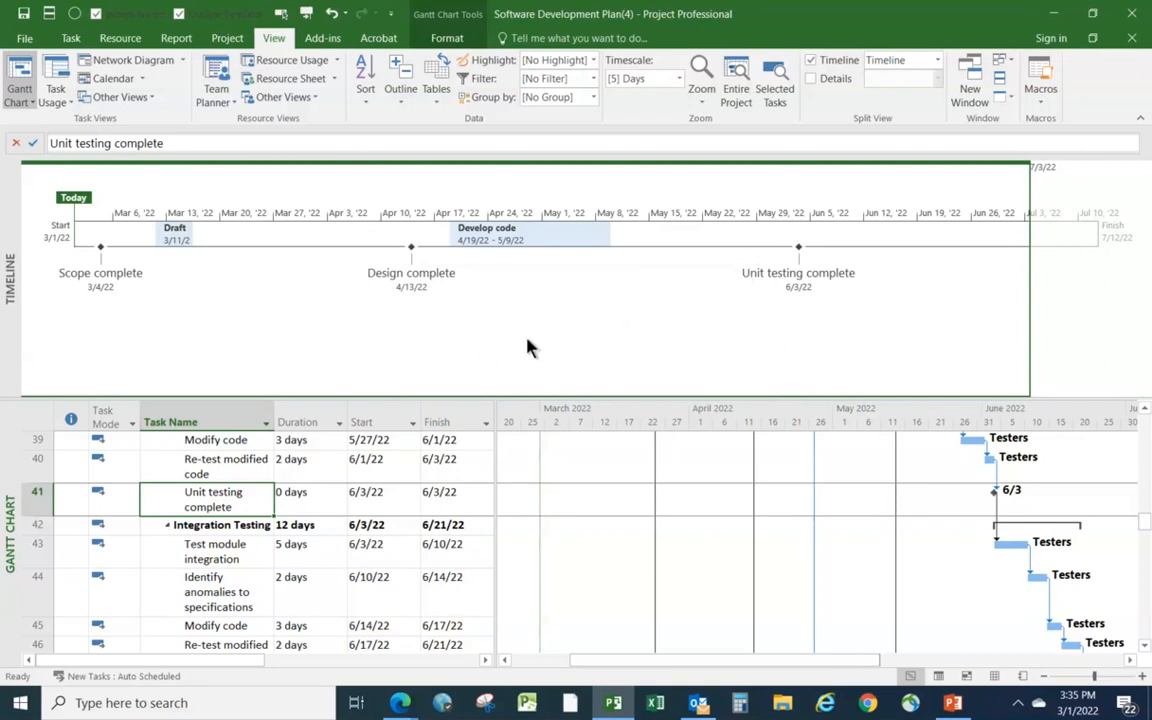
Display the Draft preliminary software specifications bar on the timeline as a callout.
left_click(586, 362)
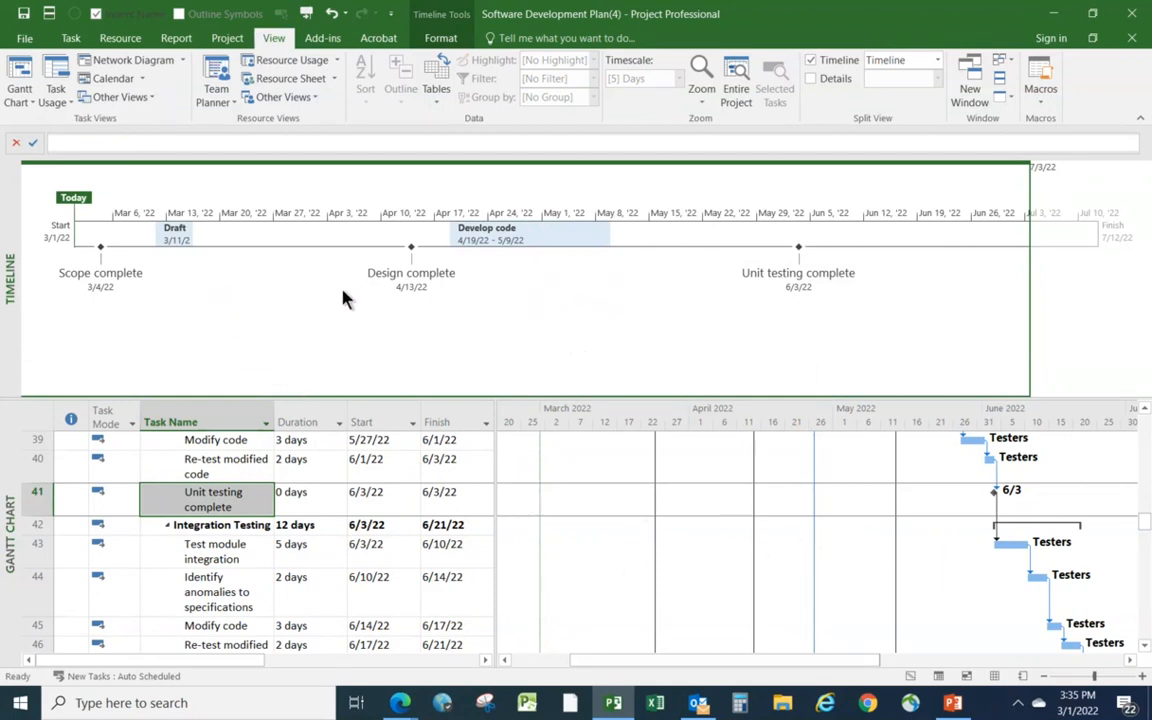
left_click(440, 38)
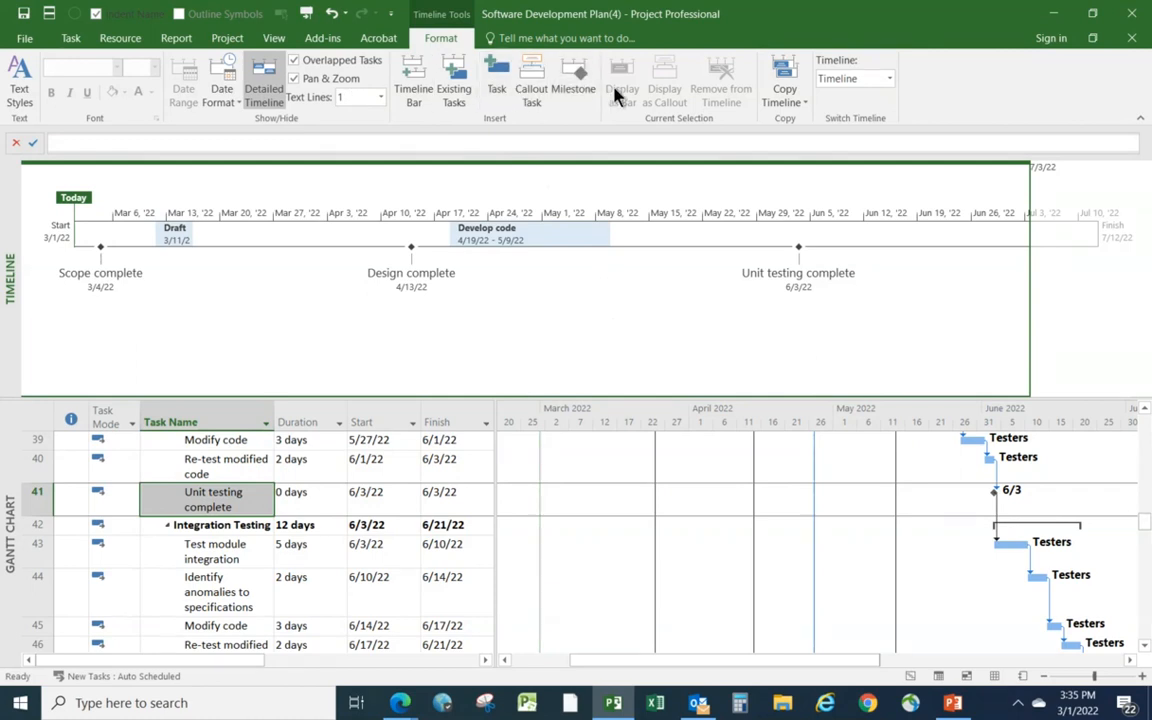
left_click(586, 587)
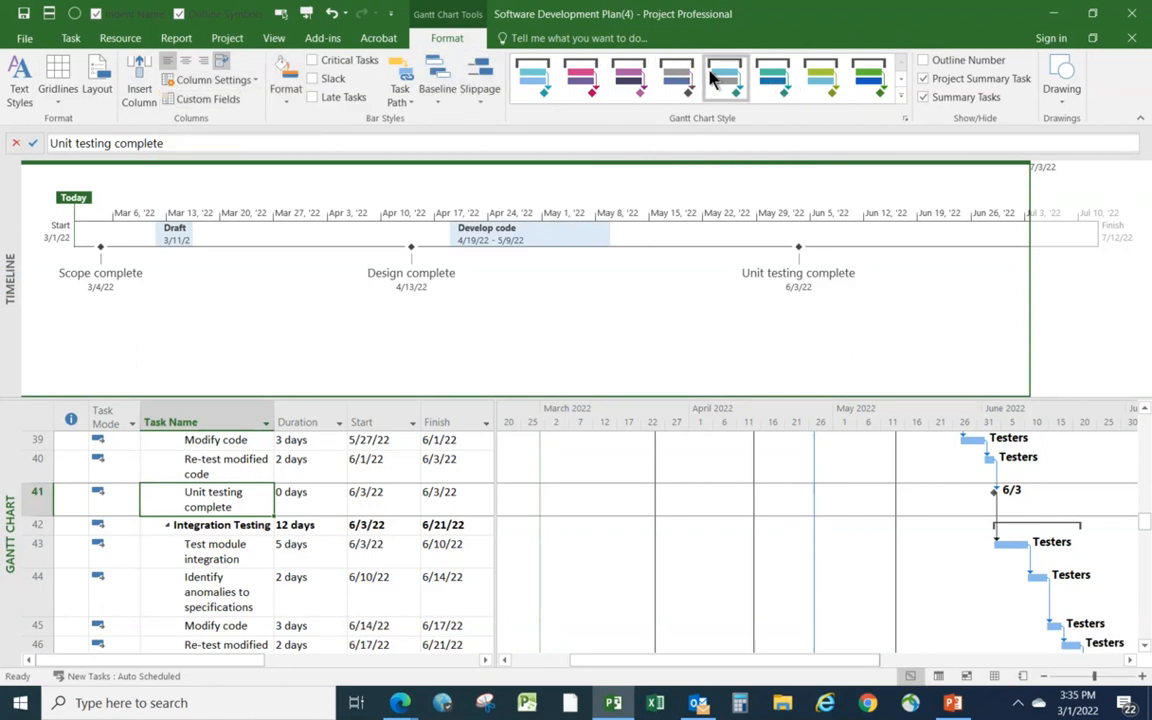
left_click(512, 323)
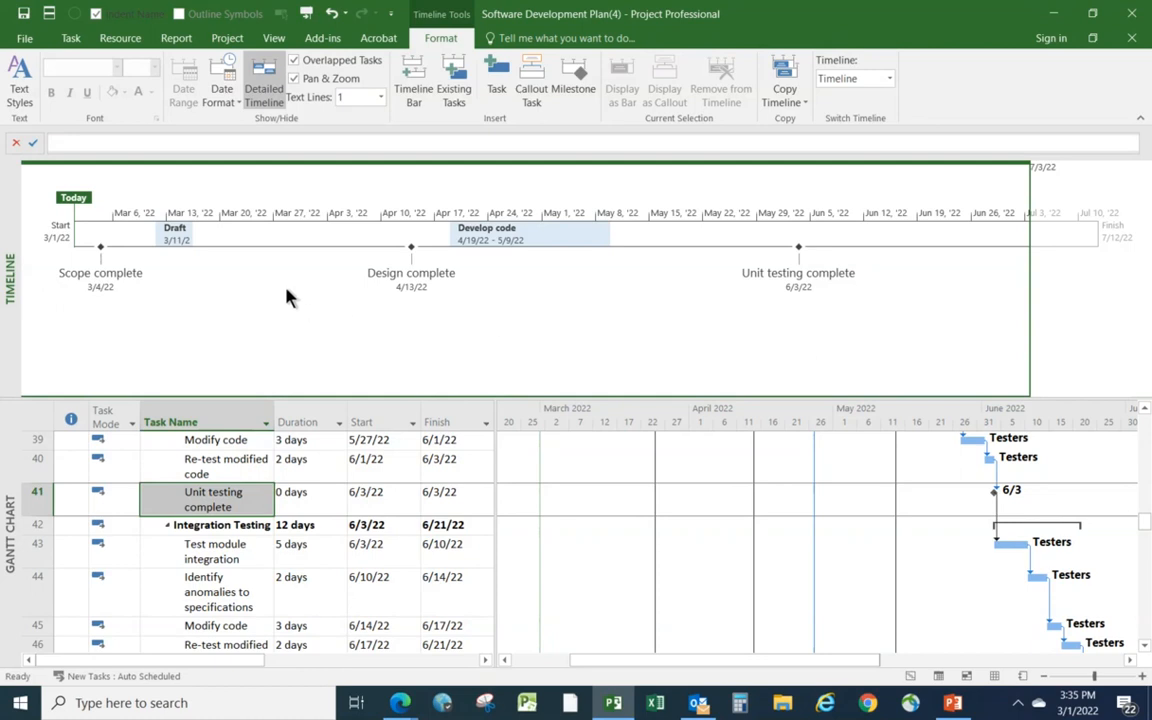
mouse_move(183, 235)
left_click(170, 233)
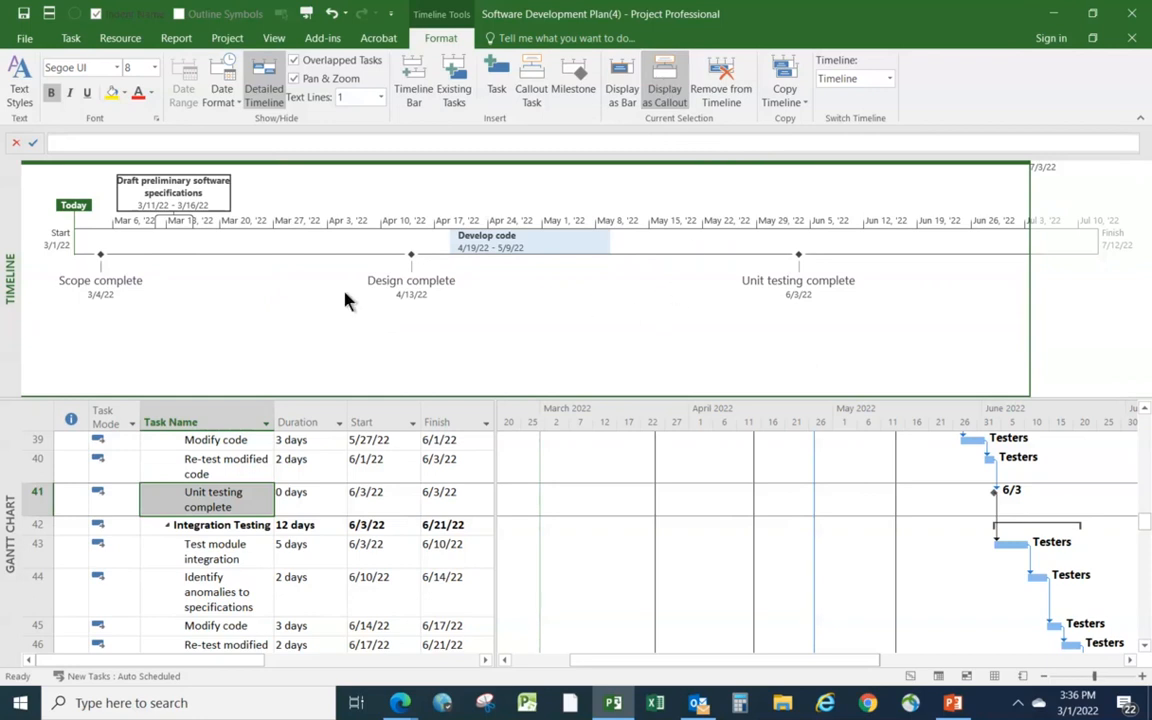
left_click(260, 338)
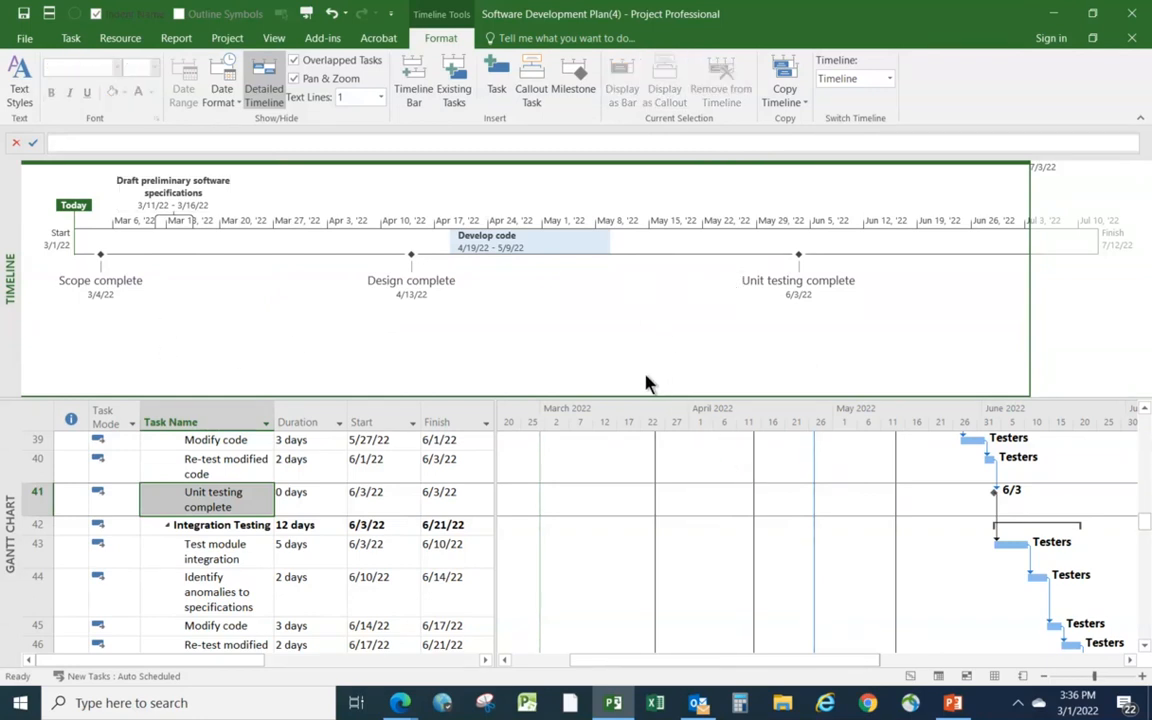
Display the Develop code bar on the timeline as a callout.
mouse_move(525, 249)
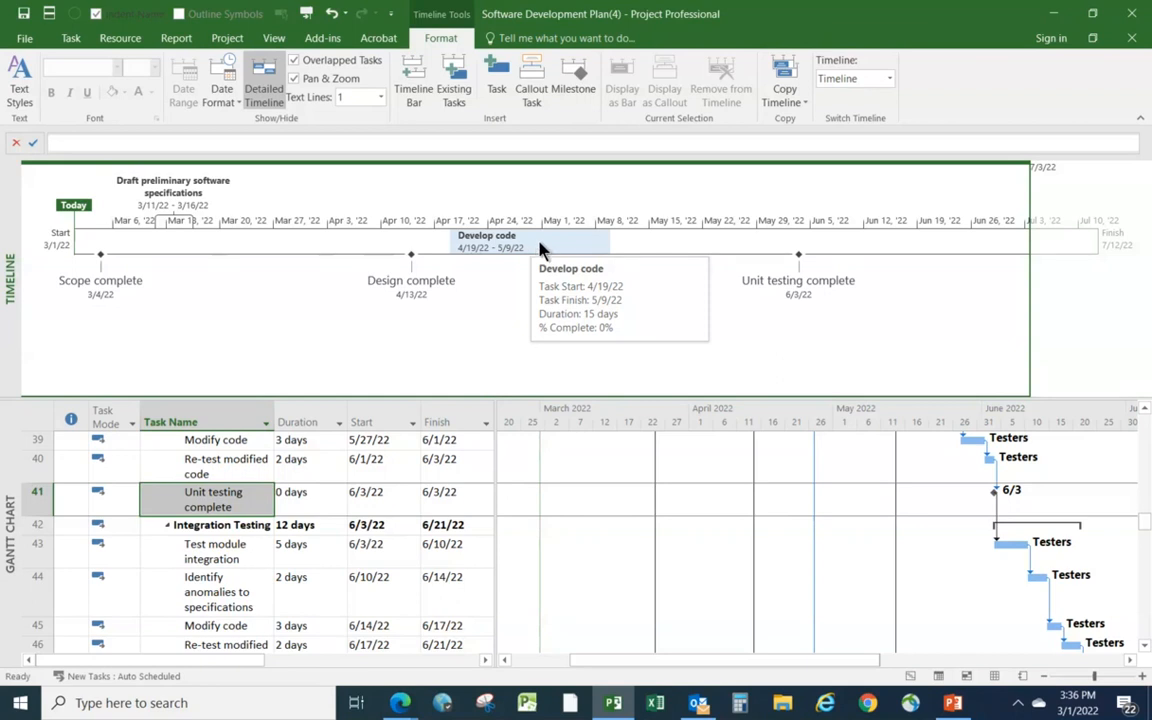
left_click(540, 248)
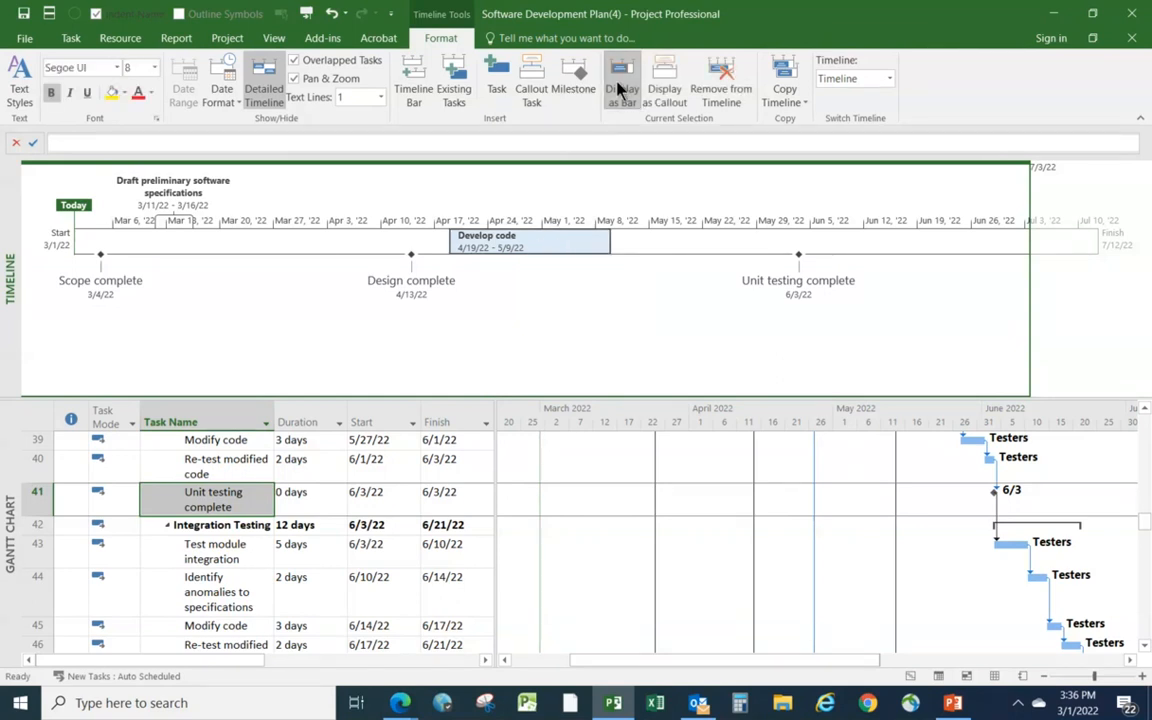
left_click(666, 90)
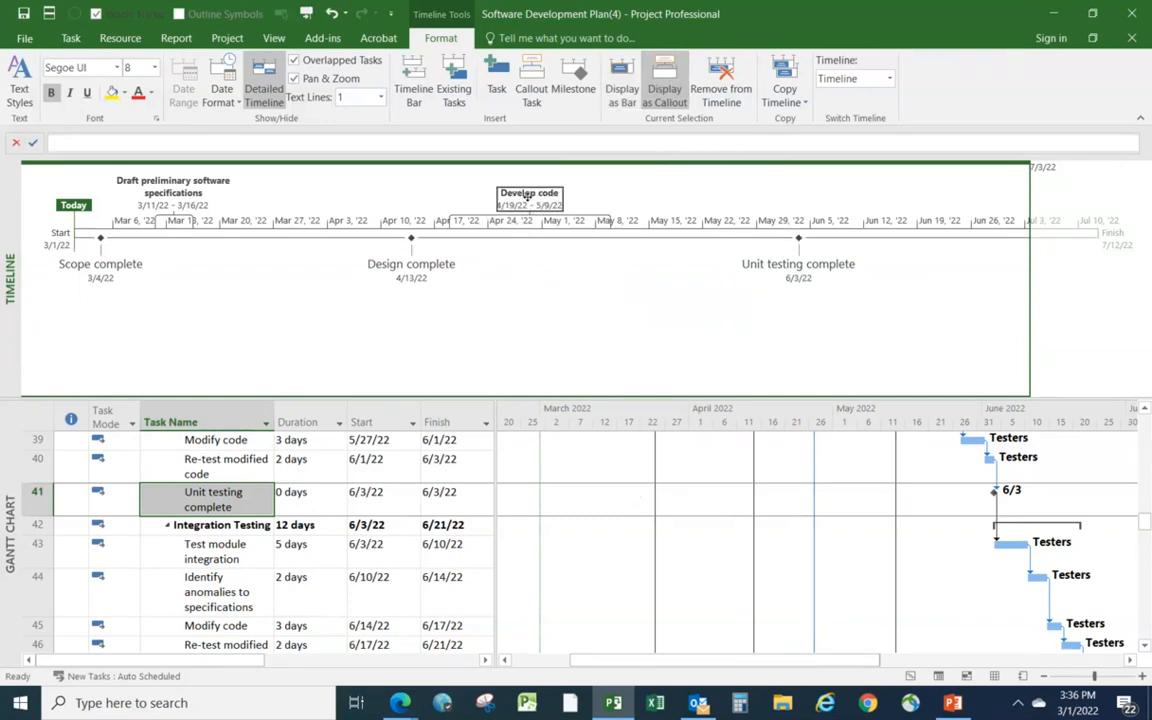
Move the Scope complete milestone's label farther below the timeline bar.
mouse_move(527, 196)
mouse_move(100, 264)
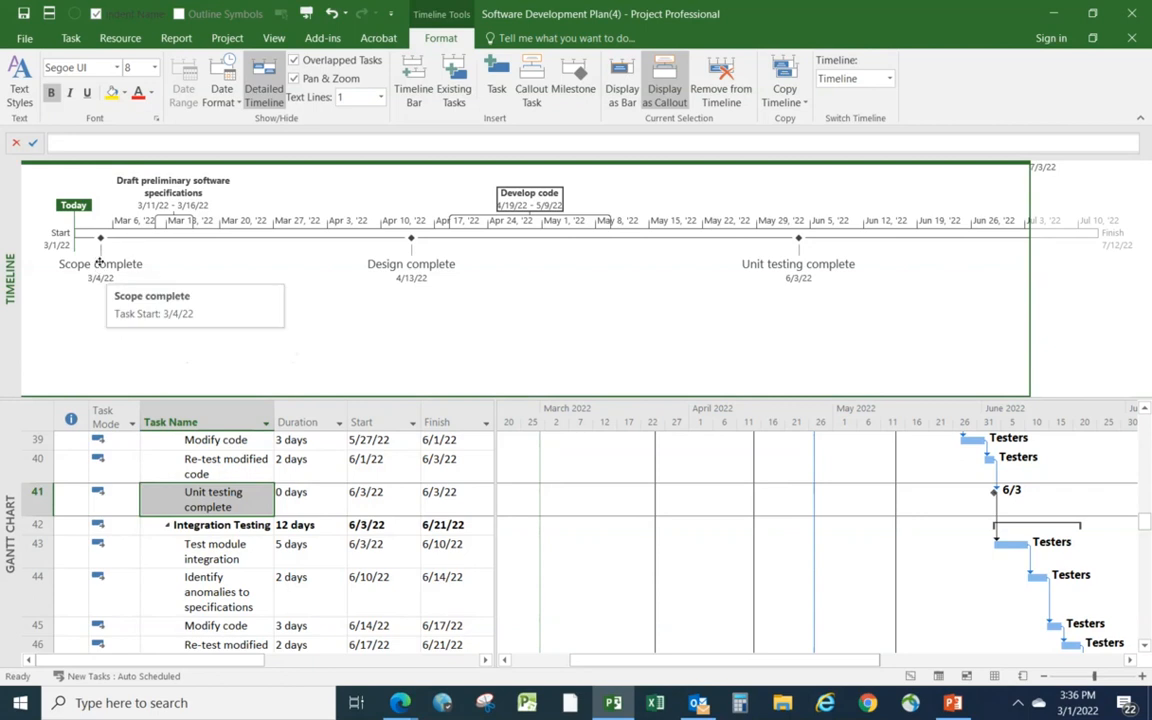
left_click_drag(100, 265, 100, 302)
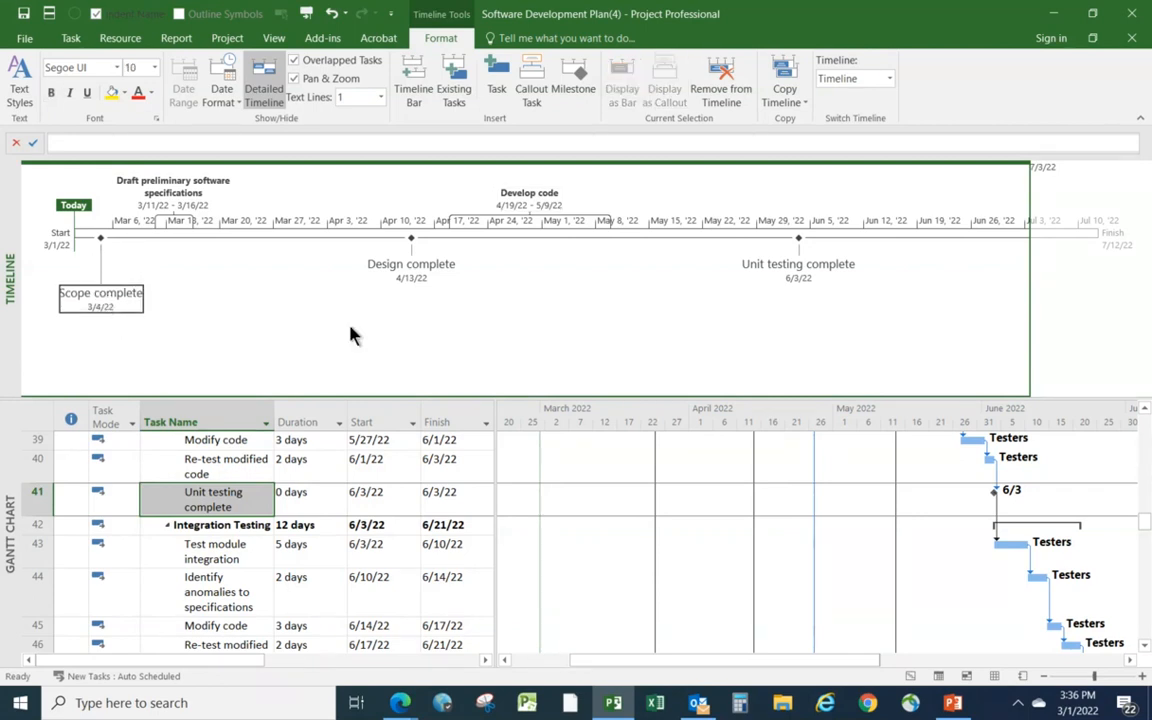
Move the Design complete and Unit testing complete milestone labels farther below the timeline bar.
left_click(411, 271)
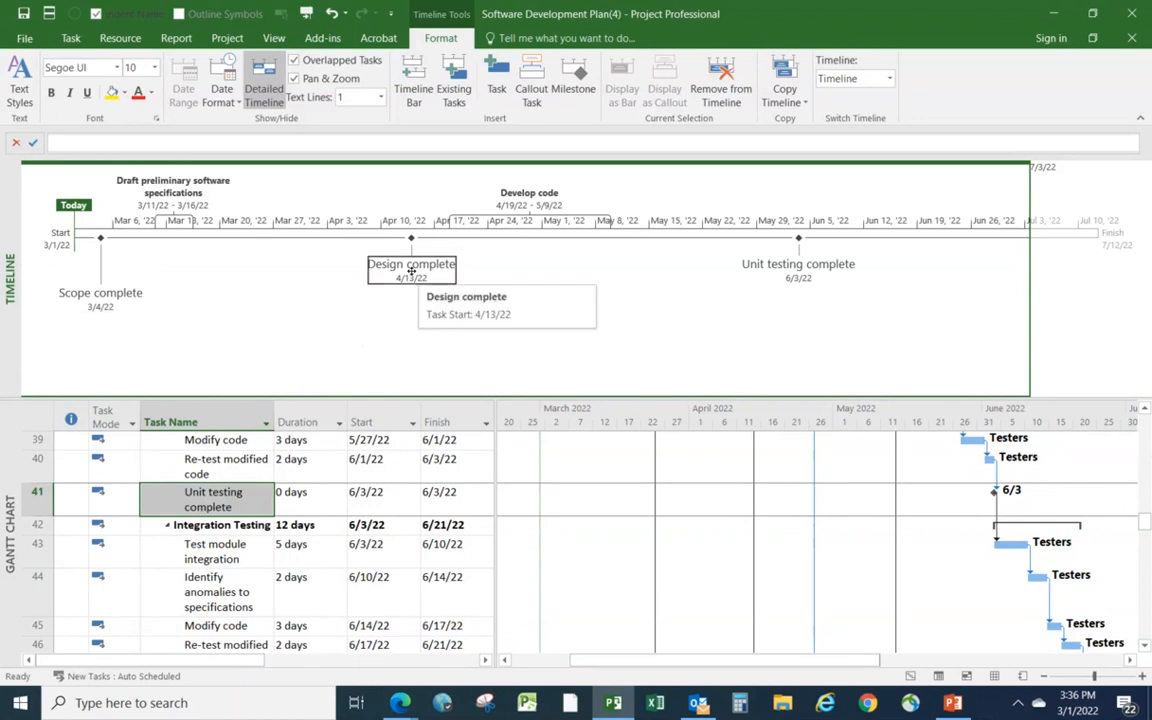
left_click_drag(411, 271, 414, 308)
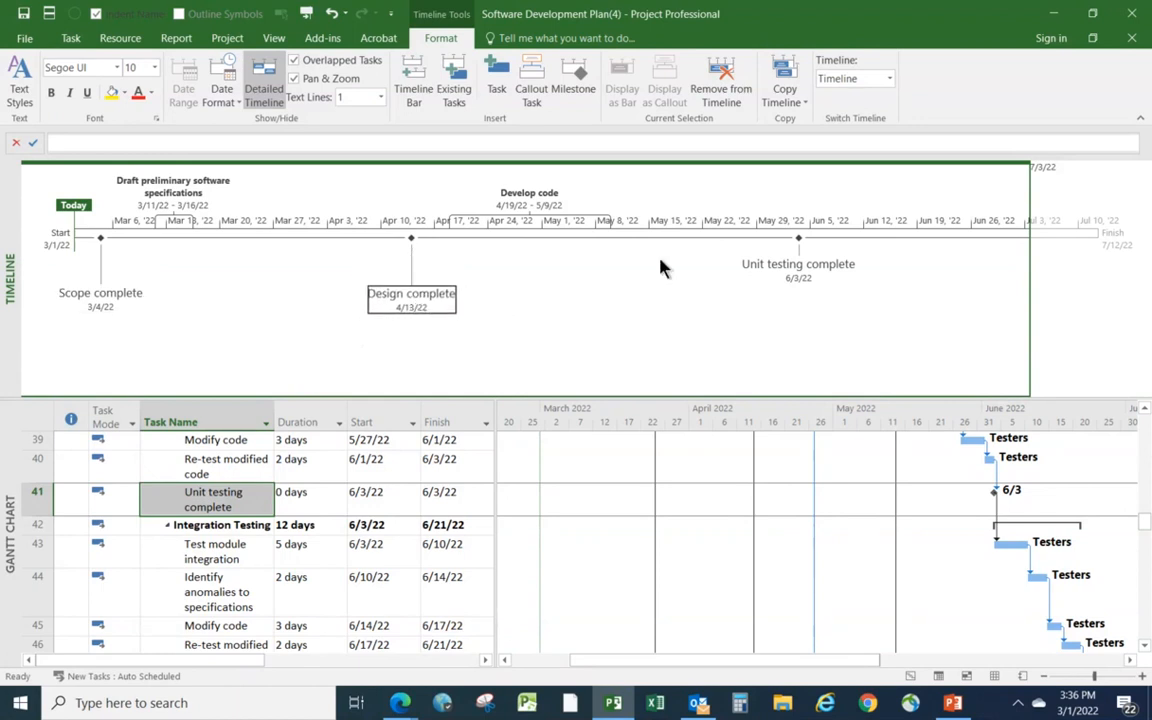
left_click(795, 263)
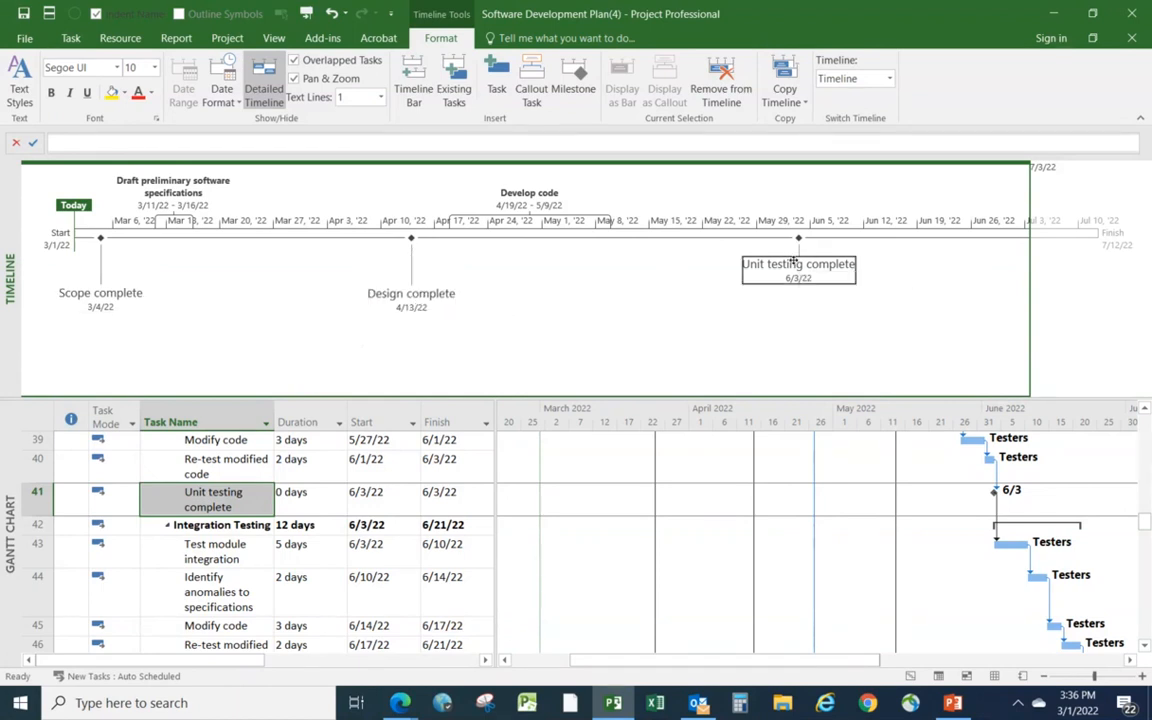
left_click_drag(795, 263, 795, 298)
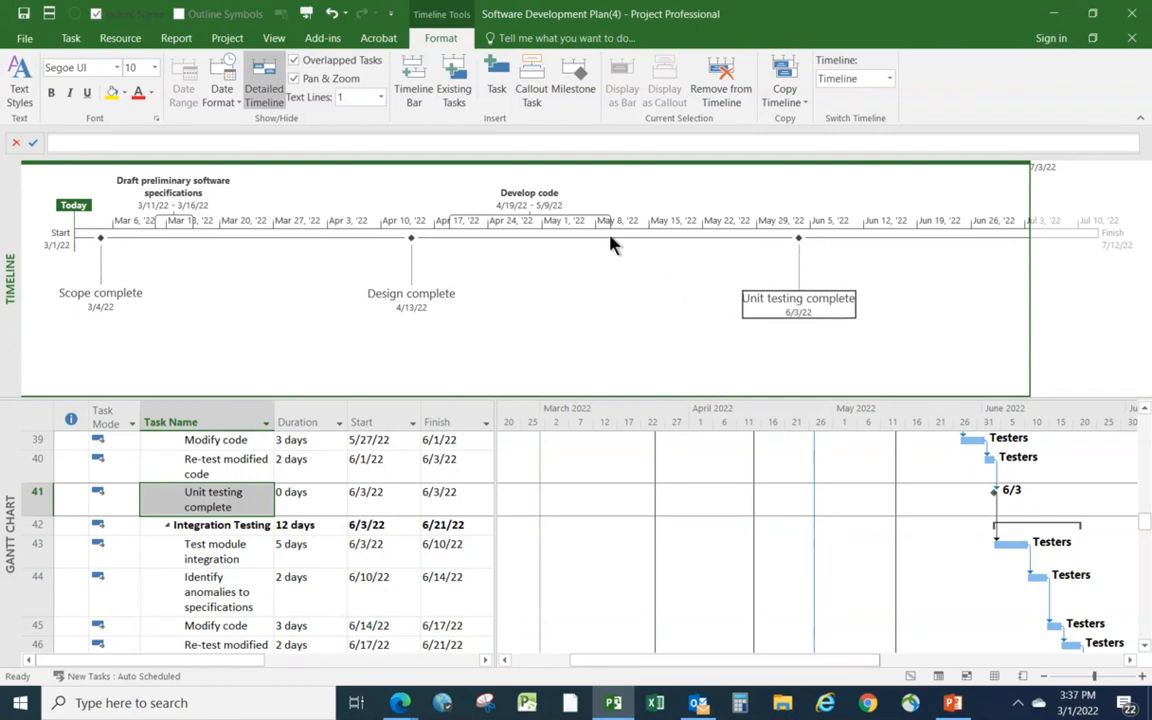
Move the Develop code and Draft preliminary software specifications callouts farther above the timeline bar.
left_click(528, 194)
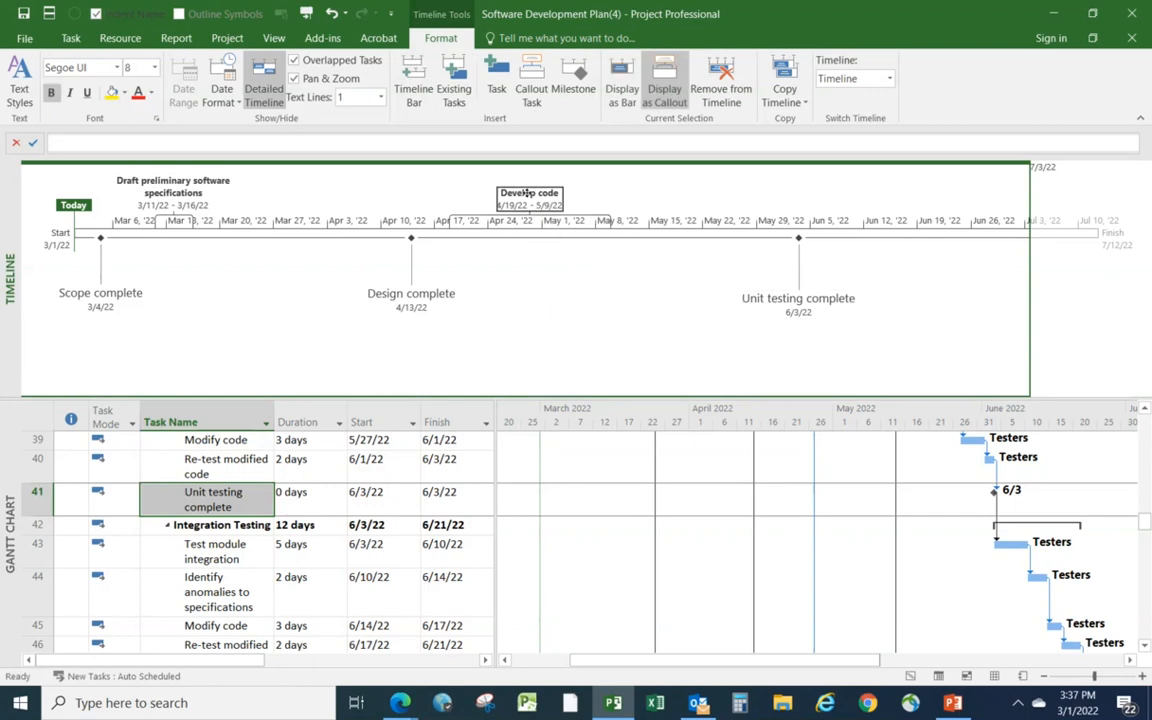
left_click_drag(528, 193, 528, 165)
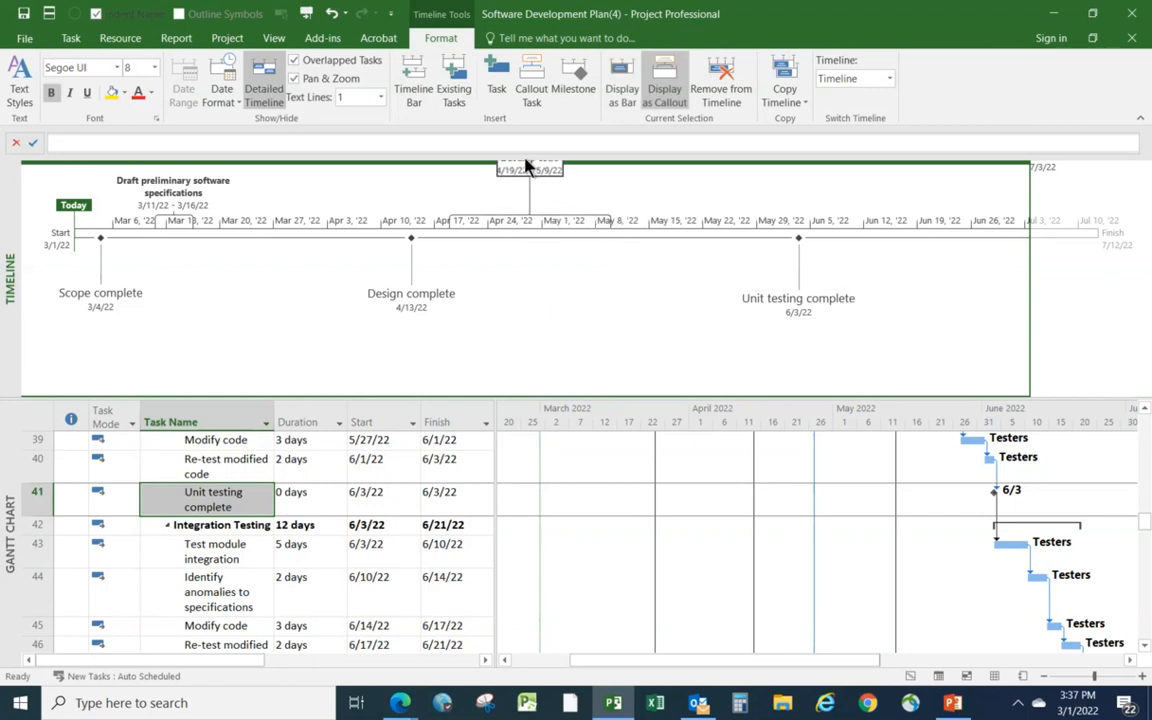
left_click(167, 207)
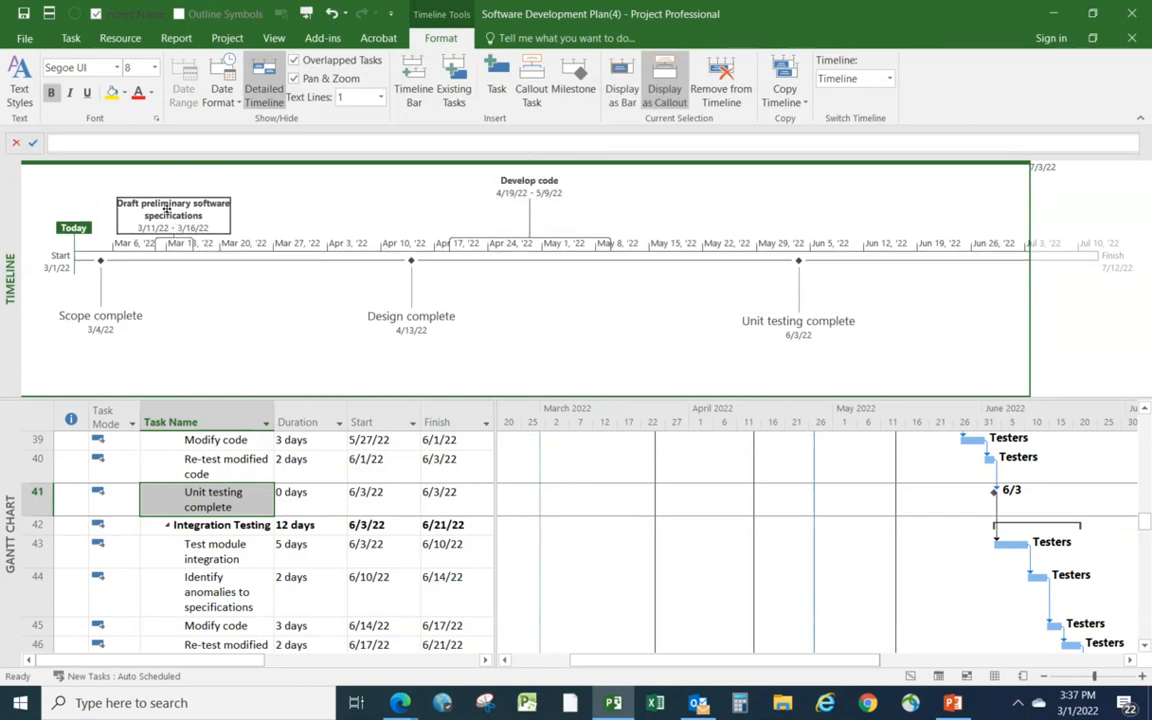
mouse_move(167, 207)
left_mouse_down()
mouse_move(170, 185)
mouse_move(168, 195)
left_mouse_up()
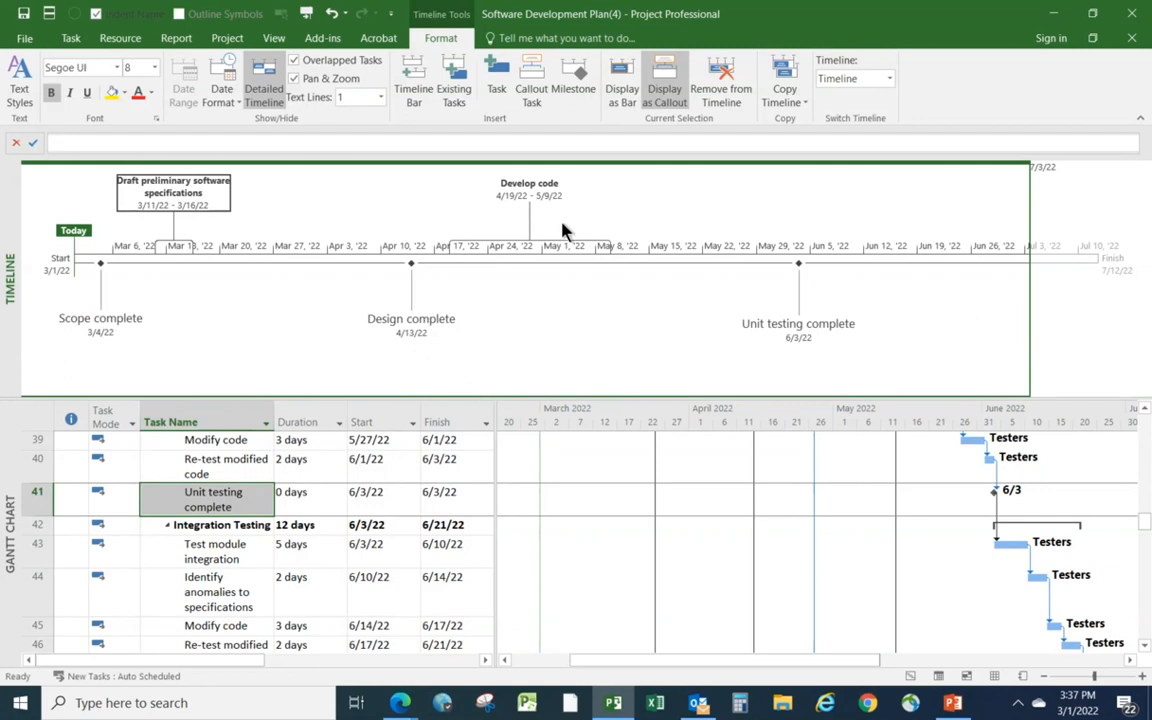
Turn the timeline's detailed display off and back on.
mouse_move(211, 200)
left_click(258, 90)
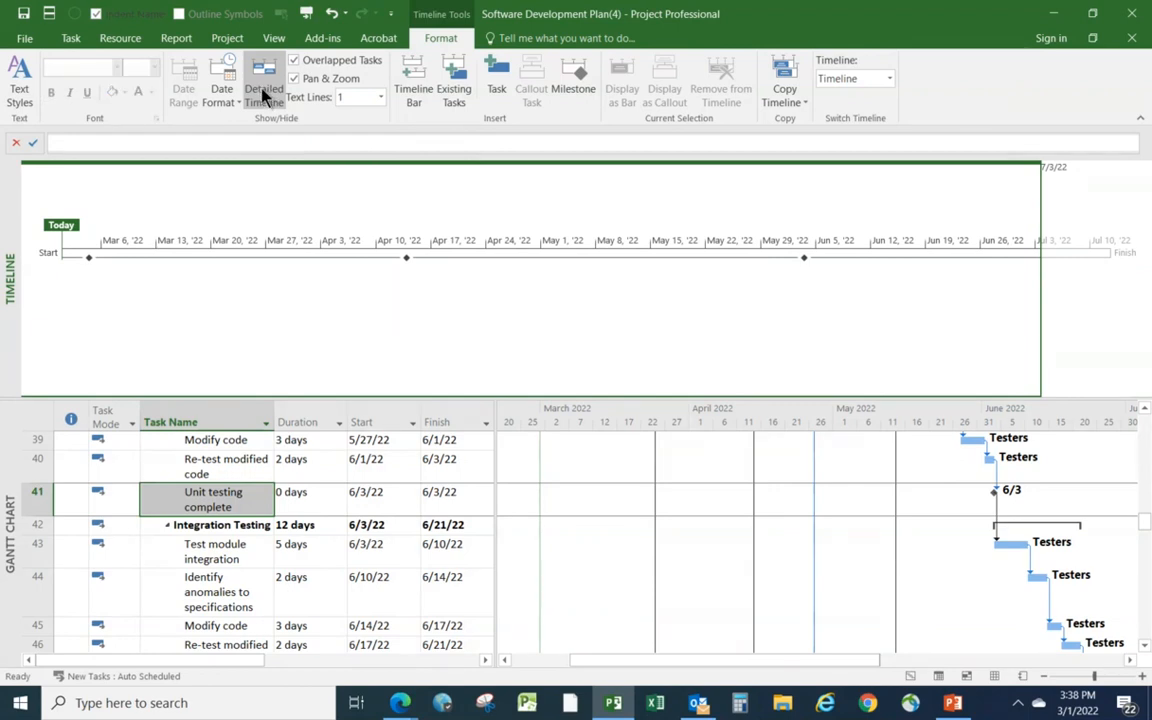
left_click(262, 89)
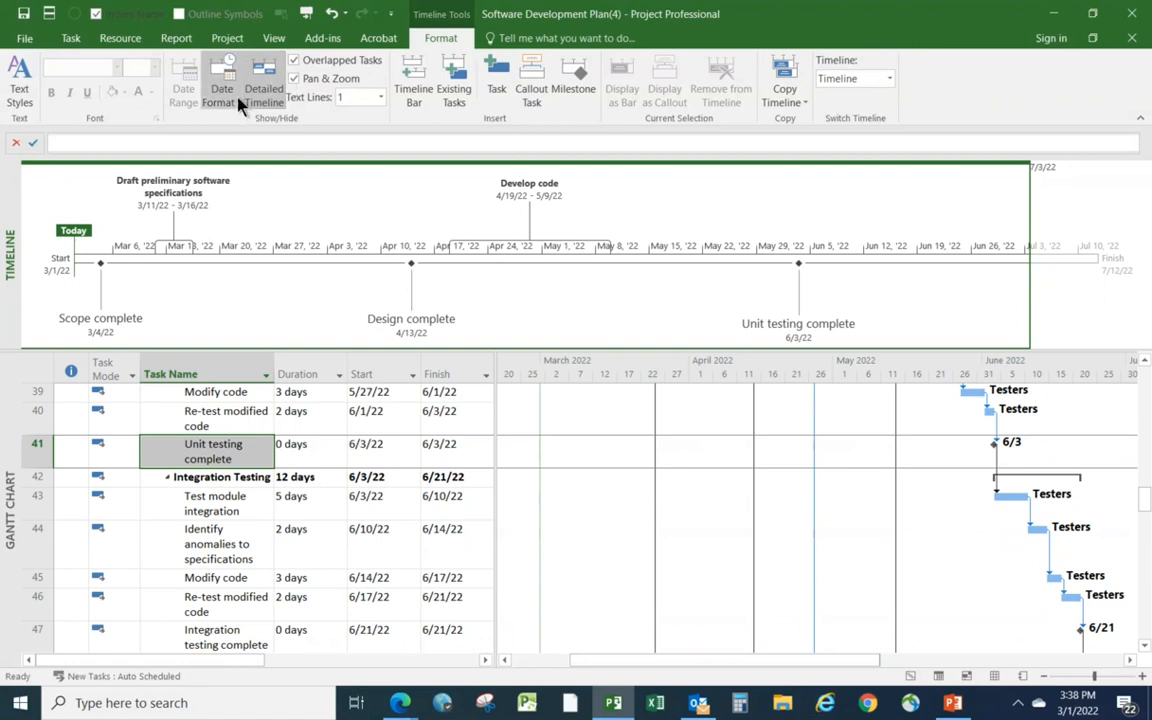
Hide the timescale on the timeline and fill the timeline bar with the standard light blue color.
left_click(238, 102)
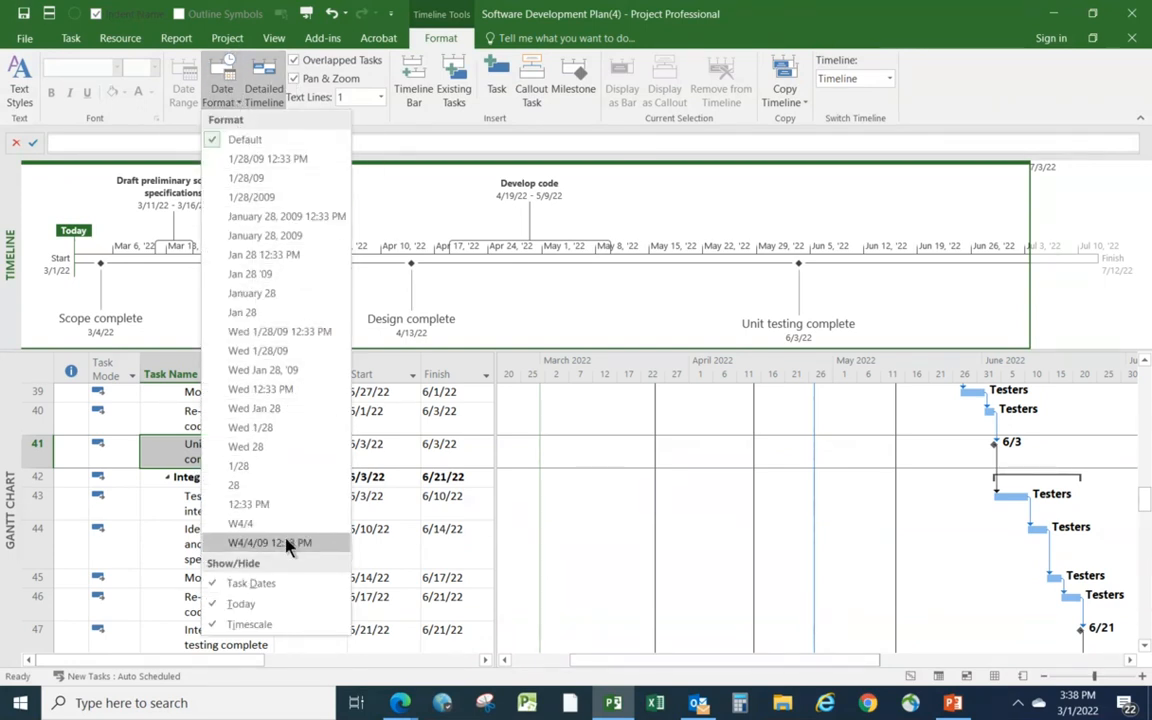
left_click(240, 626)
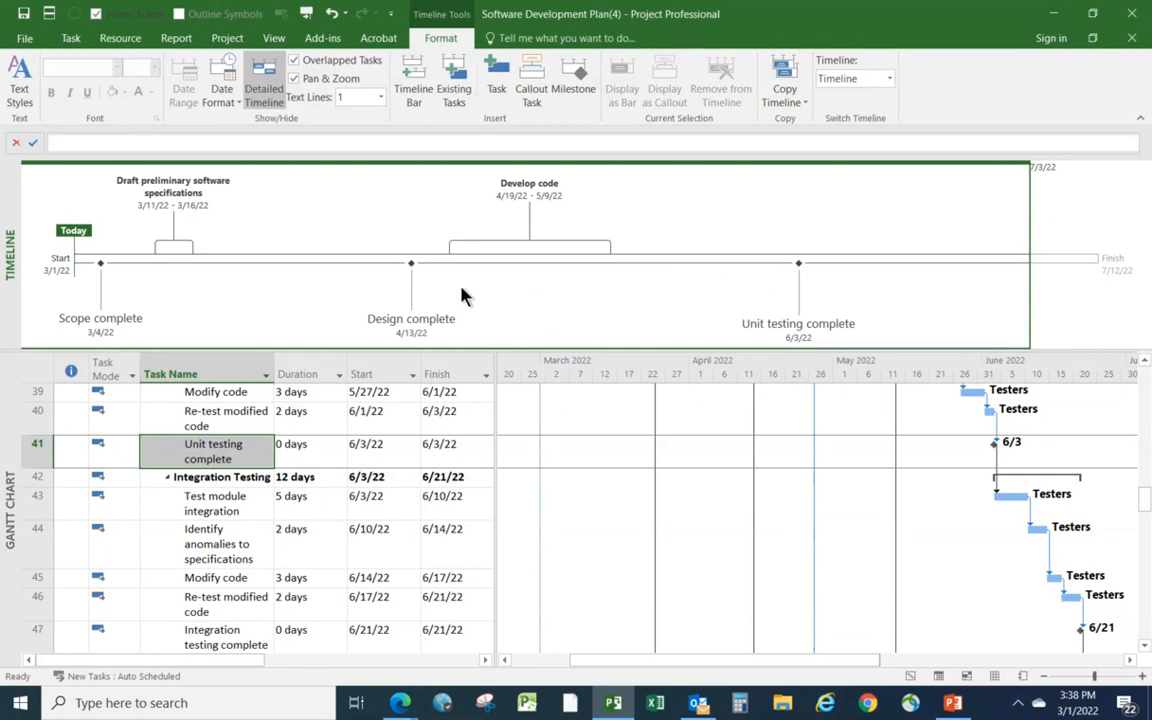
left_click(340, 262)
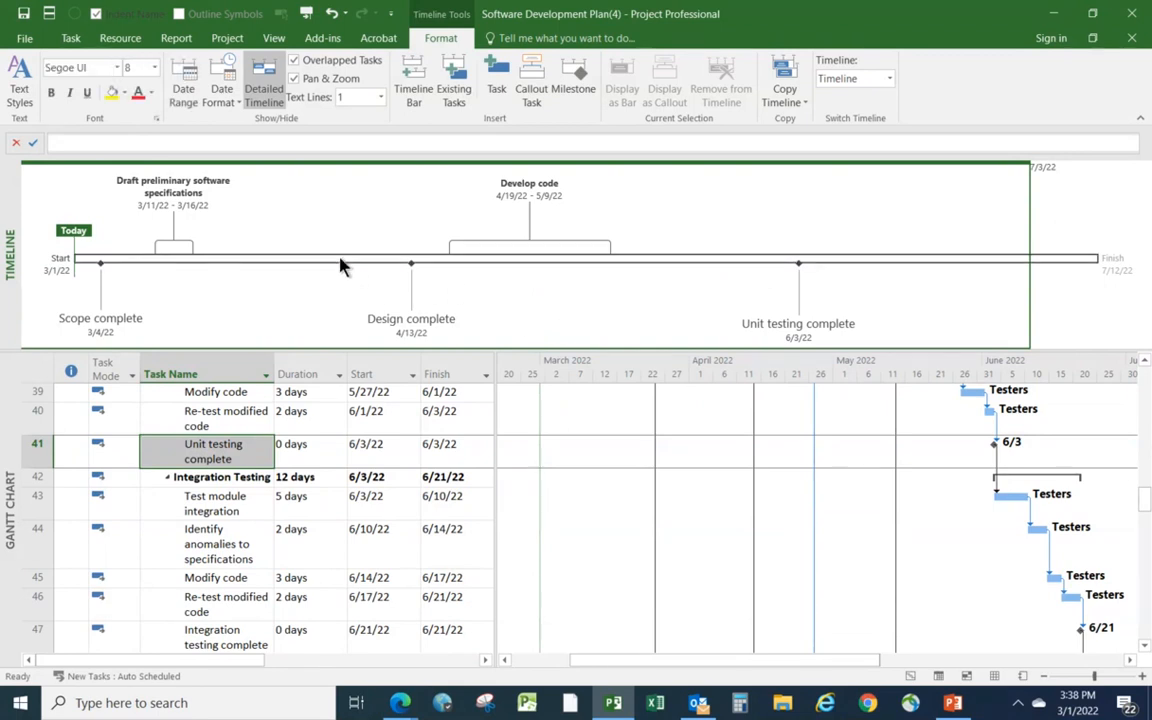
left_click(124, 95)
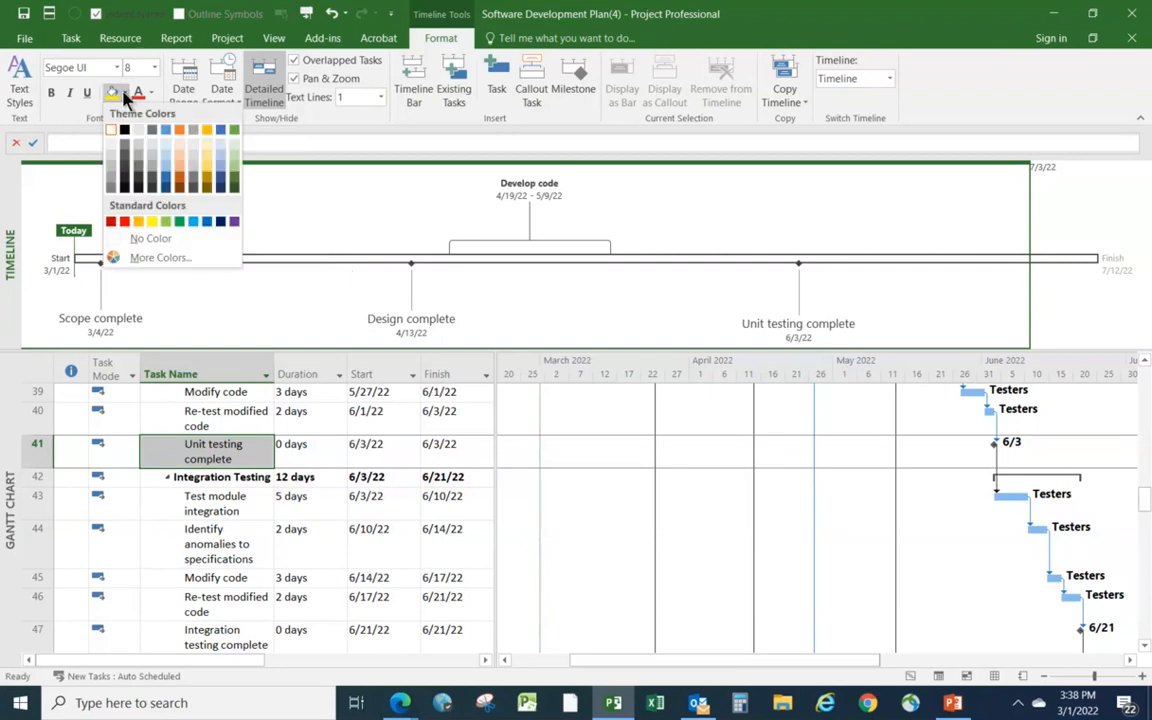
left_click(193, 221)
left_click(298, 306)
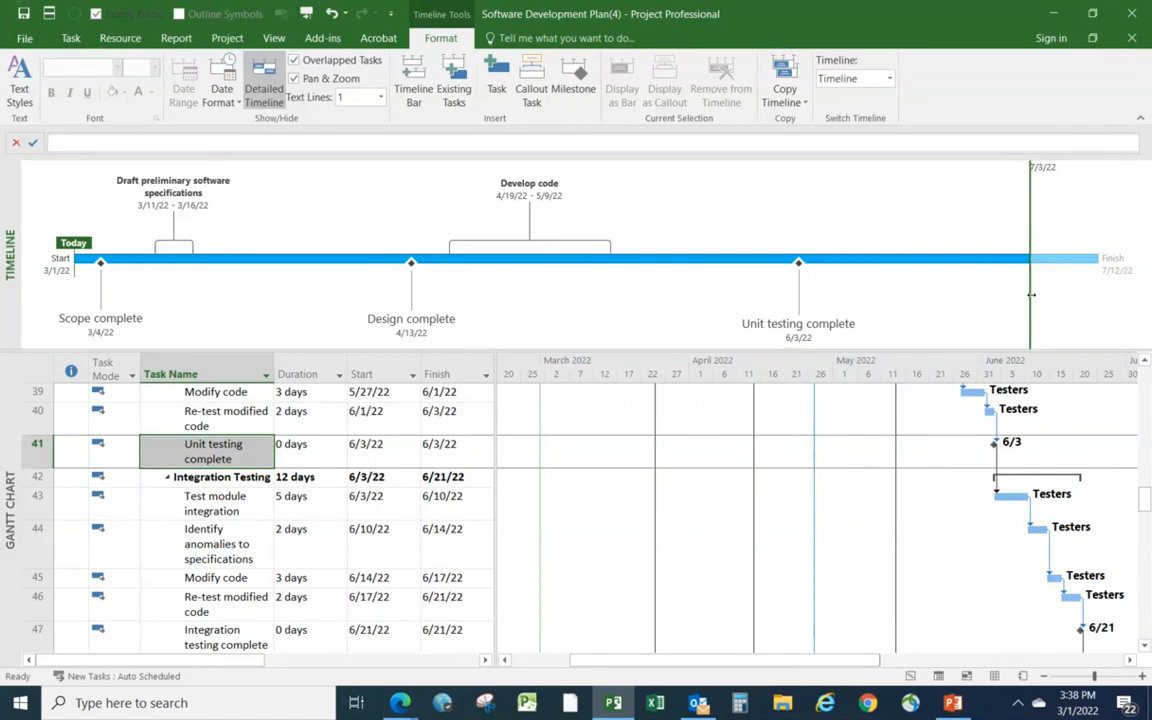
Extend the end of the timeline's visible date range to 7/16/22, and shift the Gantt chart to start around February 25.
left_click_drag(1031, 294, 1123, 300)
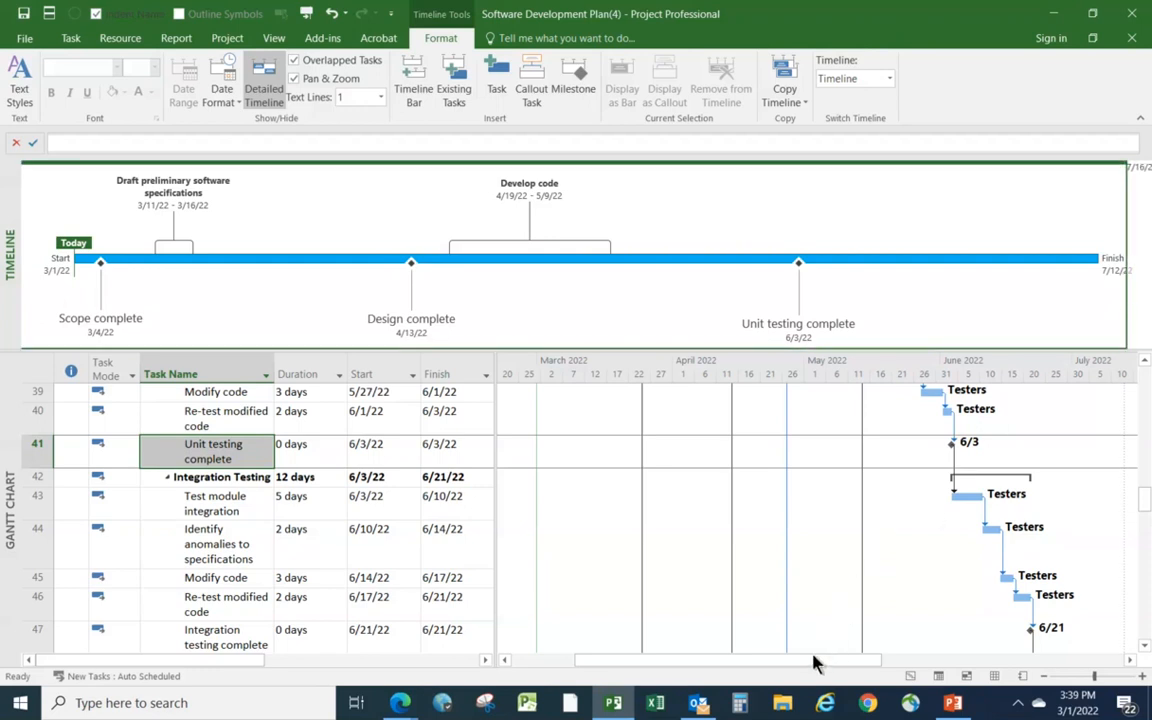
left_click(1130, 660)
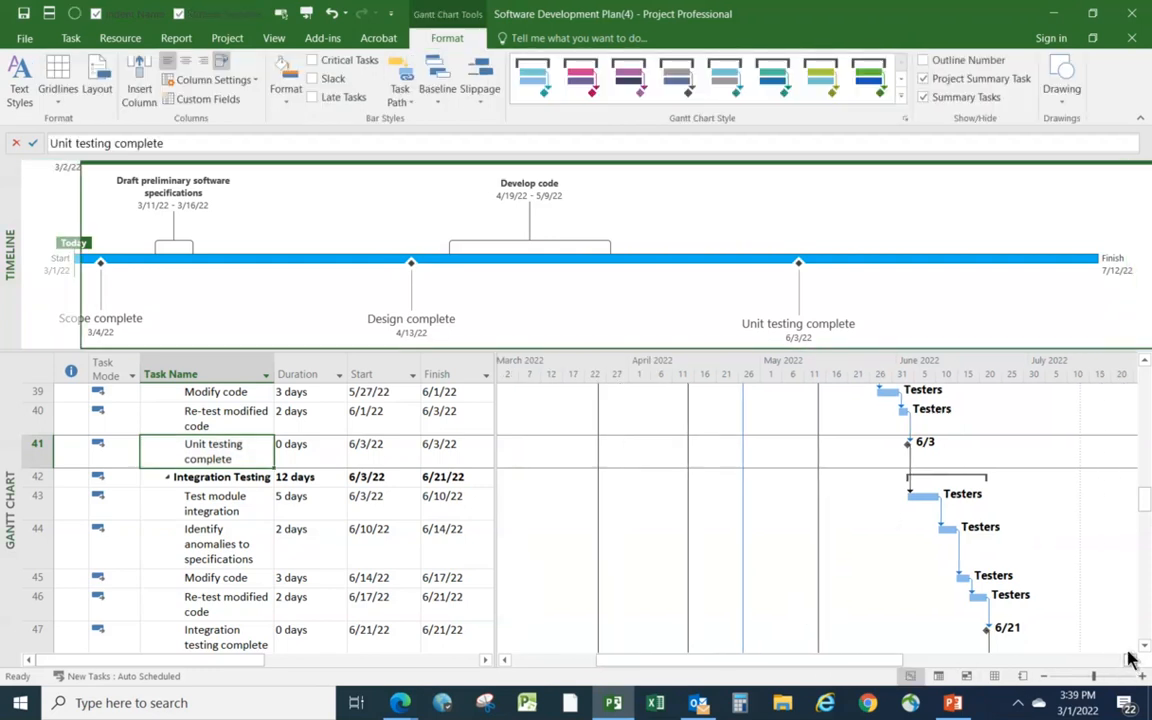
left_click(503, 660)
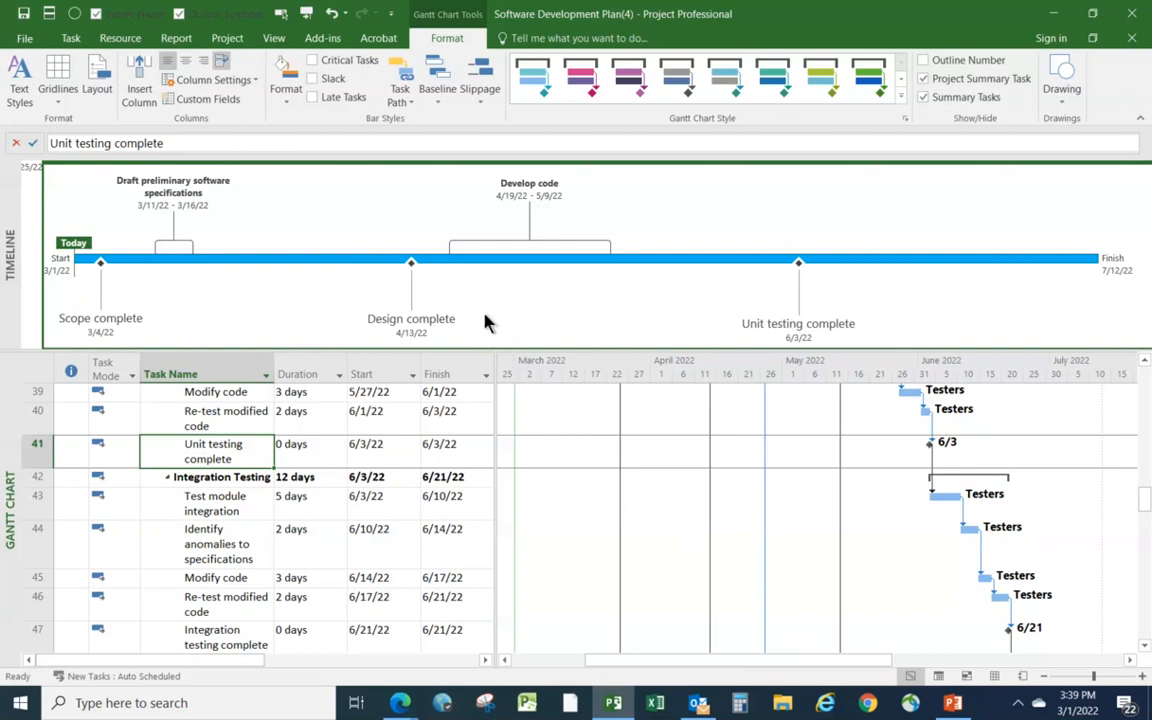
Show the available formats for copying the timeline, and dismiss them without copying.
right_click(250, 320)
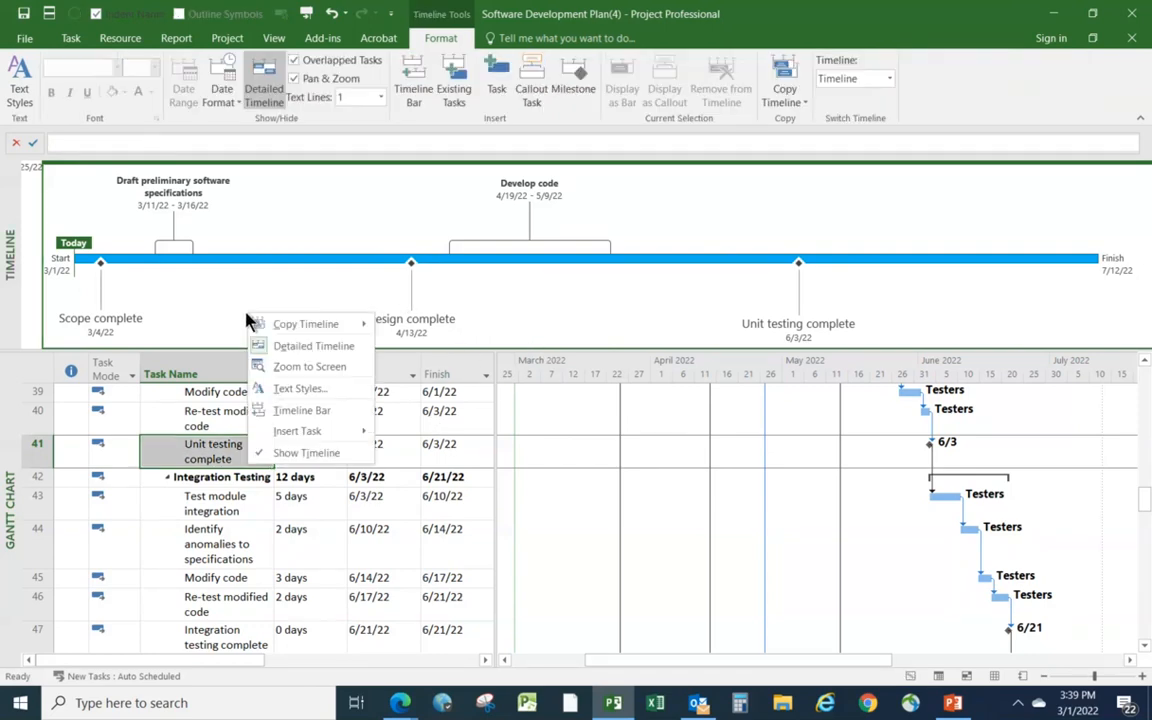
mouse_move(322, 330)
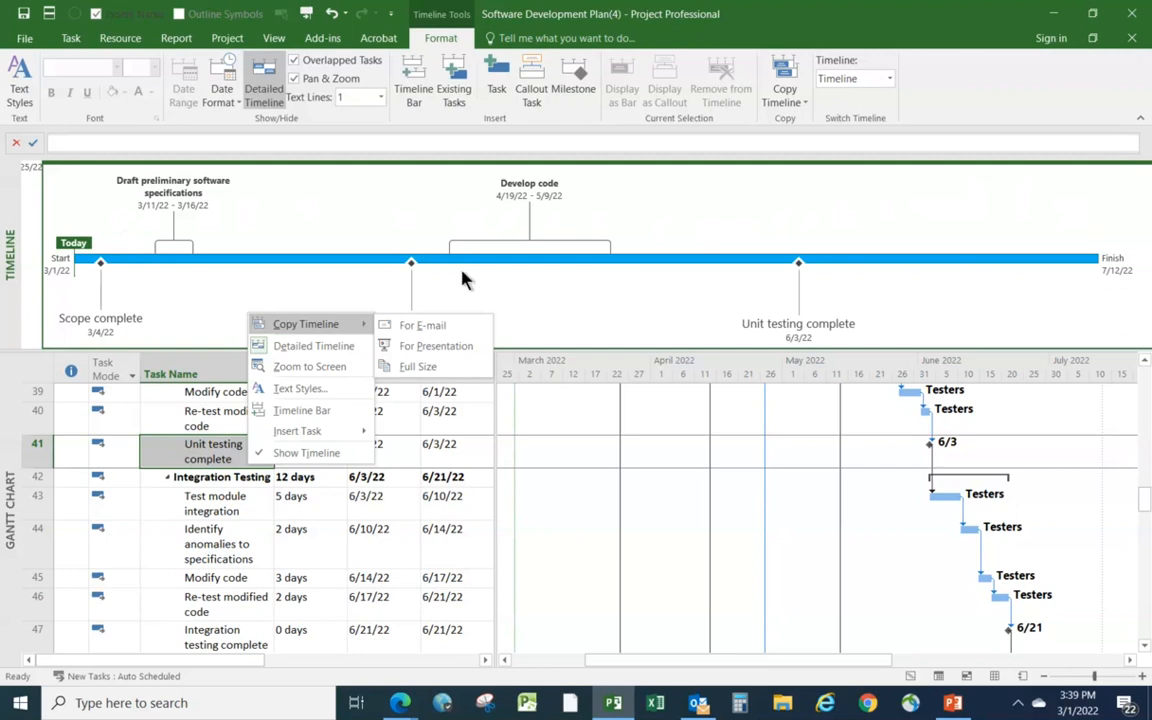
left_click(182, 318)
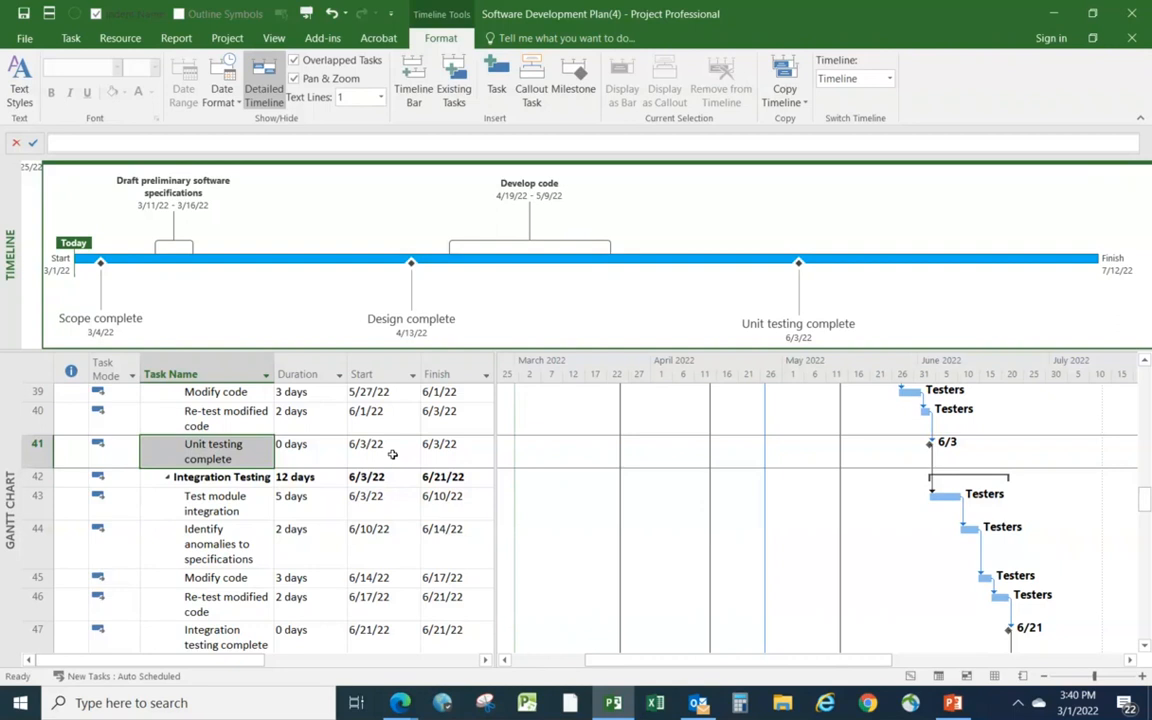
Try to set the Unit testing complete milestone's start to 4/5/22, choosing to cancel and keep the existing link.
mouse_move(829, 337)
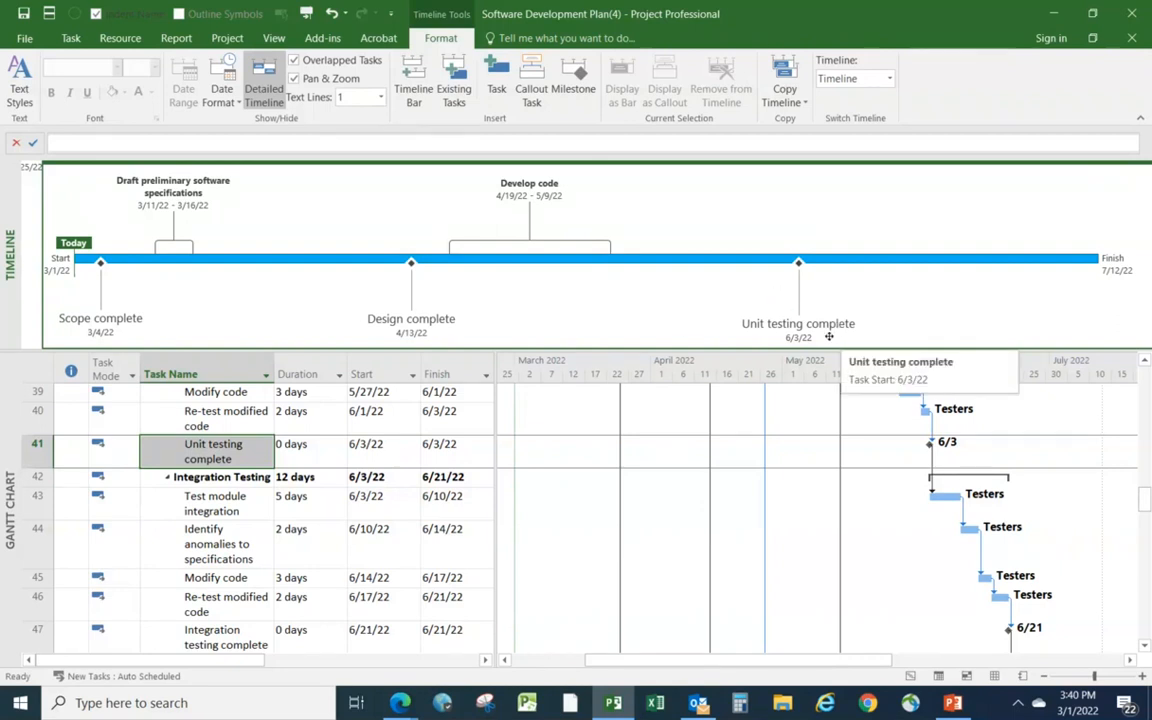
left_click(388, 453)
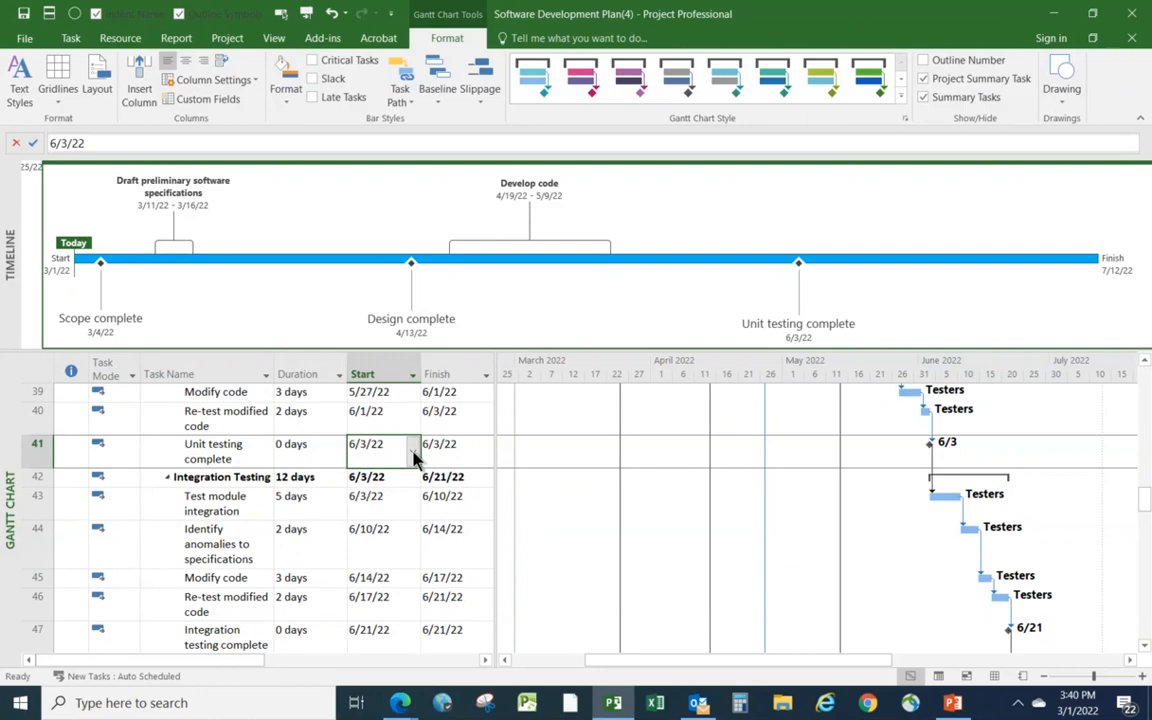
left_click(413, 453)
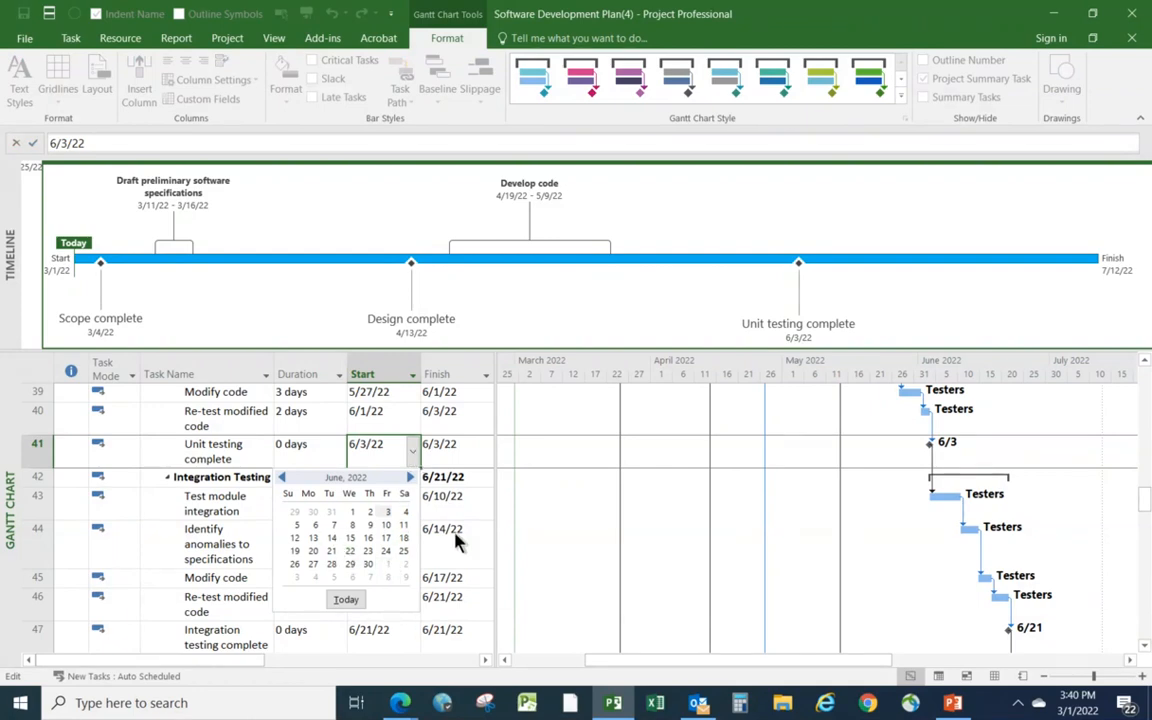
left_click(283, 478)
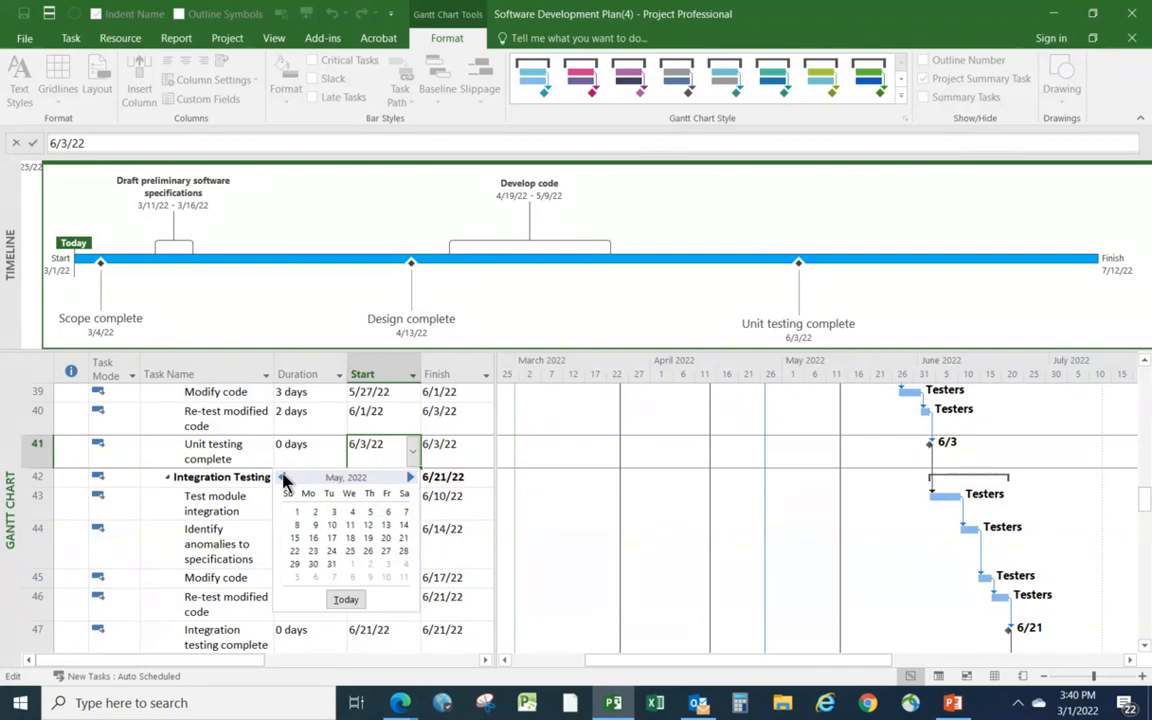
left_click(283, 478)
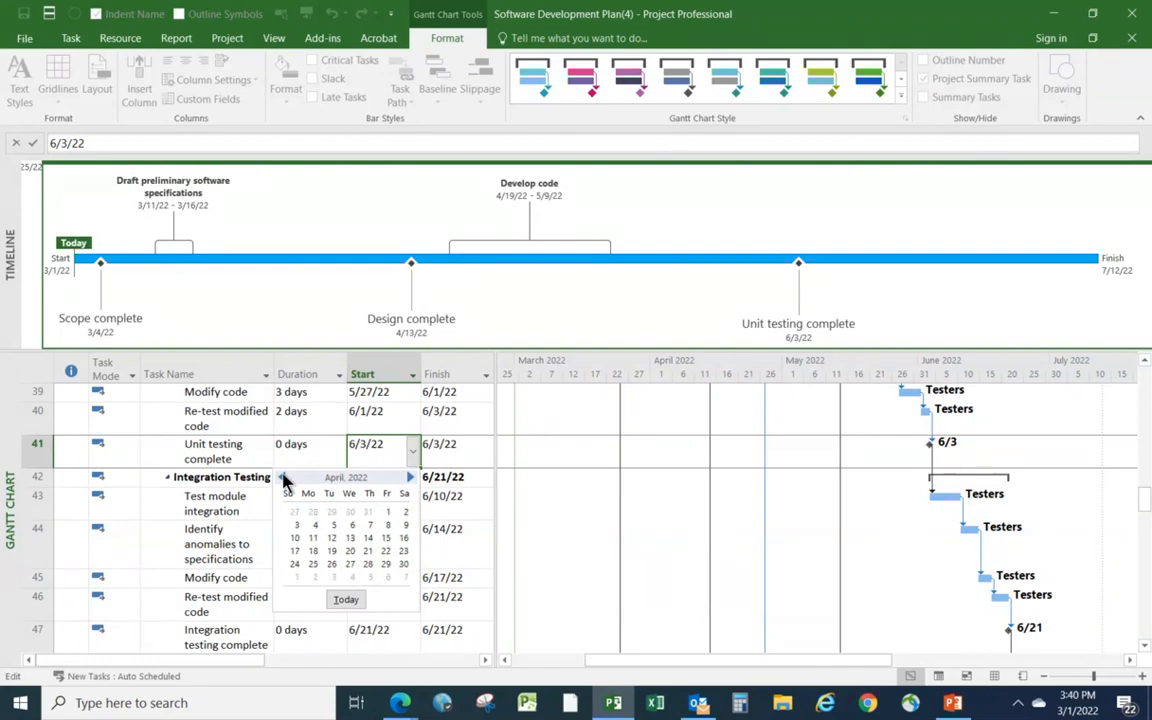
left_click(332, 527)
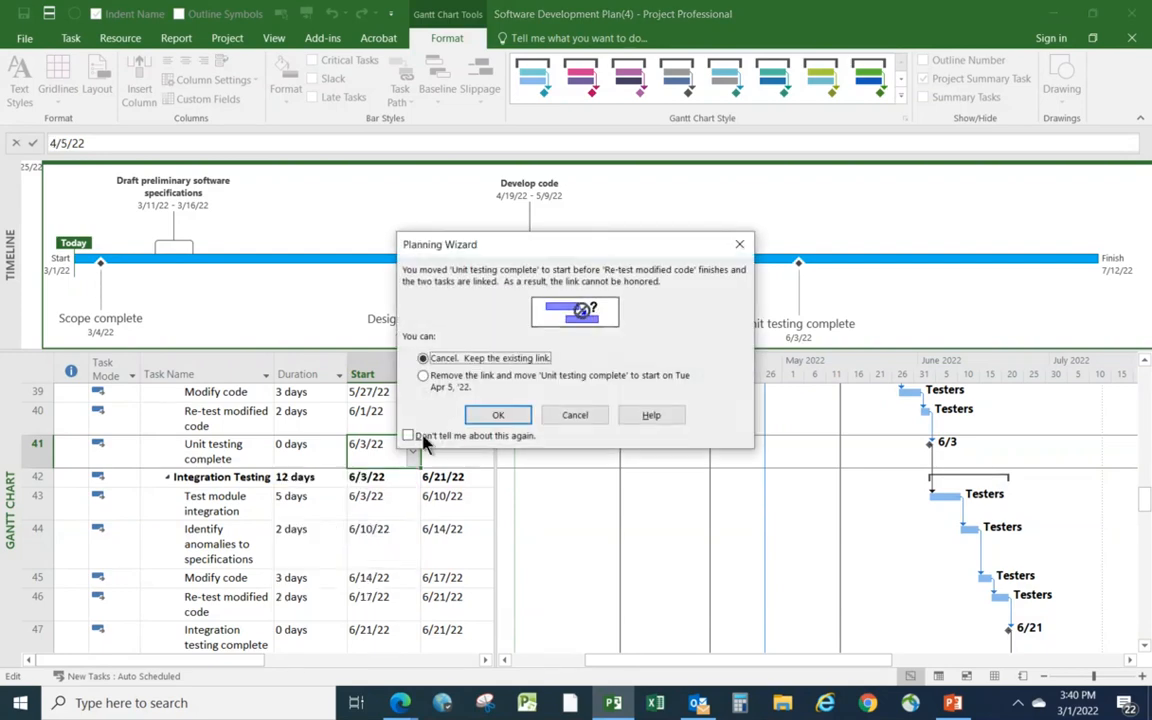
left_click(490, 413)
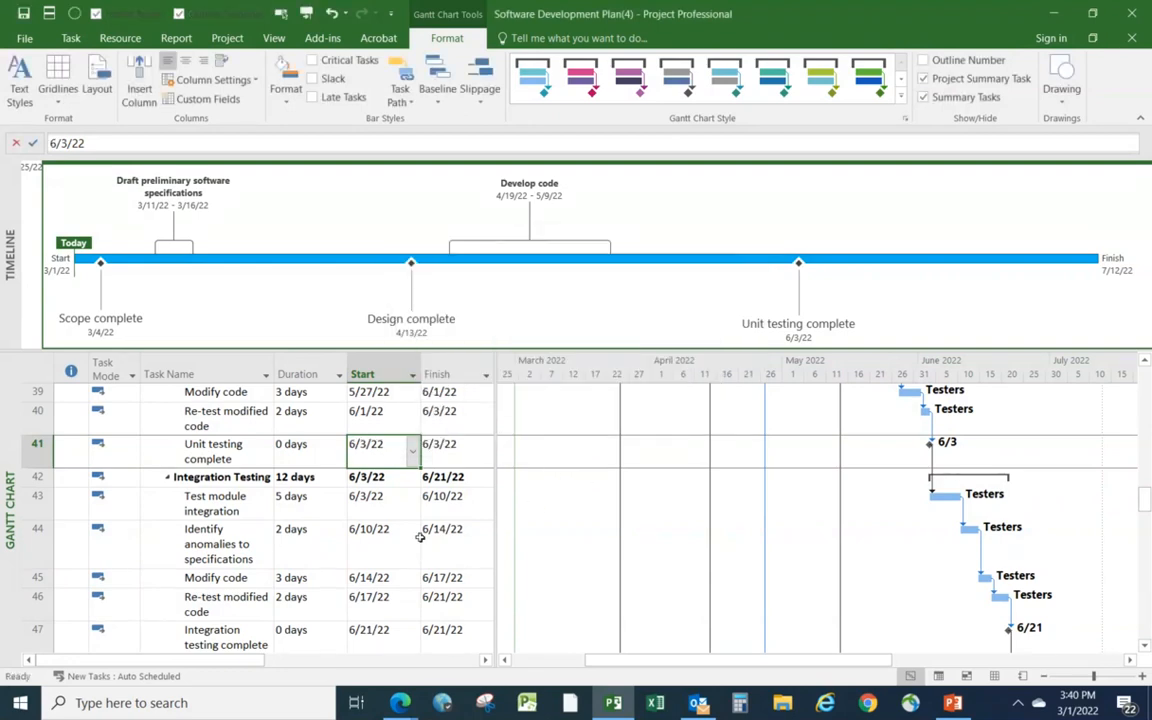
Set the Unit testing complete milestone's start to 4/5/22 with its predecessor link removed, and undo the change.
left_click(412, 451)
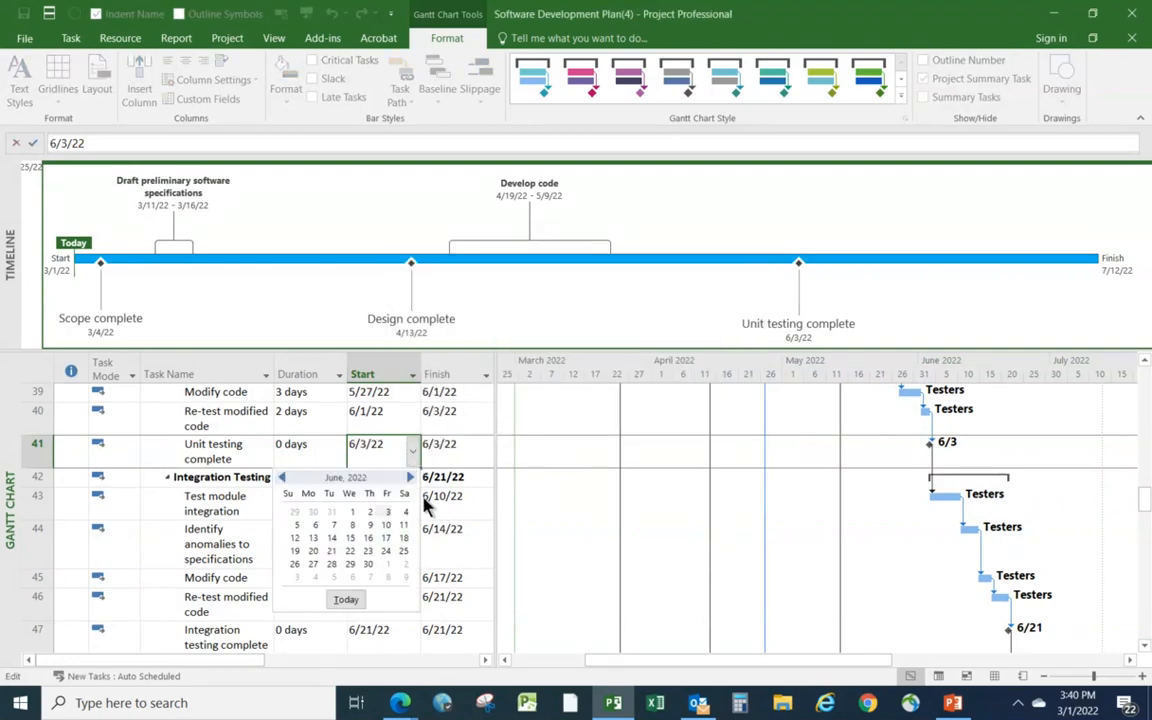
left_click(282, 478)
left_click(282, 478)
left_click(333, 528)
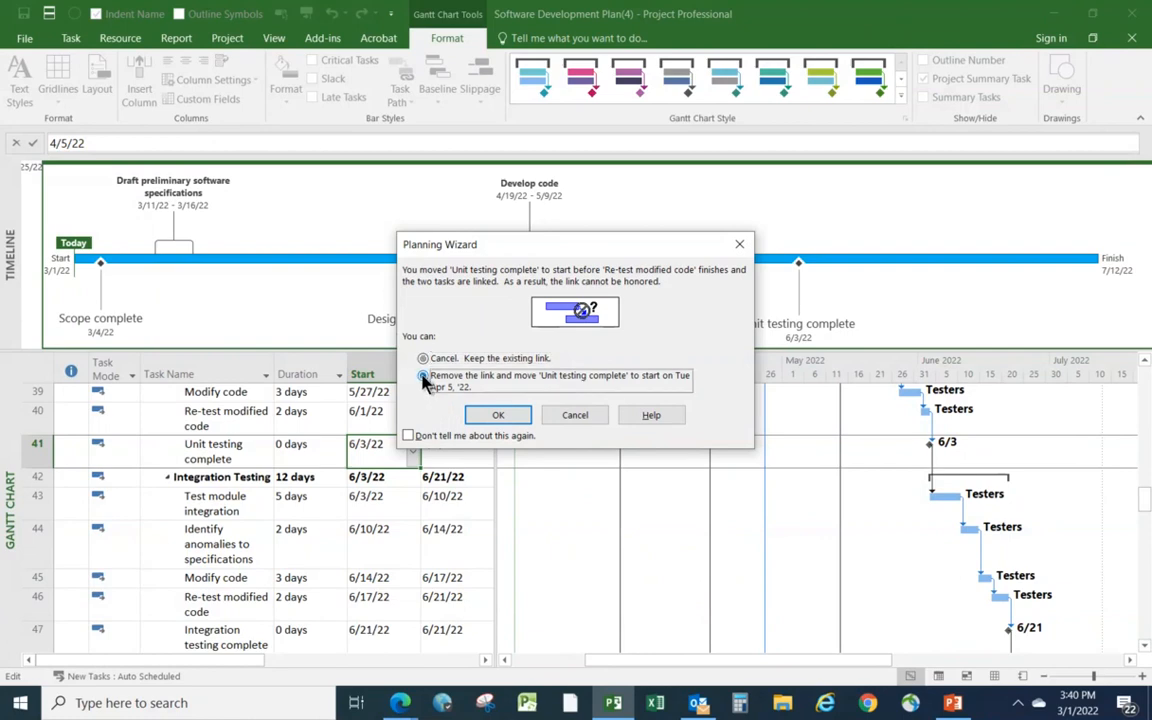
left_click(423, 376)
left_click(497, 417)
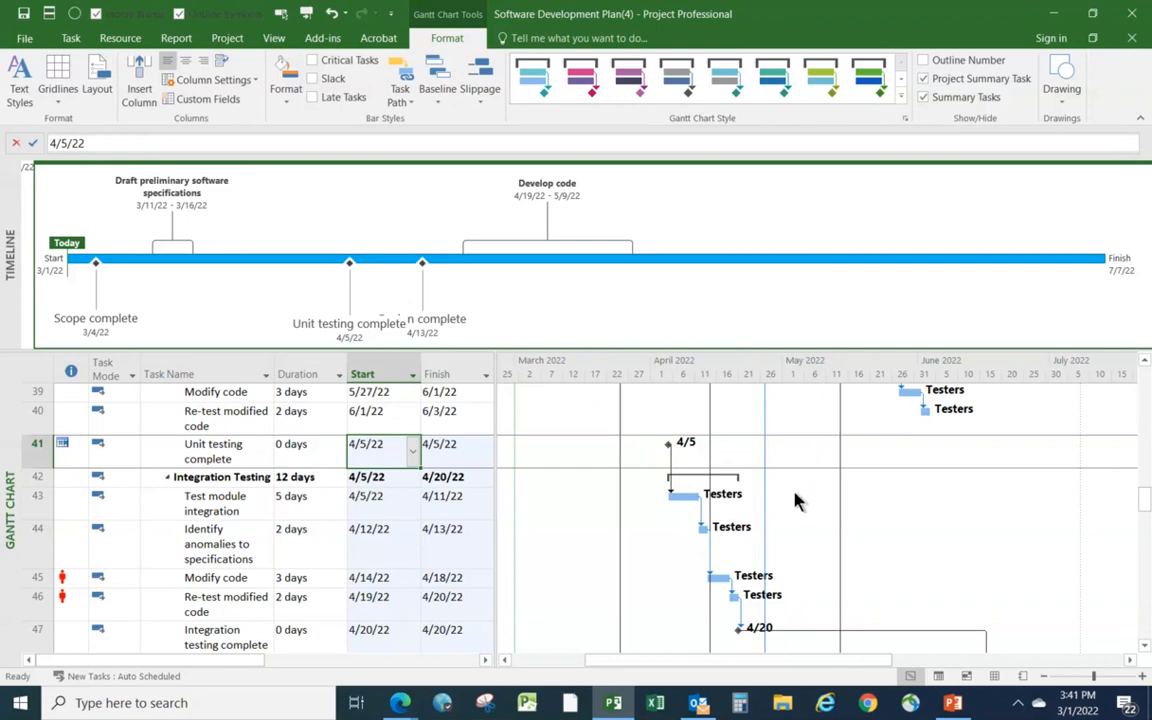
left_click(331, 14)
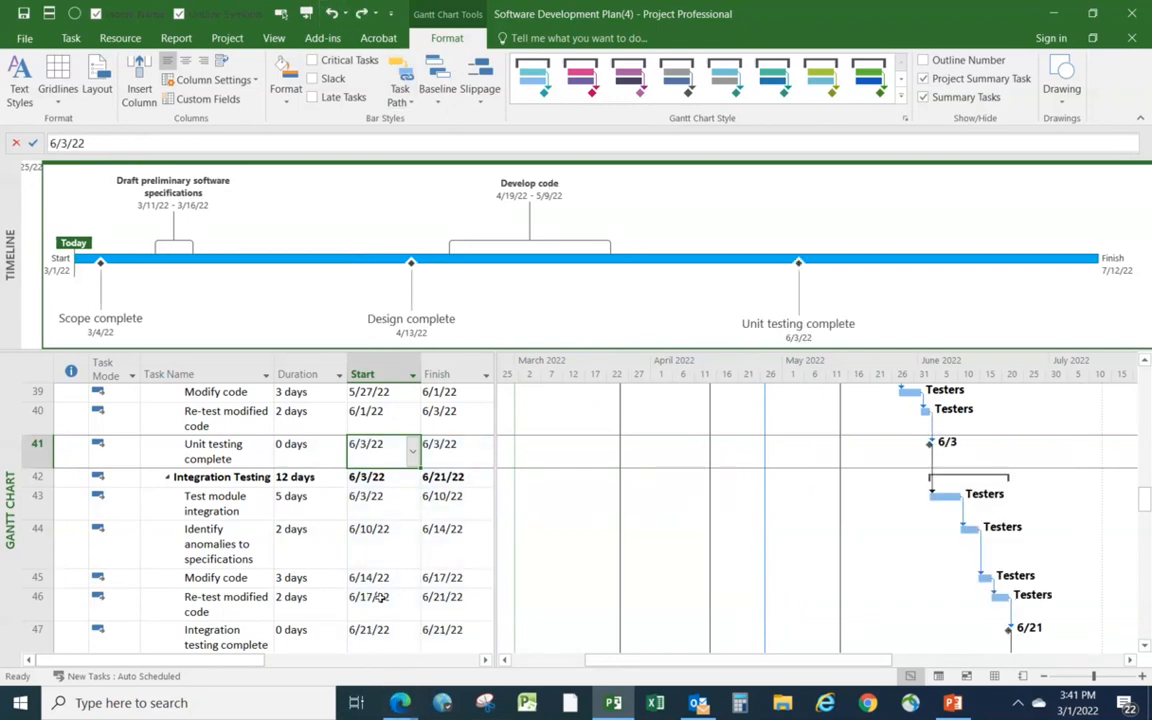
Set the Unit testing complete milestone's start to 6/14/22, keeping its link to Re-test modified code.
left_click(414, 454)
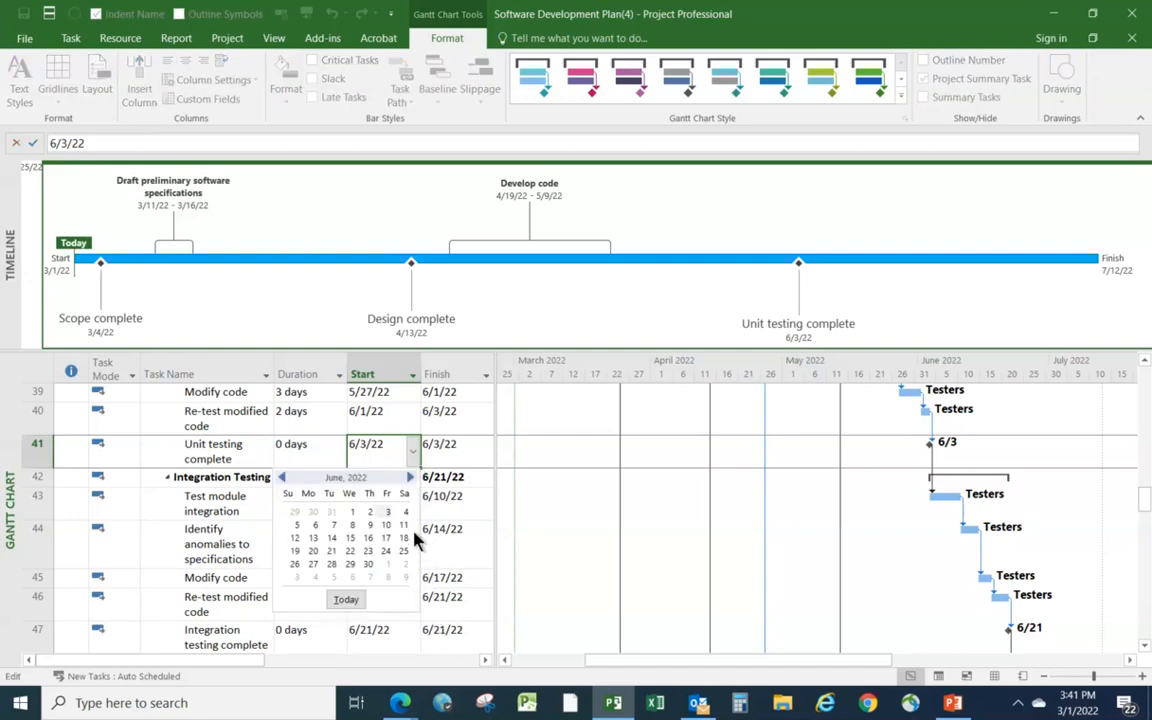
left_click(332, 539)
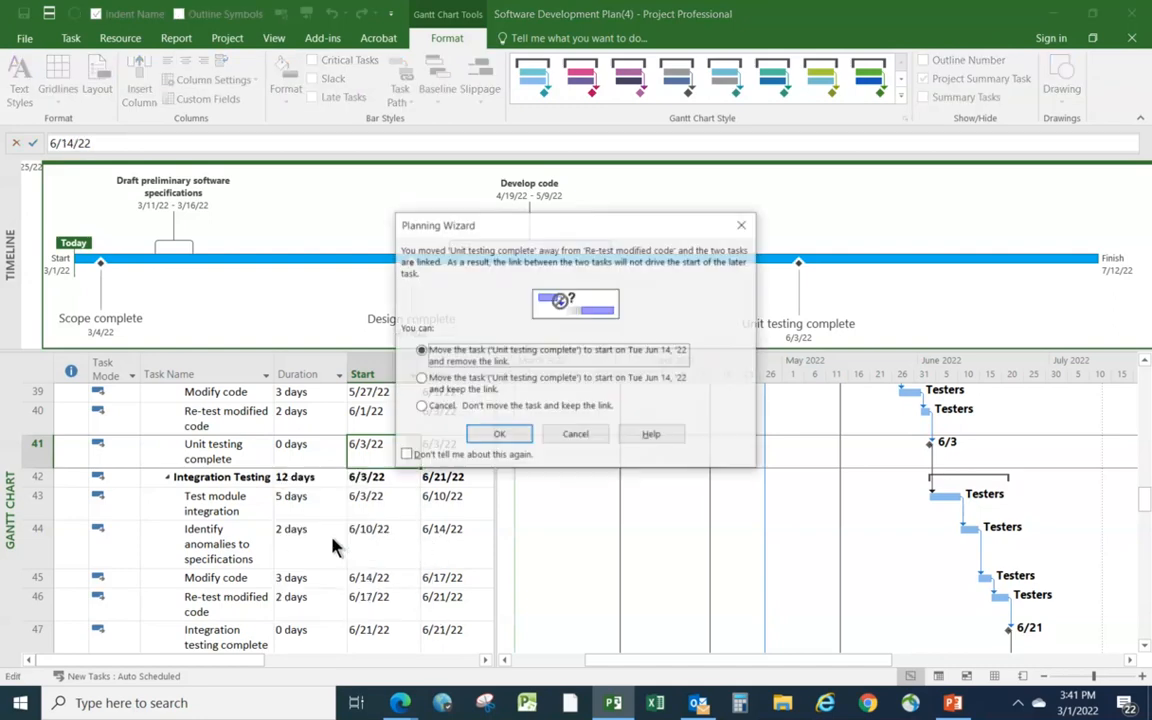
left_click(421, 381)
left_click(509, 434)
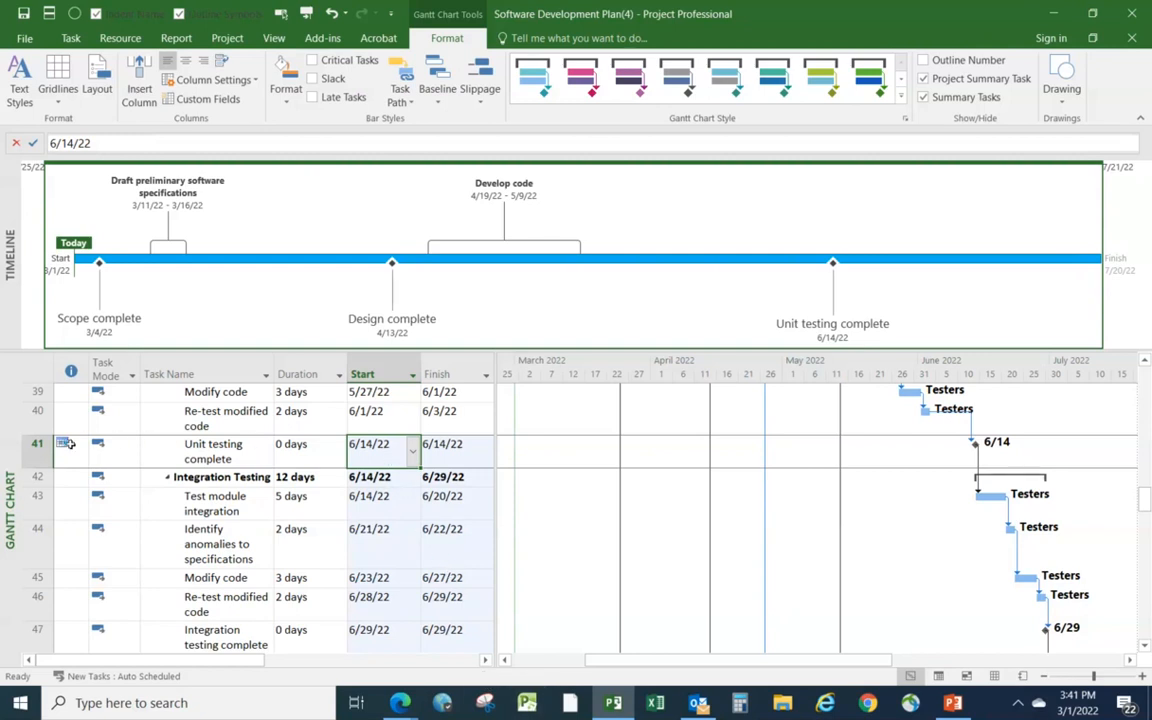
Undo the last start date change of the Unit testing complete milestone.
mouse_move(68, 444)
left_click(331, 13)
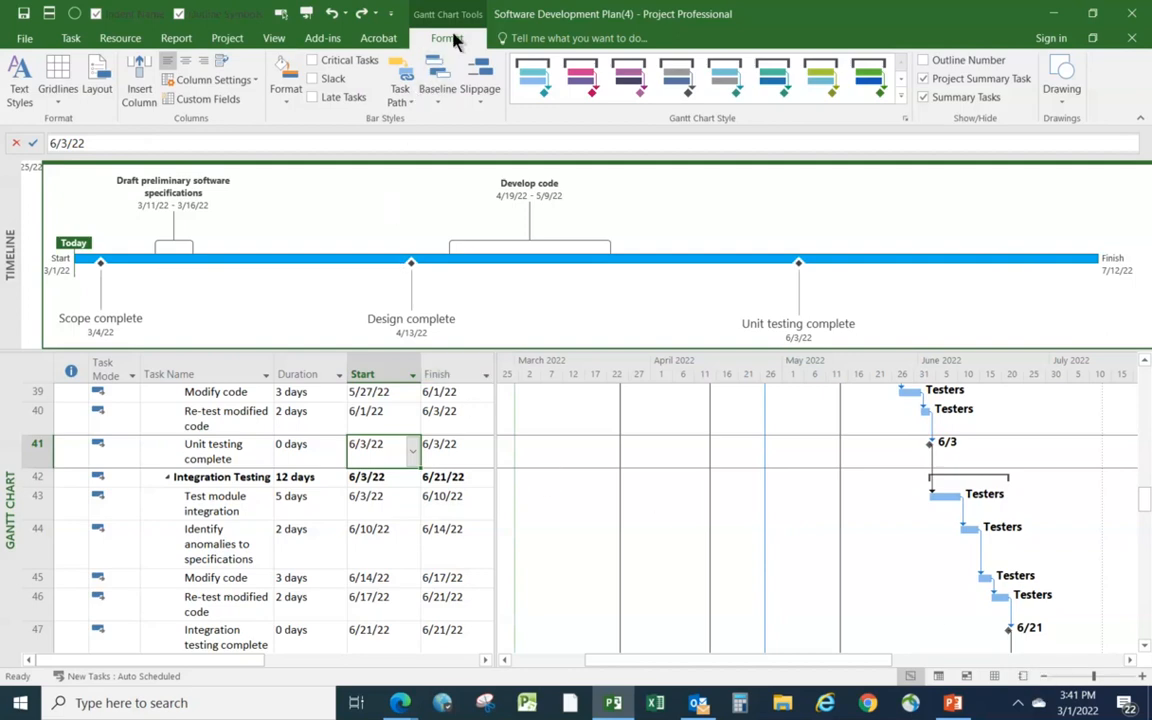
Set the timeline's text style for Milestone Date to Bold.
left_click(331, 220)
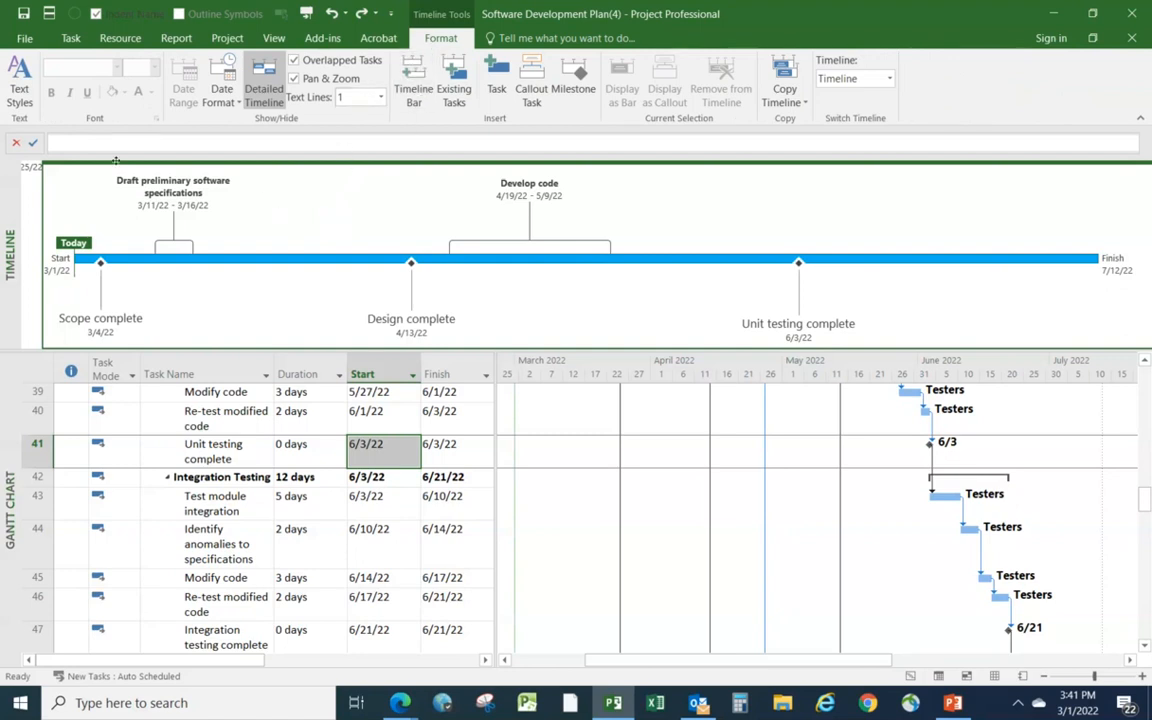
left_click(18, 95)
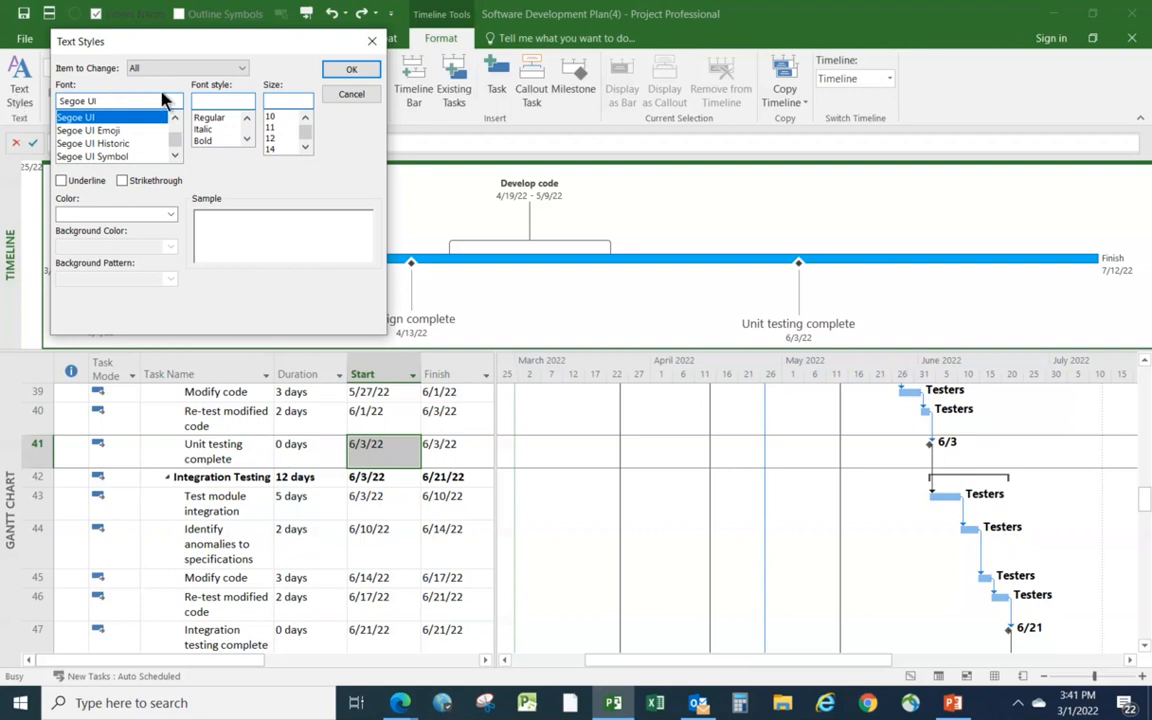
left_click(244, 70)
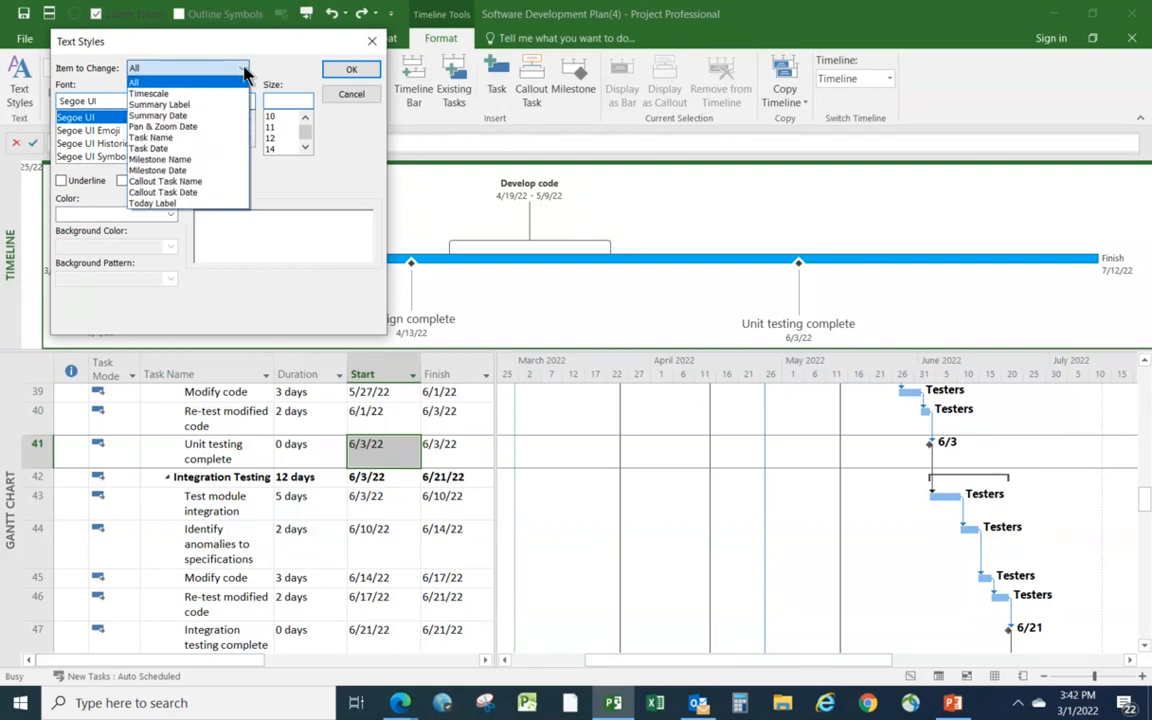
left_click(176, 172)
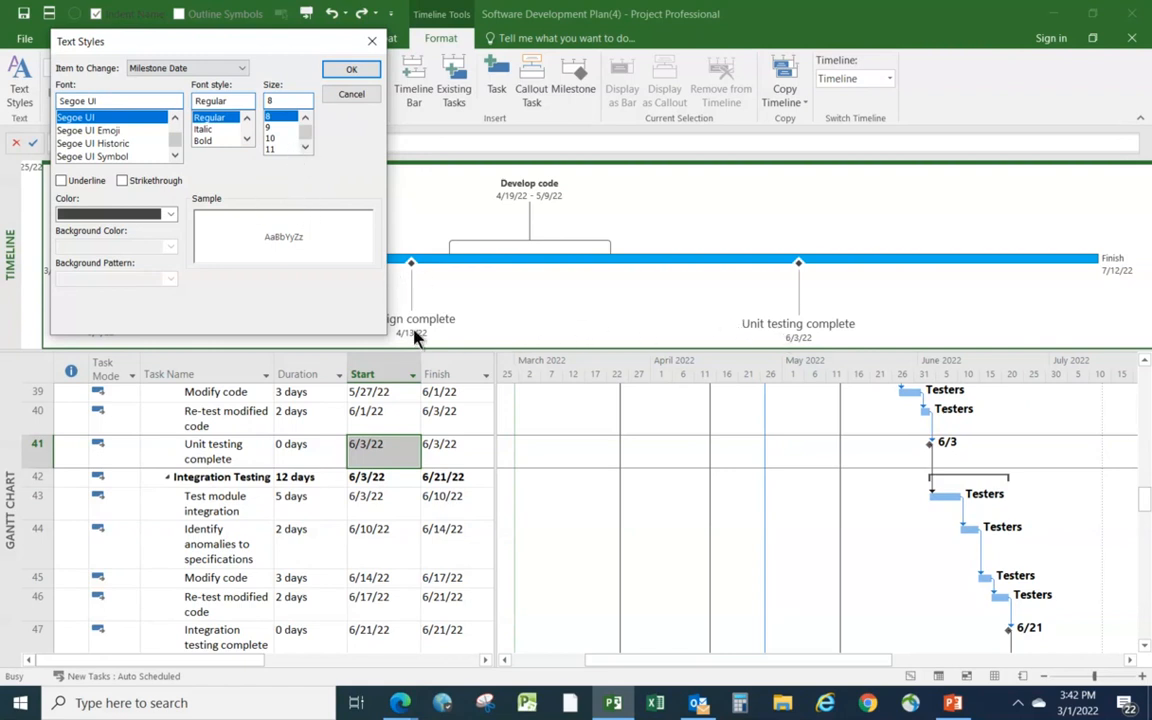
left_click(203, 141)
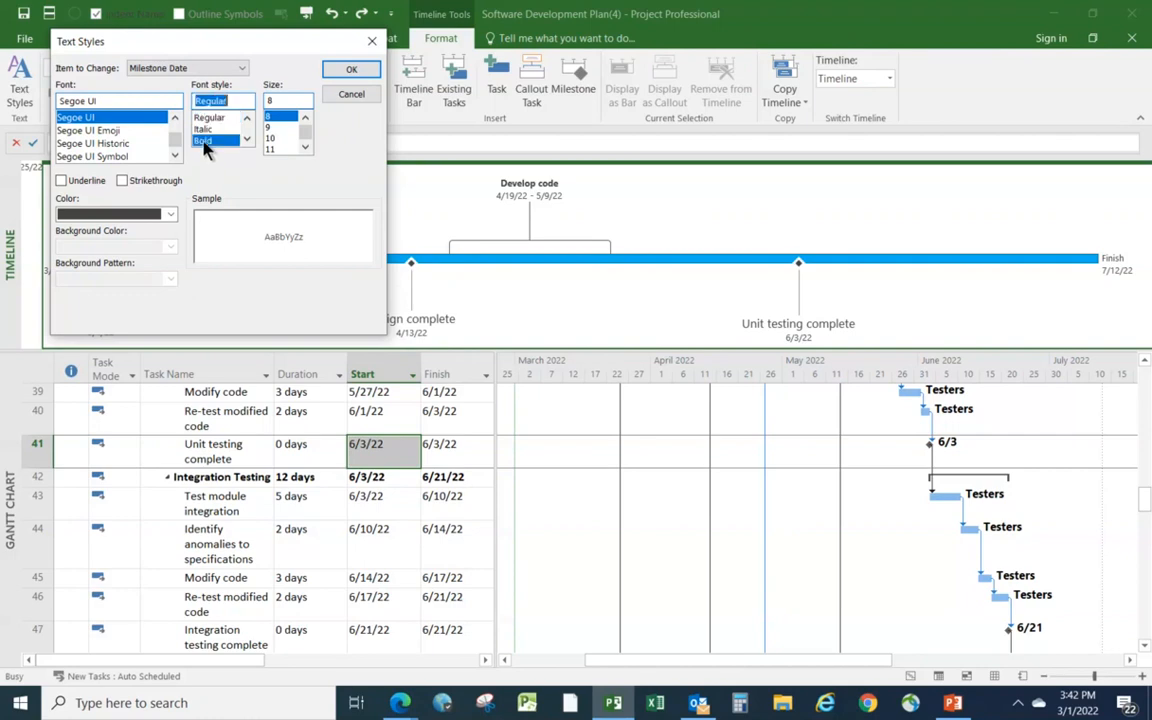
left_click(348, 70)
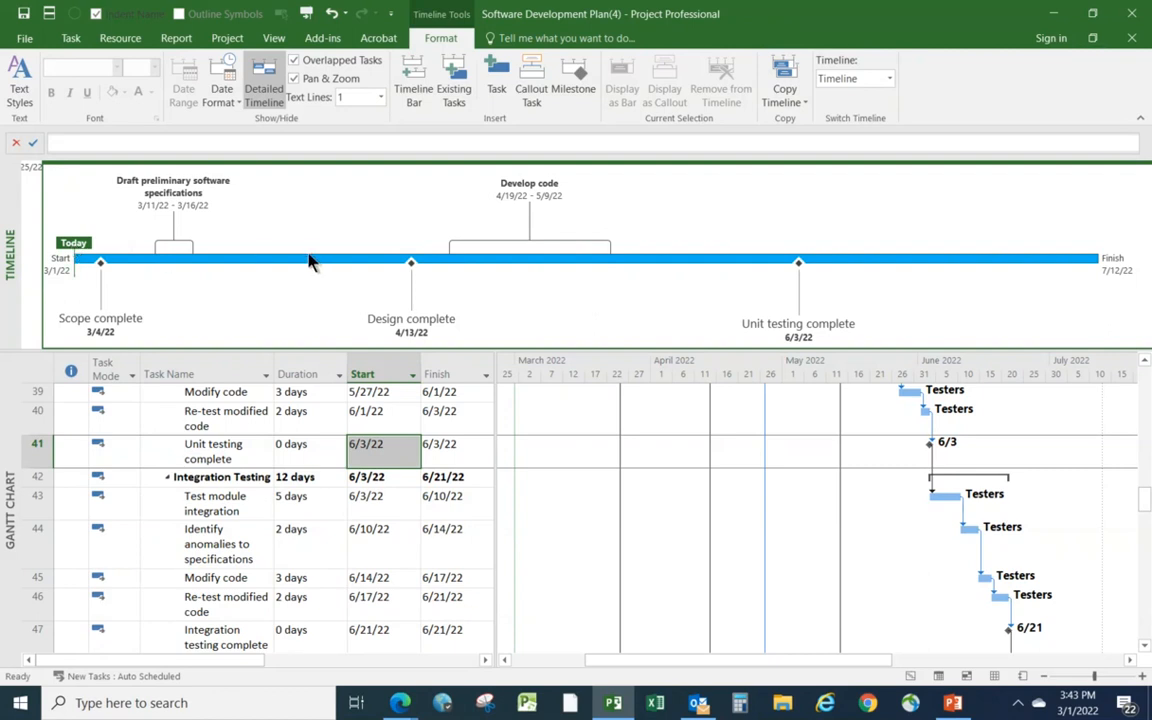
Hide the Today marker on the timeline through its date format options.
left_click(240, 105)
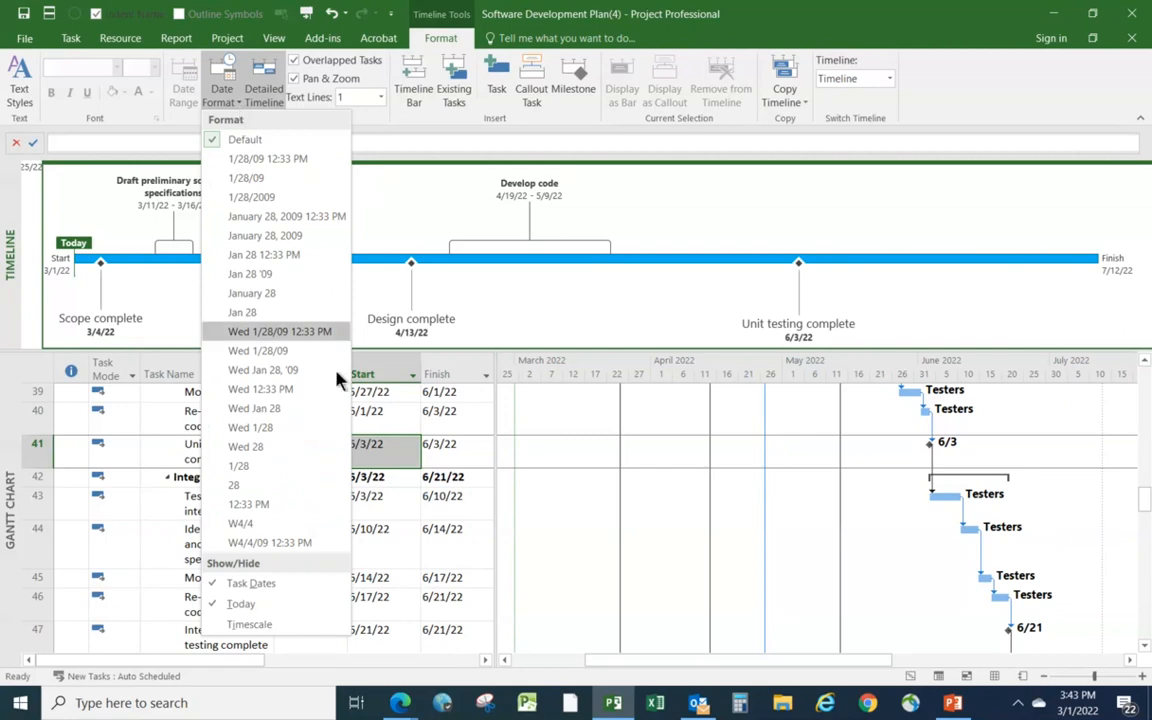
left_click(240, 605)
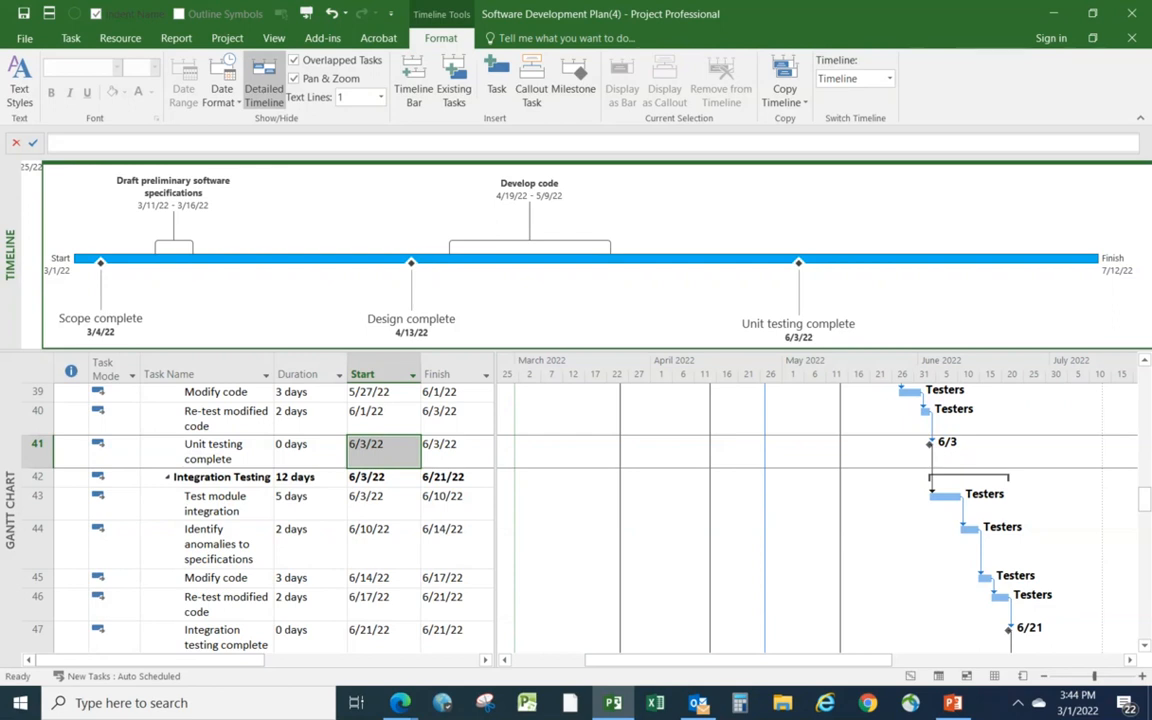
key("alt+Tab")
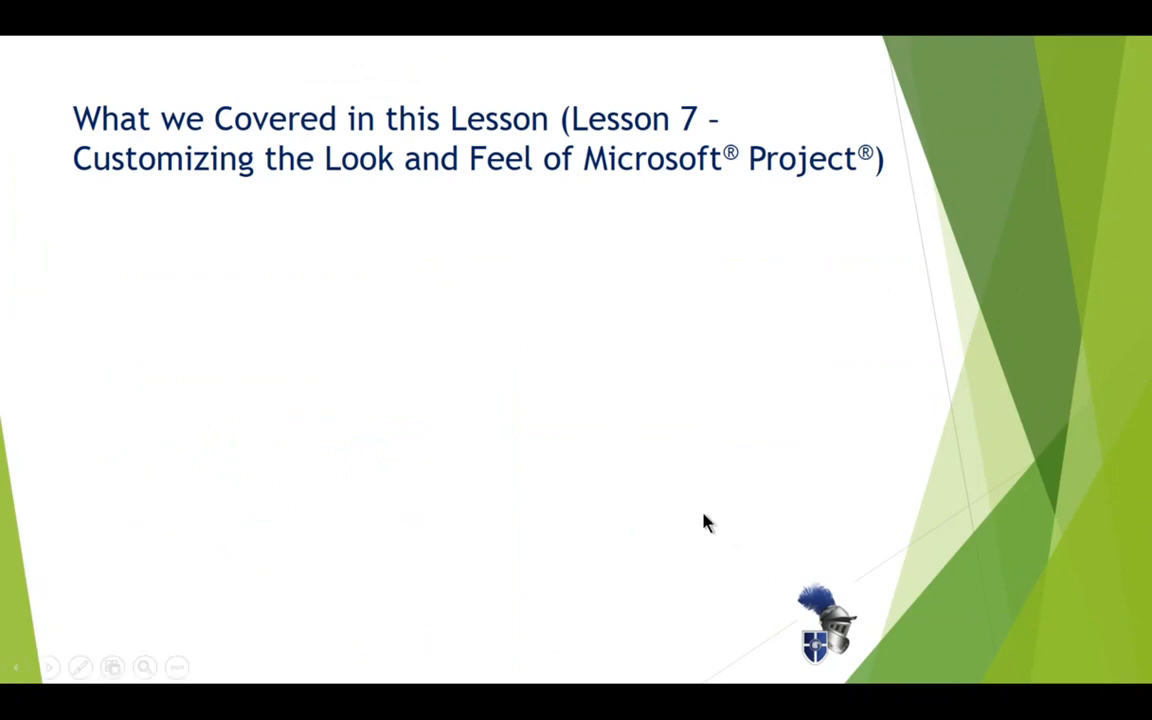
left_click(1062, 645)
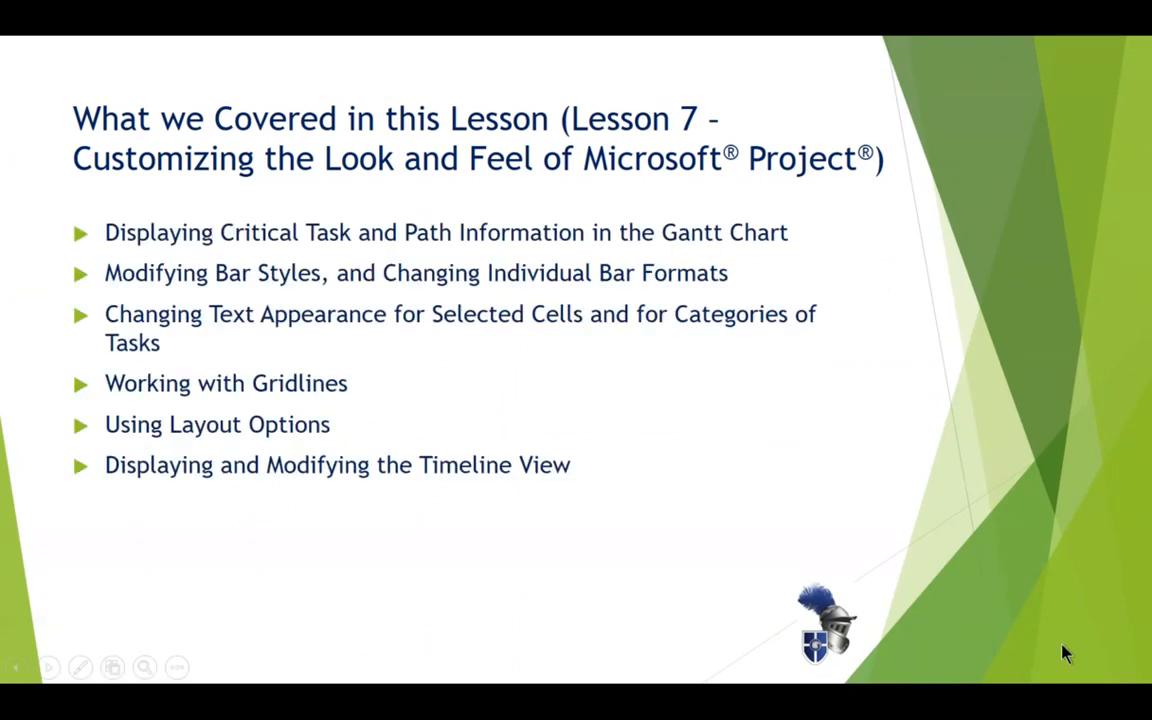